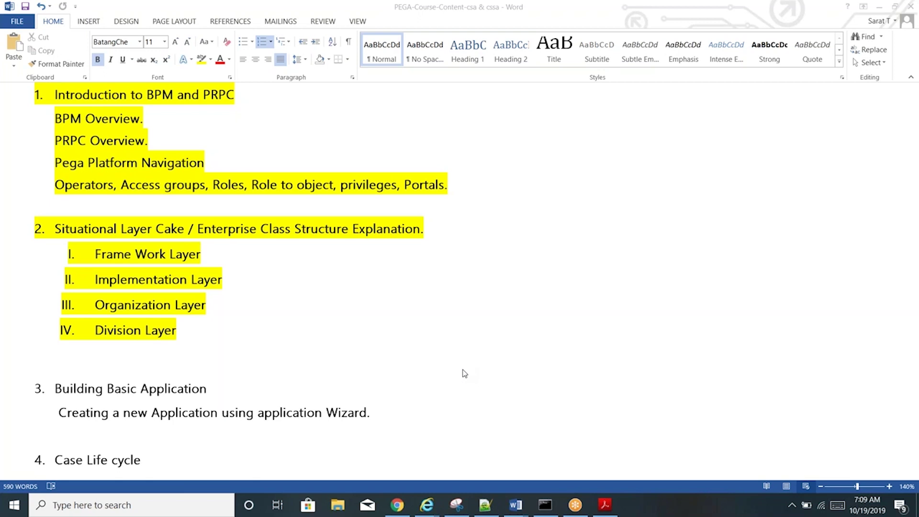
Step: Highlight the "Case Life cycle" heading and its "Stages" item in yellow in the course content document
{"action": "left_click", "coordinate": [257, 328]}
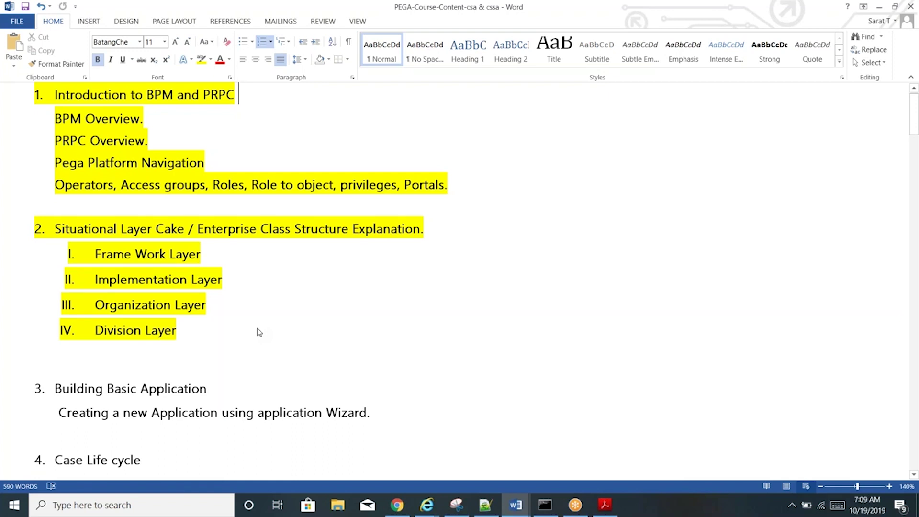
{"action": "left_click", "coordinate": [235, 355]}
{"action": "key", "text": "Down"}
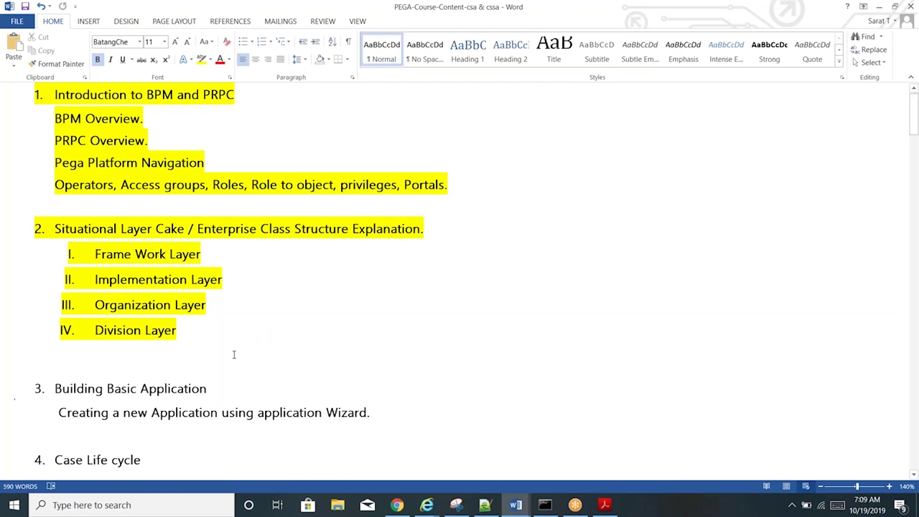
{"action": "key", "text": "Down"}
{"action": "key", "text": "Down"}
{"action": "key", "text": "Down"}
{"action": "key", "text": "Down"}
{"action": "key", "text": "Down"}
{"action": "key", "text": "Down"}
{"action": "key", "text": "Down"}
{"action": "key", "text": "Down"}
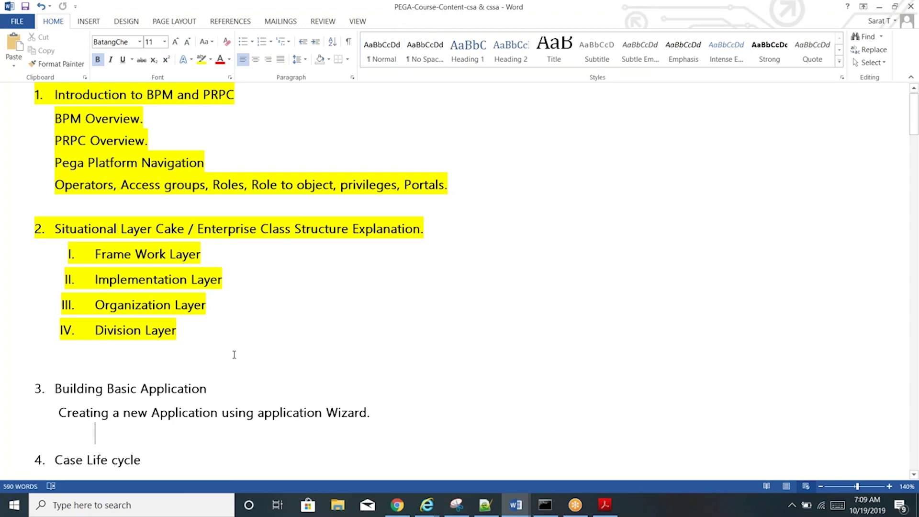
{"action": "key", "text": "Down"}
{"action": "key", "text": "Down"}
{"action": "key", "text": "Down"}
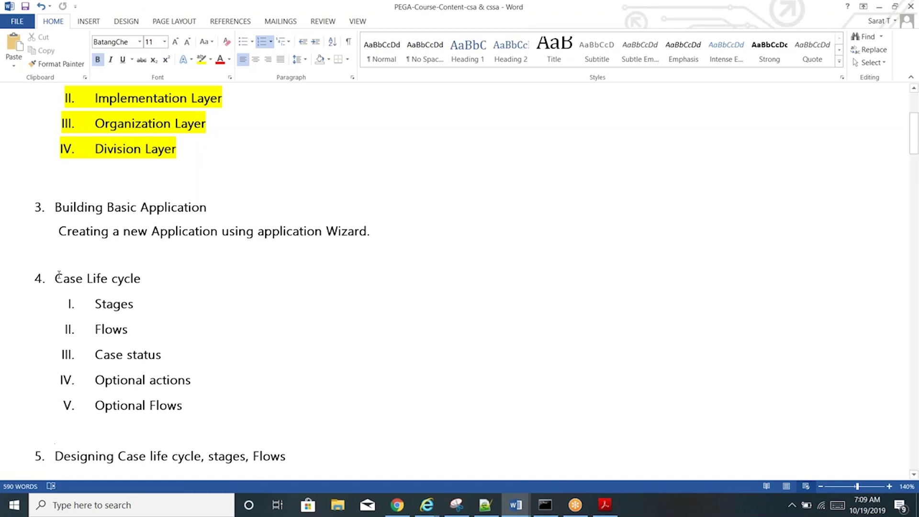
{"action": "left_click_drag", "start_coordinate": [55, 278], "coordinate": [135, 302]}
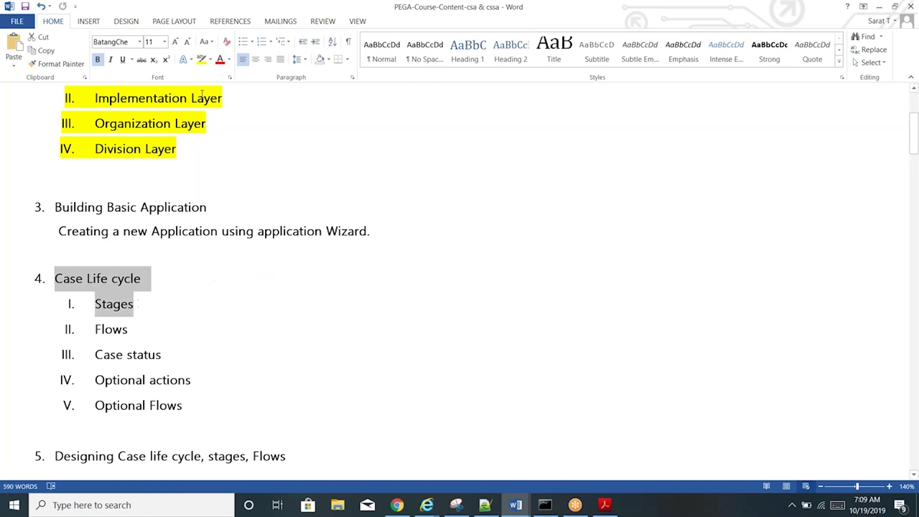
{"action": "left_click", "coordinate": [204, 61]}
{"action": "left_click", "coordinate": [270, 269]}
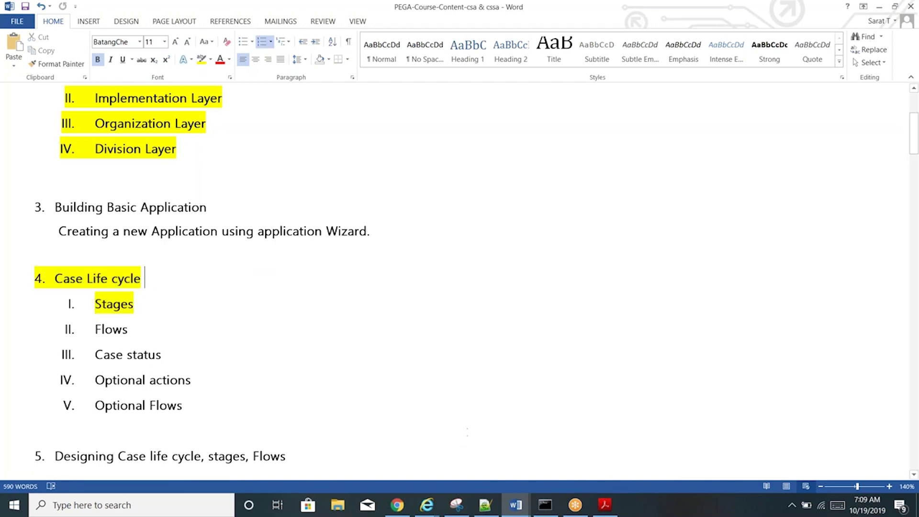
Step: Switch to Pega Dev Studio in Chrome and open the Chargeback case type from the application's case types
{"action": "mouse_move", "coordinate": [406, 508]}
{"action": "left_click", "coordinate": [396, 461]}
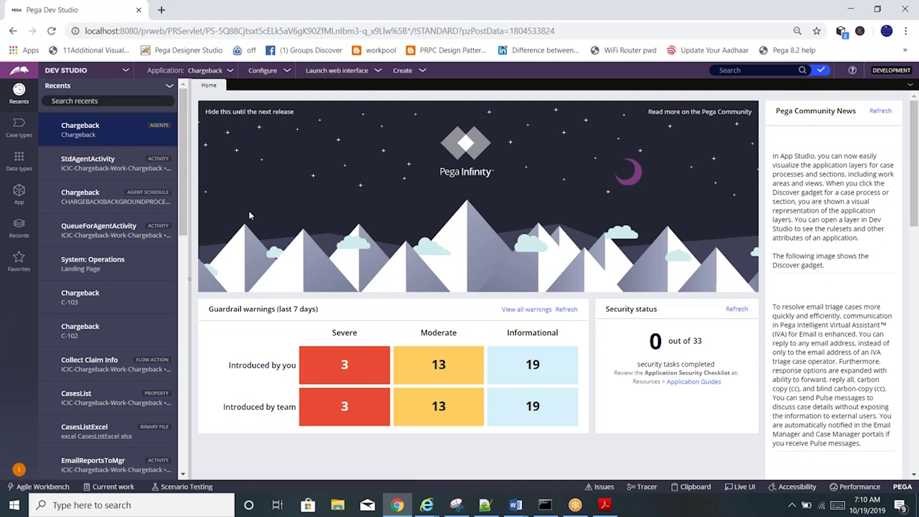
{"action": "left_click", "coordinate": [21, 138]}
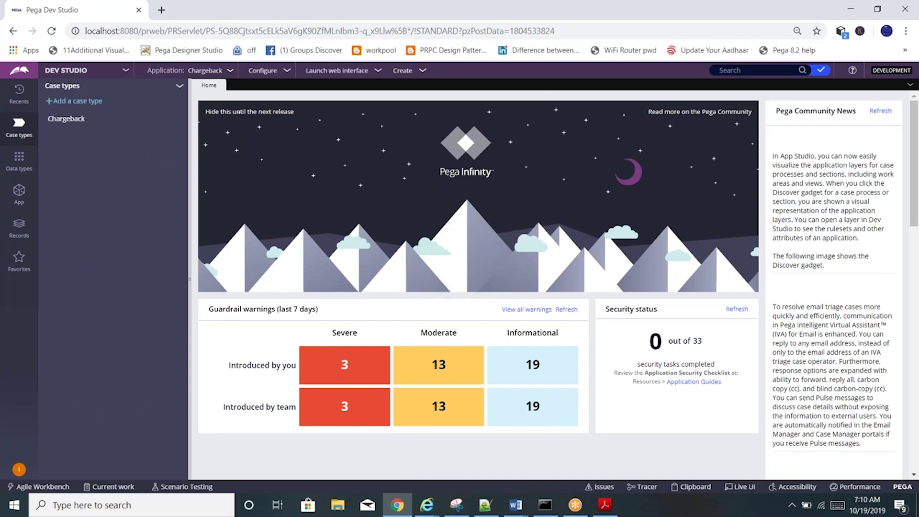
{"action": "left_click", "coordinate": [60, 120]}
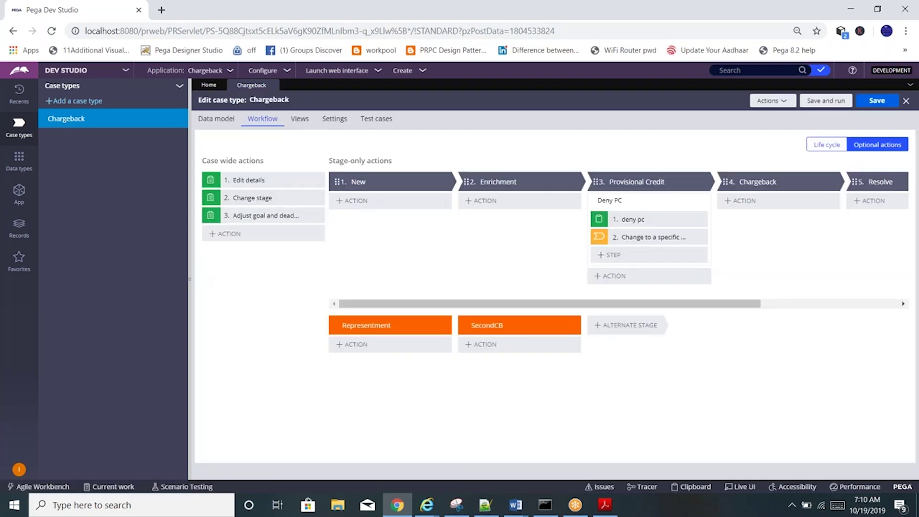
Step: Collapse the case types explorer to widen the workspace and show the Chargeback workflow as its life cycle
{"action": "left_click", "coordinate": [191, 279]}
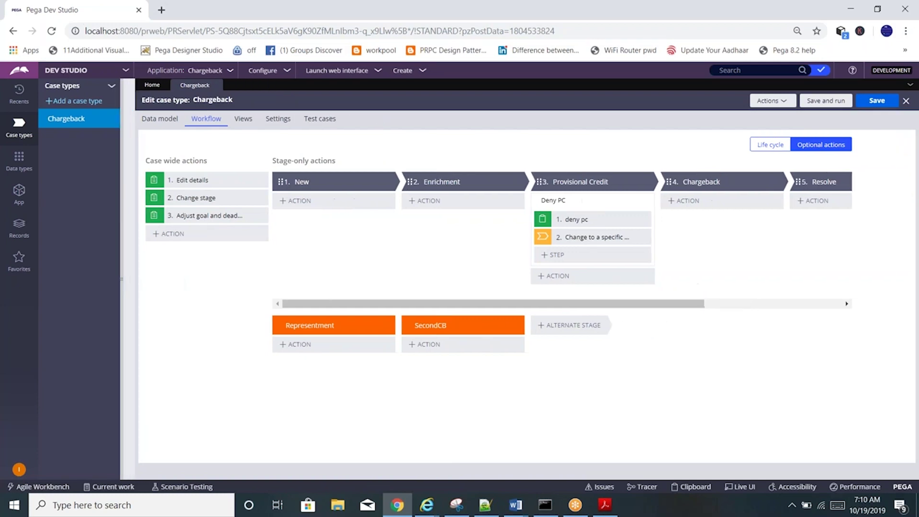
{"action": "left_click", "coordinate": [905, 33]}
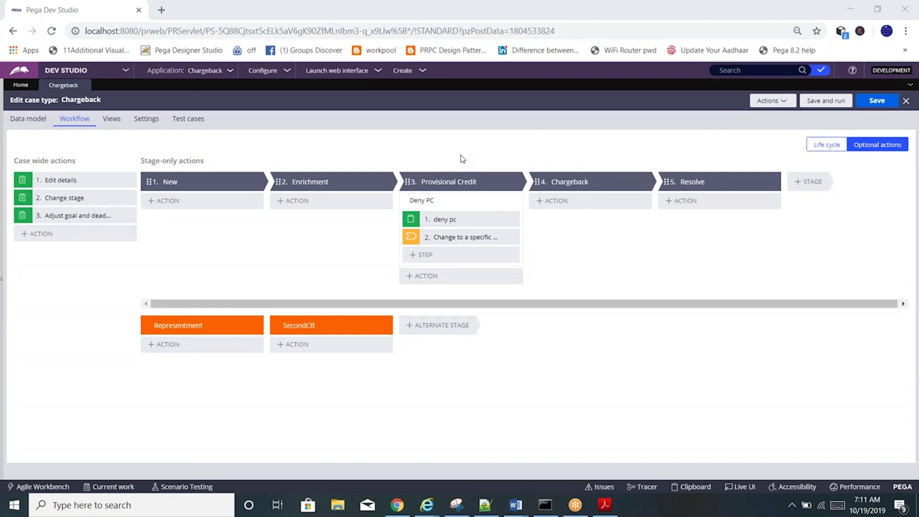
{"action": "left_click", "coordinate": [825, 144]}
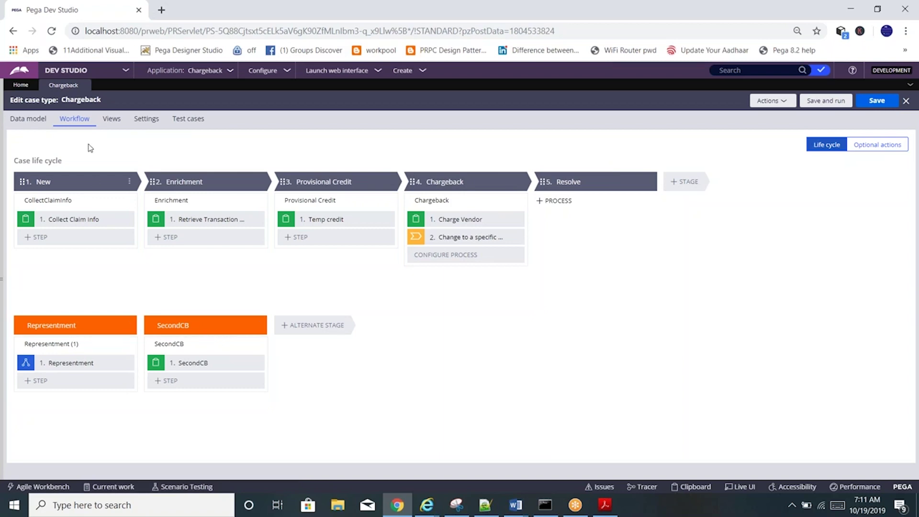
Step: Switch to Stages.pdf in Acrobat Reader and go through the example purchase request stages from Request to Closure on the first page
{"action": "left_click", "coordinate": [604, 506]}
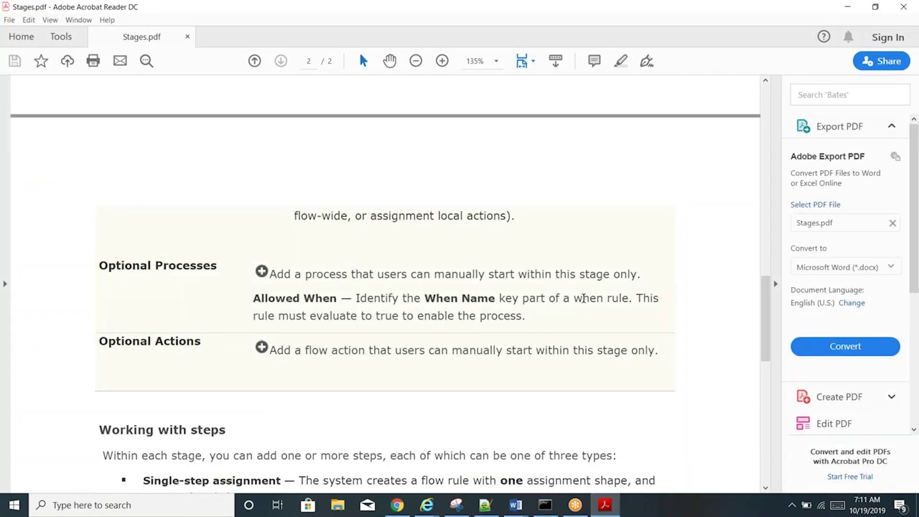
{"action": "key", "text": "ctrl+Home"}
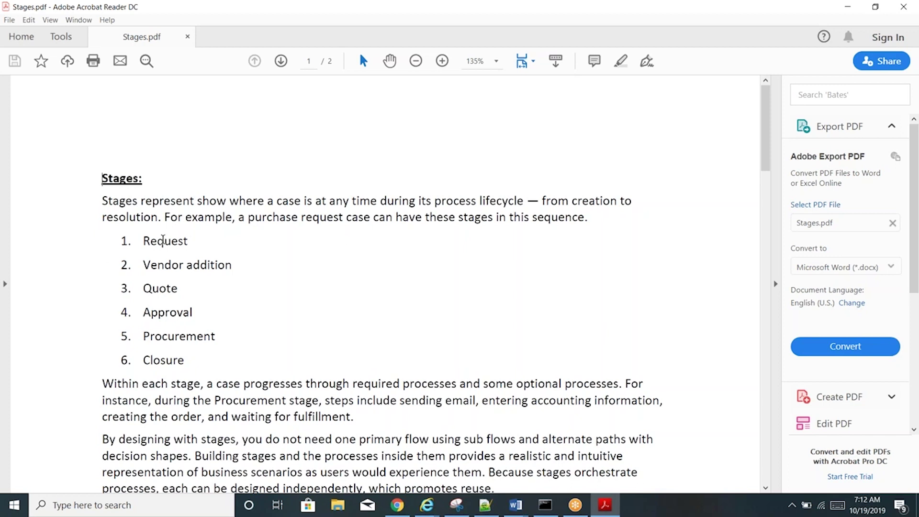
{"action": "double_click", "coordinate": [163, 240]}
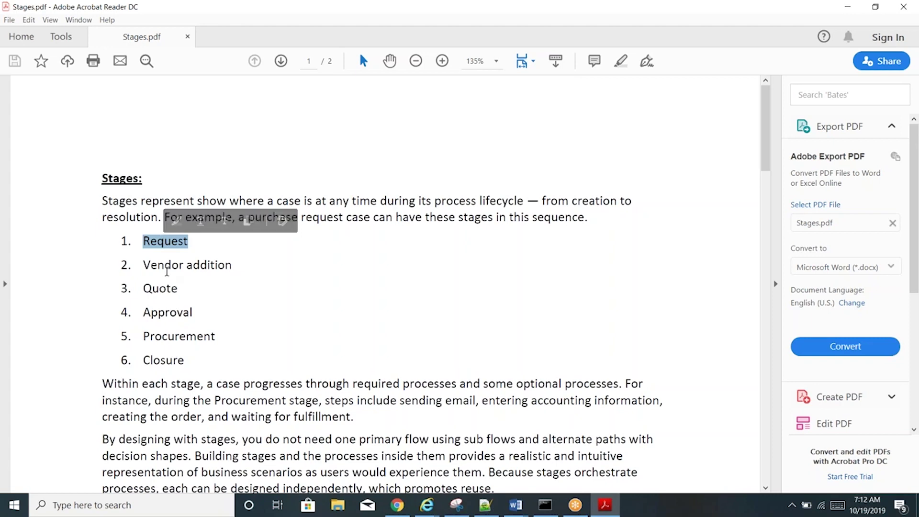
{"action": "double_click", "coordinate": [163, 288]}
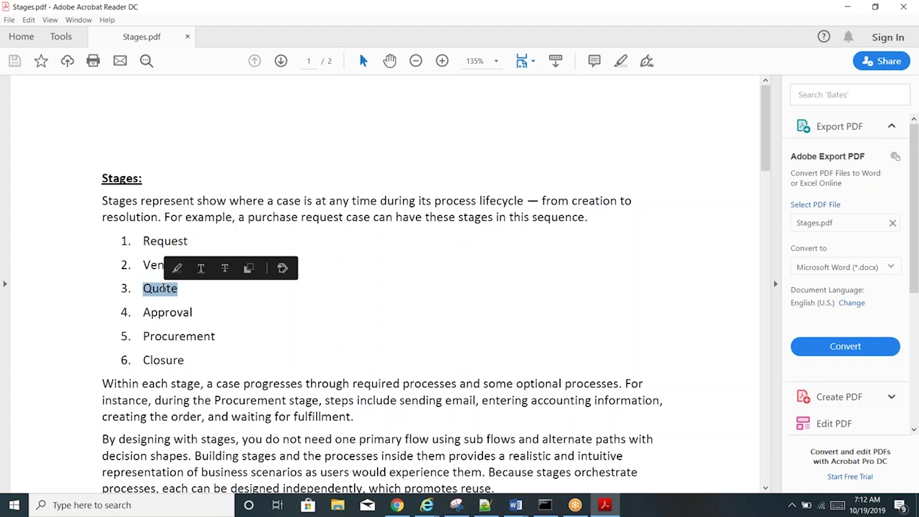
{"action": "double_click", "coordinate": [163, 312]}
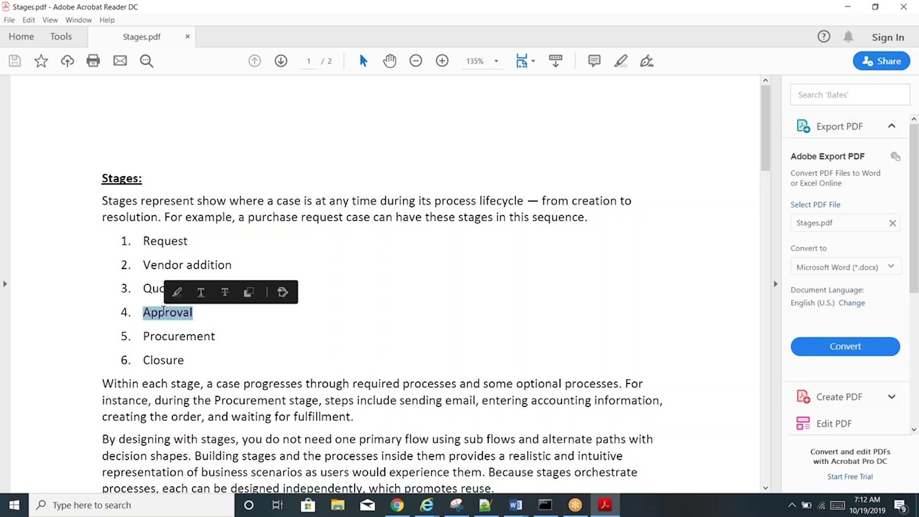
{"action": "double_click", "coordinate": [169, 335]}
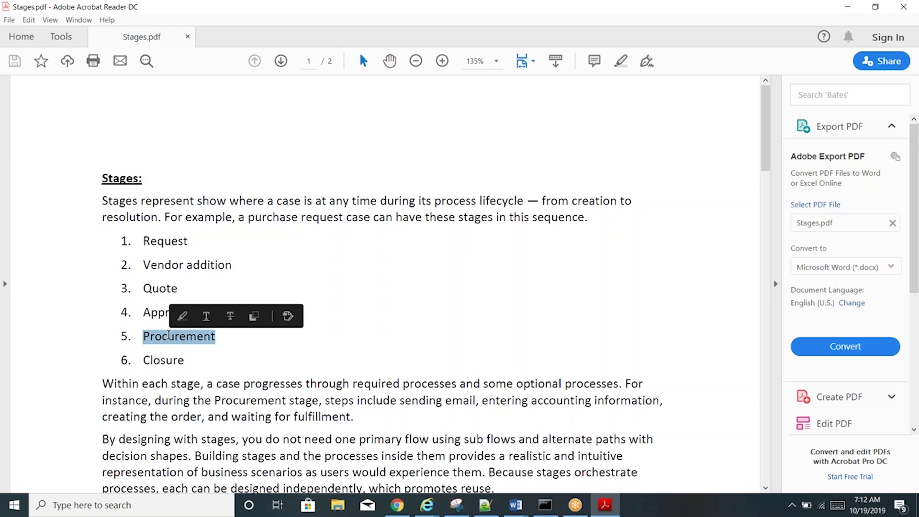
{"action": "double_click", "coordinate": [169, 358]}
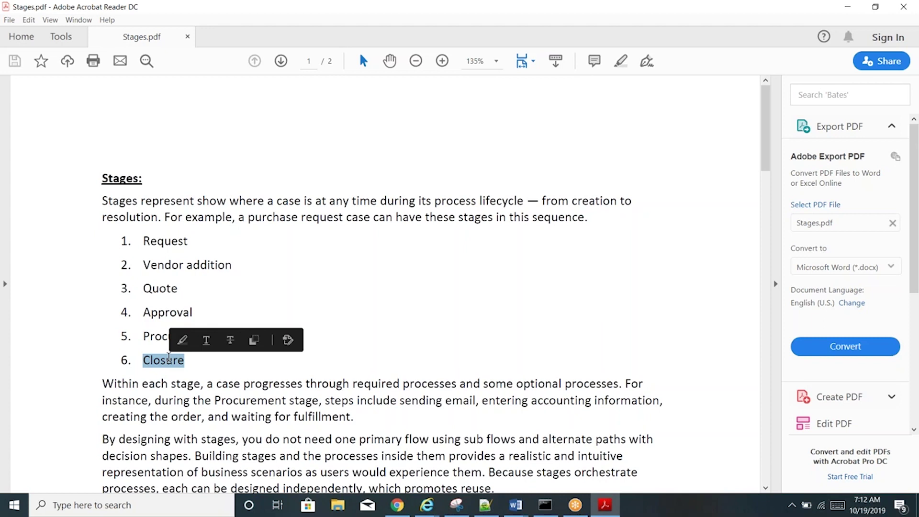
{"action": "left_click", "coordinate": [397, 304]}
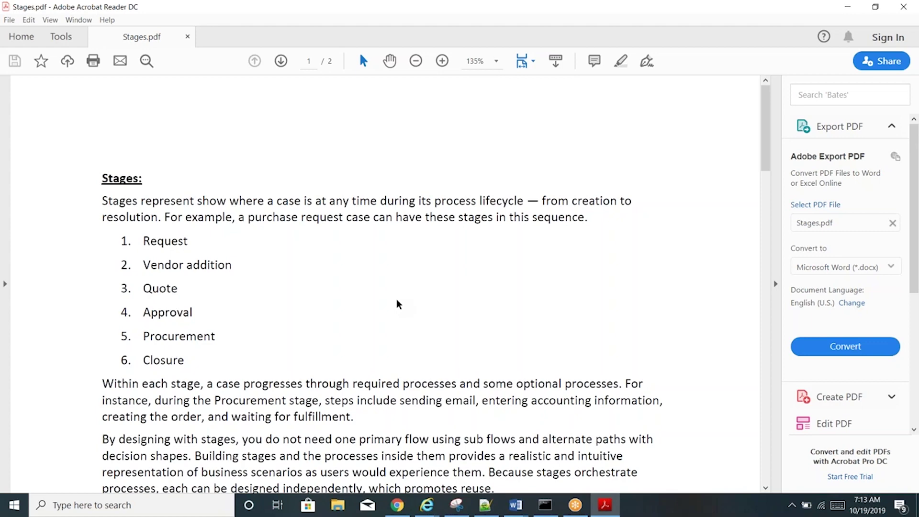
Step: Switch back to Pega Dev Studio and show the general settings of the Chargeback stage in the life cycle
{"action": "key", "text": "alt+Tab"}
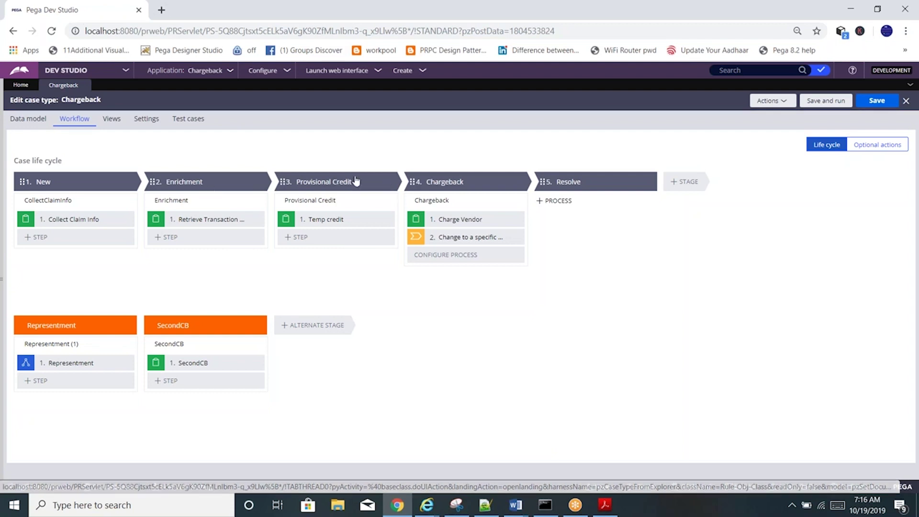
{"action": "left_click", "coordinate": [477, 186]}
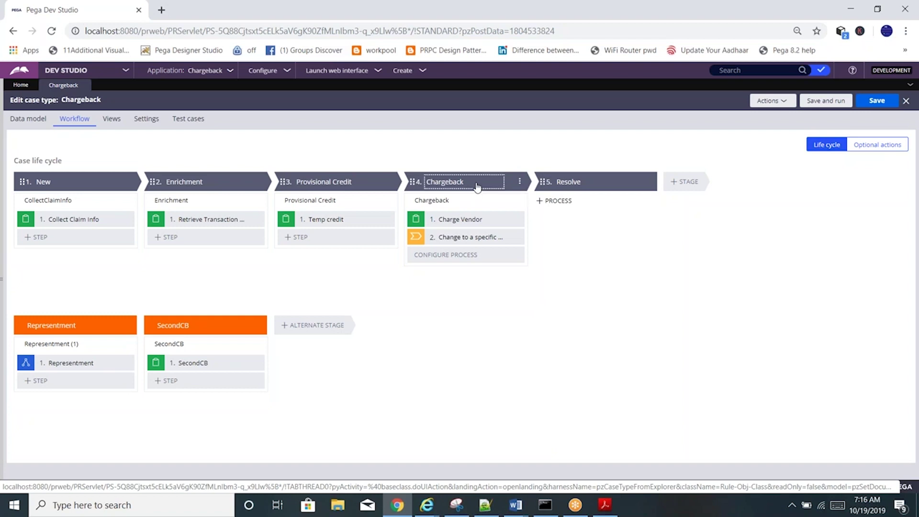
{"action": "left_click", "coordinate": [477, 186]}
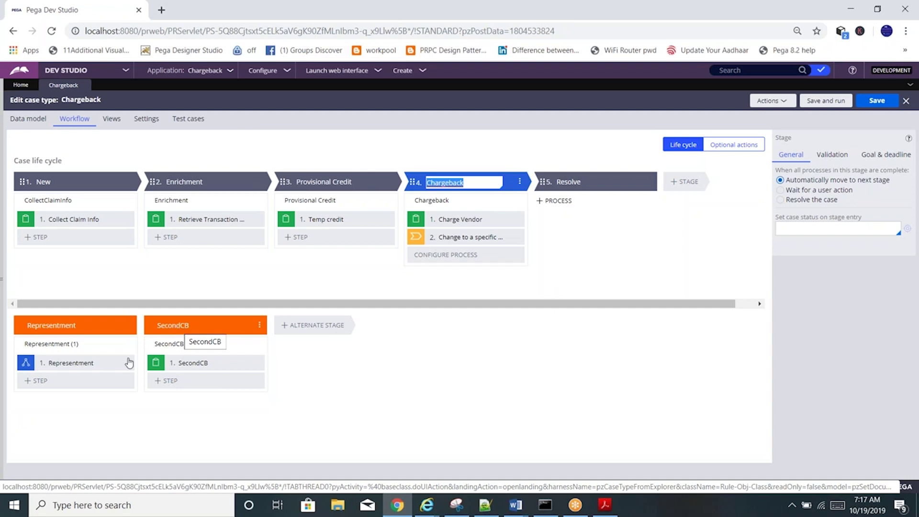
Step: Return to Stages.pdf, skim both pages, and reread the opening explanation of stages and the processes within them
{"action": "left_click", "coordinate": [603, 514]}
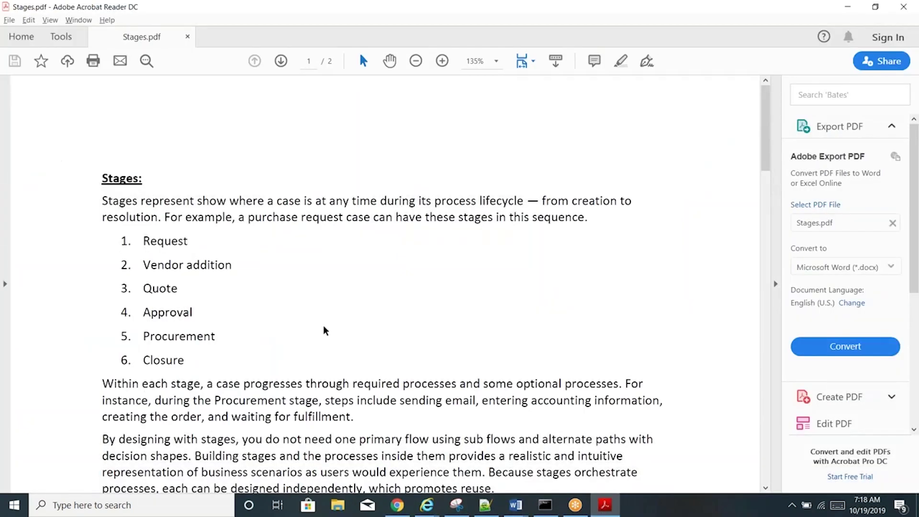
{"action": "scroll", "coordinate": [325, 331], "scroll_direction": "down", "scroll_amount": 3}
{"action": "scroll", "coordinate": [385, 287], "scroll_direction": "down", "scroll_amount": 15}
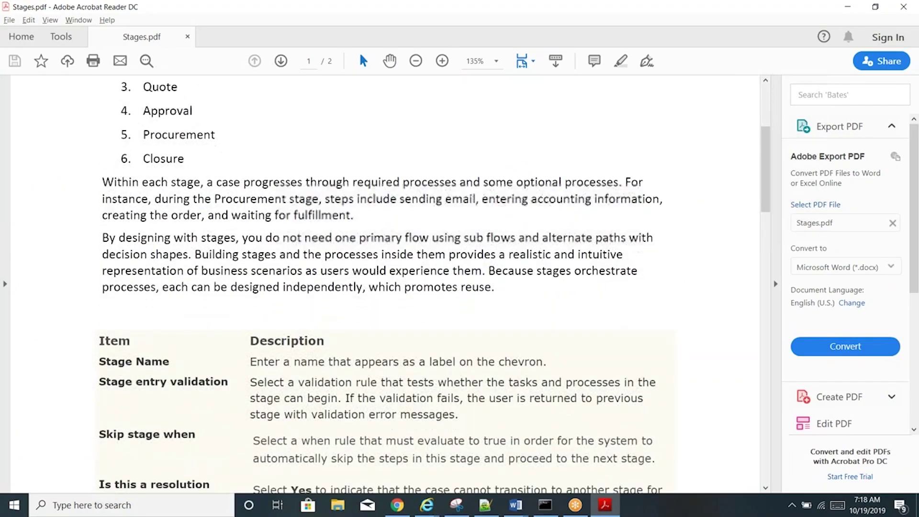
{"action": "scroll", "coordinate": [385, 285], "scroll_direction": "down", "scroll_amount": 10}
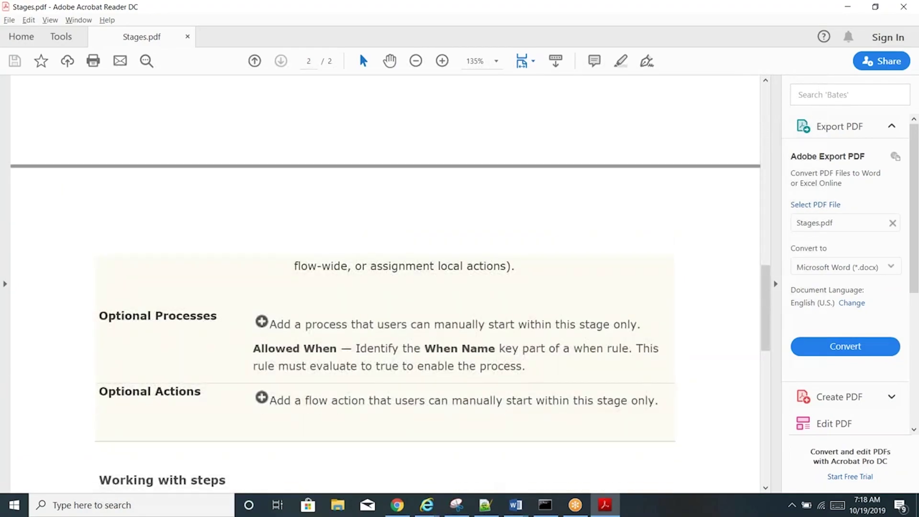
{"action": "scroll", "coordinate": [385, 284], "scroll_direction": "down", "scroll_amount": 5}
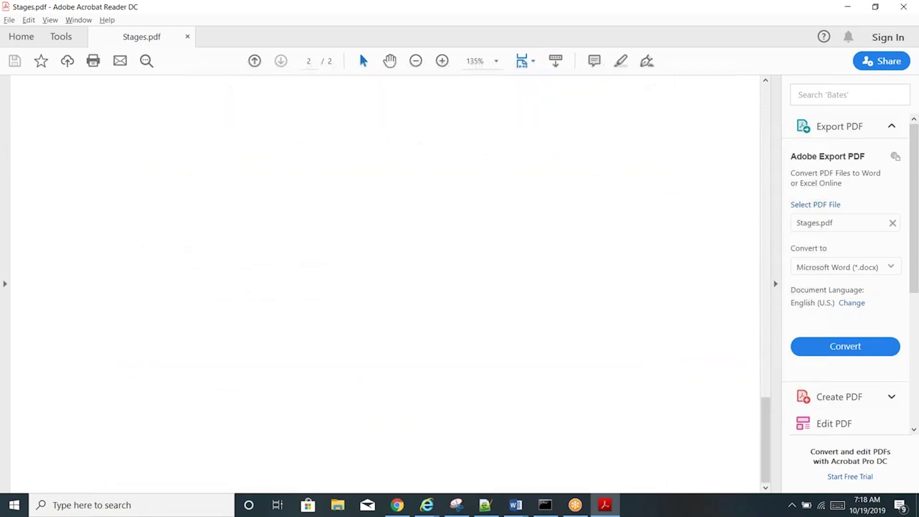
{"action": "key", "text": "Home"}
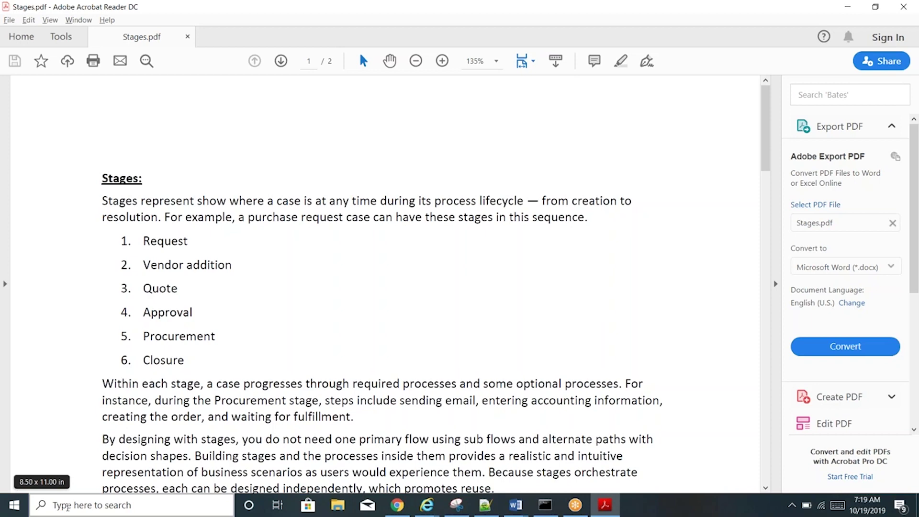
{"action": "key", "text": "Down"}
{"action": "key", "text": "Down"}
{"action": "key", "text": "Down"}
{"action": "key", "text": "Down"}
{"action": "key", "text": "Down"}
{"action": "key", "text": "Down"}
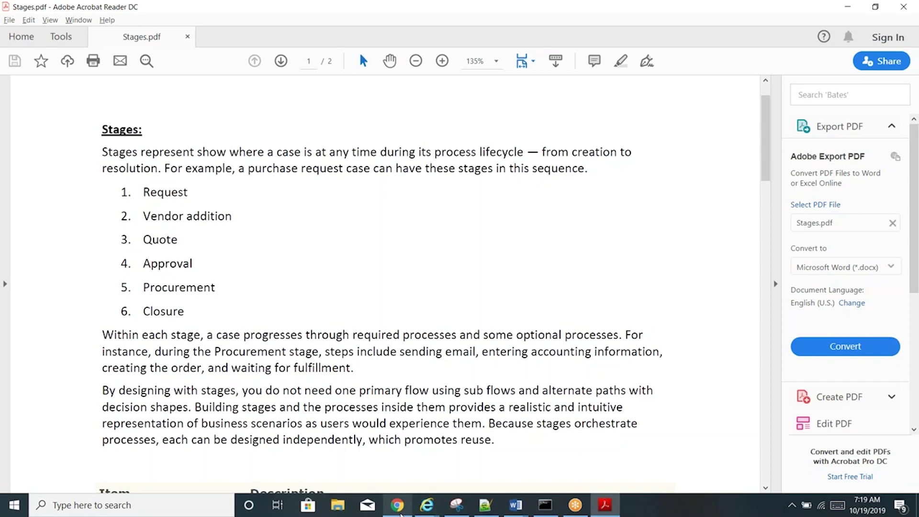
Step: Switch to Pega Dev Studio and inspect the CollectClaimInfo, Enrichment and Provisional Credit processes in the Chargeback life cycle
{"action": "mouse_move", "coordinate": [400, 512]}
{"action": "left_click", "coordinate": [388, 467]}
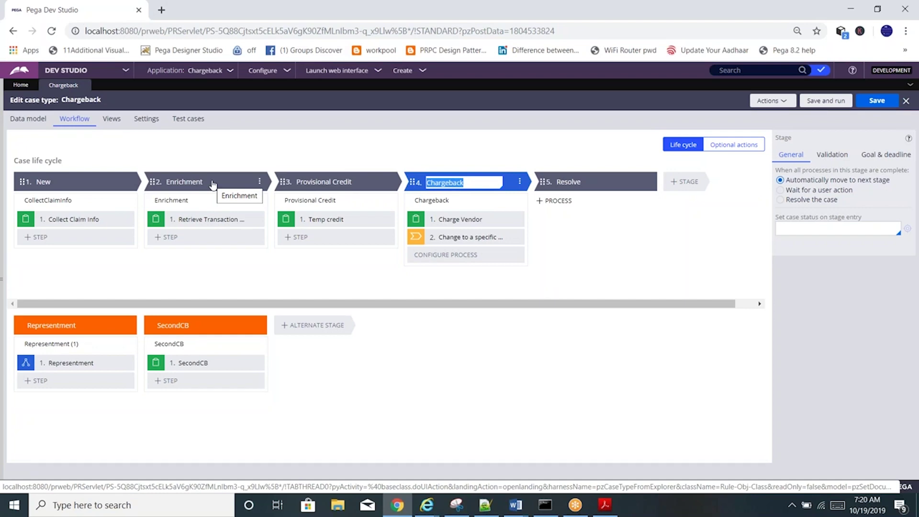
{"action": "left_click", "coordinate": [65, 201]}
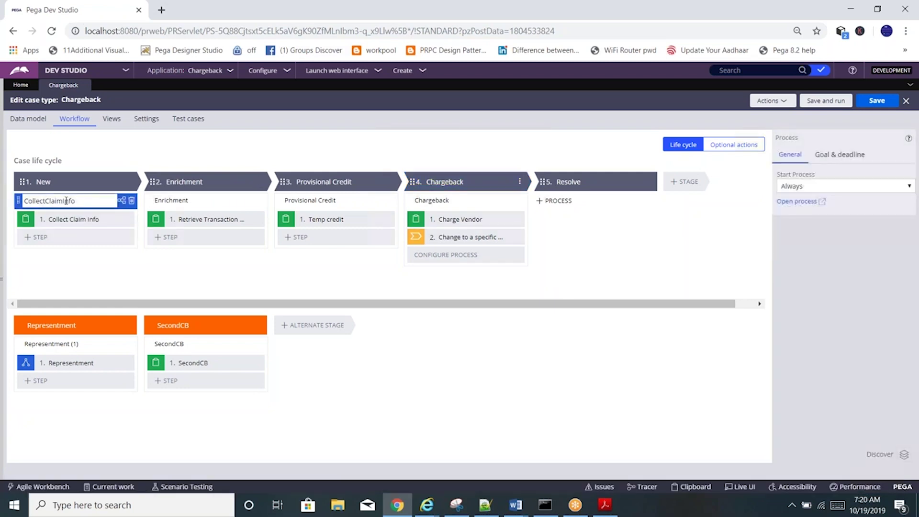
{"action": "double_click", "coordinate": [88, 202]}
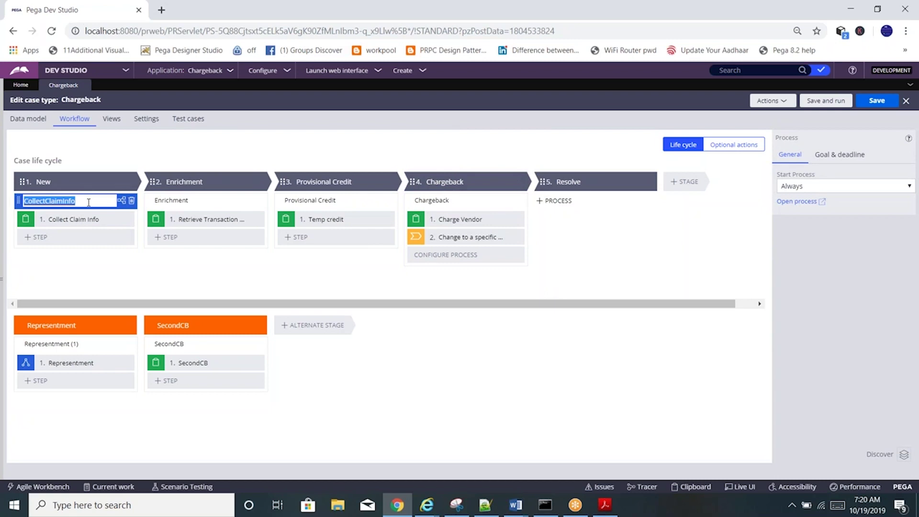
{"action": "left_click", "coordinate": [196, 204]}
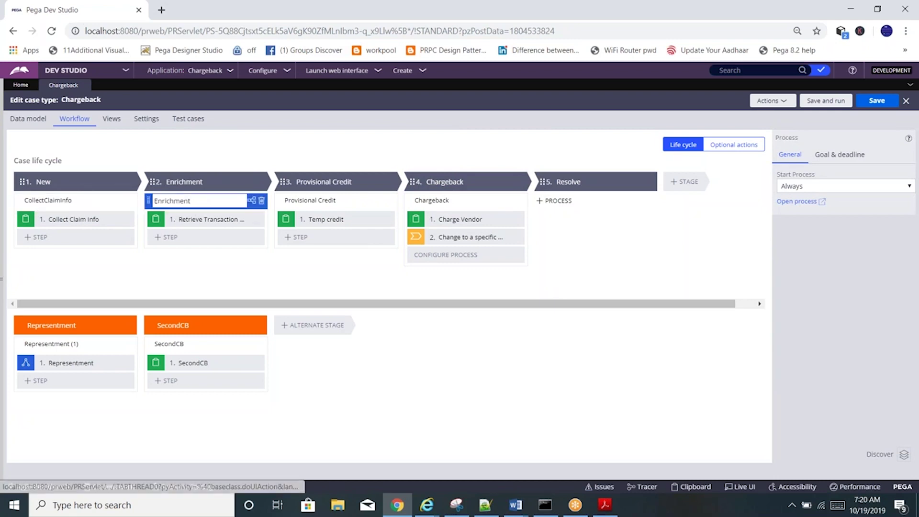
{"action": "left_click", "coordinate": [325, 203]}
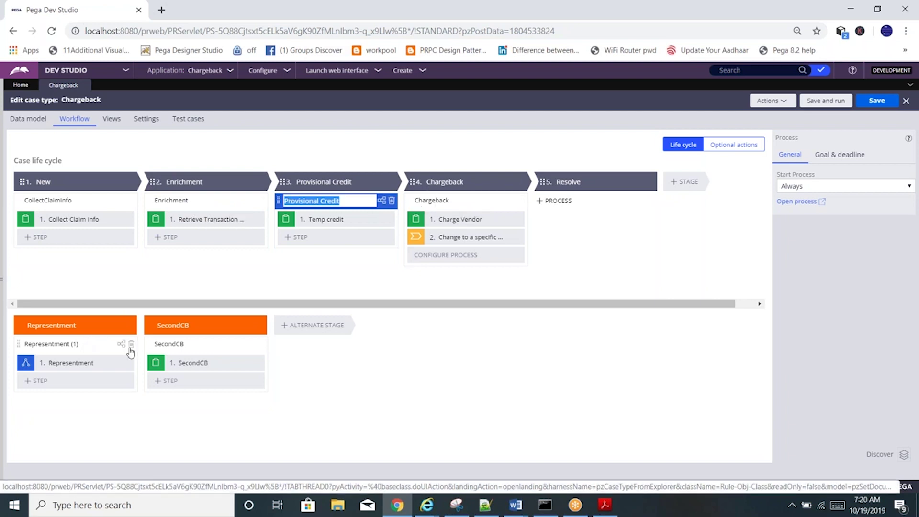
{"action": "left_click", "coordinate": [72, 203]}
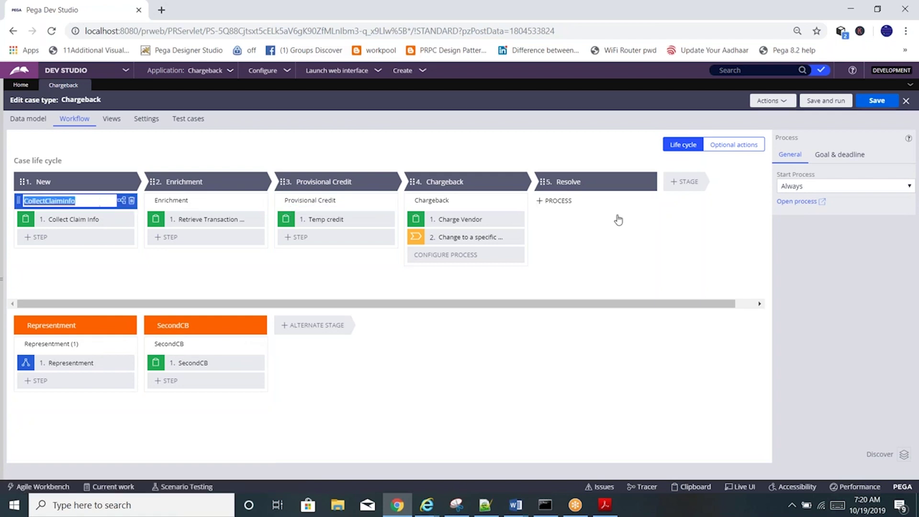
Step: Open the CollectClaimInfo process flow and look through the shapes available for it, including the advanced shapes
{"action": "left_click", "coordinate": [795, 202]}
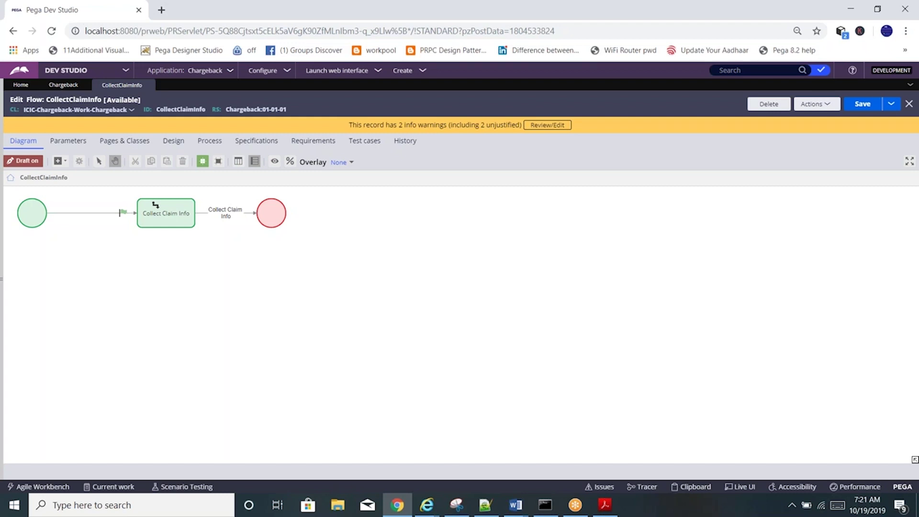
{"action": "right_click", "coordinate": [401, 306]}
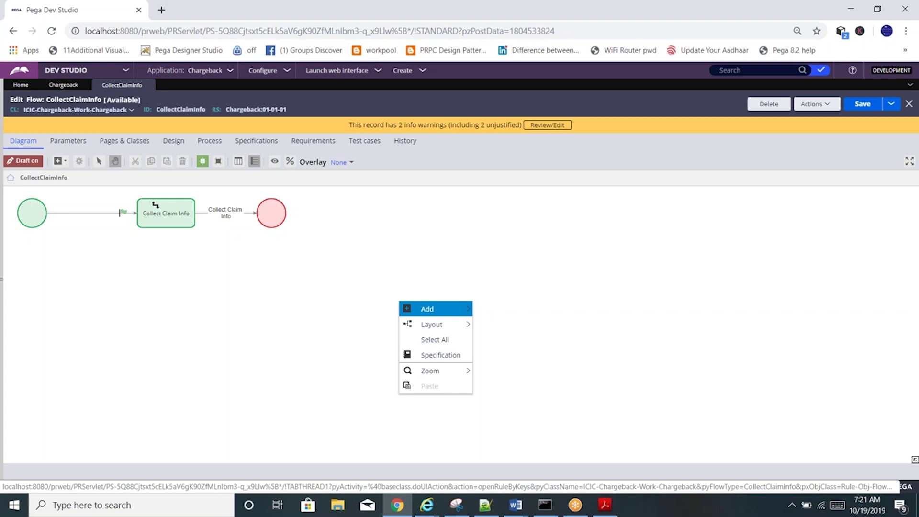
{"action": "mouse_move", "coordinate": [429, 311]}
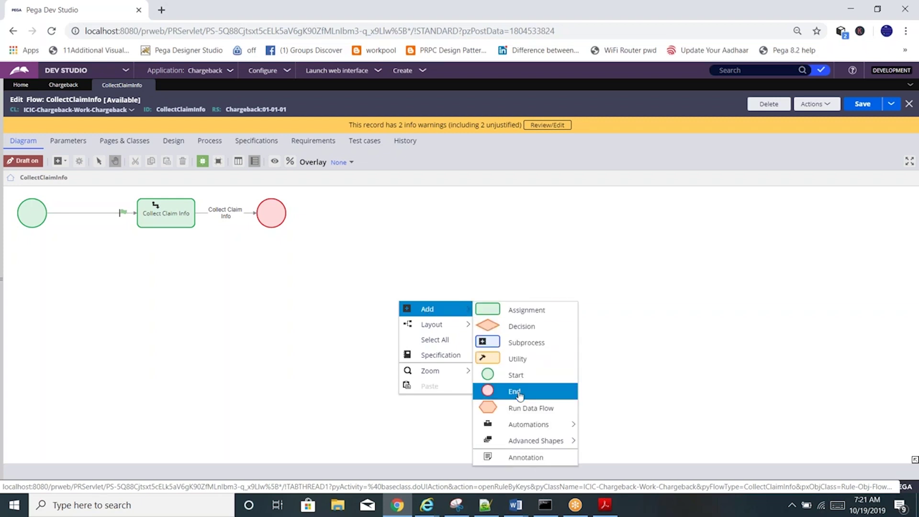
{"action": "mouse_move", "coordinate": [520, 438]}
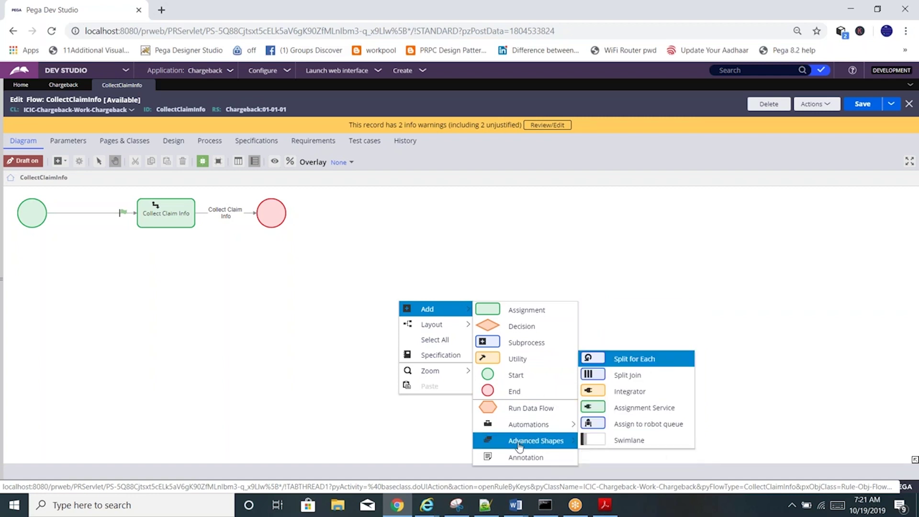
Step: Add an Assignment shape to the empty area of the CollectClaimInfo flow and delete it again
{"action": "left_click", "coordinate": [517, 312]}
{"action": "left_click", "coordinate": [234, 218]}
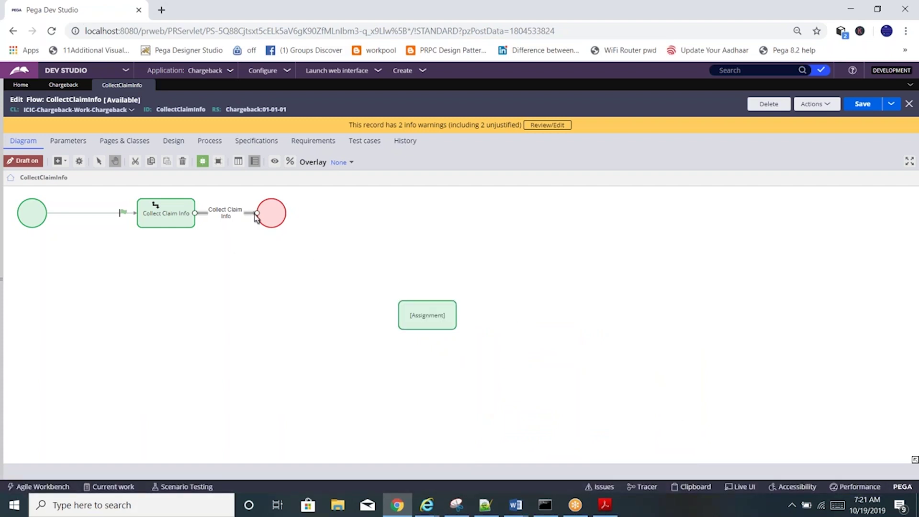
{"action": "mouse_move", "coordinate": [257, 214]}
{"action": "left_mouse_down"}
{"action": "mouse_move", "coordinate": [338, 332]}
{"action": "mouse_move", "coordinate": [343, 312]}
{"action": "mouse_move", "coordinate": [259, 214]}
{"action": "left_mouse_up"}
{"action": "left_click", "coordinate": [431, 312]}
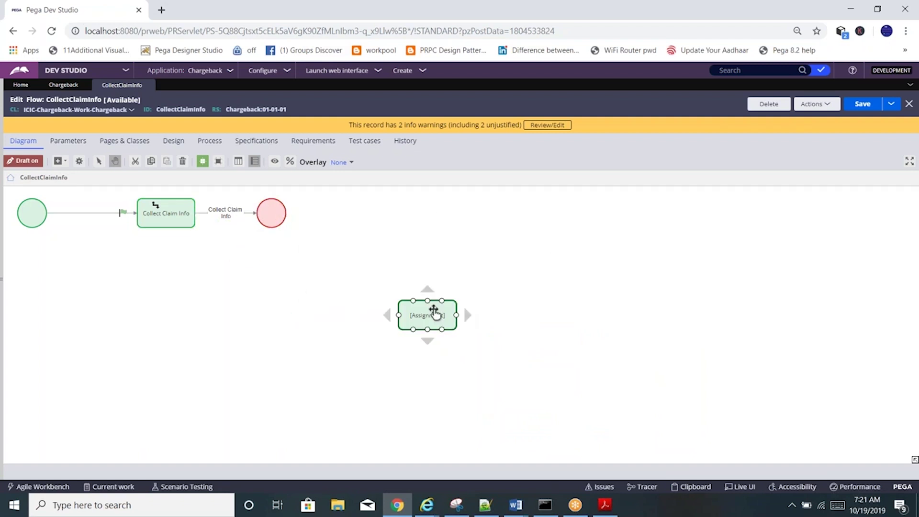
{"action": "key", "text": "Delete"}
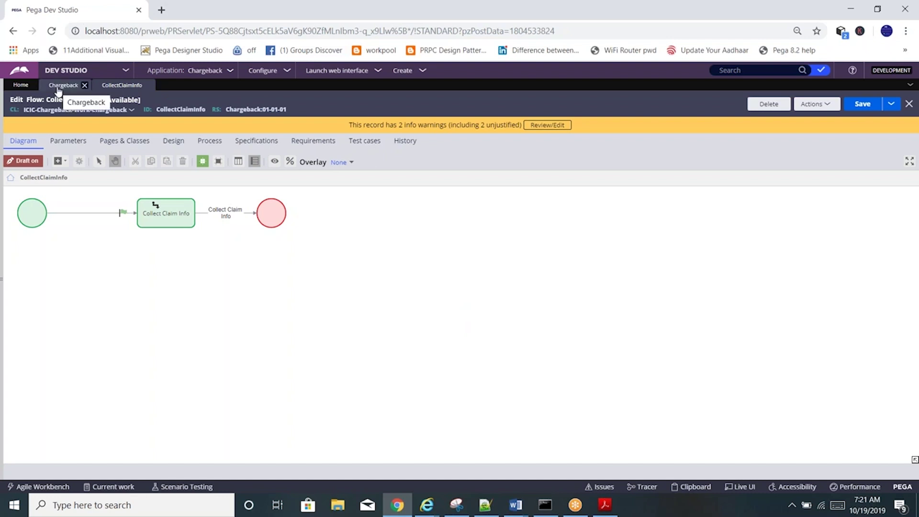
Step: Compare the Collect Claim Info step in the Chargeback life cycle with its matching shape in the CollectClaimInfo flow
{"action": "left_click", "coordinate": [58, 88]}
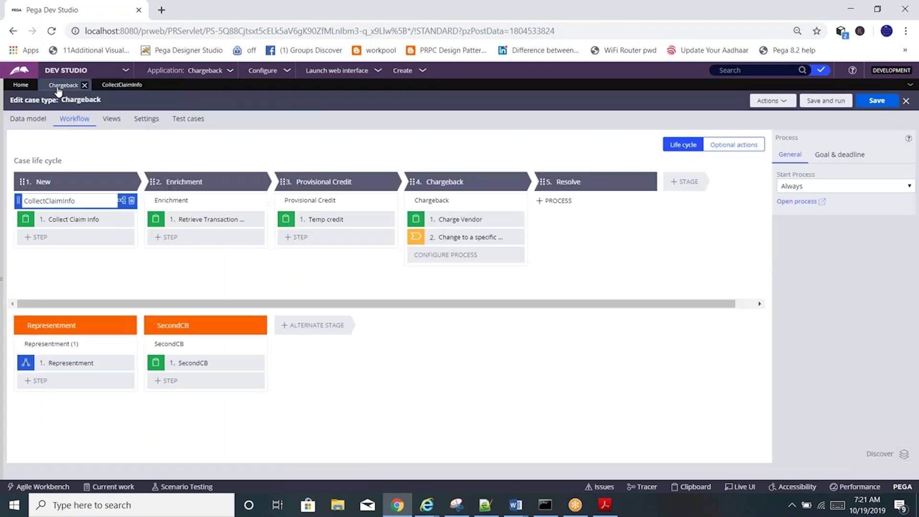
{"action": "left_click", "coordinate": [53, 222]}
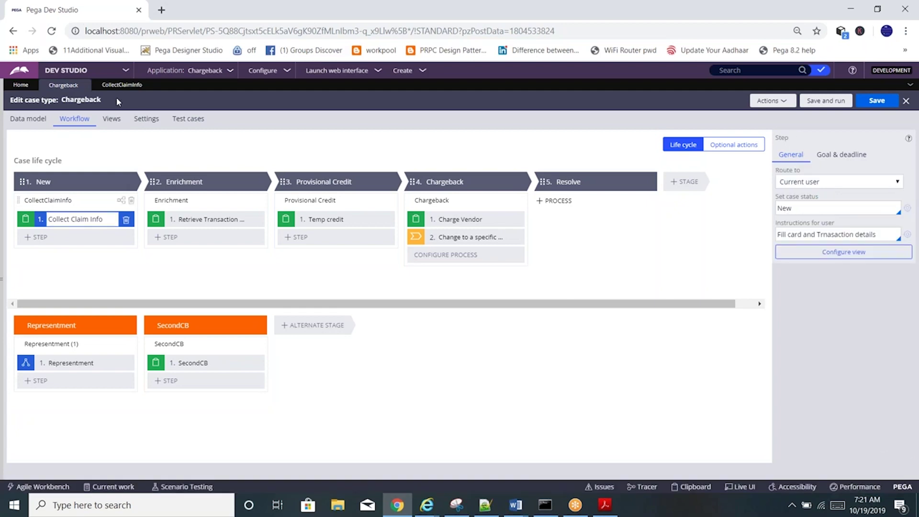
{"action": "left_click", "coordinate": [122, 85]}
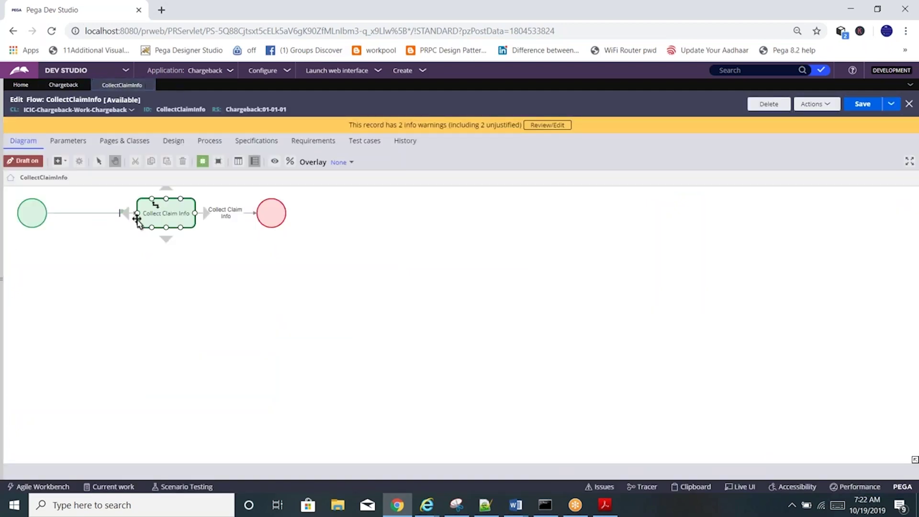
{"action": "left_click", "coordinate": [63, 85]}
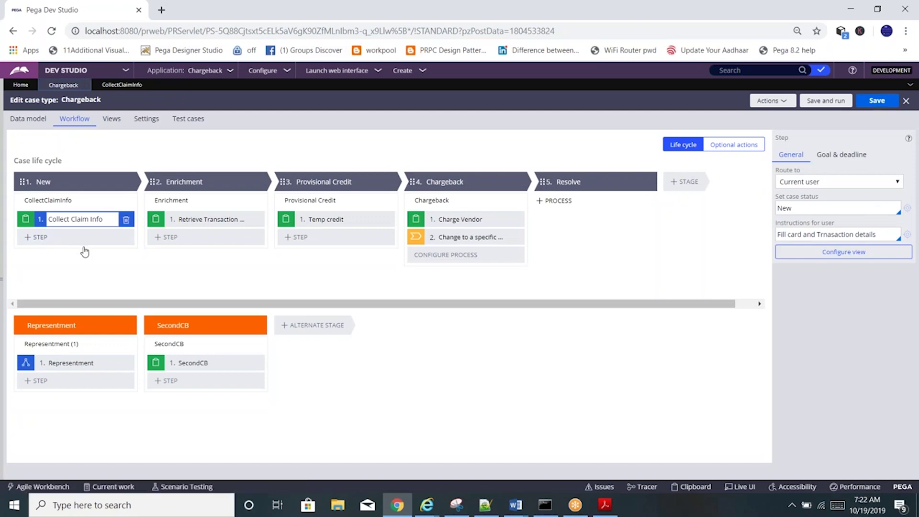
Step: Open the Chargeback process flow, inspect its Charge Vendor assignment, and return to the case life cycle
{"action": "left_click", "coordinate": [212, 203]}
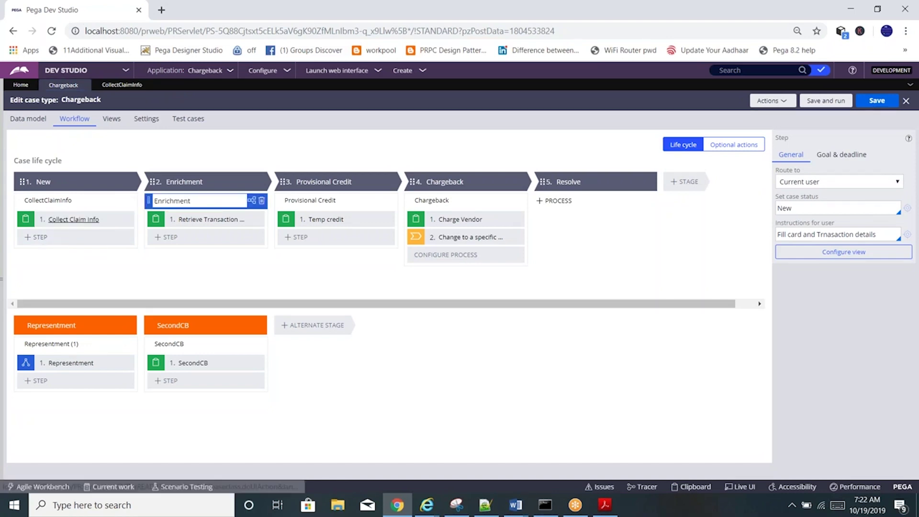
{"action": "left_click", "coordinate": [469, 206]}
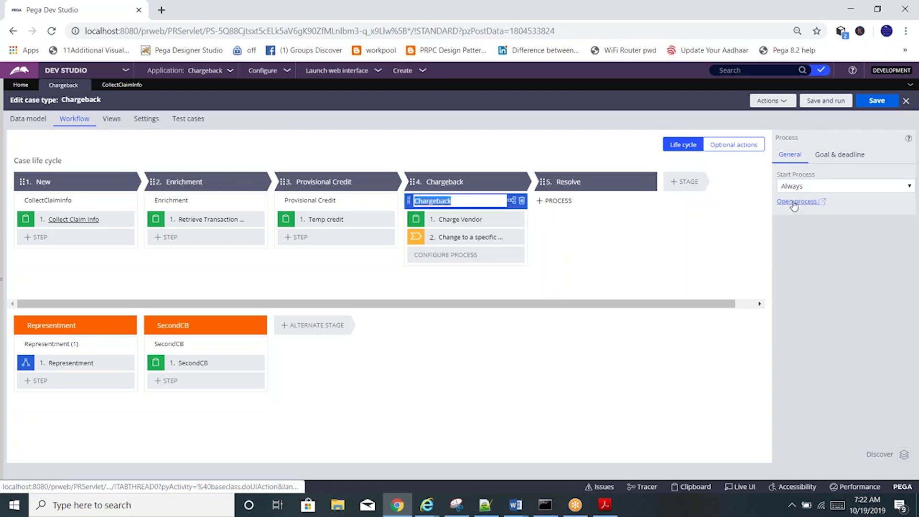
{"action": "left_click", "coordinate": [795, 202]}
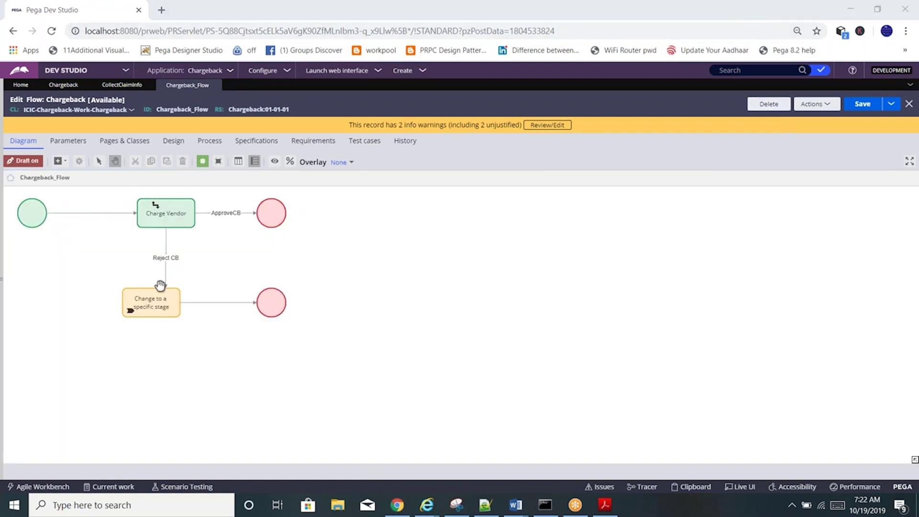
{"action": "left_click", "coordinate": [166, 221]}
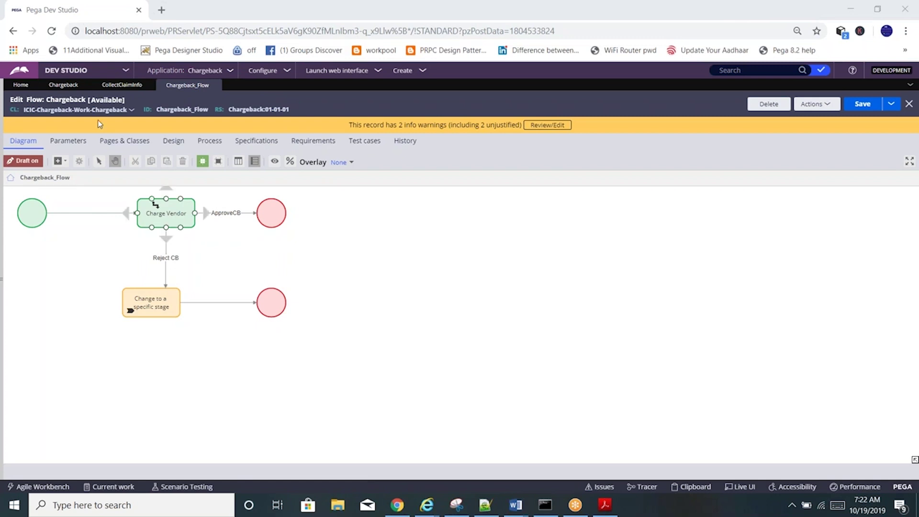
{"action": "left_click", "coordinate": [64, 86]}
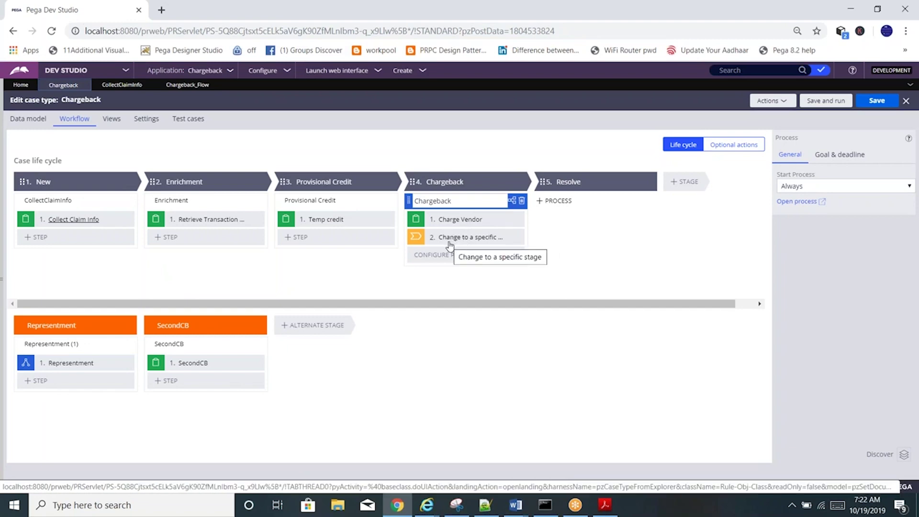
{"action": "left_click", "coordinate": [555, 201]}
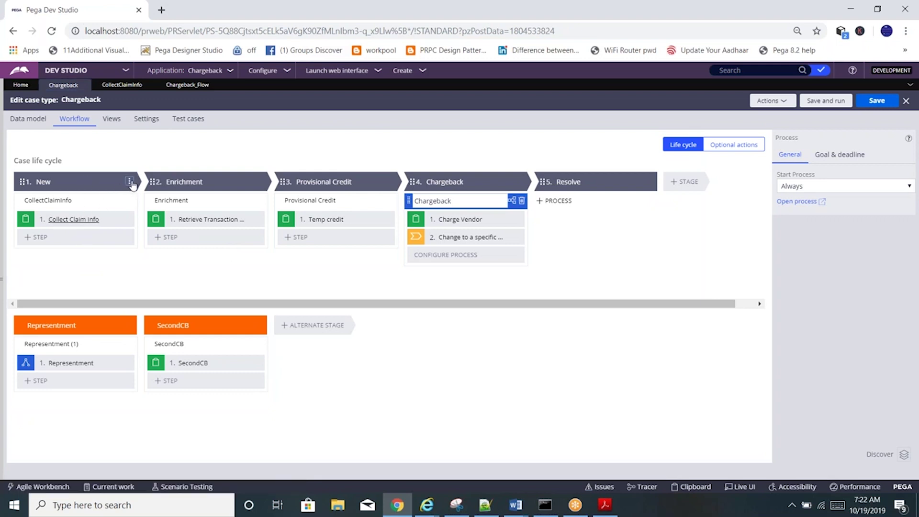
Step: Add a new sequential process below CollectClaimInfo in the New stage and delete it again
{"action": "left_click", "coordinate": [130, 181]}
{"action": "mouse_move", "coordinate": [110, 194]}
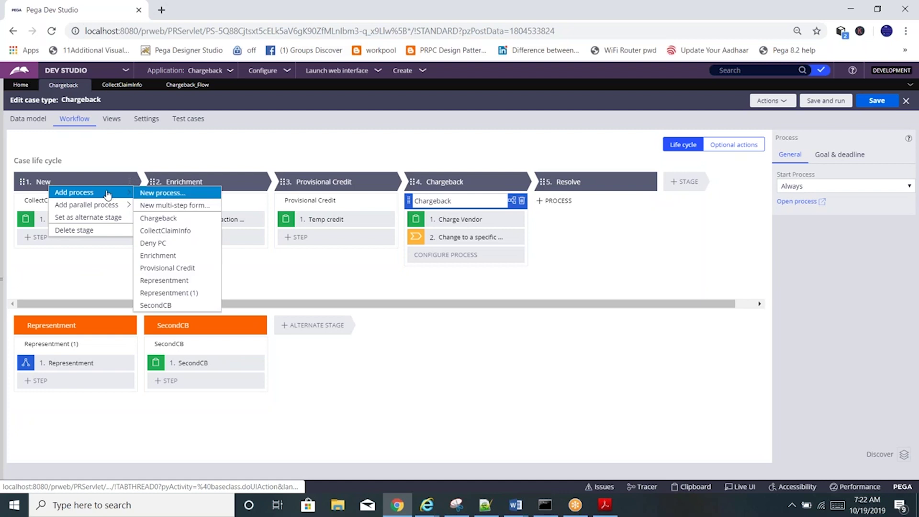
{"action": "left_click", "coordinate": [181, 195]}
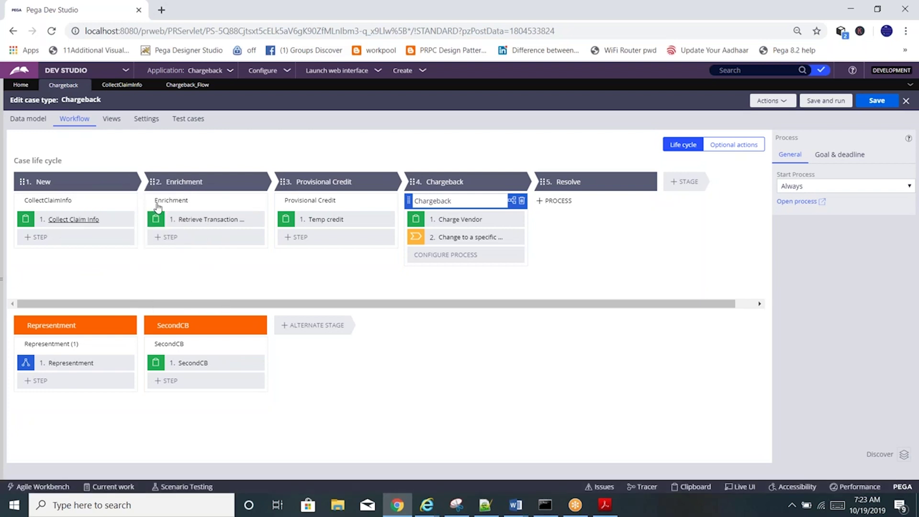
{"action": "left_click", "coordinate": [55, 262]}
{"action": "left_click", "coordinate": [81, 257]}
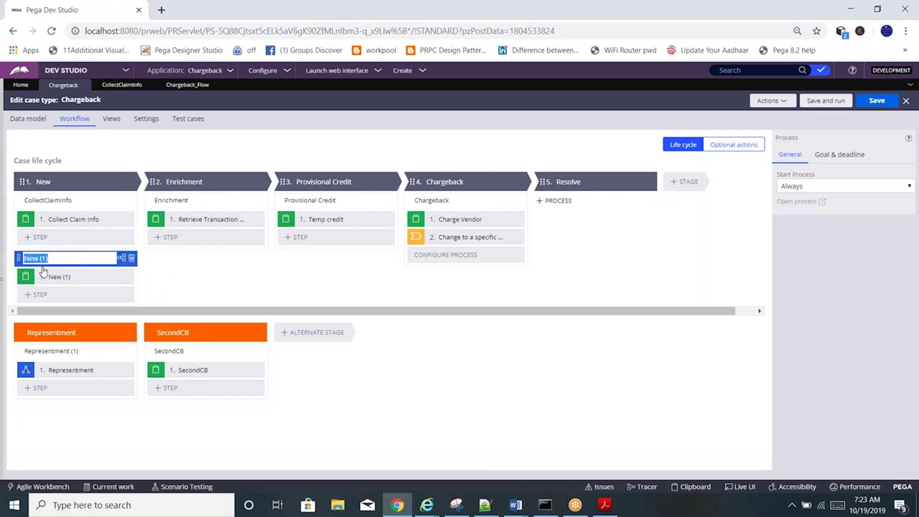
{"action": "left_click", "coordinate": [131, 259]}
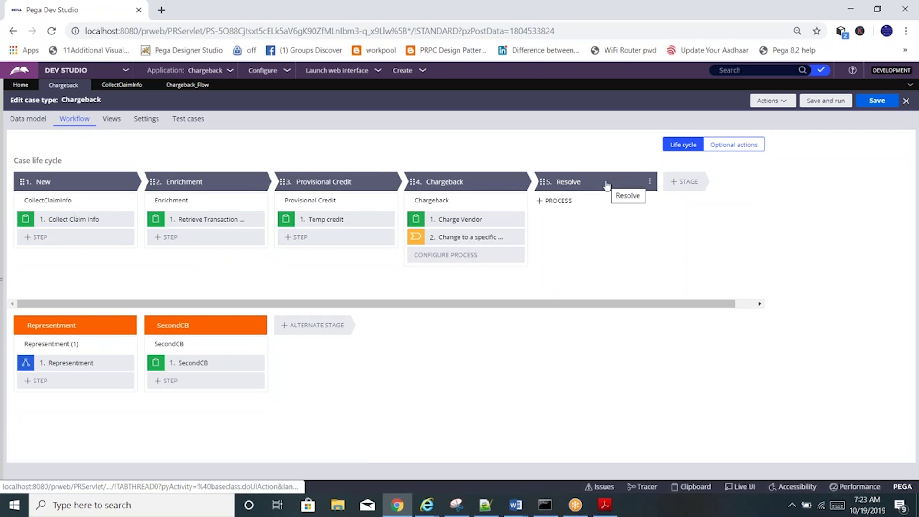
Step: Create a new Chargeback case and review its Collect Claim Info form and stage progress
{"action": "left_click", "coordinate": [420, 73]}
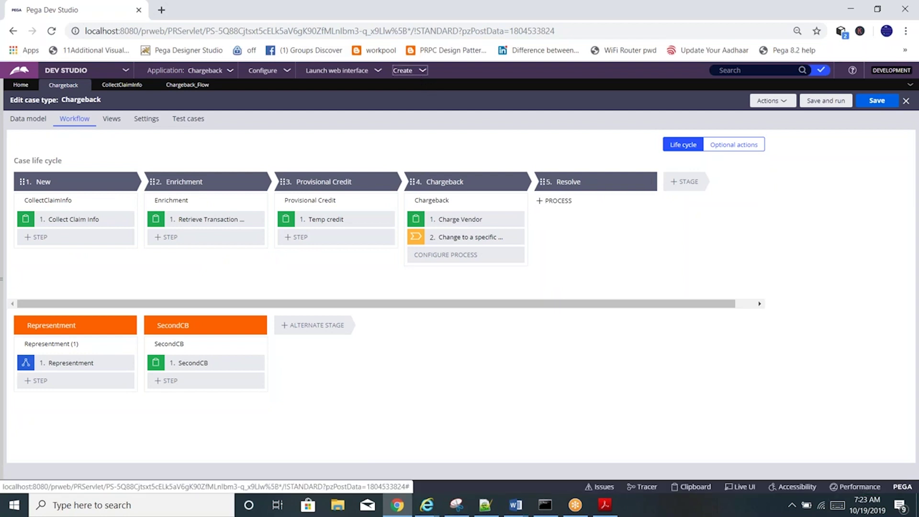
{"action": "mouse_move", "coordinate": [427, 82]}
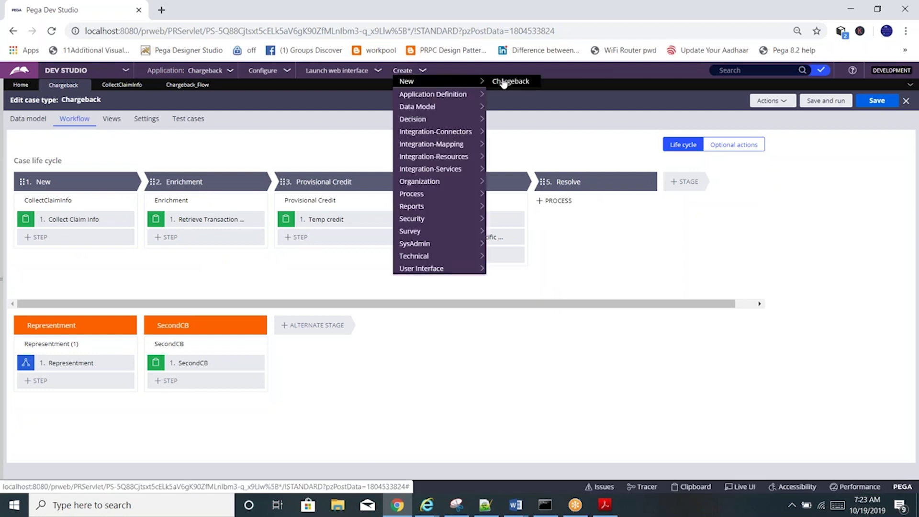
{"action": "left_click", "coordinate": [504, 84]}
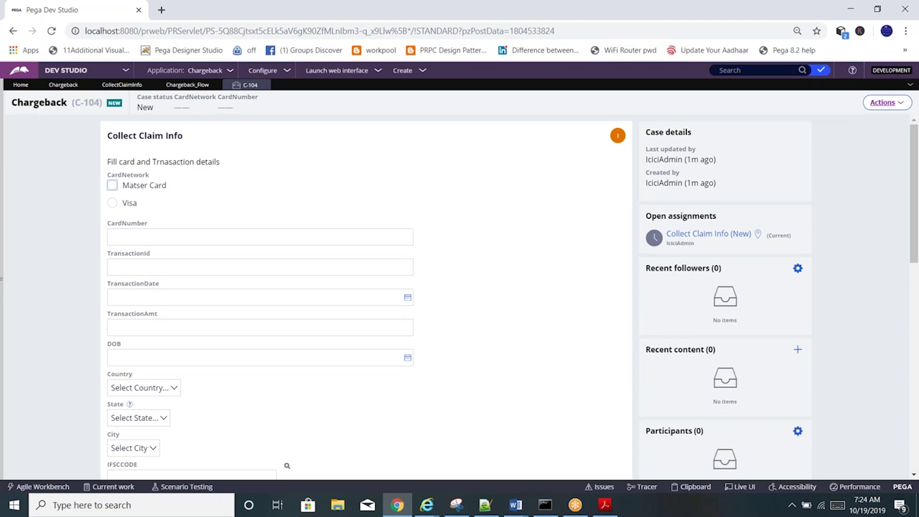
{"action": "scroll", "coordinate": [917, 195], "scroll_direction": "down", "scroll_amount": 6}
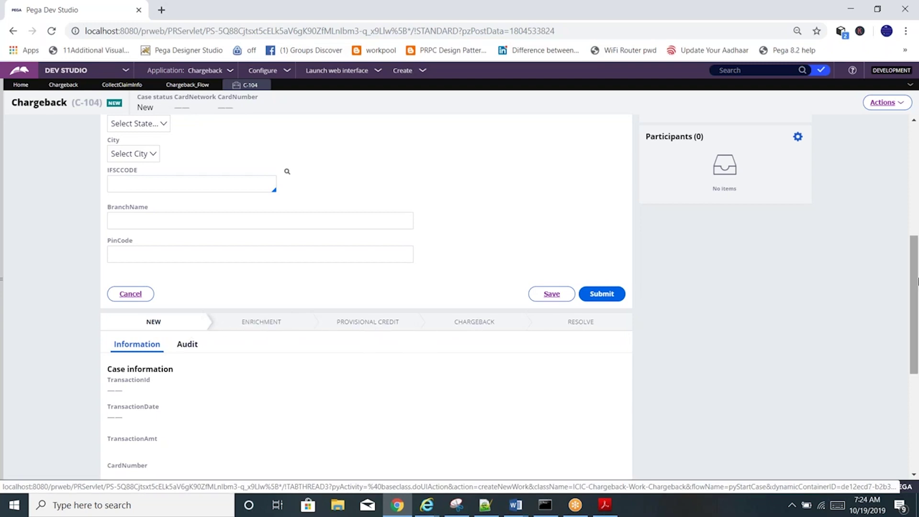
{"action": "left_click_drag", "start_coordinate": [918, 281], "coordinate": [908, 222]}
{"action": "scroll", "coordinate": [908, 221], "scroll_direction": "up", "scroll_amount": 2}
Step: Choose Visa as the card network, pick a date of birth, and submit the Collect Claim Info form
{"action": "left_click", "coordinate": [113, 194]}
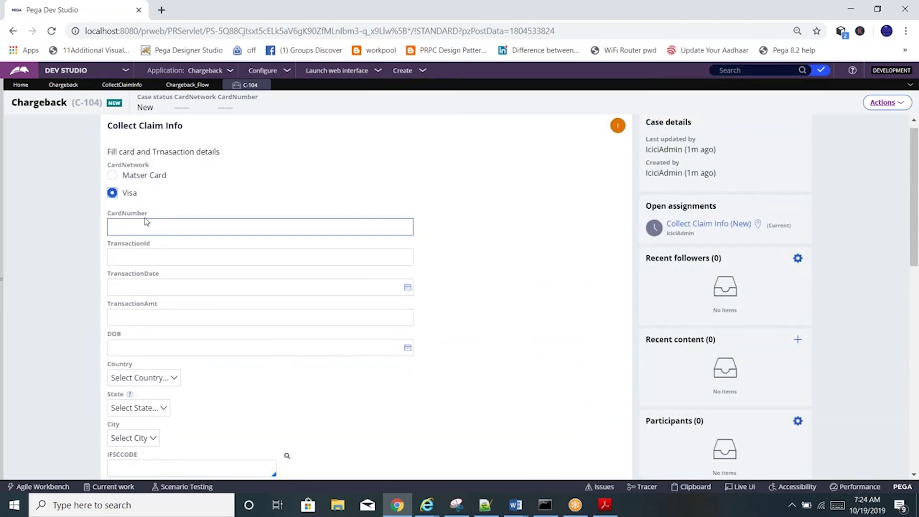
{"action": "left_click", "coordinate": [407, 348]}
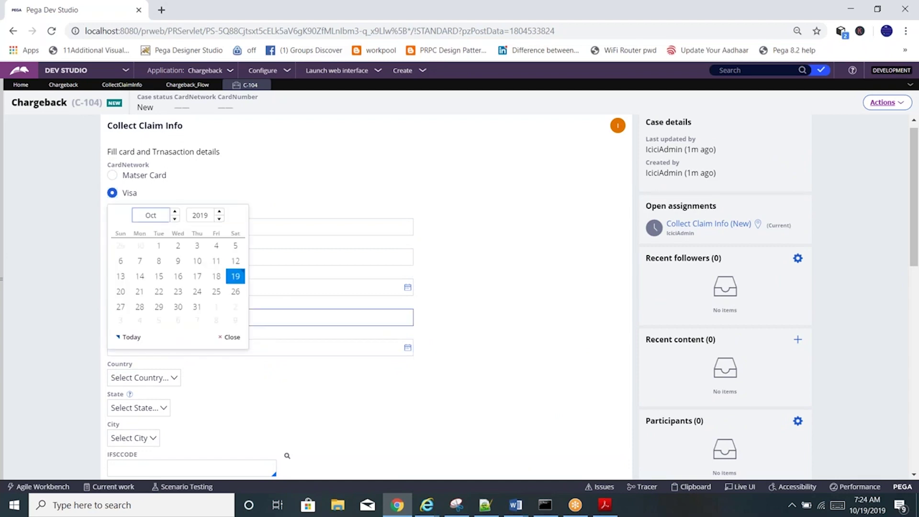
{"action": "left_click", "coordinate": [181, 266]}
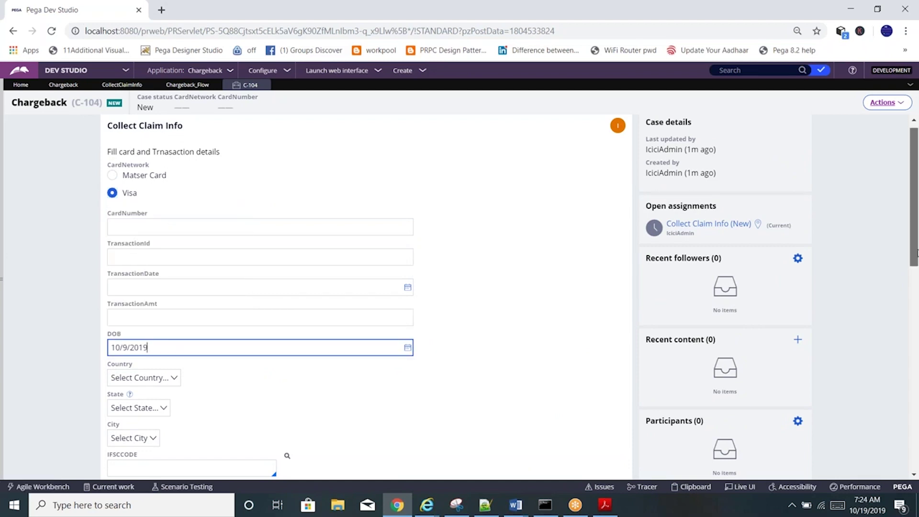
{"action": "scroll", "coordinate": [918, 252], "scroll_direction": "down", "scroll_amount": 5}
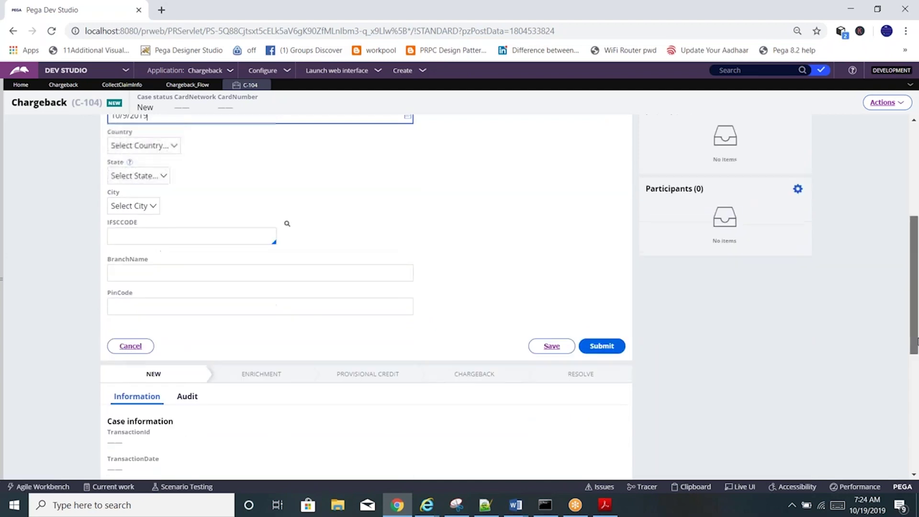
{"action": "left_click", "coordinate": [600, 347]}
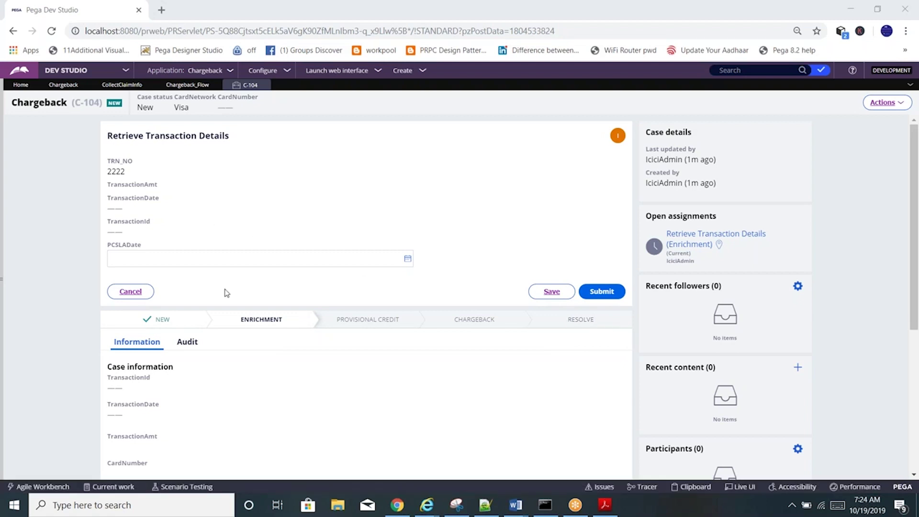
Step: Return to the Chargeback case type's life cycle and view the parallel process options for the New stage
{"action": "left_click", "coordinate": [62, 89]}
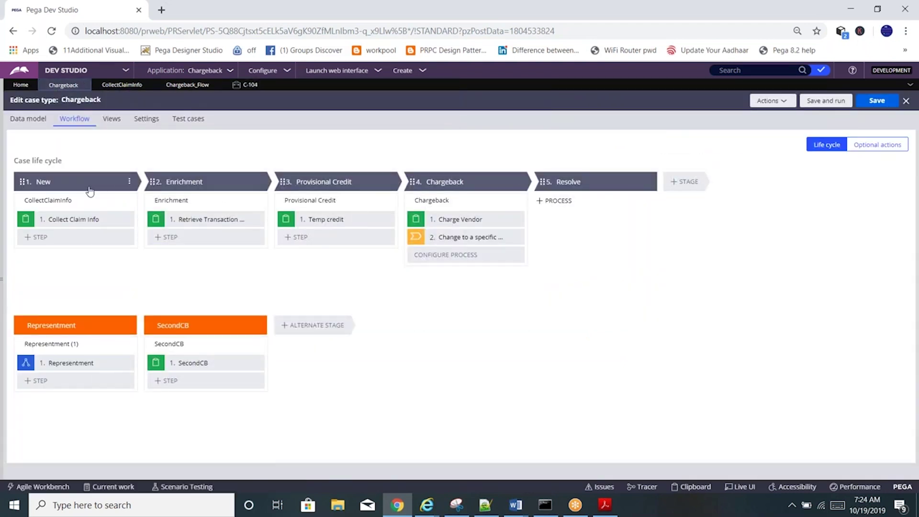
{"action": "left_click", "coordinate": [129, 183]}
{"action": "mouse_move", "coordinate": [88, 195]}
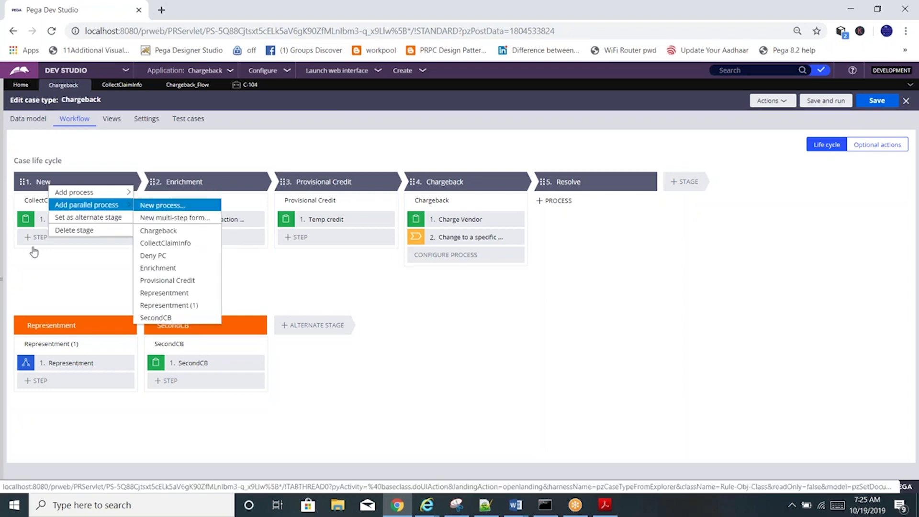
{"action": "left_click", "coordinate": [36, 281]}
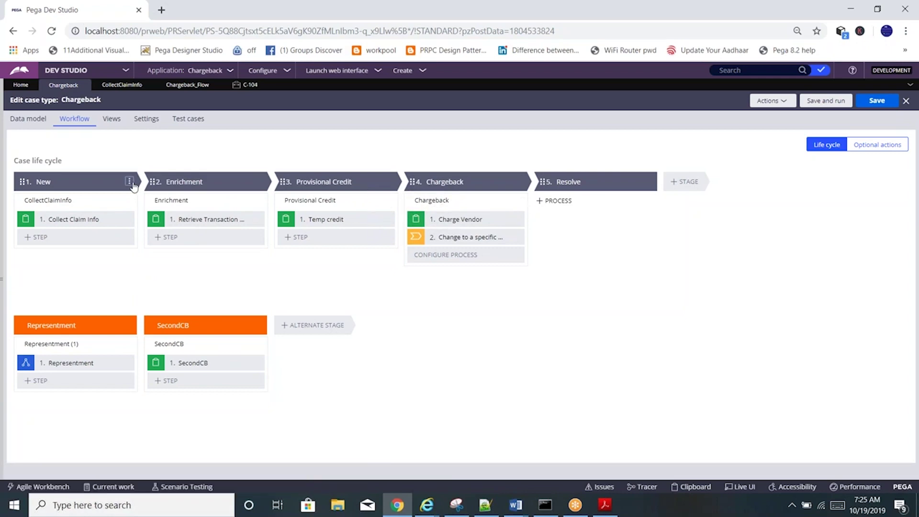
Step: Add a new parallel process to the New stage alongside CollectClaimInfo
{"action": "left_click", "coordinate": [132, 182]}
{"action": "mouse_move", "coordinate": [117, 192]}
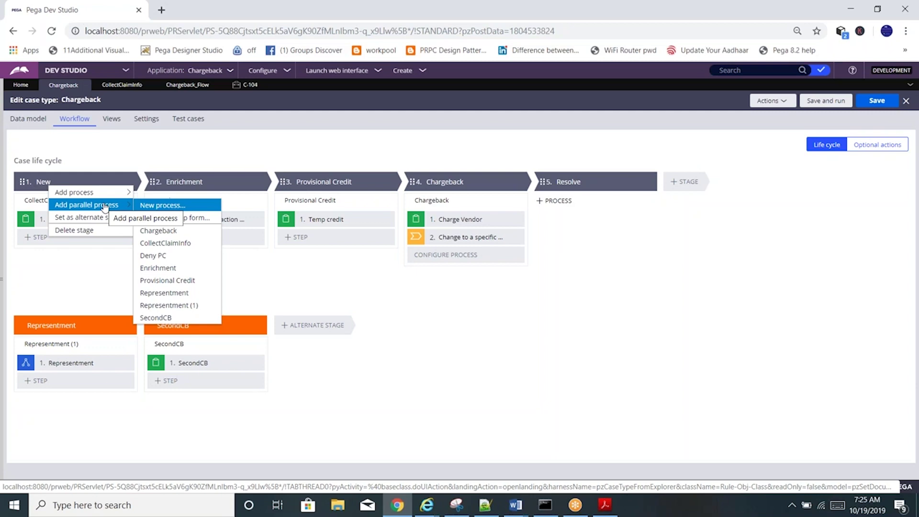
{"action": "left_click", "coordinate": [164, 206]}
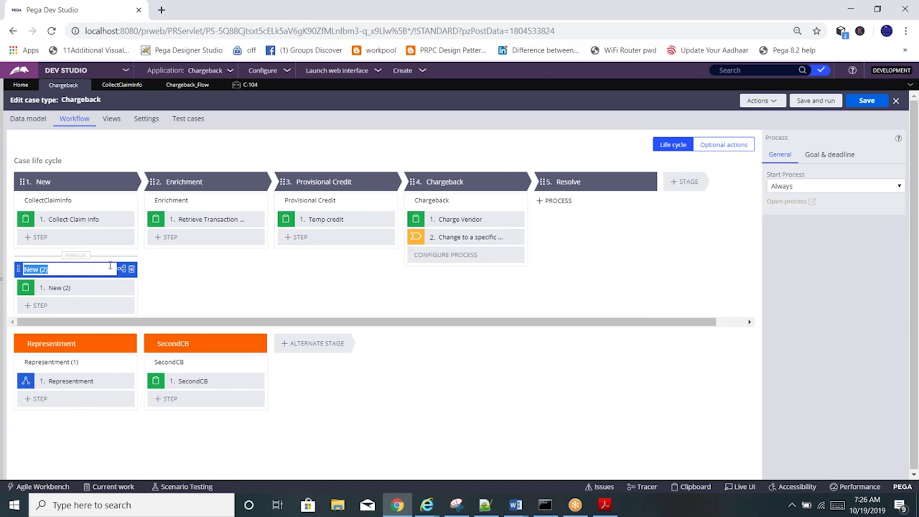
Step: Delete the New (2) parallel process from the New stage and select the Representment alternate stage
{"action": "left_click", "coordinate": [131, 271]}
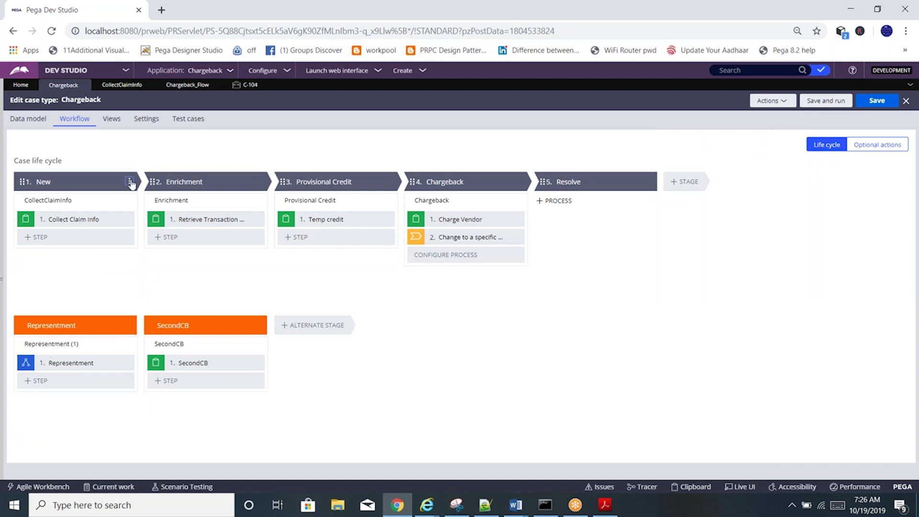
{"action": "left_click", "coordinate": [130, 183]}
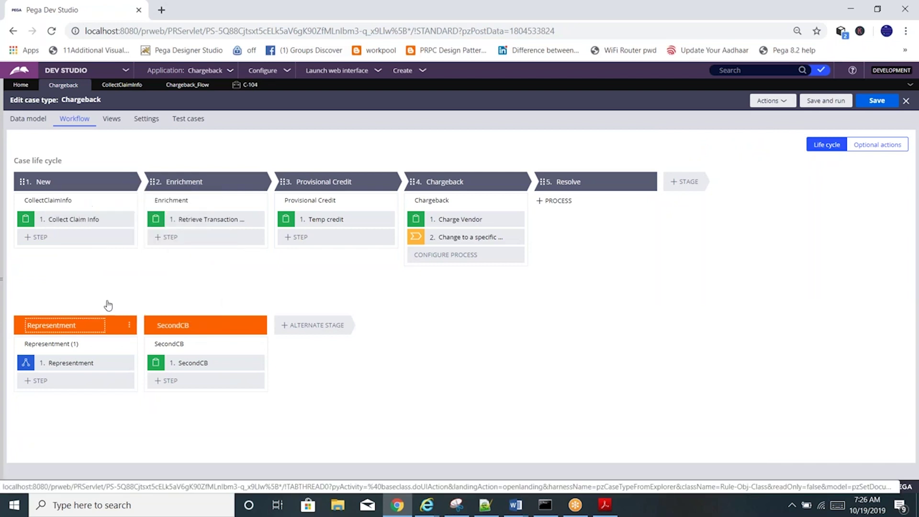
{"action": "left_click", "coordinate": [79, 326]}
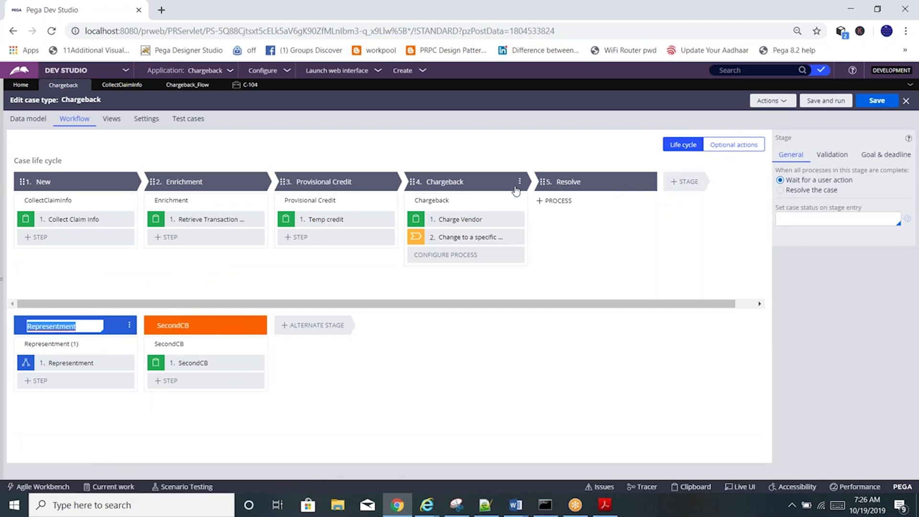
Step: Convert the Chargeback stage to an alternate stage and view the stage options for New
{"action": "left_click", "coordinate": [522, 182]}
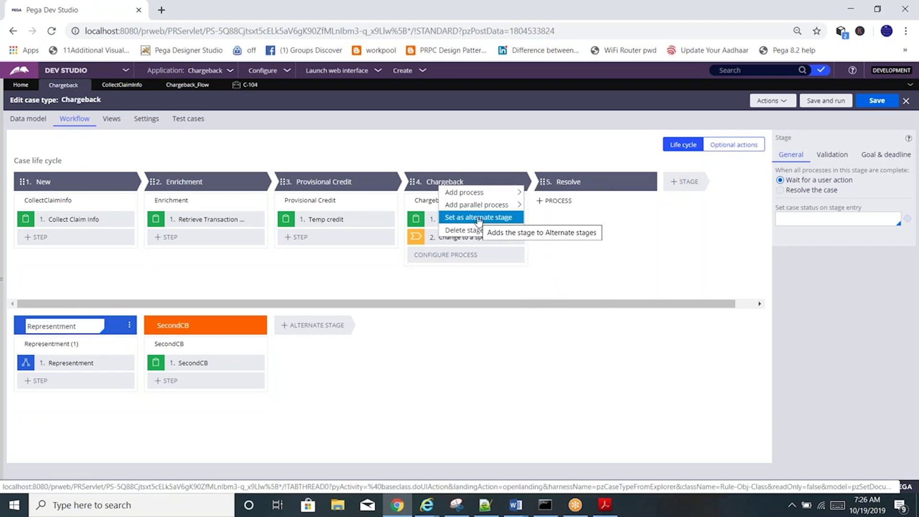
{"action": "left_click", "coordinate": [479, 218]}
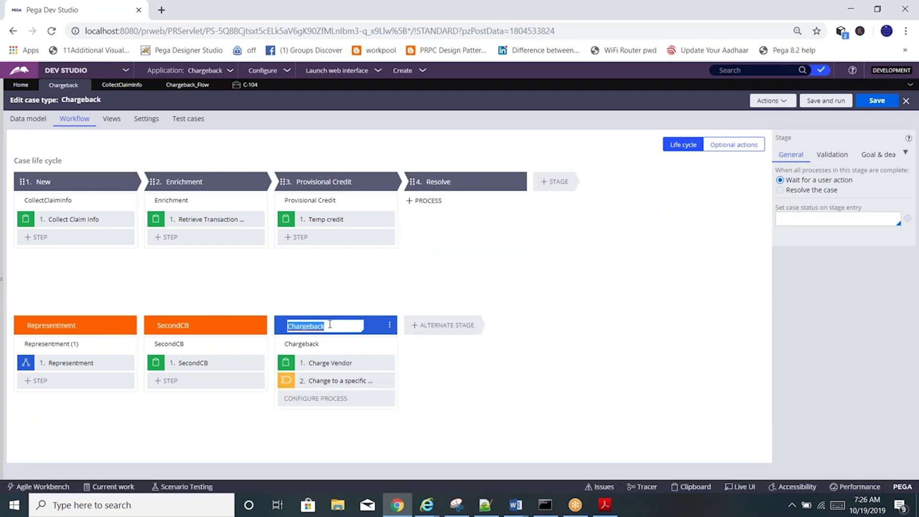
{"action": "left_click", "coordinate": [131, 183]}
{"action": "left_click", "coordinate": [131, 183]}
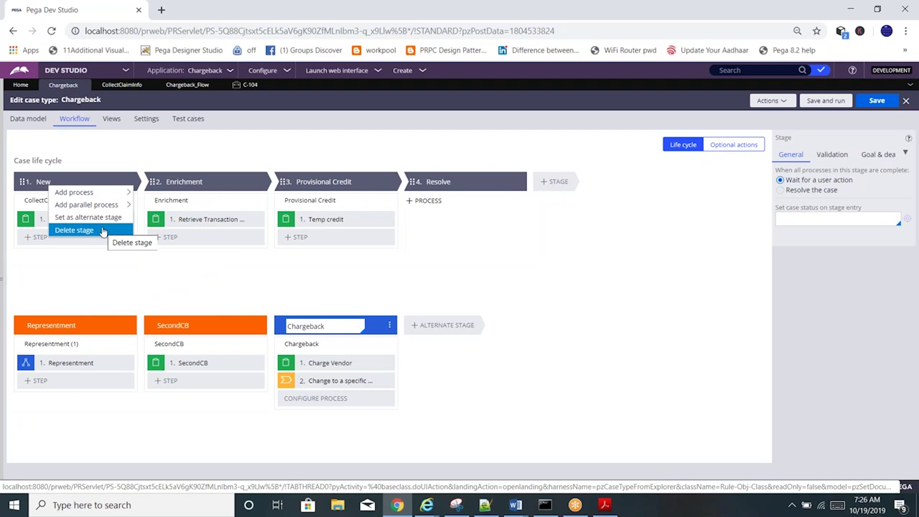
Step: Reload the case type to discard the alternate-stage change and return to its life cycle view
{"action": "left_click", "coordinate": [772, 101]}
{"action": "left_click", "coordinate": [745, 139]}
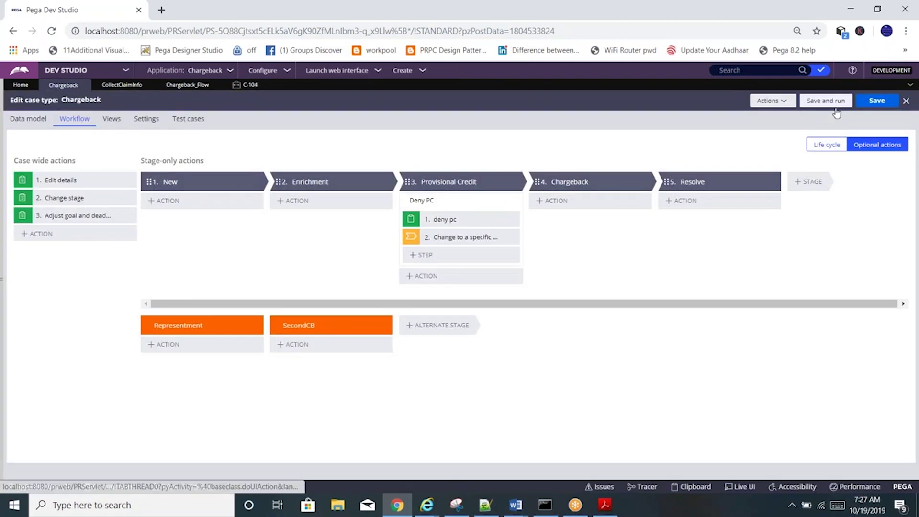
{"action": "left_click", "coordinate": [830, 148]}
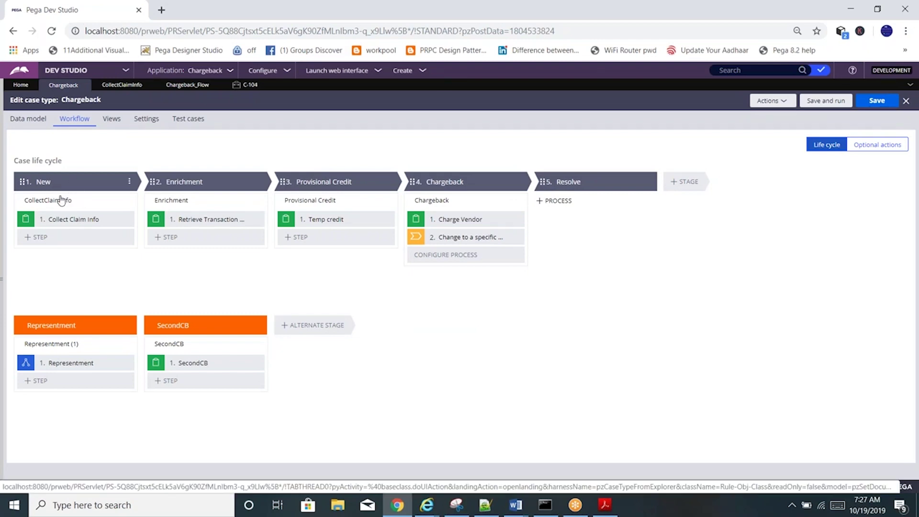
Step: Examine the CollectClaimInfo process's start condition choices, keeping Always, and view its goal and deadline settings
{"action": "left_click", "coordinate": [57, 201]}
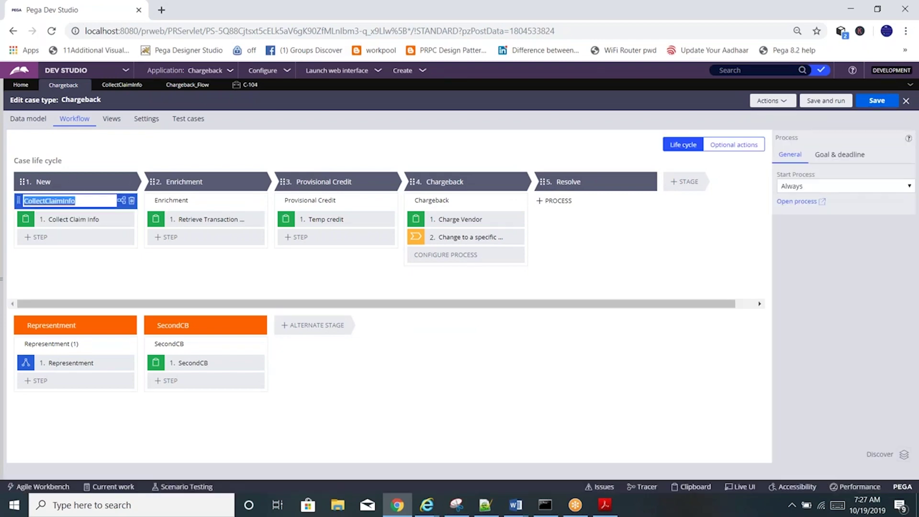
{"action": "left_click", "coordinate": [809, 188]}
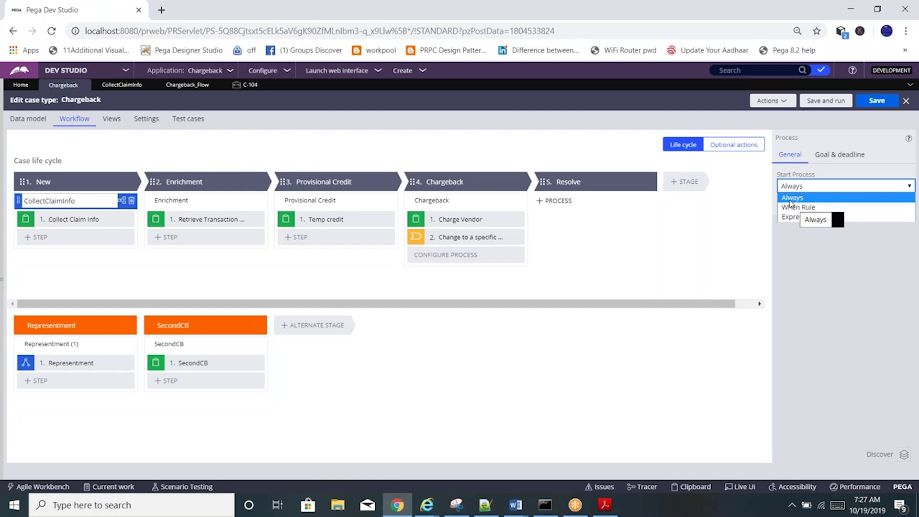
{"action": "left_click", "coordinate": [794, 198]}
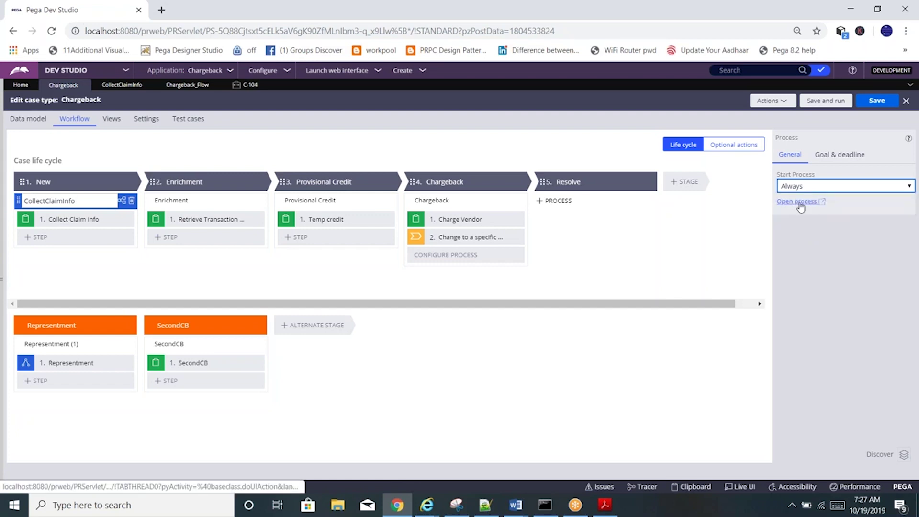
{"action": "left_click", "coordinate": [843, 155]}
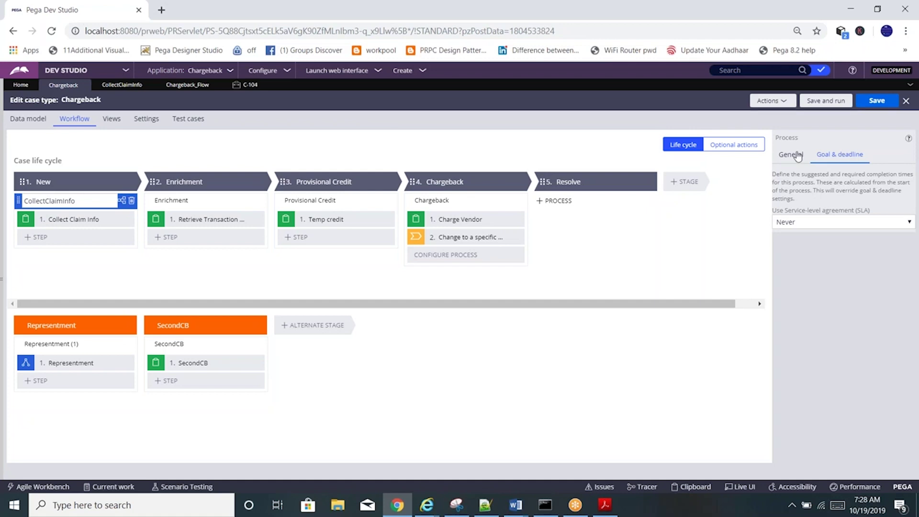
Step: Examine the Collect Claim Info step's routing and look through the available case status values without changing the status
{"action": "left_click", "coordinate": [61, 220]}
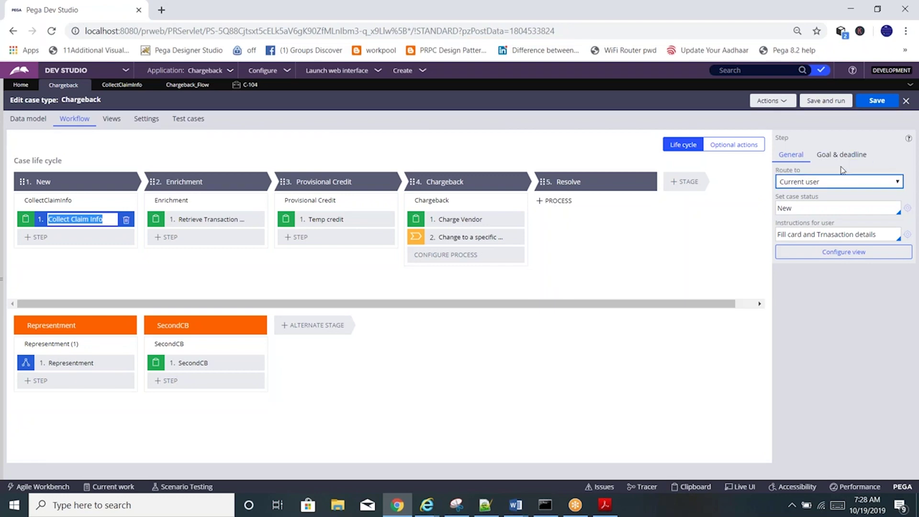
{"action": "left_click_drag", "start_coordinate": [789, 196], "coordinate": [824, 199]}
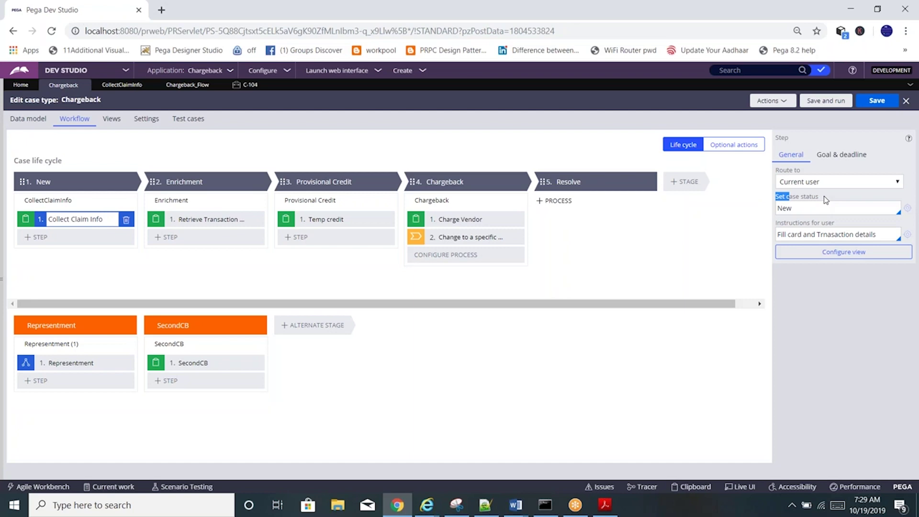
{"action": "left_click", "coordinate": [809, 207]}
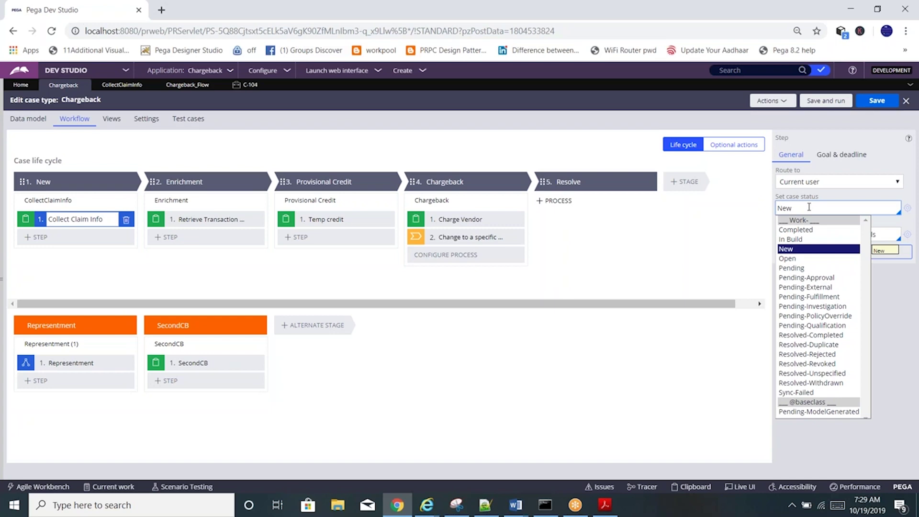
{"action": "key", "text": "Down"}
{"action": "key", "text": "Down"}
{"action": "key", "text": "Down"}
{"action": "key", "text": "Down"}
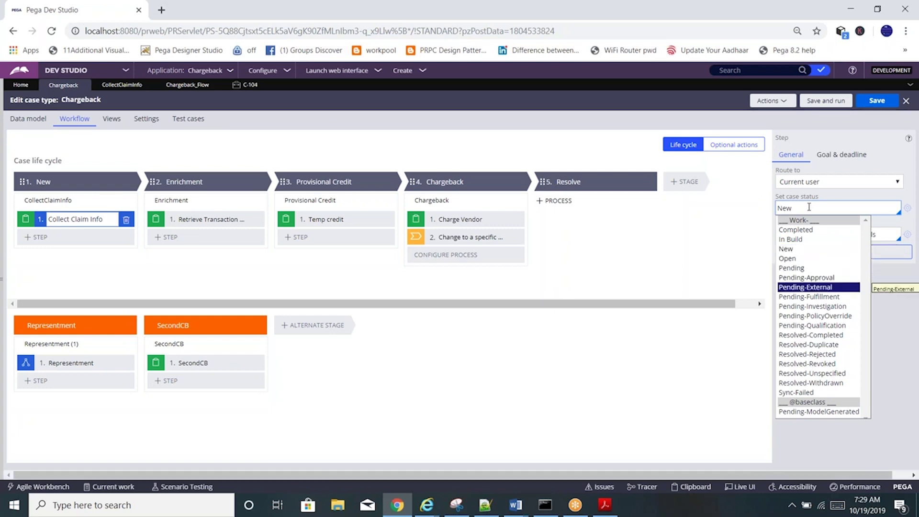
{"action": "key", "text": "Down"}
{"action": "key", "text": "Down"}
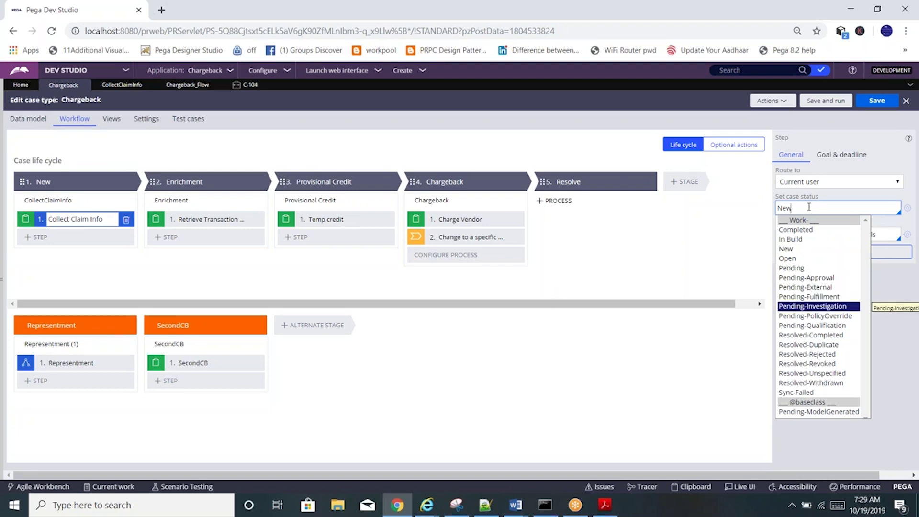
{"action": "left_click", "coordinate": [701, 244]}
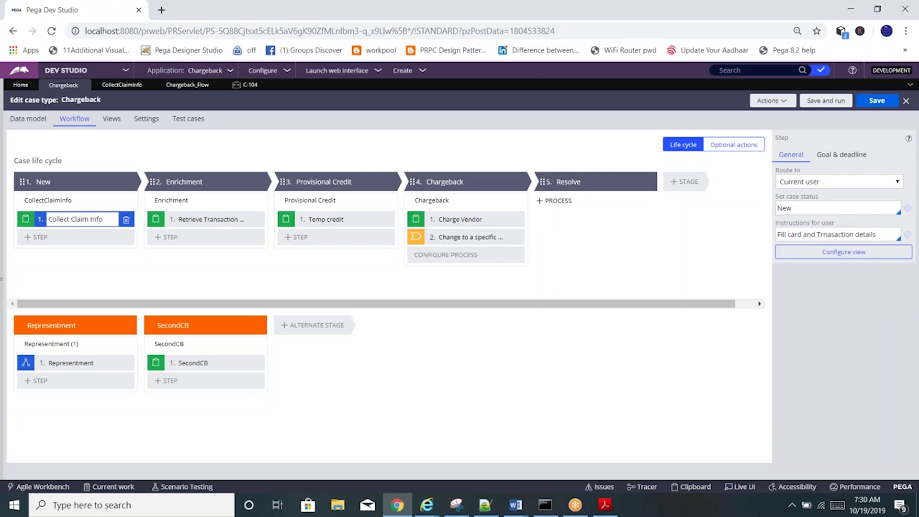
Step: Compare the case status shown on the open Chargeback case with the status set in the Collect Claim Info step
{"action": "left_click", "coordinate": [251, 84]}
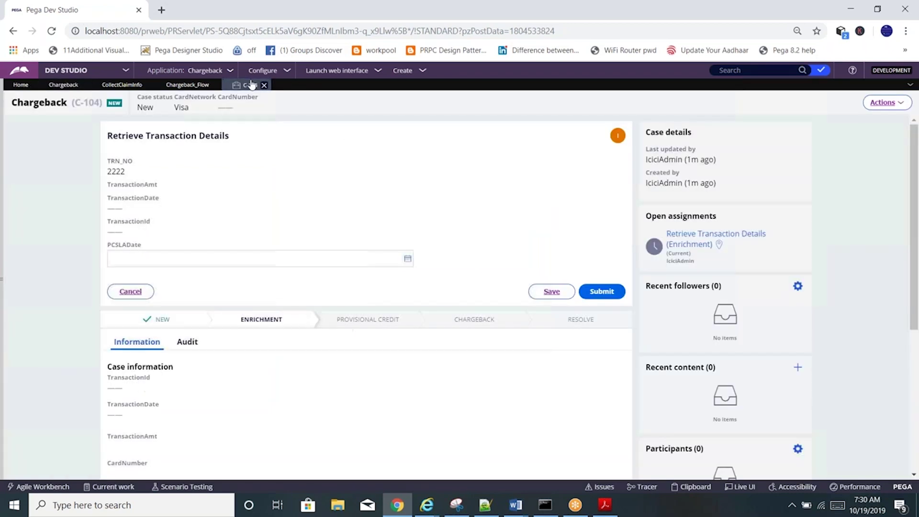
{"action": "double_click", "coordinate": [149, 108]}
{"action": "left_click", "coordinate": [64, 85]}
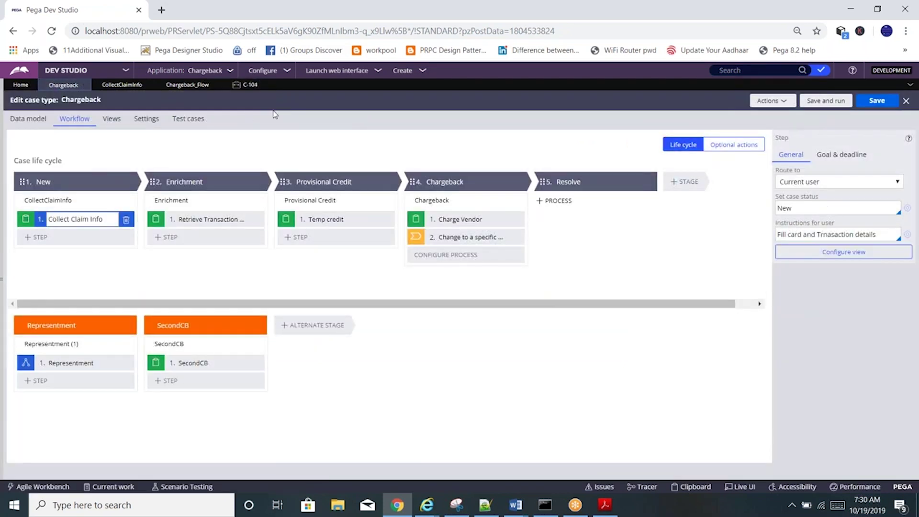
{"action": "left_click", "coordinate": [249, 85]}
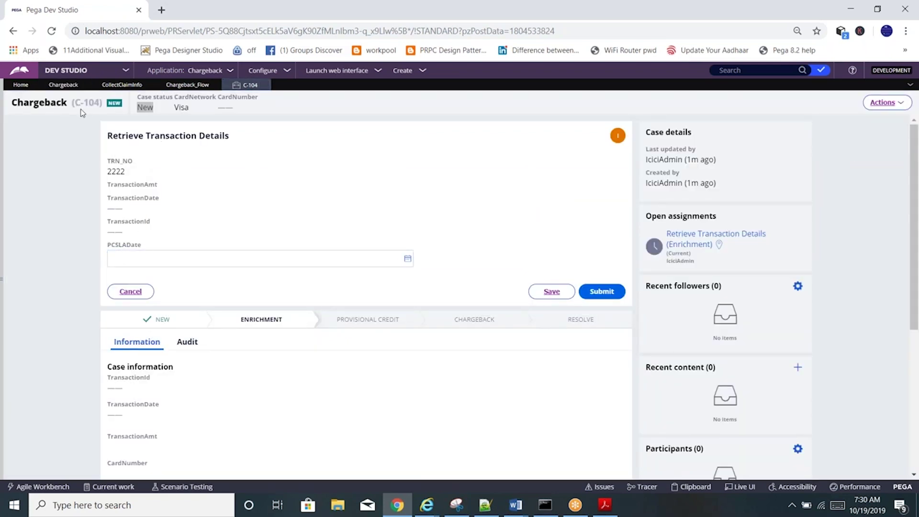
{"action": "left_click", "coordinate": [57, 86]}
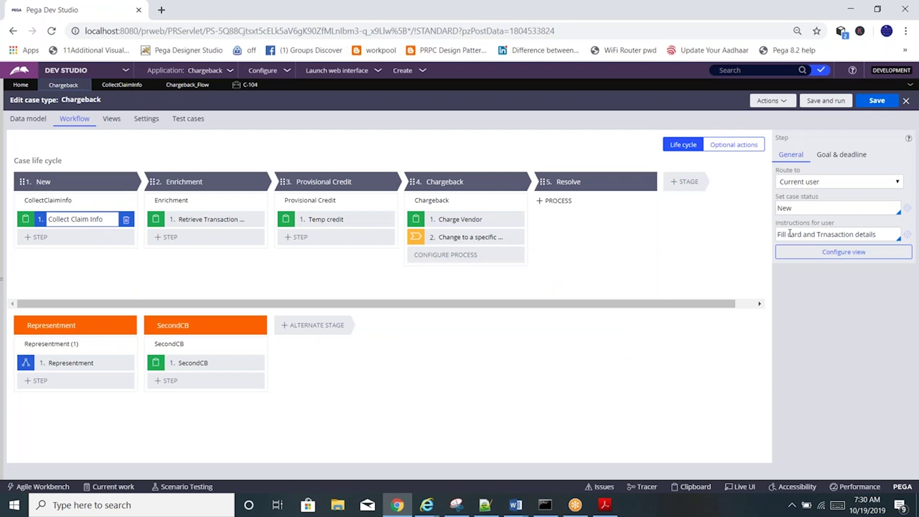
Step: Review the Collect Claim Info step's user instructions and its goal and deadline settings
{"action": "left_click", "coordinate": [839, 235]}
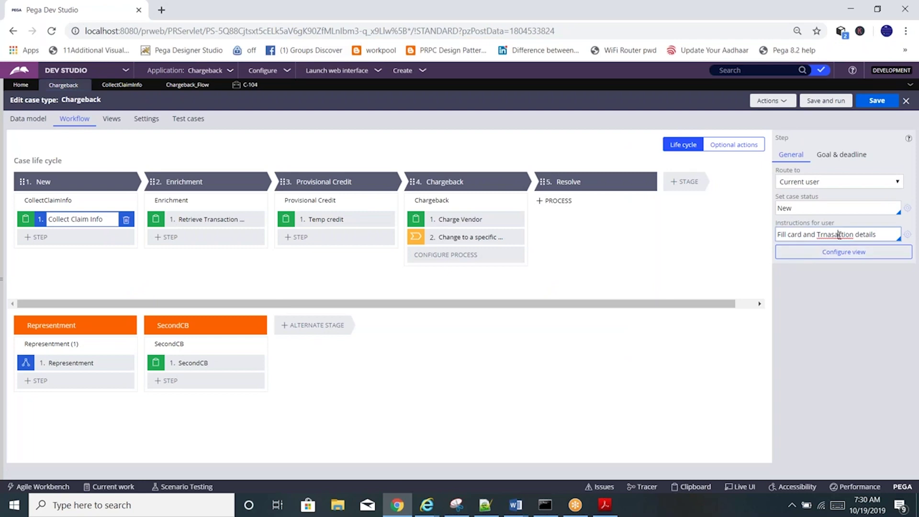
{"action": "left_click", "coordinate": [834, 161]}
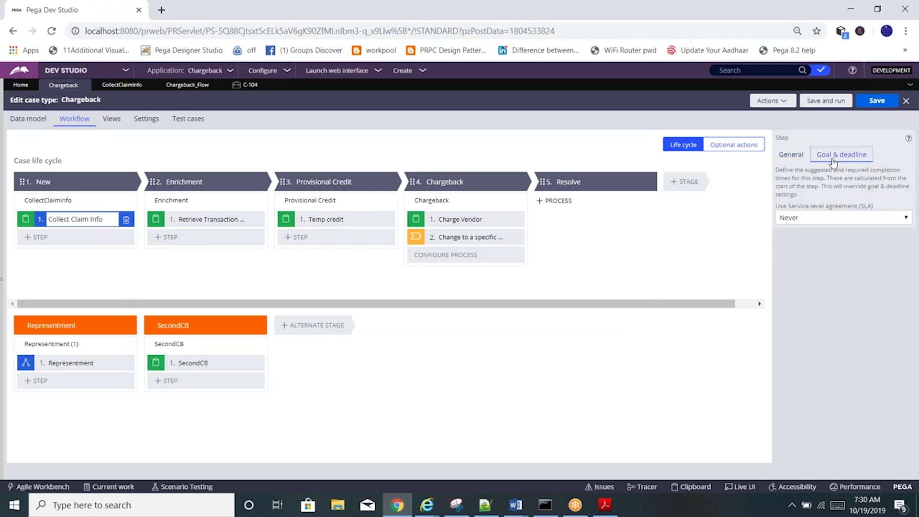
{"action": "left_click", "coordinate": [796, 157]}
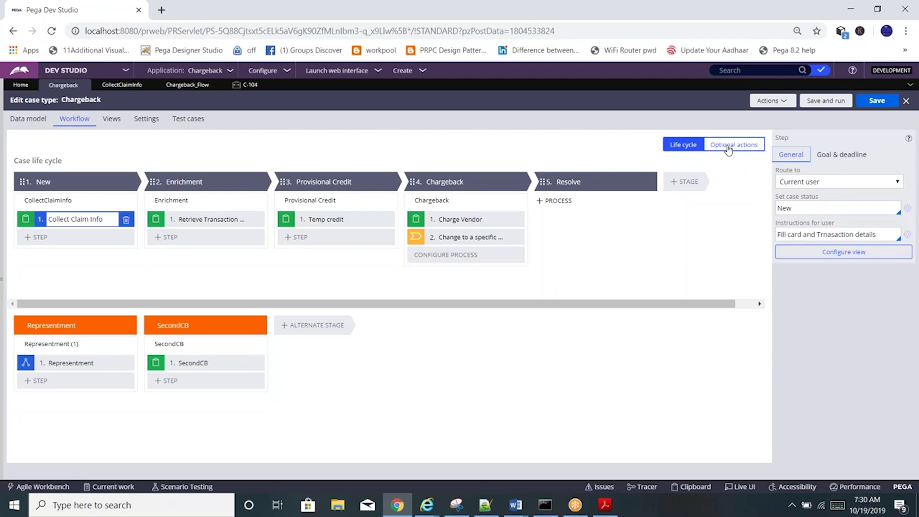
Step: View the actions available on the open Chargeback case, such as Edit details and Change stage
{"action": "left_click", "coordinate": [242, 87]}
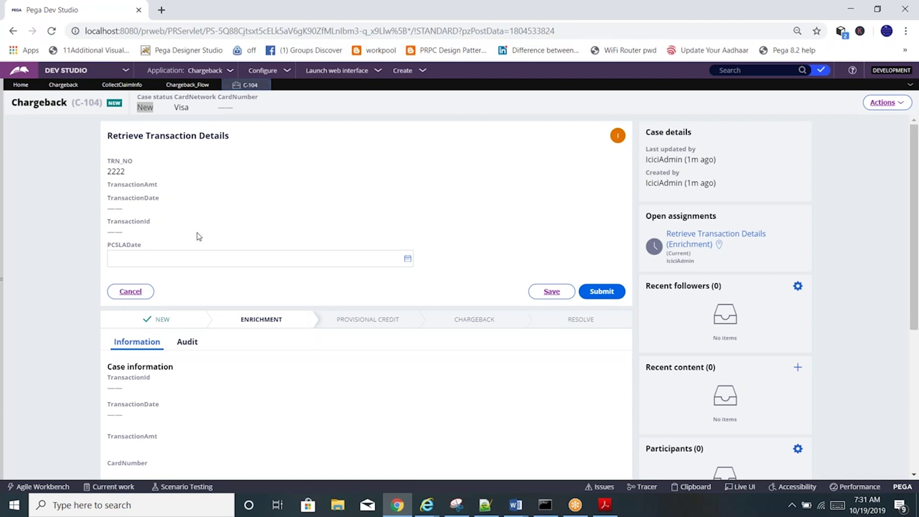
{"action": "left_click", "coordinate": [889, 107]}
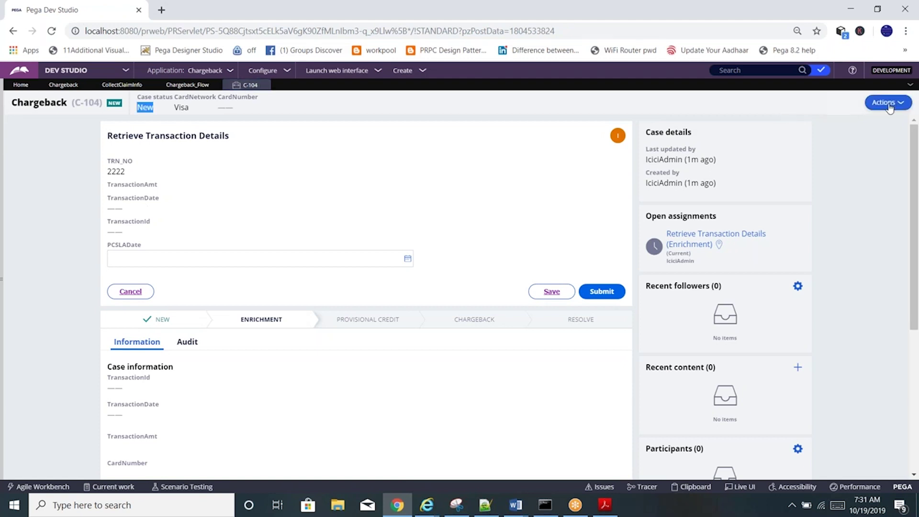
{"action": "left_click", "coordinate": [889, 108]}
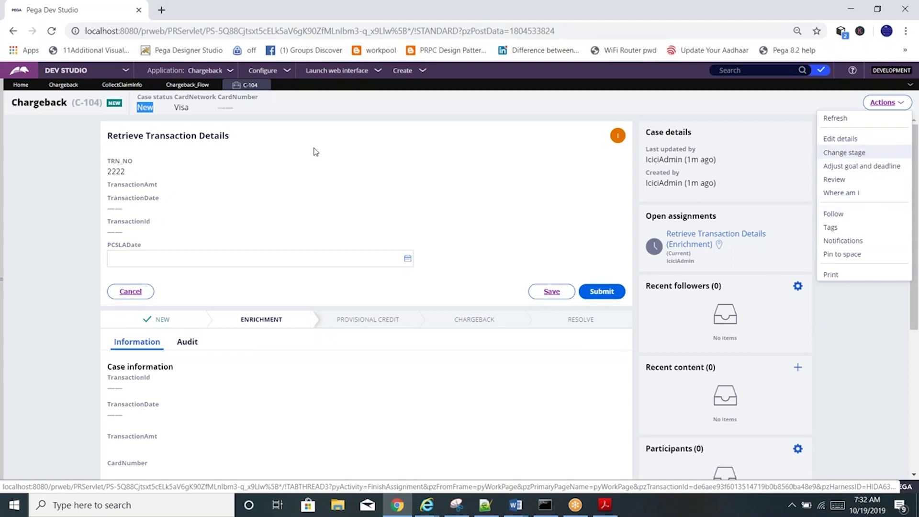
Step: Review the Chargeback case type's case-wide and stage-only optional actions, check its data model fields, and return to the workflow
{"action": "left_click", "coordinate": [61, 86]}
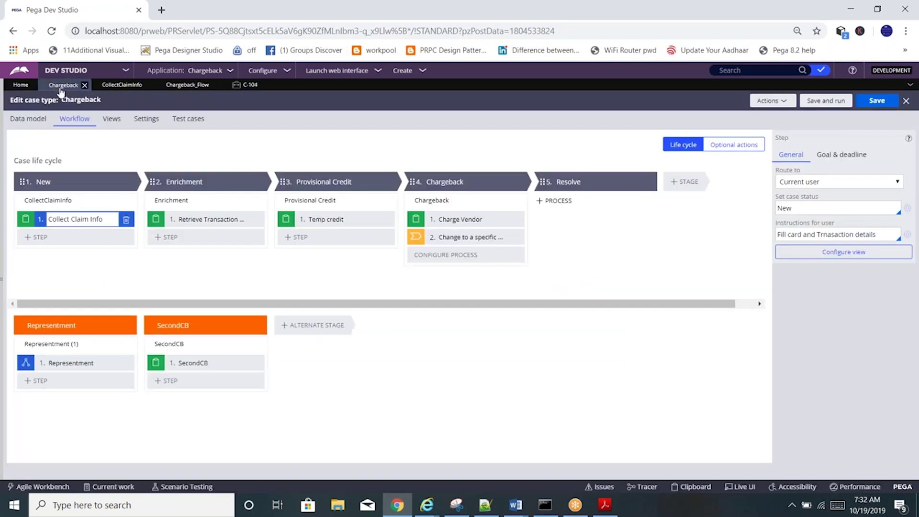
{"action": "left_click", "coordinate": [727, 151]}
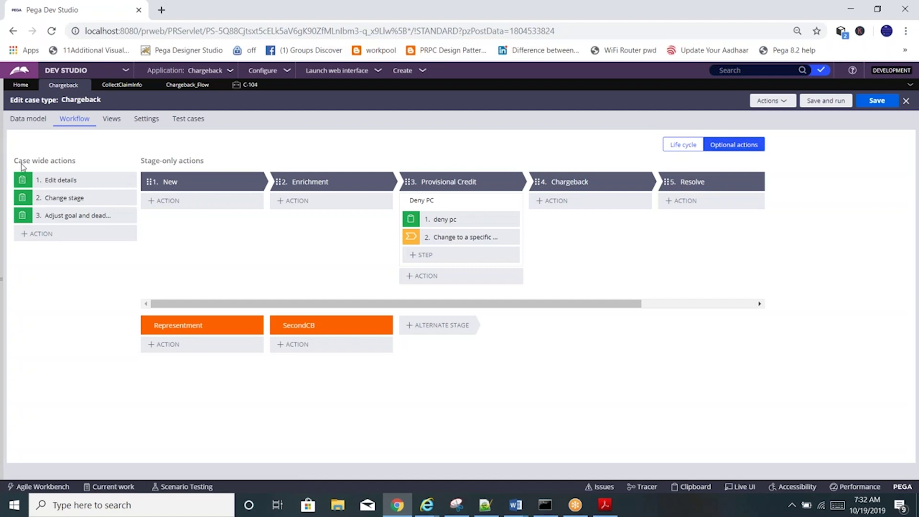
{"action": "double_click", "coordinate": [82, 166]}
{"action": "left_click", "coordinate": [82, 167]}
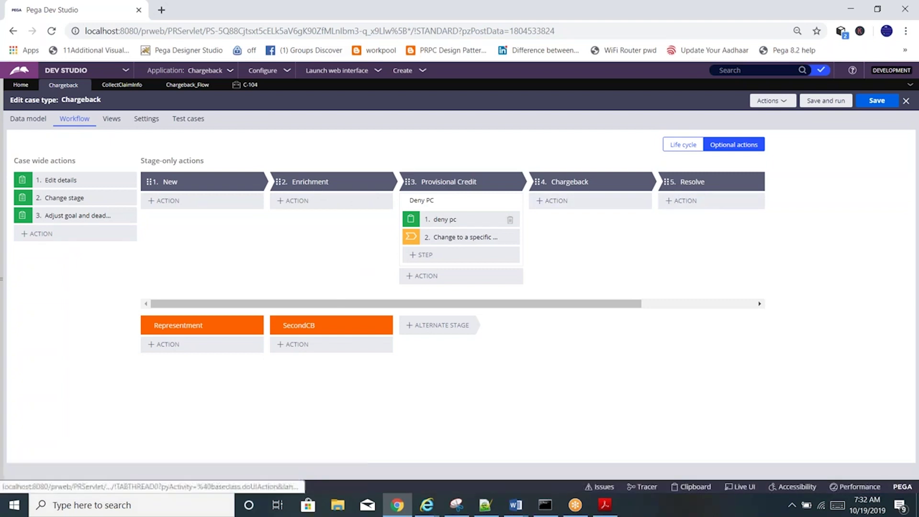
{"action": "left_click_drag", "start_coordinate": [78, 161], "coordinate": [80, 162]}
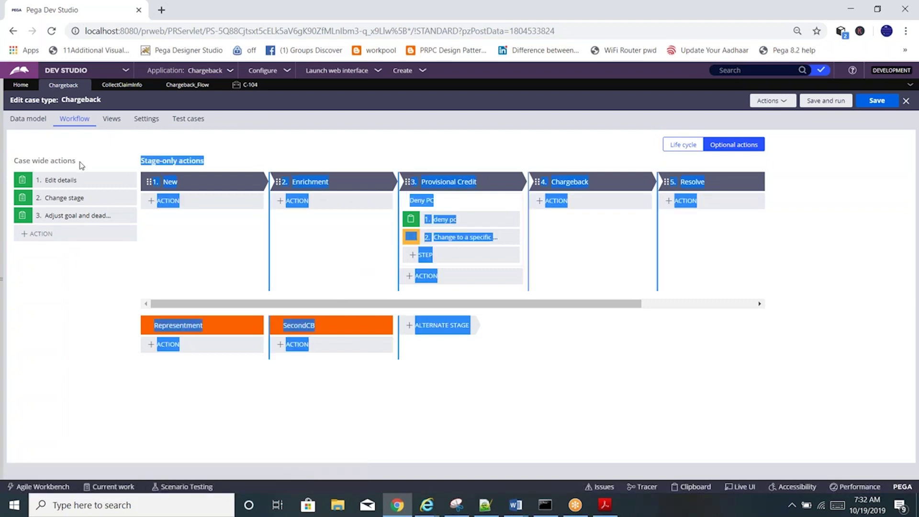
{"action": "left_click", "coordinate": [221, 152]}
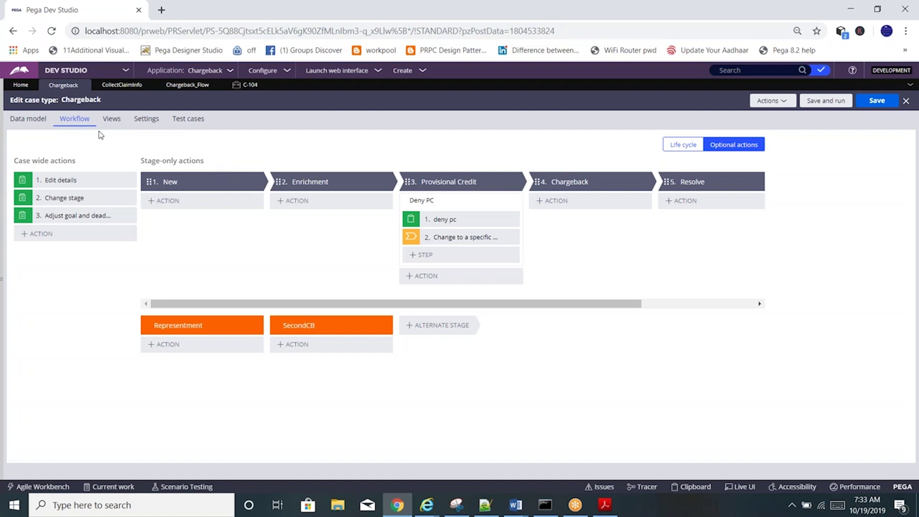
{"action": "left_click", "coordinate": [32, 122]}
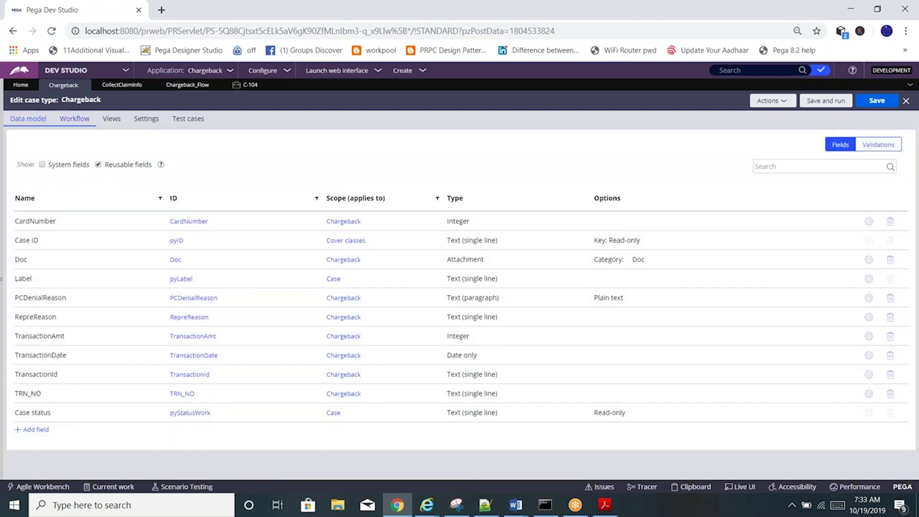
{"action": "left_click", "coordinate": [74, 119]}
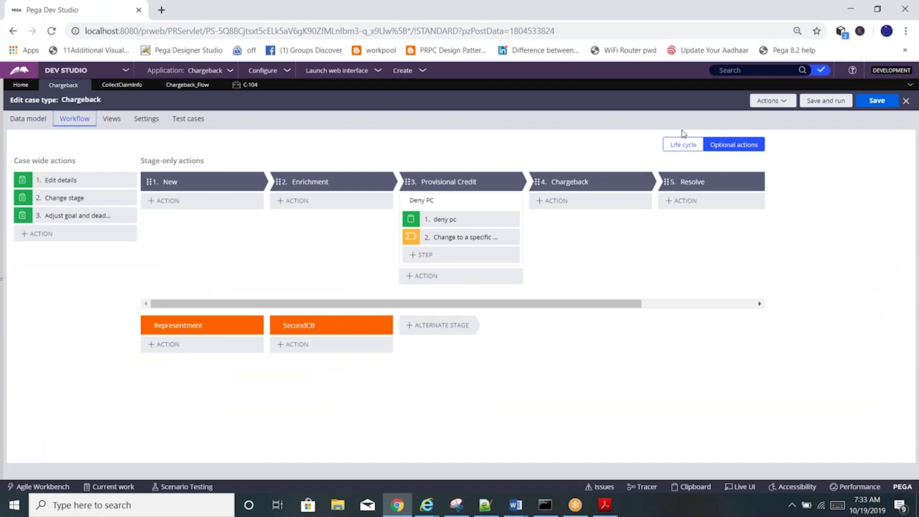
Step: Return to the case life cycle, open the Chargeback case type's settings, and check its initial urgency alongside the open case
{"action": "left_click", "coordinate": [684, 145]}
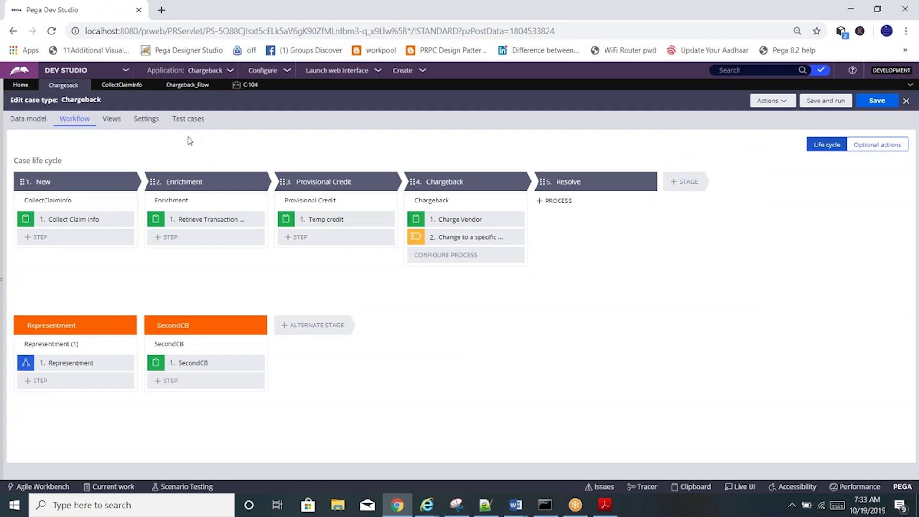
{"action": "left_click", "coordinate": [153, 120]}
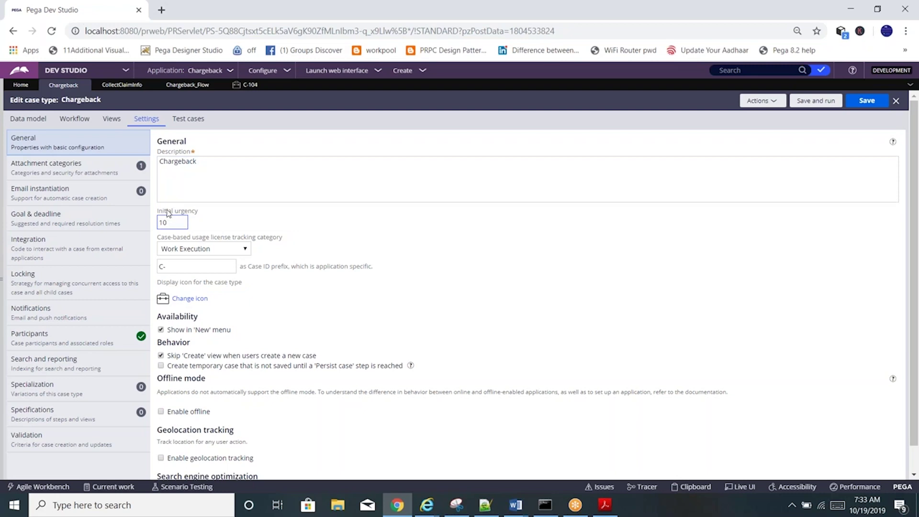
{"action": "left_click_drag", "start_coordinate": [178, 212], "coordinate": [157, 211]}
{"action": "left_click", "coordinate": [208, 217]}
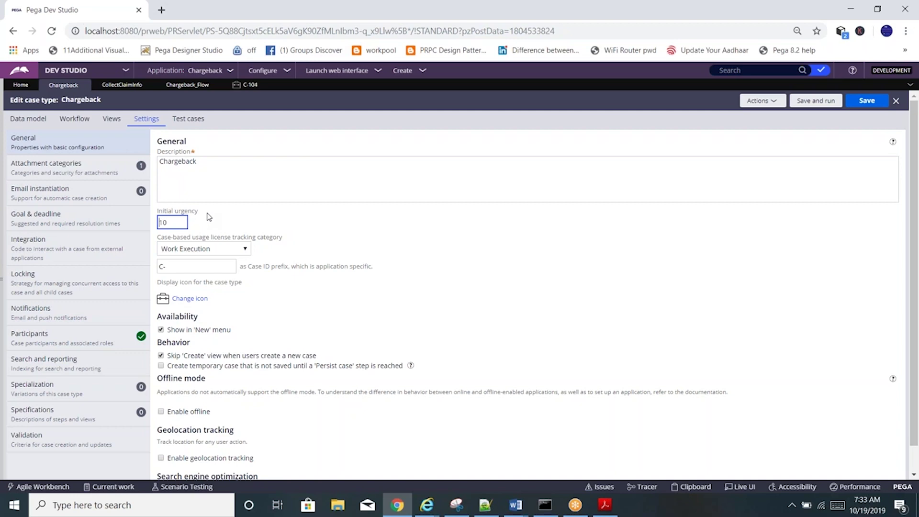
{"action": "left_click", "coordinate": [246, 88]}
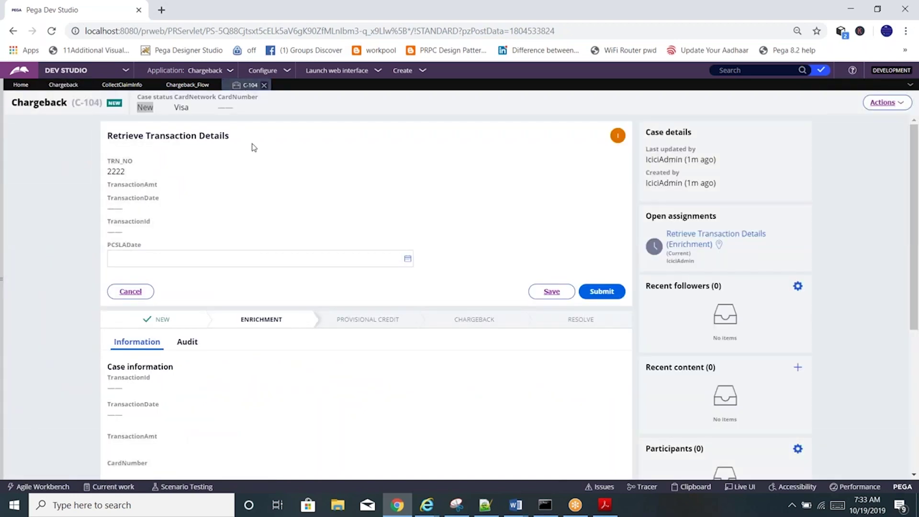
{"action": "left_click_drag", "start_coordinate": [918, 211], "coordinate": [906, 170]}
Step: Close the CollectClaimInfo and Chargeback_Flow rules and keep the Chargeback case type open
{"action": "left_click", "coordinate": [178, 85]}
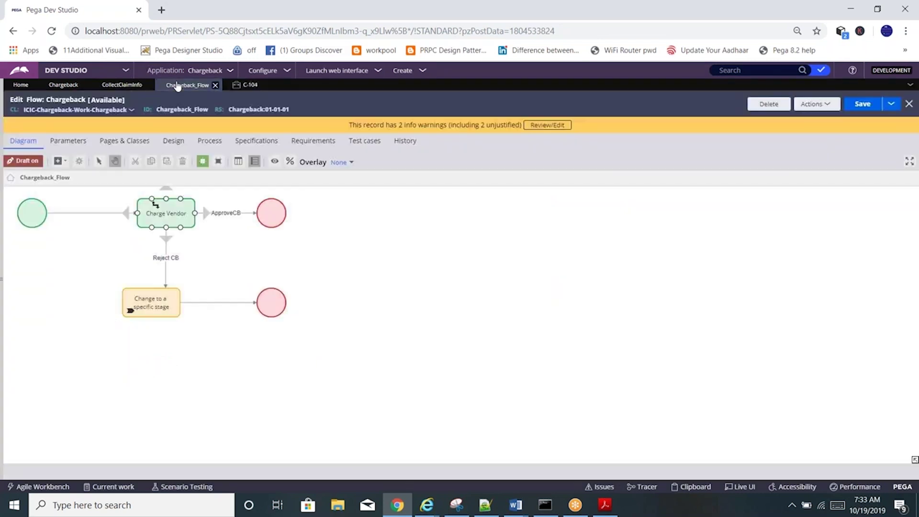
{"action": "left_click", "coordinate": [122, 84]}
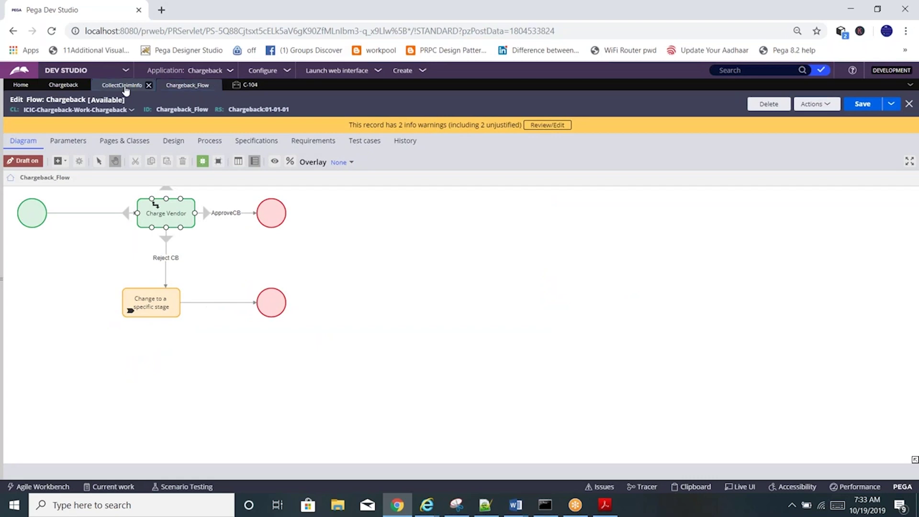
{"action": "left_click", "coordinate": [81, 86]}
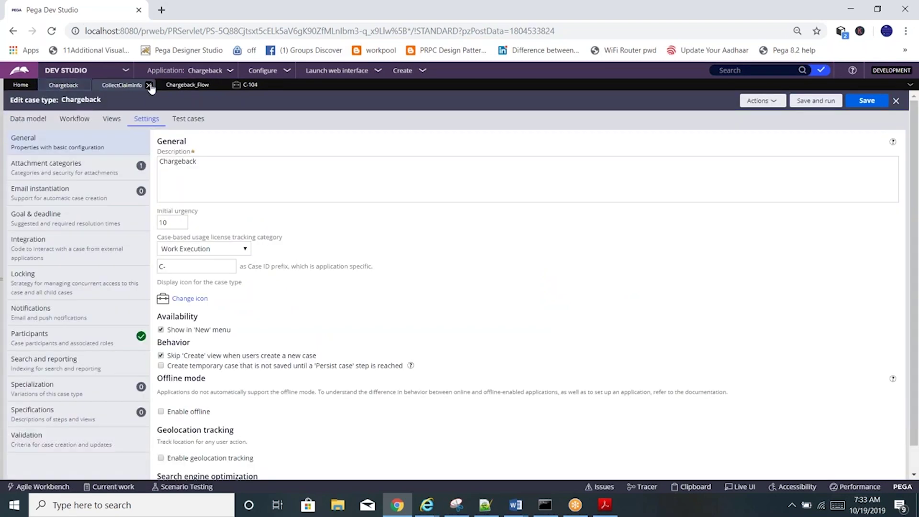
{"action": "left_click", "coordinate": [149, 85]}
{"action": "left_click", "coordinate": [579, 309]}
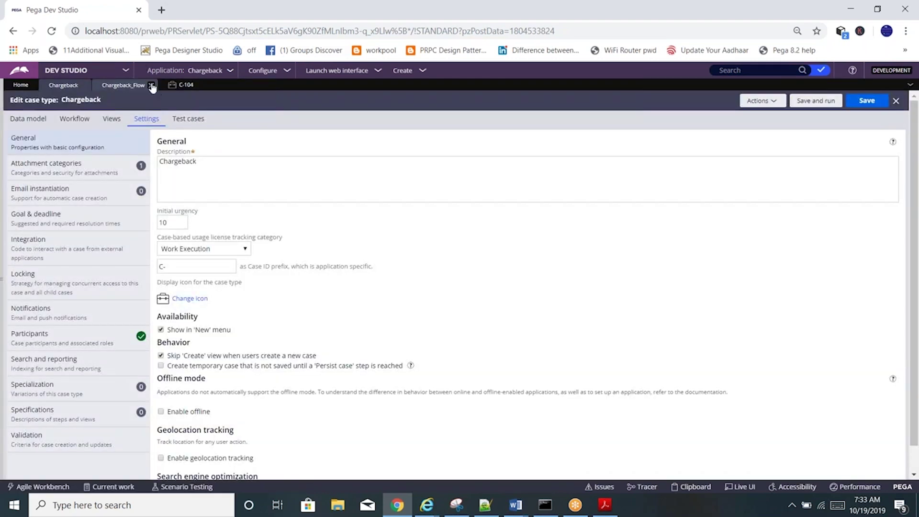
{"action": "left_click", "coordinate": [152, 85]}
Step: Review the initial urgency and Case ID prefix in the general settings, comparing the prefix with the open Chargeback case's ID
{"action": "left_click", "coordinate": [181, 223]}
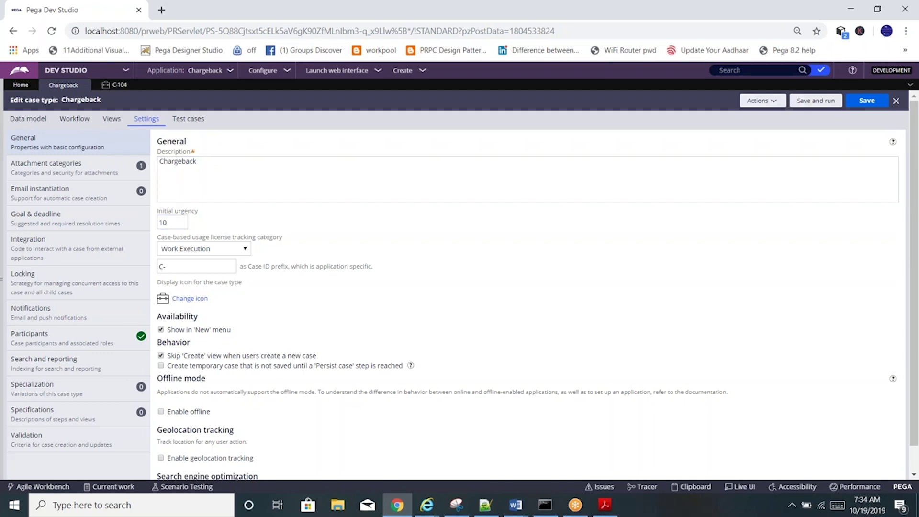
{"action": "left_click", "coordinate": [824, 16]}
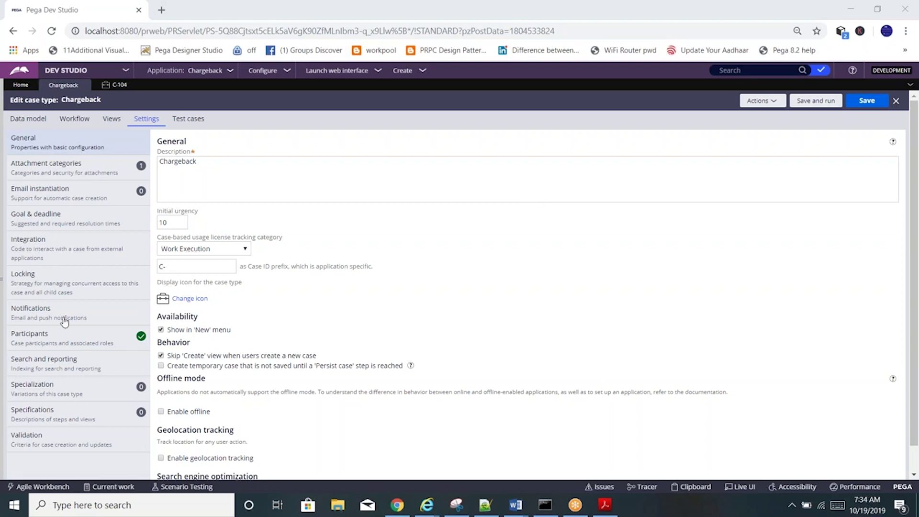
{"action": "left_click", "coordinate": [181, 226]}
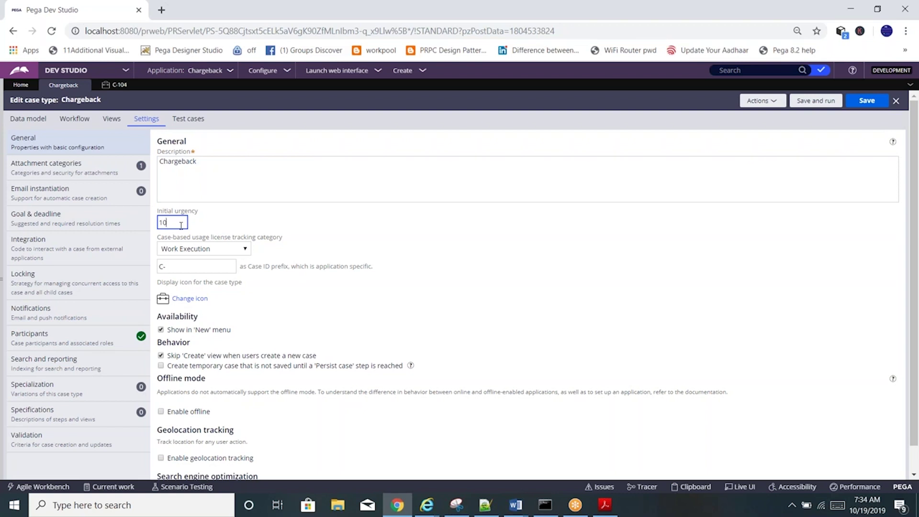
{"action": "left_click_drag", "start_coordinate": [174, 267], "coordinate": [151, 269]}
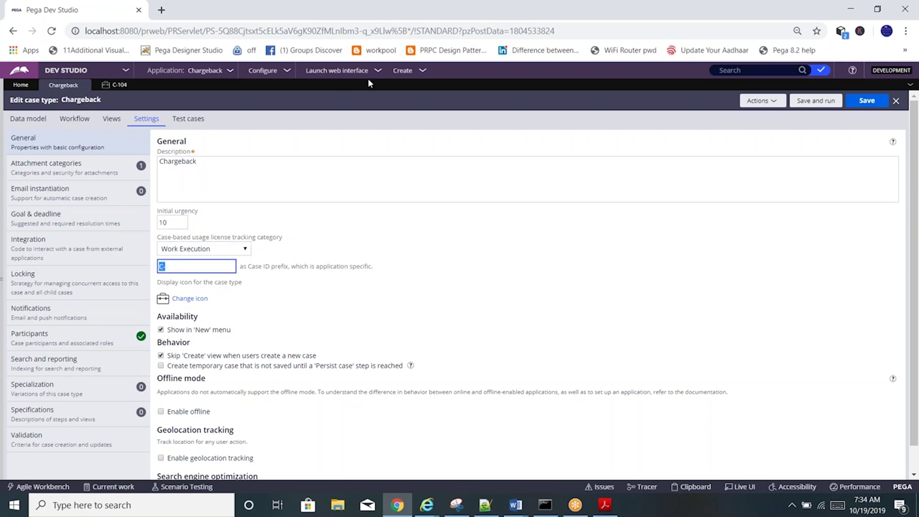
{"action": "left_click", "coordinate": [405, 72]}
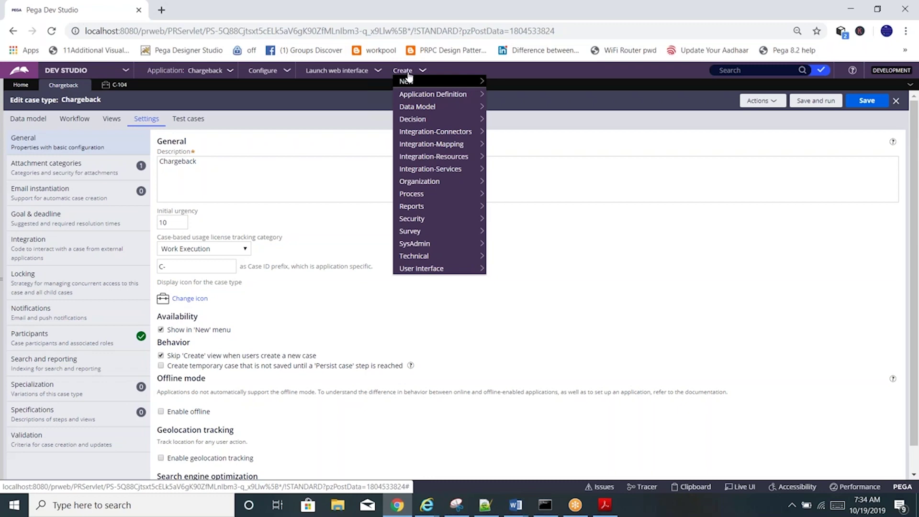
{"action": "left_click", "coordinate": [112, 87]}
{"action": "left_click_drag", "start_coordinate": [74, 103], "coordinate": [100, 104]}
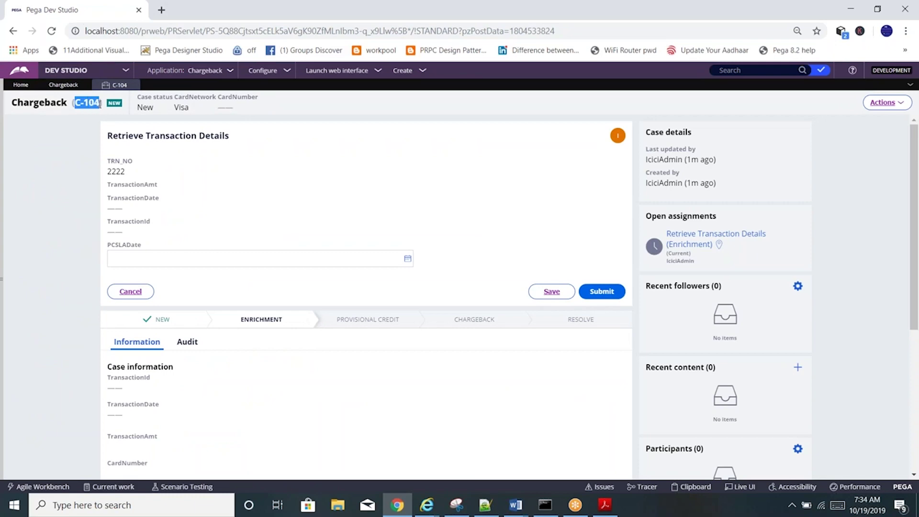
{"action": "left_click", "coordinate": [63, 84]}
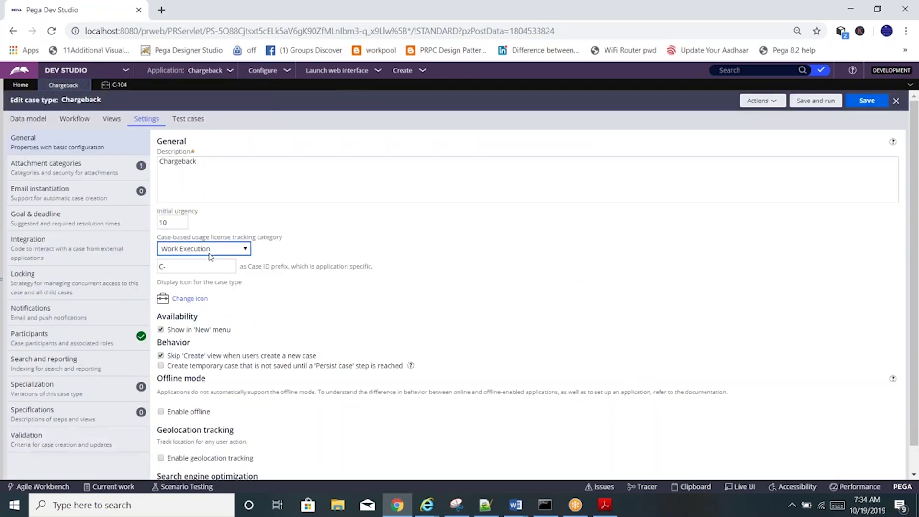
{"action": "double_click", "coordinate": [164, 266]}
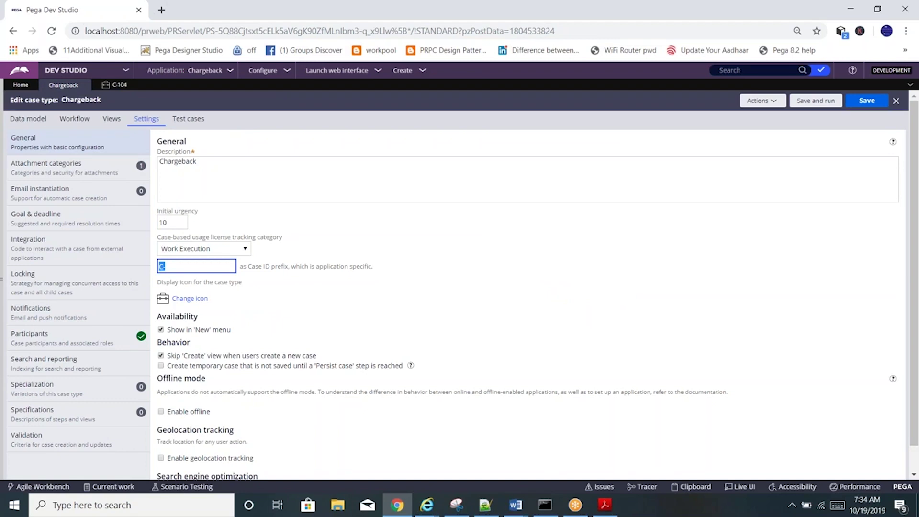
{"action": "left_click", "coordinate": [363, 285]}
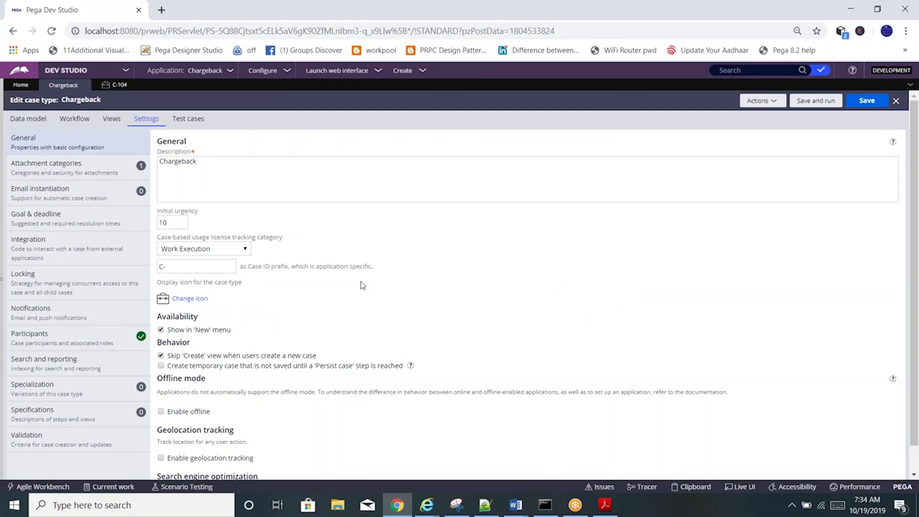
Step: Review the case type's creation behavior options and its goal and deadline settings, and return to the life cycle workflow
{"action": "left_click_drag", "start_coordinate": [917, 314], "coordinate": [918, 390]}
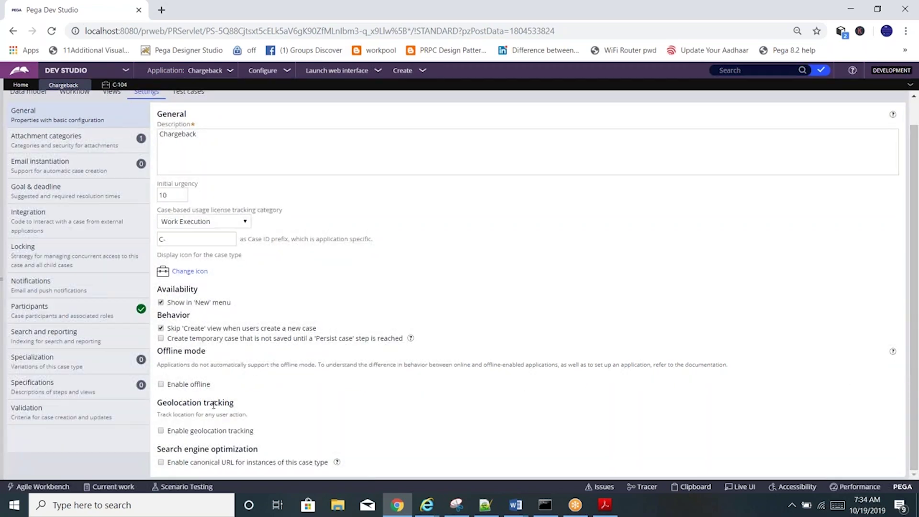
{"action": "left_click_drag", "start_coordinate": [318, 331], "coordinate": [207, 331]}
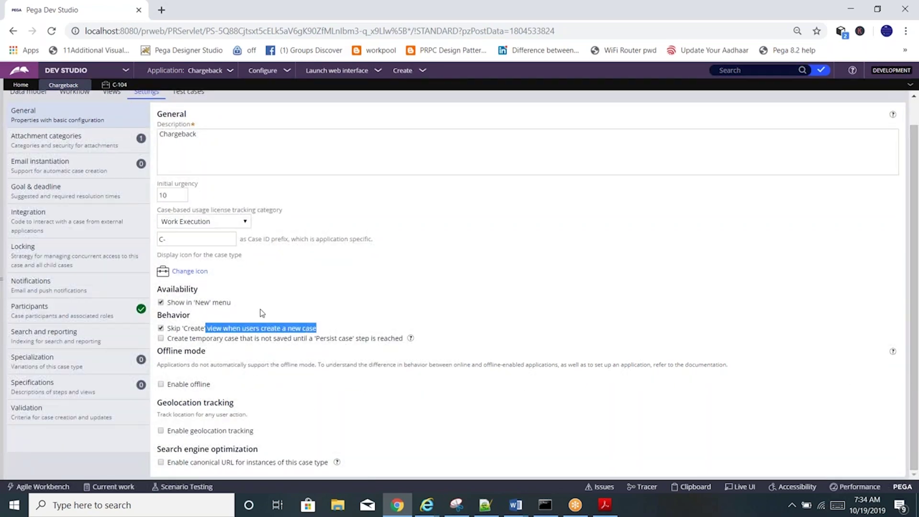
{"action": "left_click", "coordinate": [519, 308]}
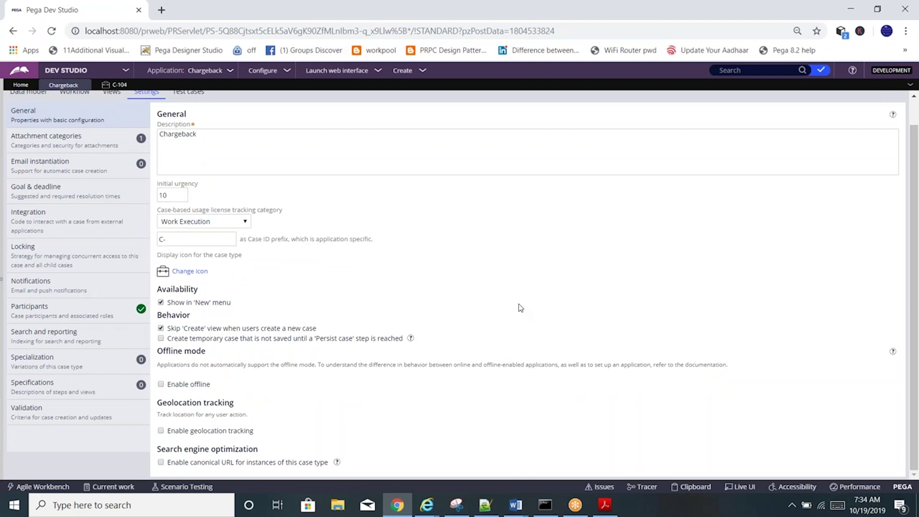
{"action": "left_click", "coordinate": [51, 197]}
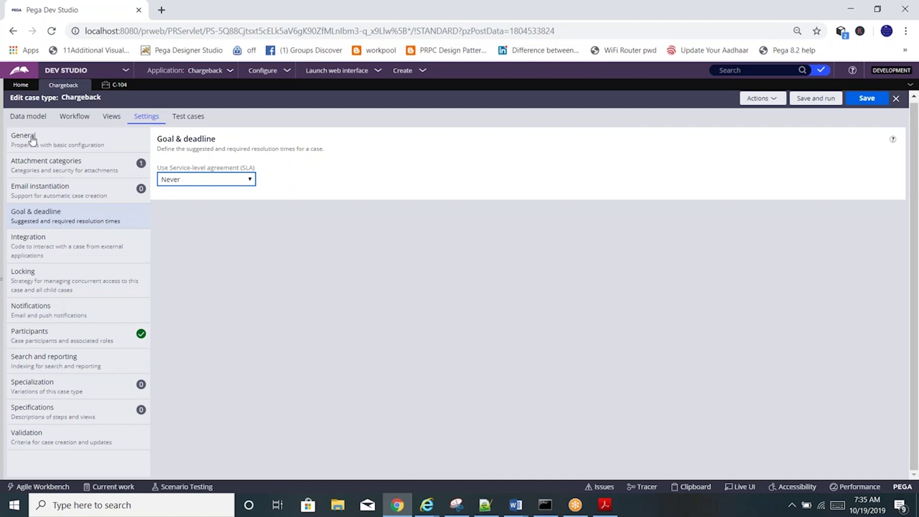
{"action": "left_click", "coordinate": [60, 120]}
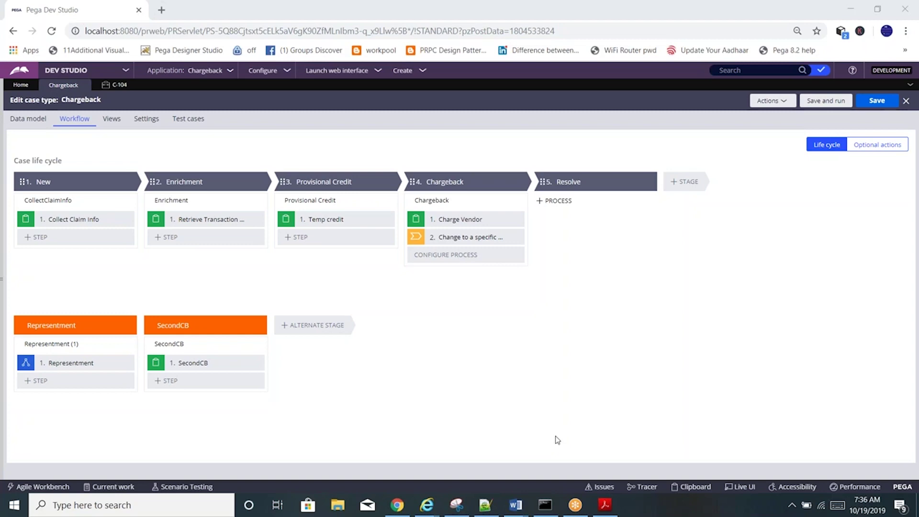
{"action": "left_click", "coordinate": [539, 200]}
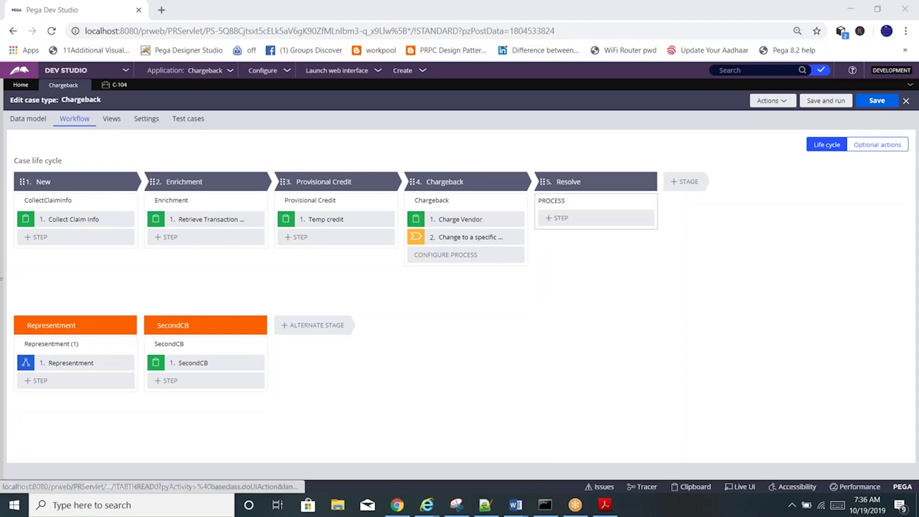
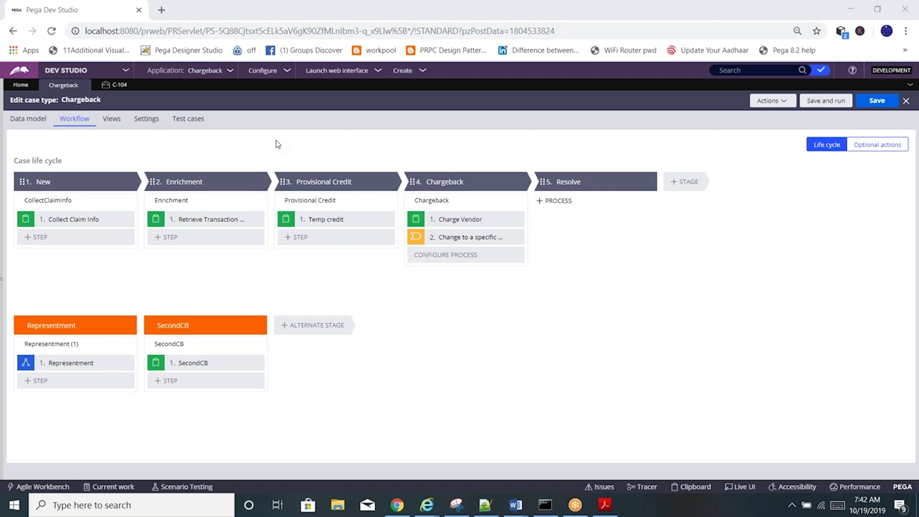
Step: Launch the Case Manager portal and review its Chargeback case stages, worklist, team members and work queues
{"action": "left_click", "coordinate": [330, 72]}
{"action": "left_click", "coordinate": [327, 81]}
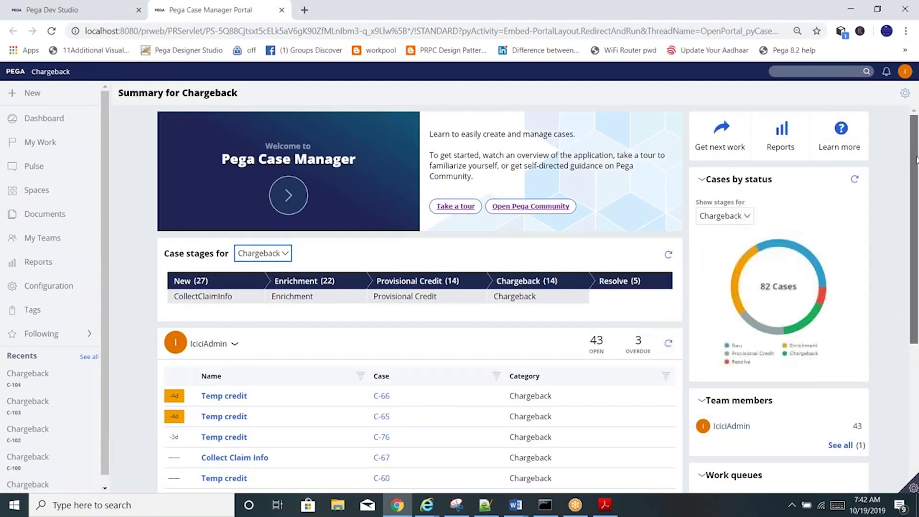
{"action": "scroll", "coordinate": [917, 187], "scroll_direction": "down", "scroll_amount": 2}
{"action": "left_click_drag", "start_coordinate": [917, 186], "coordinate": [917, 266]}
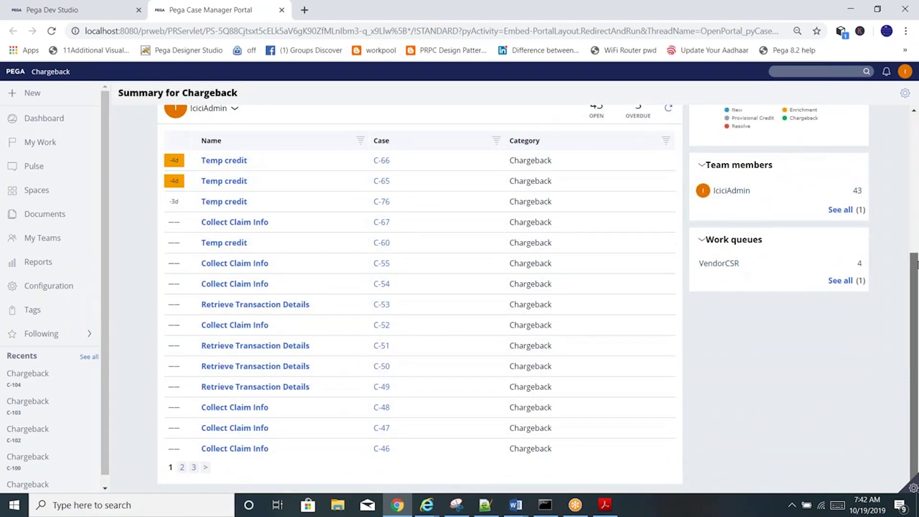
{"action": "scroll", "coordinate": [917, 263], "scroll_direction": "up", "scroll_amount": 2}
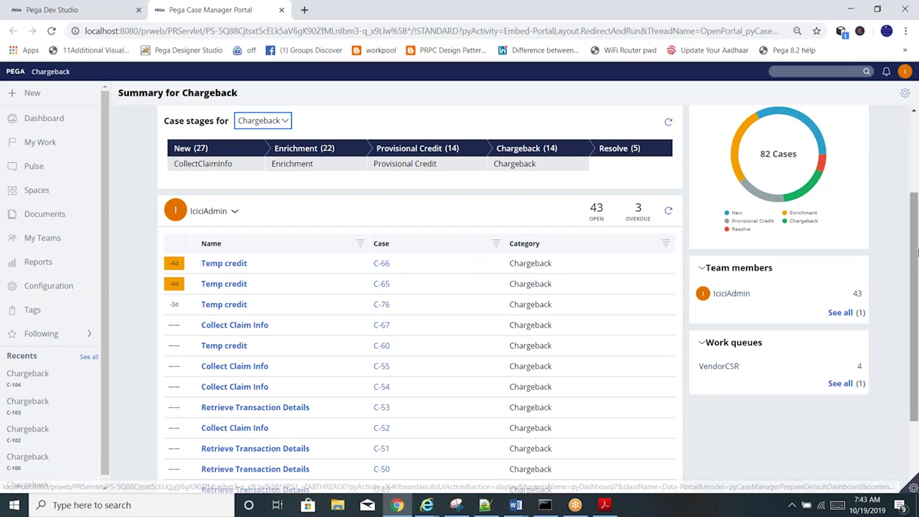
{"action": "left_click_drag", "start_coordinate": [916, 301], "coordinate": [910, 191]}
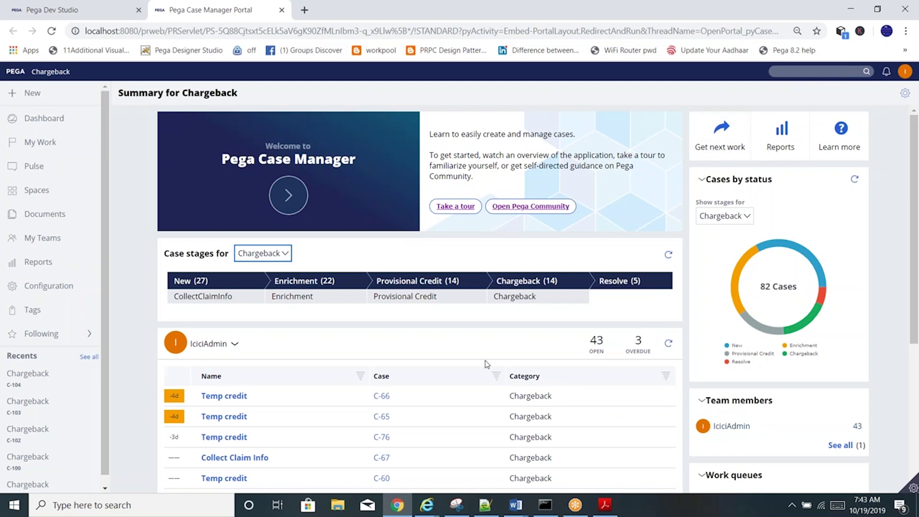
Step: In the PEGA-Course-Content Word document, highlight the Case Life cycle subtopics from Stages to Optional Flows in yellow and save the document
{"action": "left_click", "coordinate": [64, 5]}
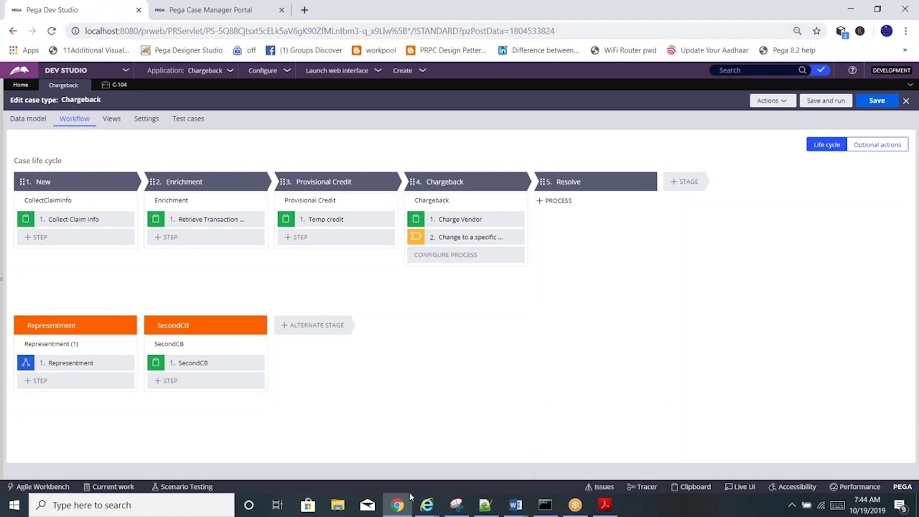
{"action": "mouse_move", "coordinate": [518, 506]}
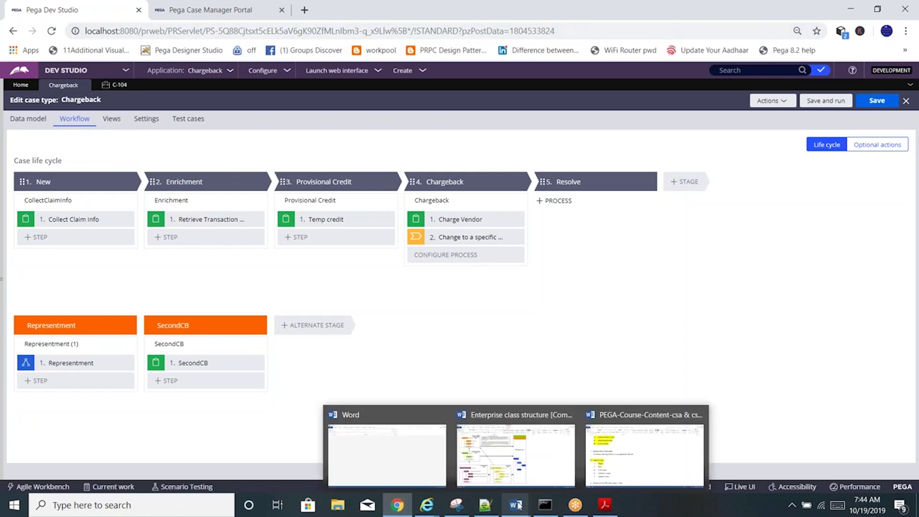
{"action": "left_click", "coordinate": [627, 470]}
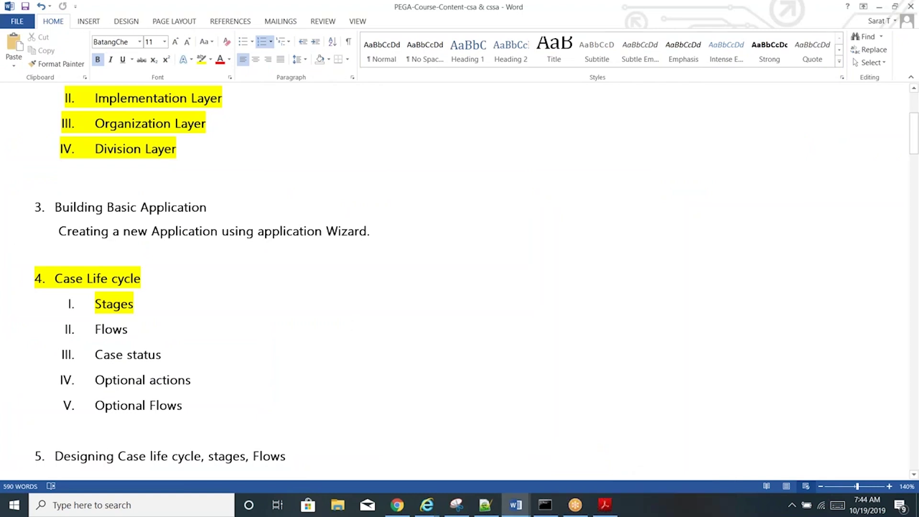
{"action": "left_click", "coordinate": [164, 356]}
{"action": "left_click_drag", "start_coordinate": [187, 404], "coordinate": [77, 302]}
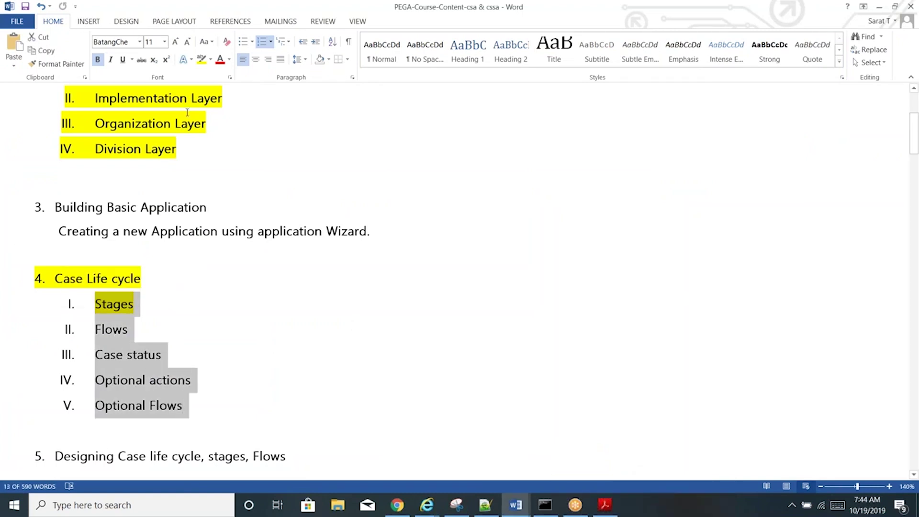
{"action": "left_click", "coordinate": [201, 59]}
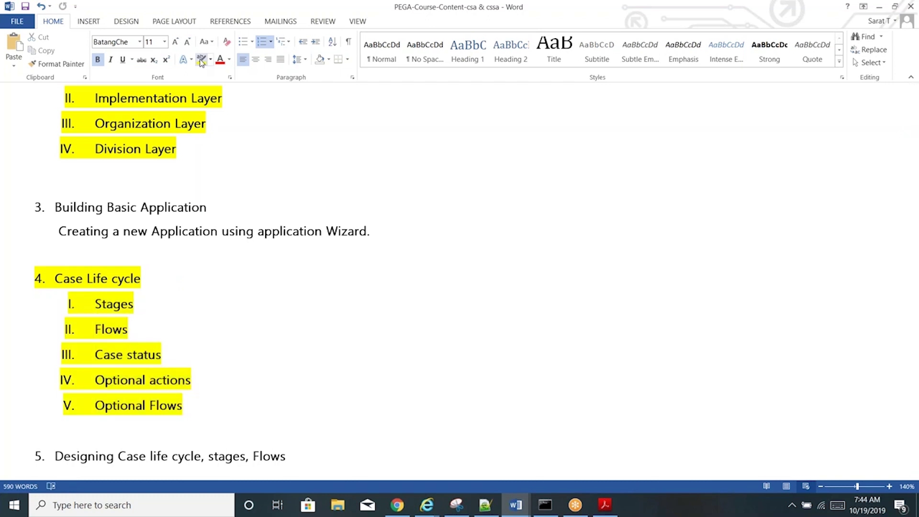
{"action": "key", "text": "ctrl+s"}
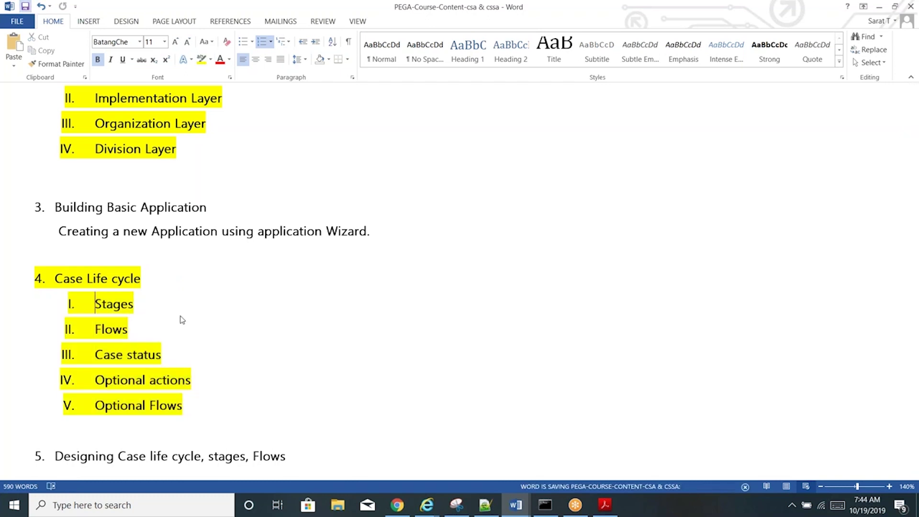
{"action": "key", "text": "End"}
{"action": "key", "text": "Down"}
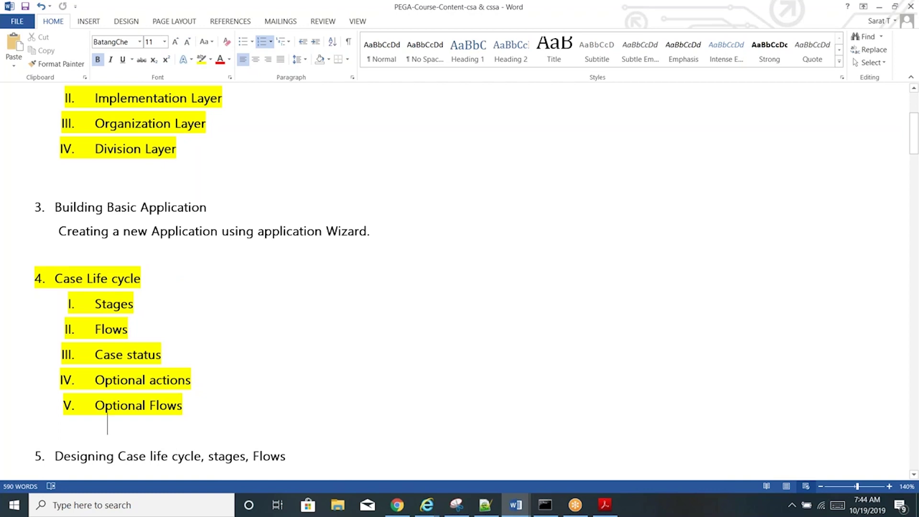
Step: Highlight the Flows topic and its three subtopics in yellow in the course outline and save the document
{"action": "scroll", "coordinate": [137, 475], "scroll_direction": "down", "scroll_amount": 2}
{"action": "key", "text": "Down"}
{"action": "key", "text": "Down"}
{"action": "key", "text": "Down"}
{"action": "key", "text": "Down"}
{"action": "key", "text": "Down"}
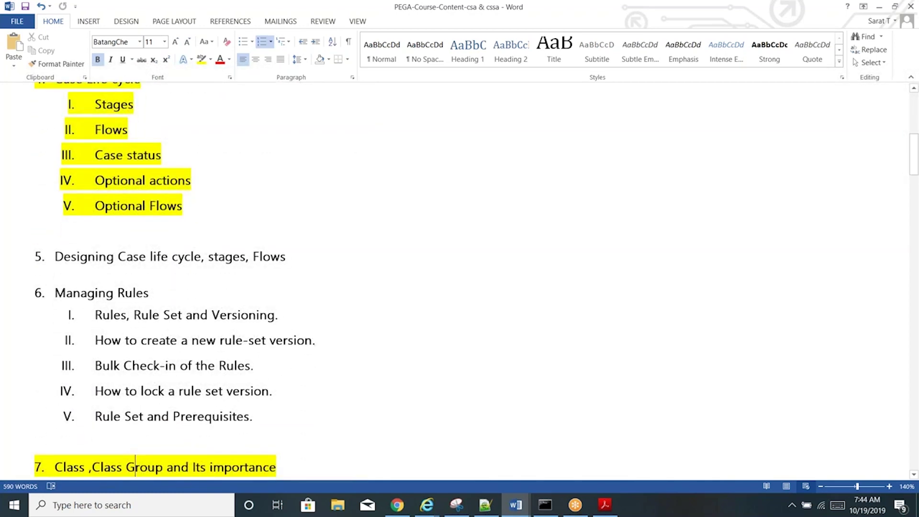
{"action": "key", "text": "Down"}
{"action": "key", "text": "Down"}
{"action": "key", "text": "Down"}
{"action": "key", "text": "Down"}
{"action": "key", "text": "Down"}
{"action": "key", "text": "Down"}
{"action": "key", "text": "Down"}
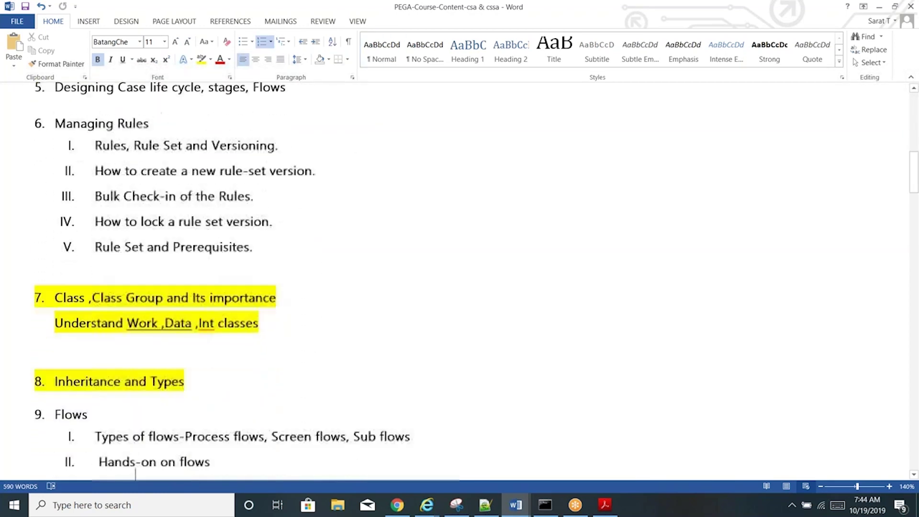
{"action": "key", "text": "Down"}
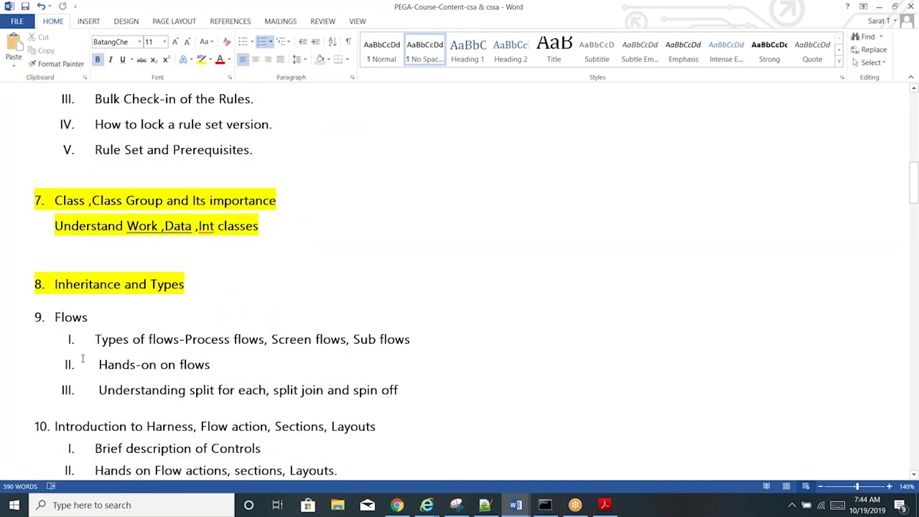
{"action": "left_click_drag", "start_coordinate": [56, 318], "coordinate": [403, 400]}
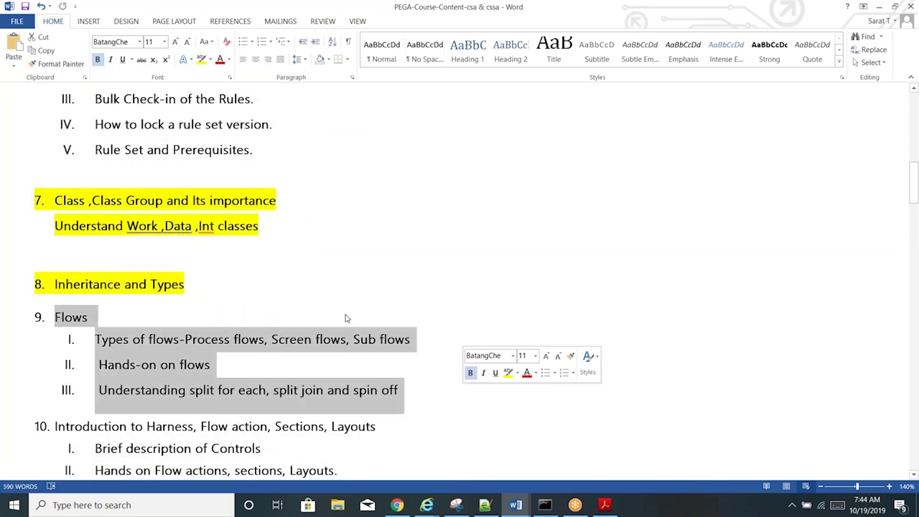
{"action": "left_click", "coordinate": [201, 60]}
{"action": "key", "text": "Right"}
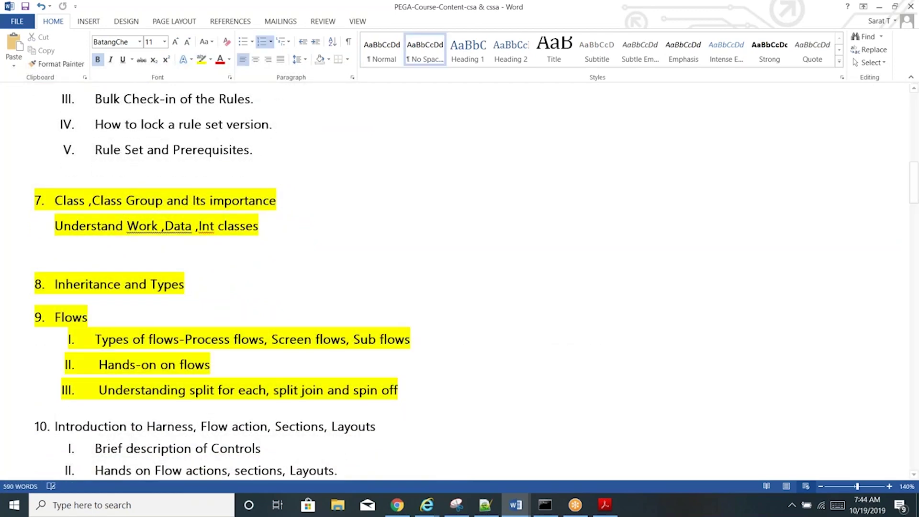
{"action": "key", "text": "ctrl+s"}
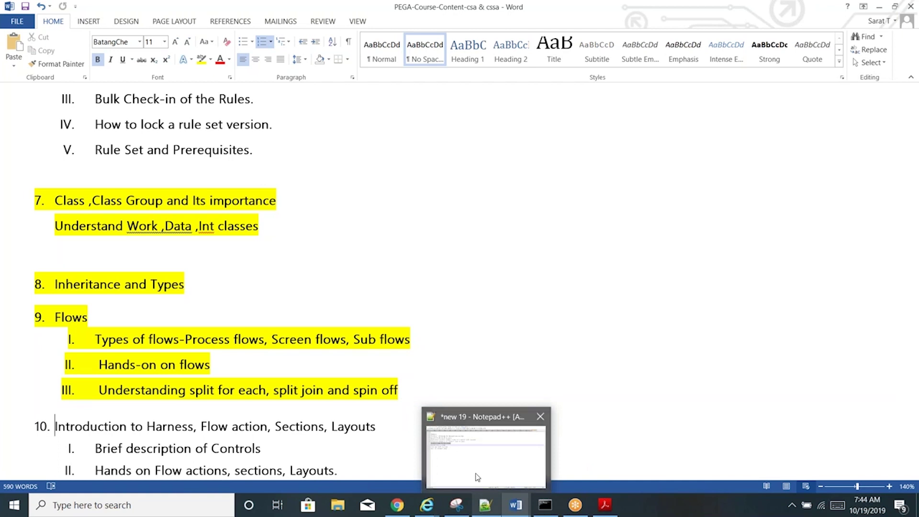
Step: Switch to Notepad++ and replace all text in the new 19 file with "Flow:Network of shapes", followed by blank lines
{"action": "left_click", "coordinate": [476, 476]}
{"action": "key", "text": "ctrl+a"}
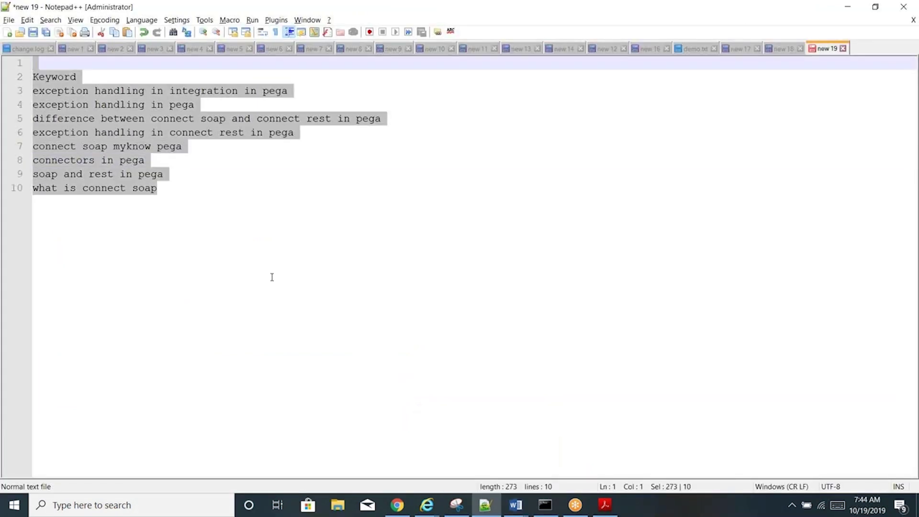
{"action": "key", "text": "Delete"}
{"action": "type", "text": "Flow:"}
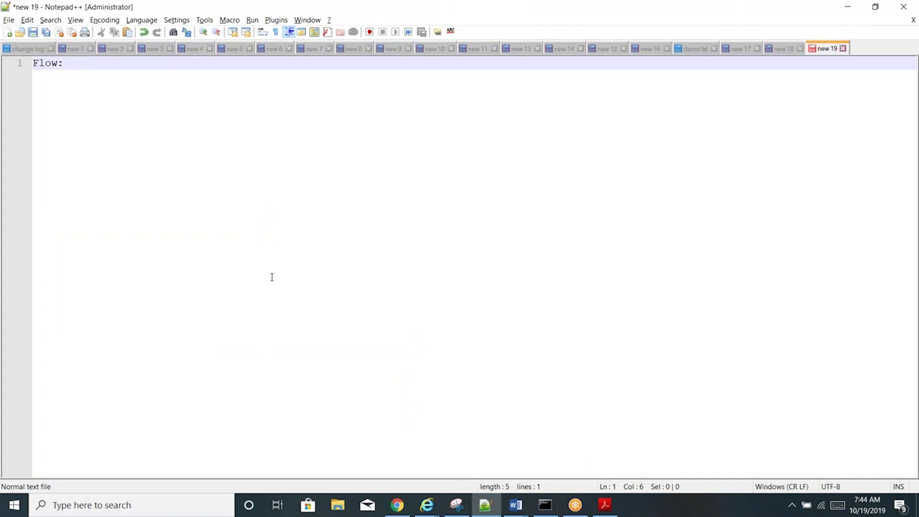
{"action": "type", "text": "Network of shapes"}
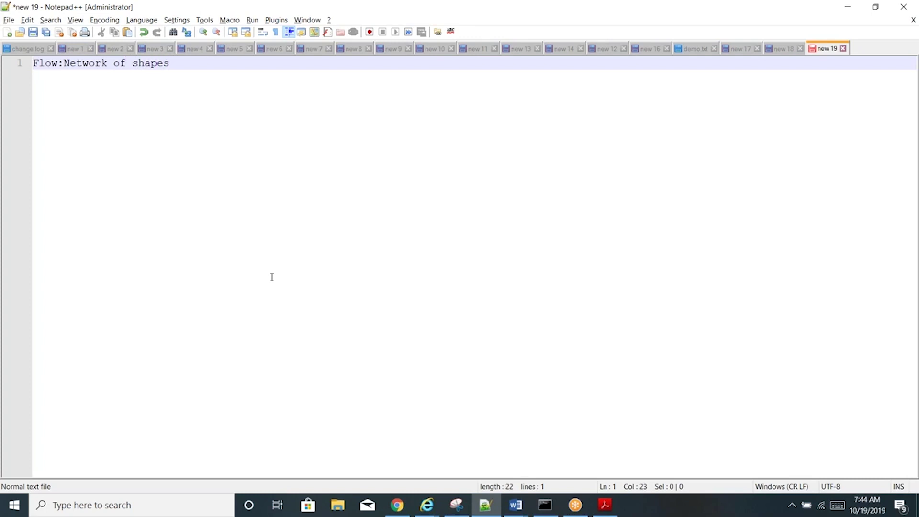
{"action": "key", "text": "Return"}
{"action": "key", "text": "Return"}
{"action": "key", "text": "Return"}
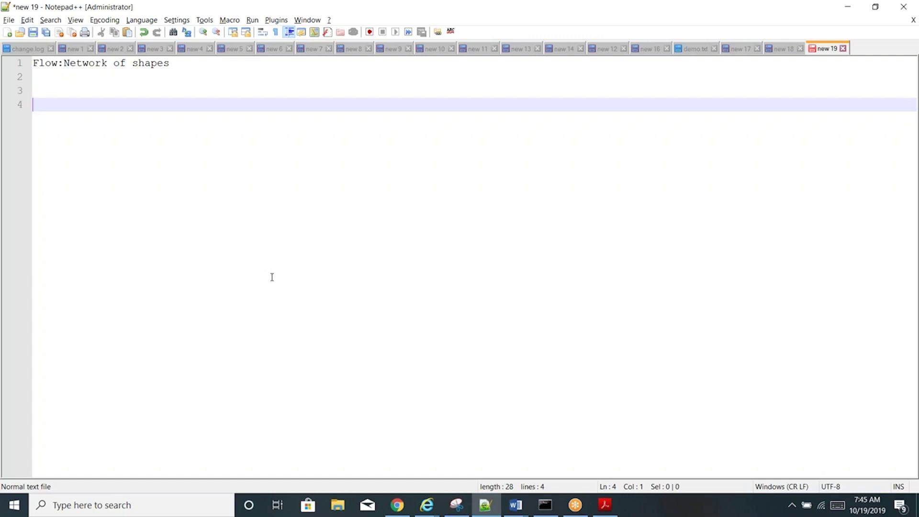
Step: Add a "Types" heading to the notes with the entries "Process Flow" and "Screen flow" on separate, spaced lines
{"action": "type", "text": "Types"}
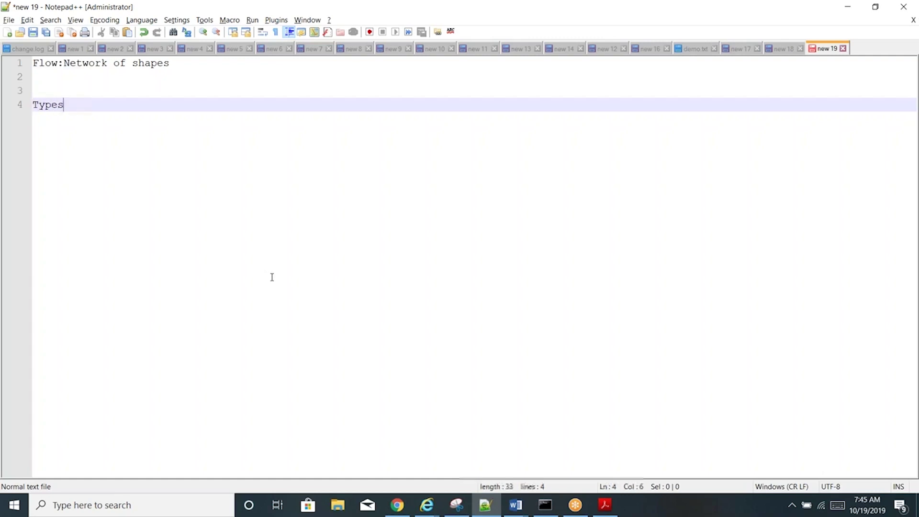
{"action": "key", "text": "Return"}
{"action": "key", "text": "Return"}
{"action": "key", "text": "Return"}
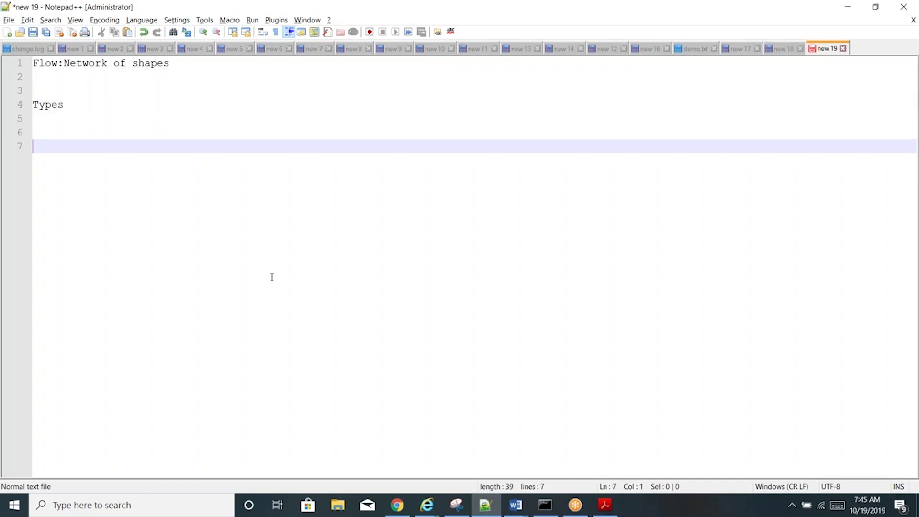
{"action": "type", "text": "Process Flow"}
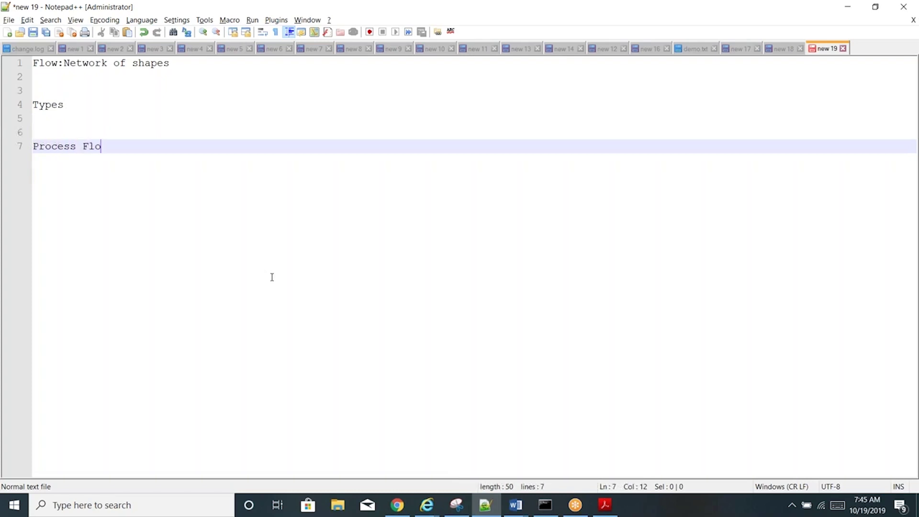
{"action": "key", "text": "Return"}
{"action": "key", "text": "Return"}
{"action": "type", "text": "S"}
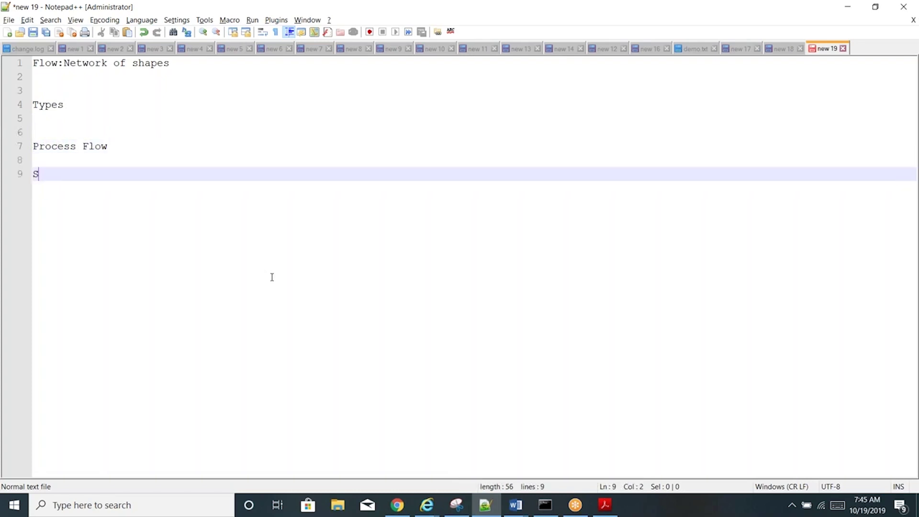
{"action": "type", "text": "creen flow"}
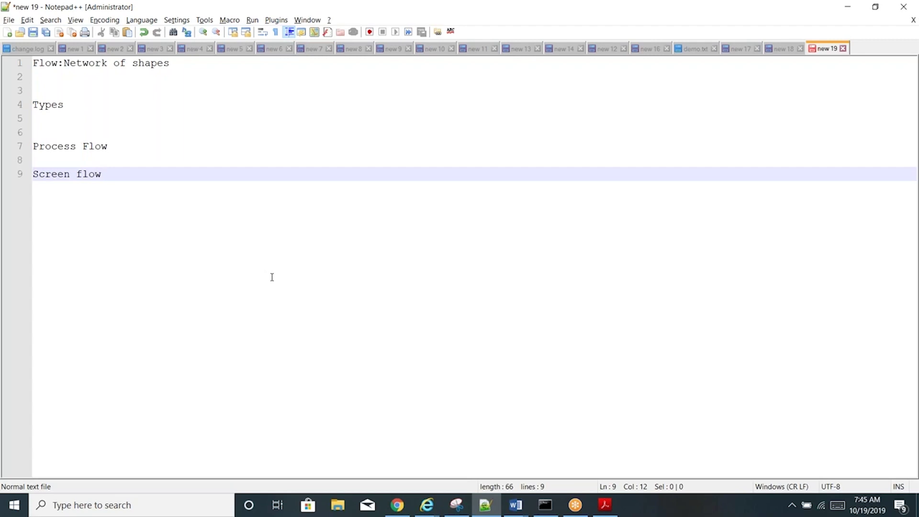
Step: Below Screen flow, write "Sequence of screens which have to be worked by a single user end to end"
{"action": "key", "text": "Return"}
{"action": "key", "text": "Return"}
{"action": "key", "text": "Return"}
{"action": "key", "text": "Return"}
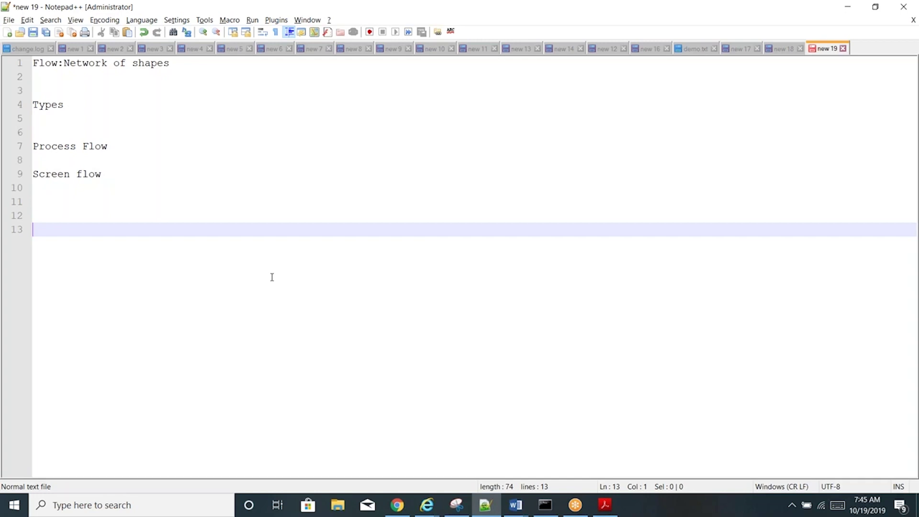
{"action": "type", "text": "Sequence "}
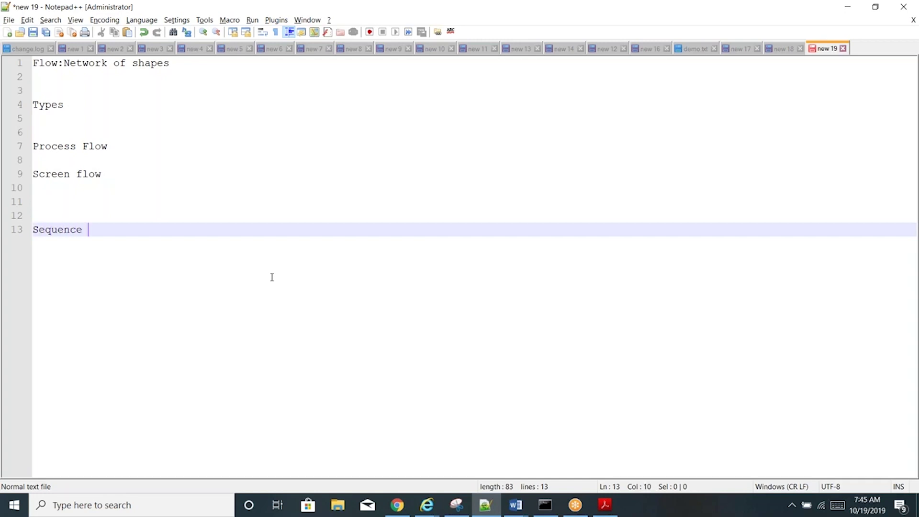
{"action": "type", "text": "of screens which"}
{"action": "type", "text": "to "}
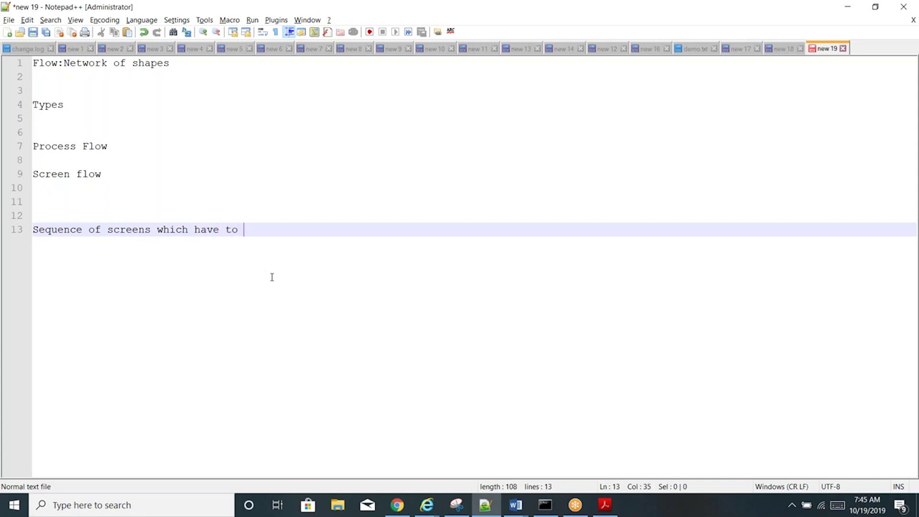
{"action": "type", "text": "be worked by"}
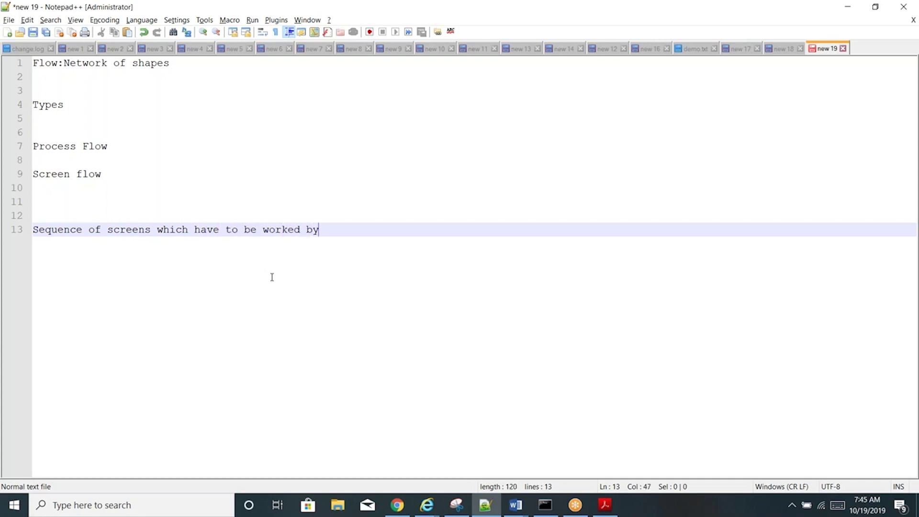
{"action": "type", "text": " a single user end to end"}
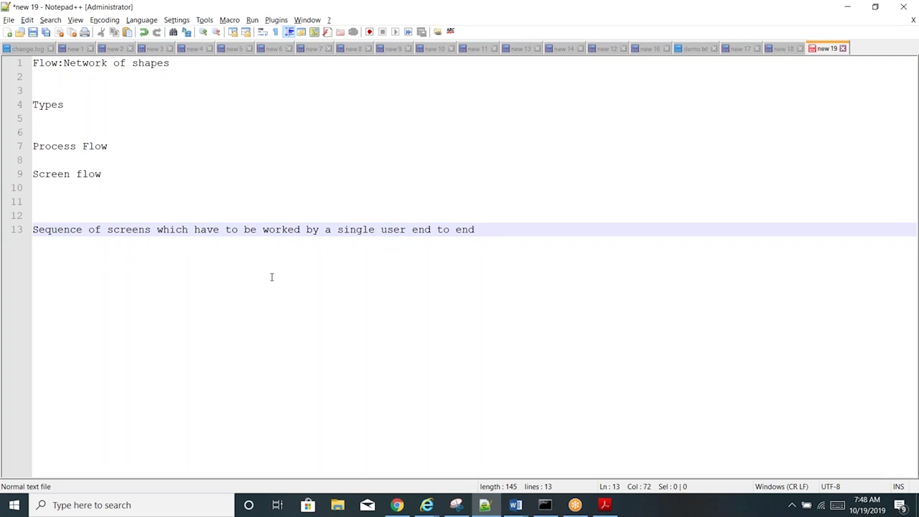
Step: Add the line "Fwd Bkwd buttons" below the screen sequence description, separated by a blank line
{"action": "key", "text": "Return"}
{"action": "key", "text": "Return"}
{"action": "type", "text": "Fw"}
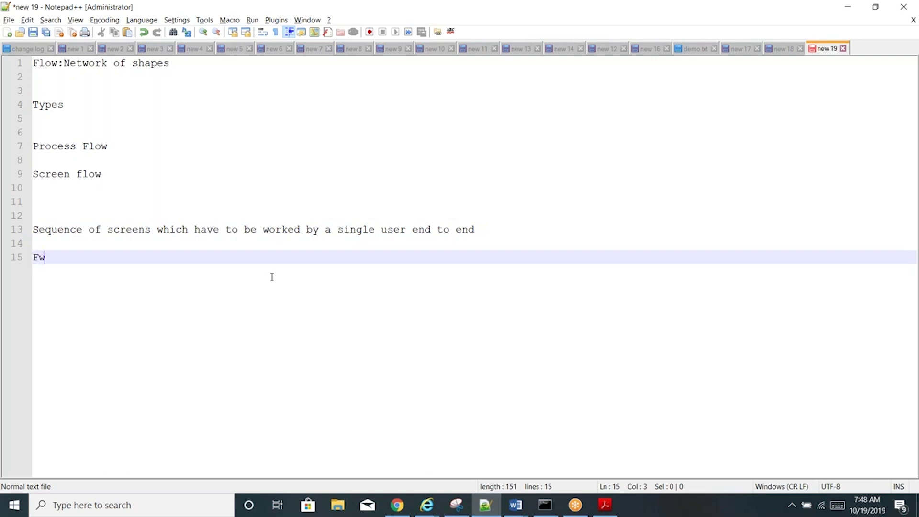
{"action": "type", "text": "d Bkwd buttons"}
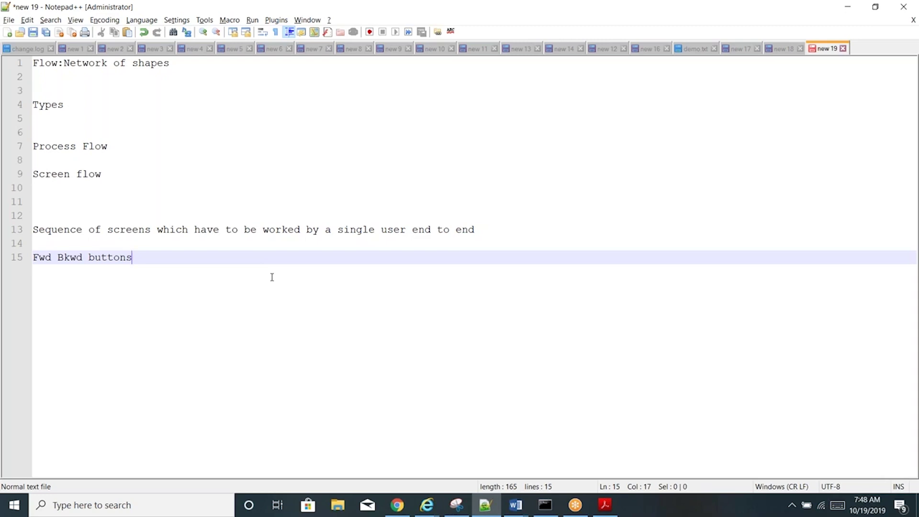
Step: Under Process Flow, add the indented lines "Route to a different person" and "Submit ,cancel buttons"
{"action": "left_click", "coordinate": [116, 148]}
{"action": "key", "text": "Return"}
{"action": "key", "text": "Return"}
{"action": "key", "text": "Return"}
{"action": "key", "text": "Tab"}
{"action": "key", "text": "Tab"}
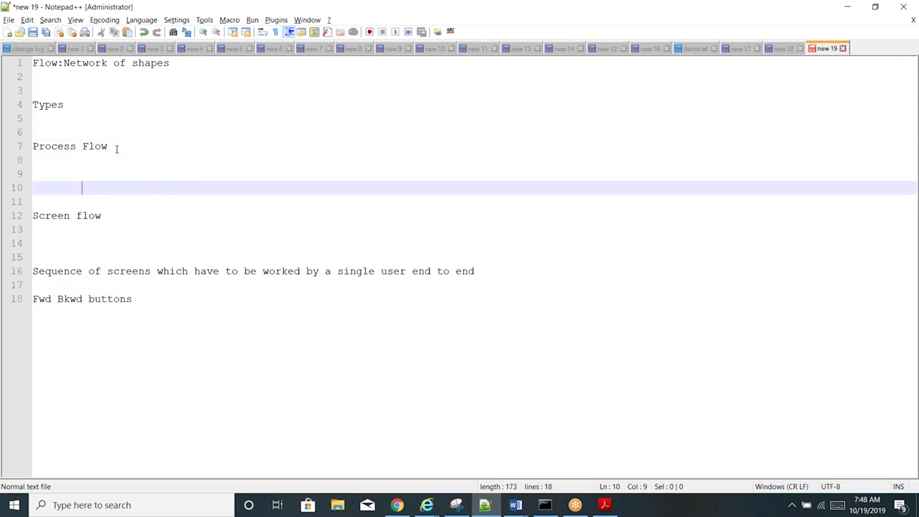
{"action": "type", "text": "Route t"}
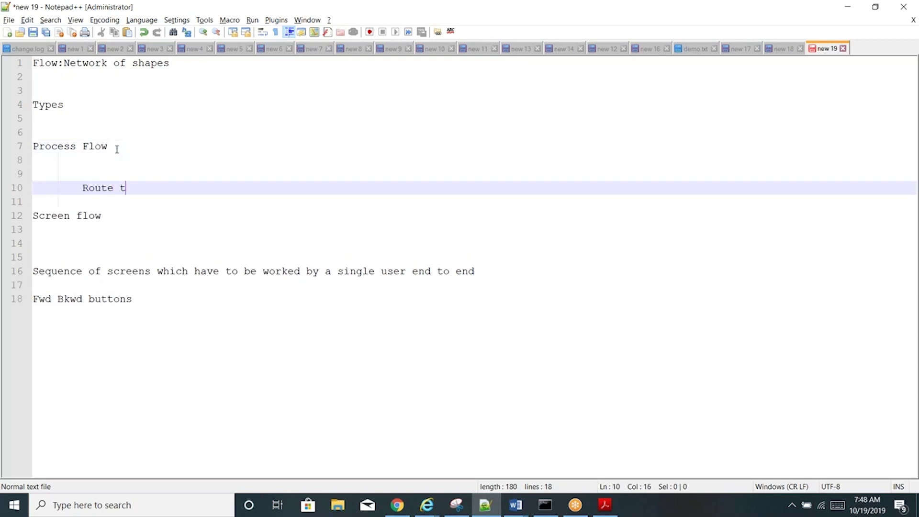
{"action": "type", "text": "o a different person"}
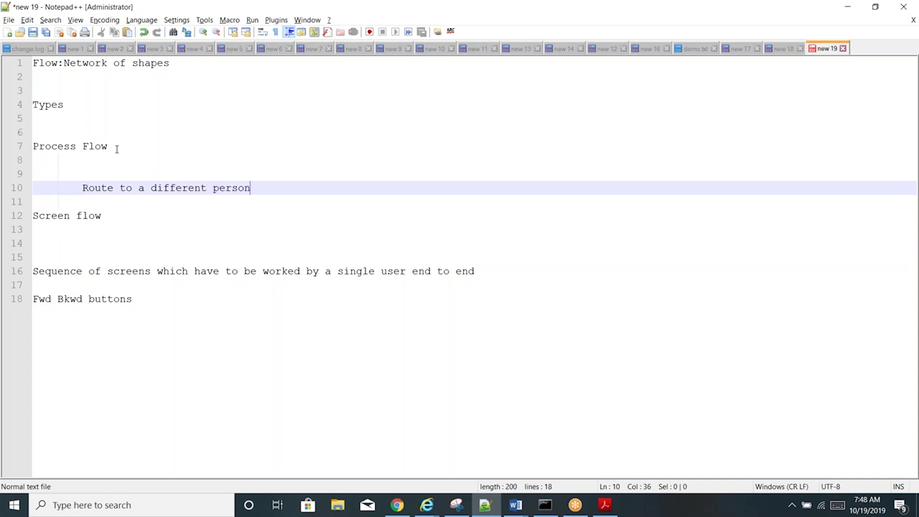
{"action": "key", "text": "Return"}
{"action": "type", "text": "Su"}
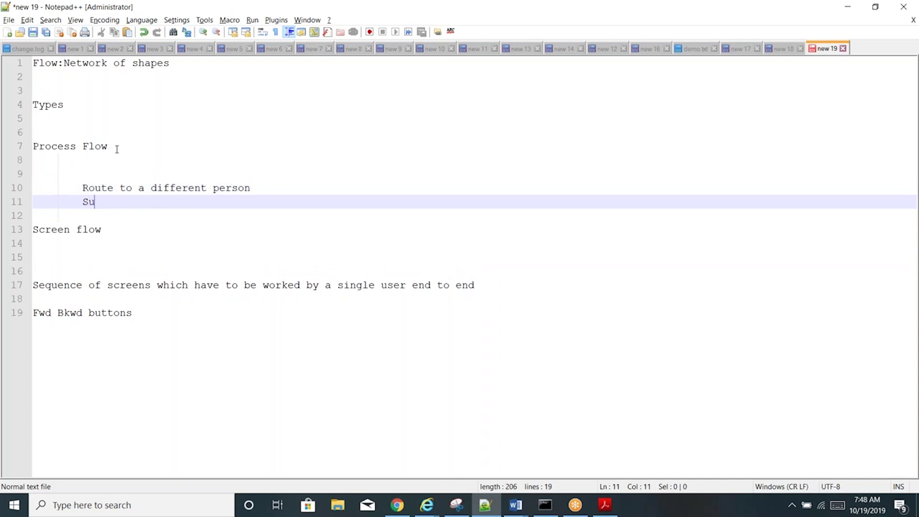
{"action": "type", "text": "bmit ,cancel buttons"}
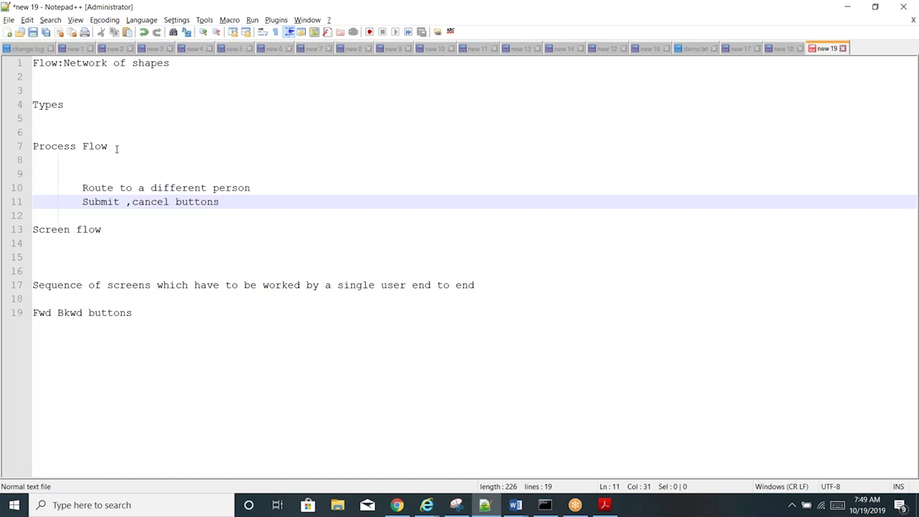
Step: Indent the screen sequence description and the "Fwd Bkwd buttons" line under Screen flow
{"action": "left_click", "coordinate": [34, 285]}
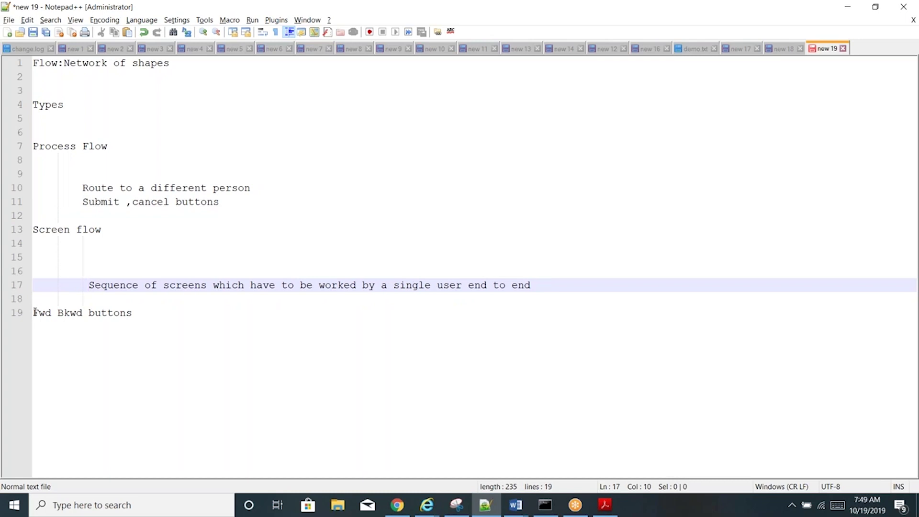
{"action": "key", "text": "BackSpace"}
{"action": "key", "text": "BackSpace"}
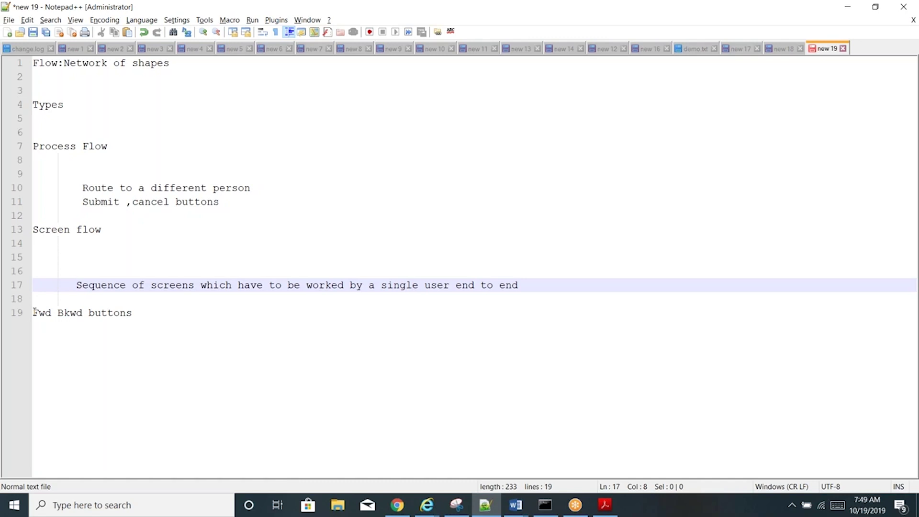
{"action": "left_click", "coordinate": [38, 314]}
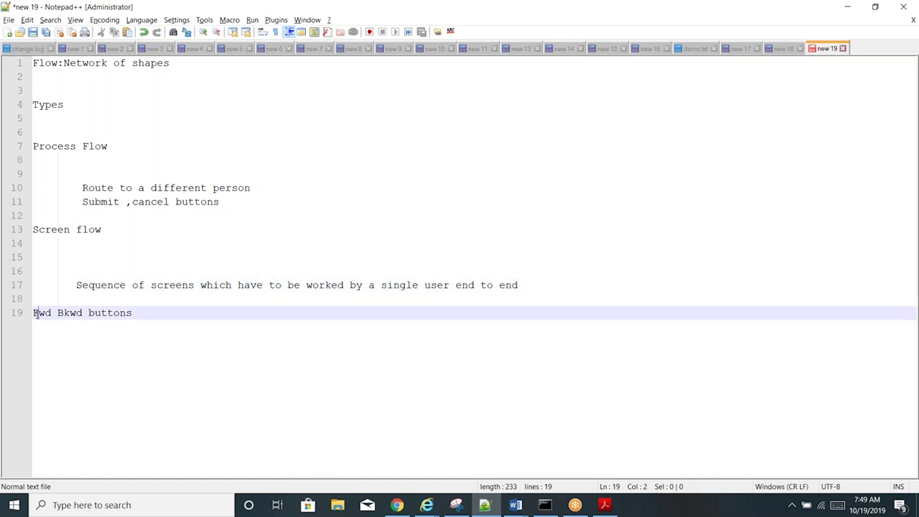
{"action": "key", "text": "Tab"}
{"action": "key", "text": "Tab"}
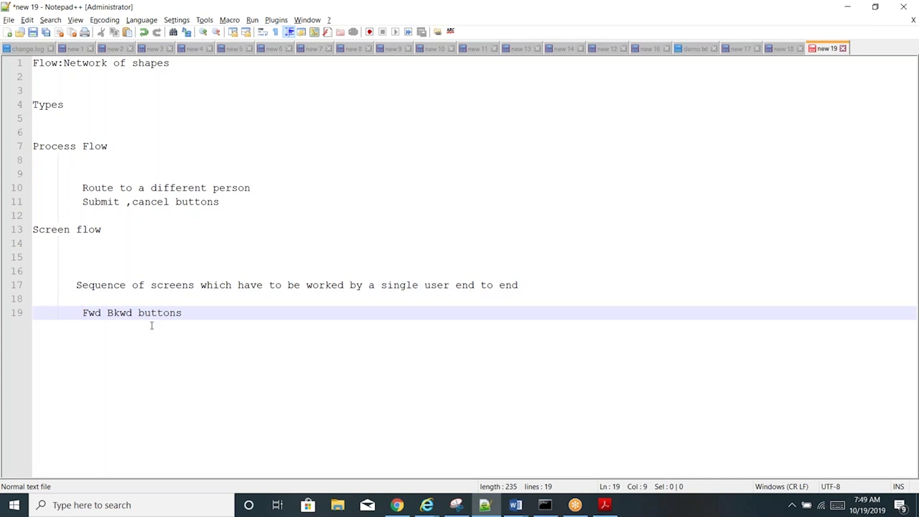
Step: Add the indented note "Can never be a Starter flow" below the "Fwd Bkwd buttons" line, separated by a blank line
{"action": "left_click", "coordinate": [185, 316]}
{"action": "key", "text": "Return"}
{"action": "key", "text": "Return"}
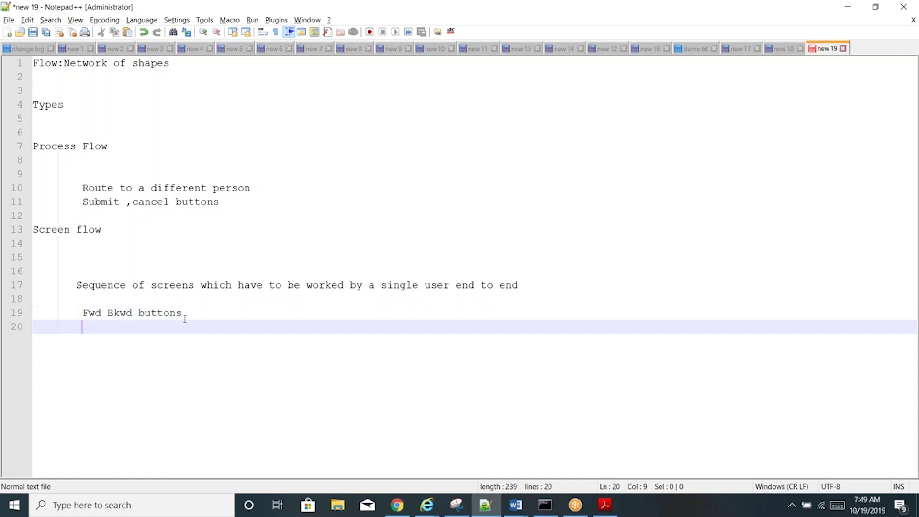
{"action": "type", "text": "Can never be a Starte"}
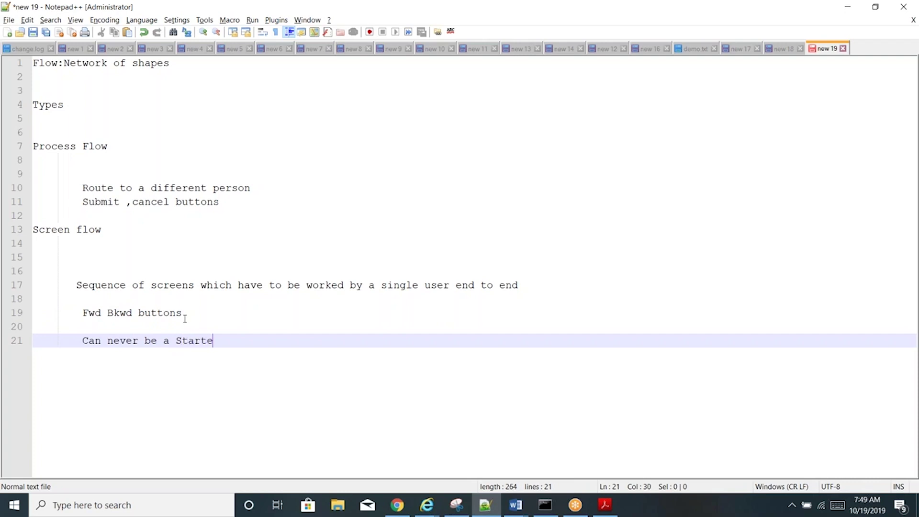
{"action": "type", "text": "r fkiow"}
{"action": "key", "text": "BackSpace"}
{"action": "key", "text": "BackSpace"}
{"action": "key", "text": "BackSpace"}
{"action": "key", "text": "BackSpace"}
{"action": "type", "text": "low"}
Step: Switch to Pega Dev Studio in Chrome and create a new Chargeback case
{"action": "left_click", "coordinate": [396, 507]}
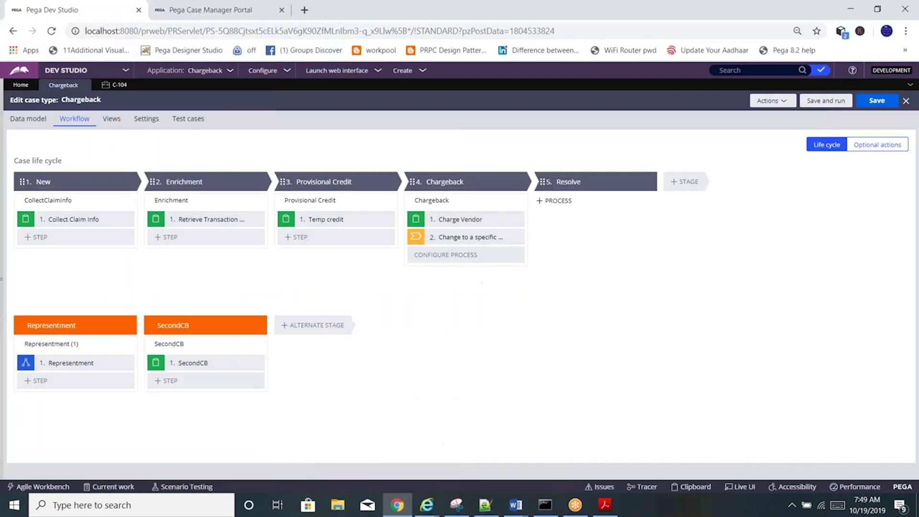
{"action": "left_click", "coordinate": [404, 72]}
{"action": "mouse_move", "coordinate": [470, 82]}
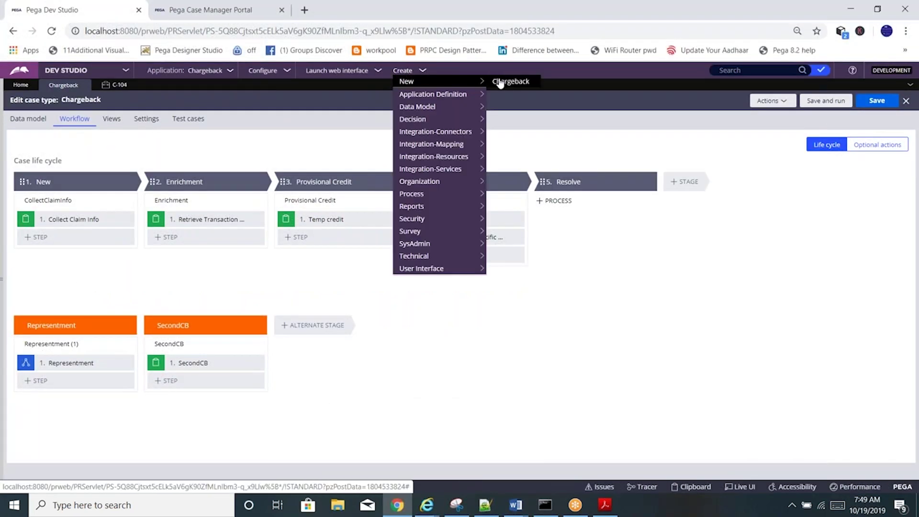
{"action": "left_click", "coordinate": [500, 82]}
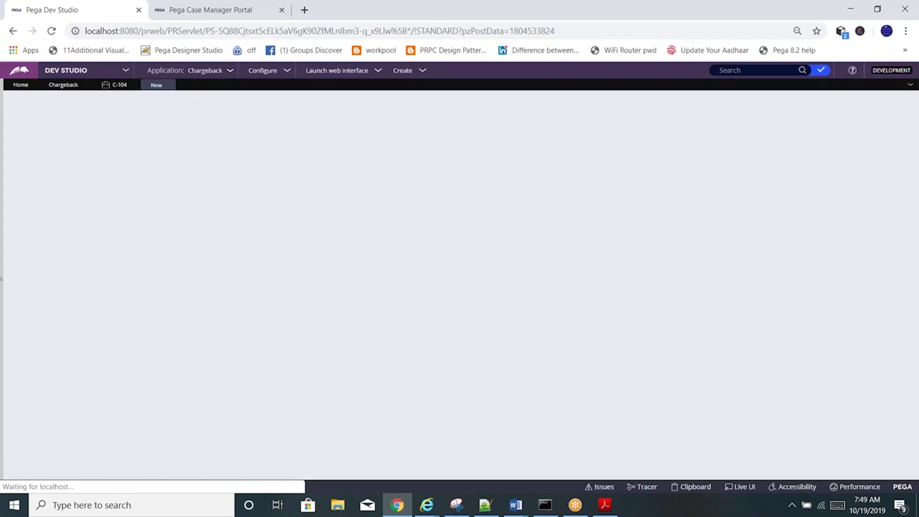
{"action": "left_click", "coordinate": [60, 86]}
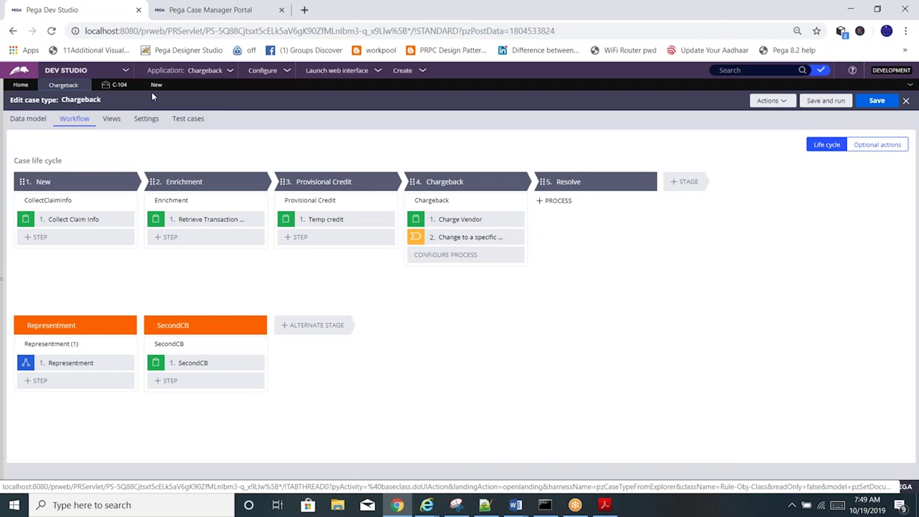
{"action": "left_click", "coordinate": [149, 87]}
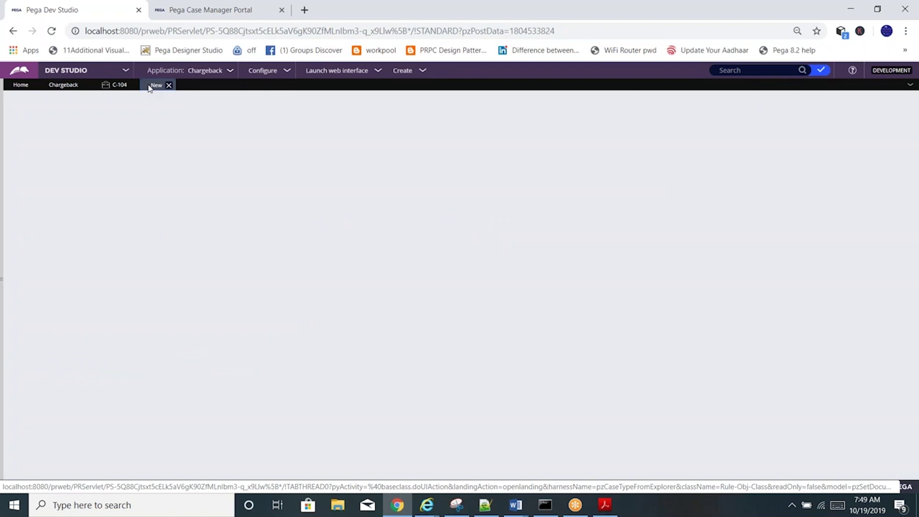
Step: In the Notepad++ notes, add the indented line "They can be used as starter flow" under Process Flow
{"action": "left_click", "coordinate": [485, 506]}
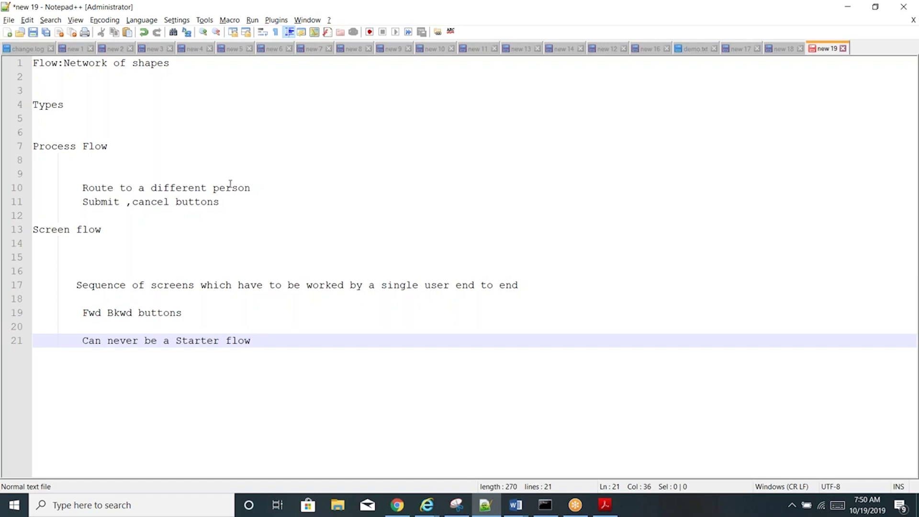
{"action": "left_click", "coordinate": [224, 202]}
{"action": "key", "text": "Return"}
{"action": "type", "text": "T"}
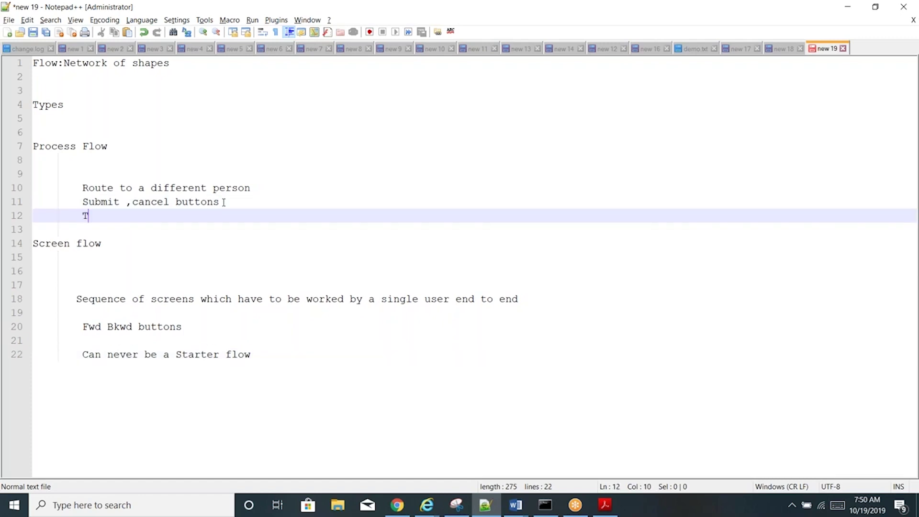
{"action": "type", "text": "hey can be used a"}
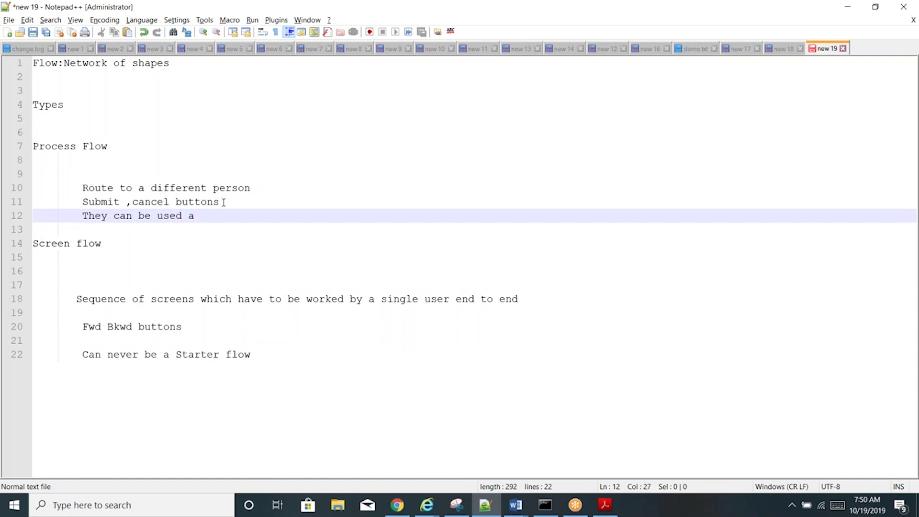
{"action": "type", "text": "s started"}
{"action": "key", "text": "BackSpace"}
{"action": "type", "text": "r flow"}
Step: Return to Dev Studio and examine the New stage and its Collect Claim Info step in the Chargeback case life cycle
{"action": "key", "text": "alt+Tab"}
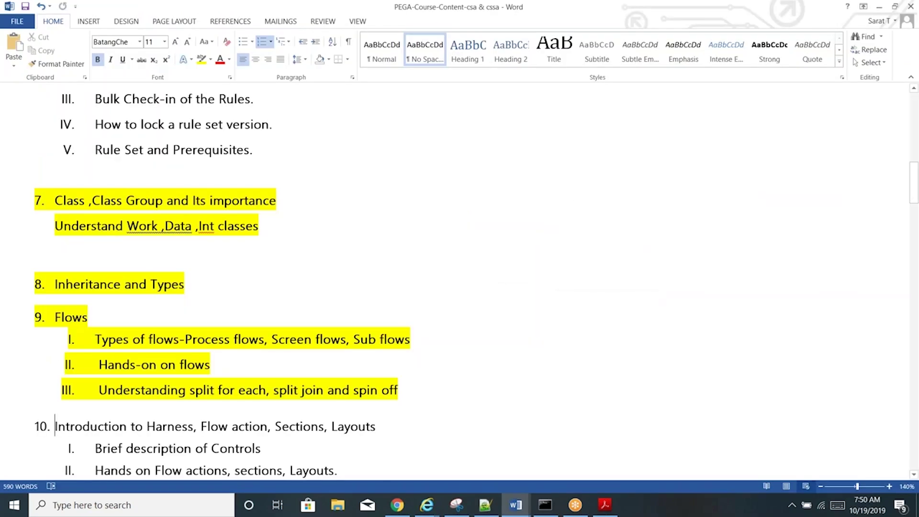
{"action": "key", "text": "alt+Tab"}
{"action": "mouse_move", "coordinate": [397, 505]}
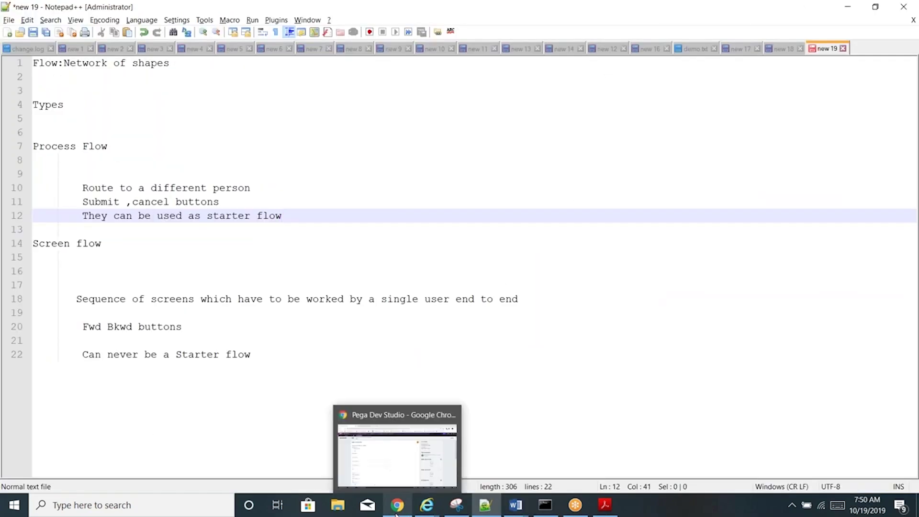
{"action": "left_click", "coordinate": [375, 455]}
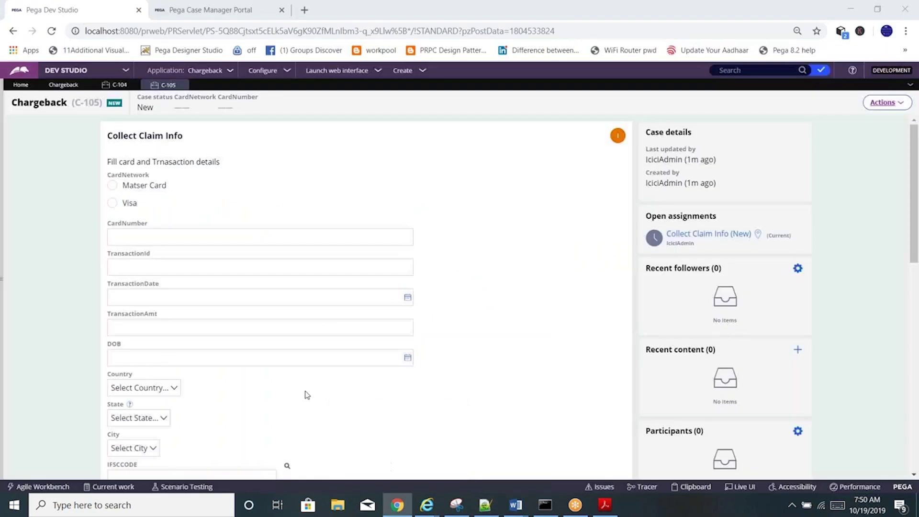
{"action": "left_click", "coordinate": [60, 88]}
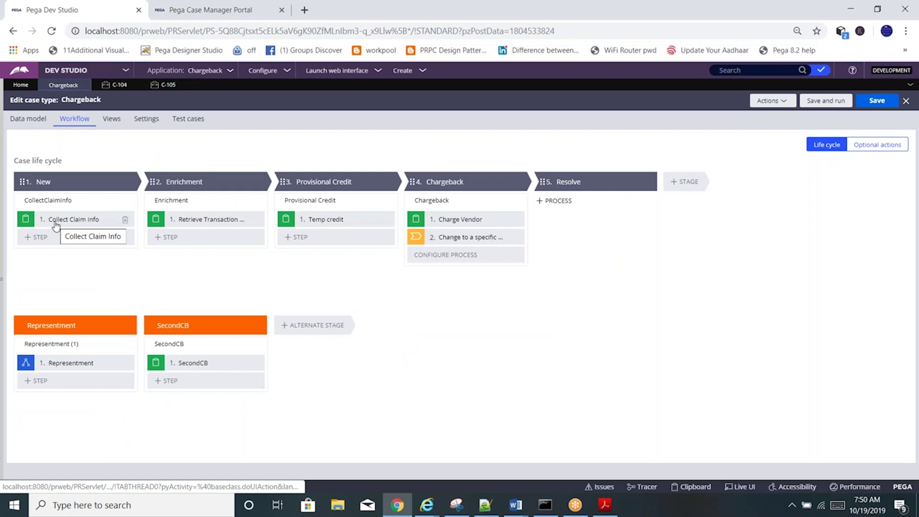
{"action": "left_click", "coordinate": [43, 182]}
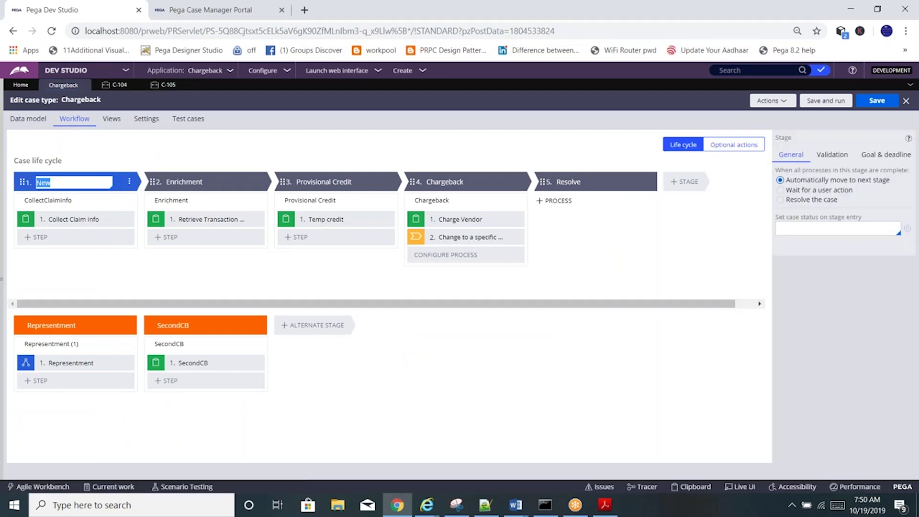
{"action": "left_click", "coordinate": [70, 221]}
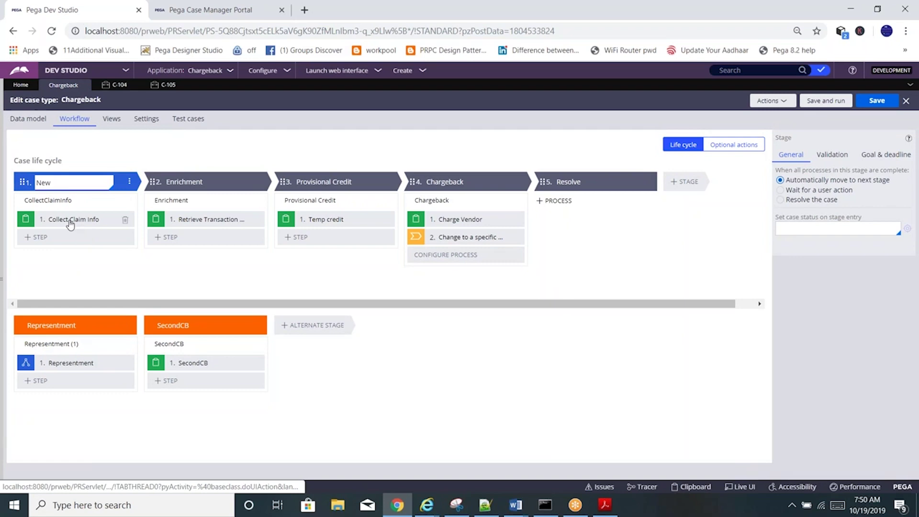
Step: Search for "pystartcase", open the pyStartCase flow of ICIC-Chargeback-Work-Chargeback, and select its Start case processing shape
{"action": "left_click", "coordinate": [737, 72]}
{"action": "type", "text": "pystartcase"}
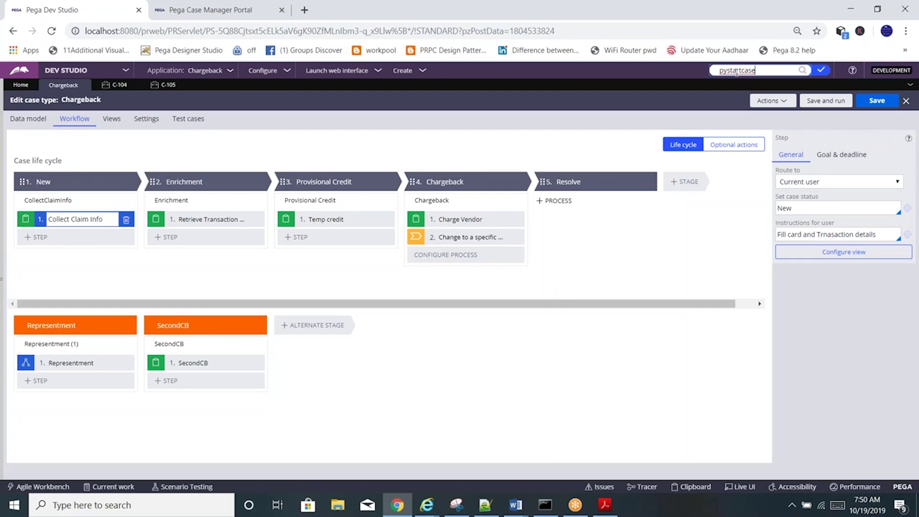
{"action": "key", "text": "Return"}
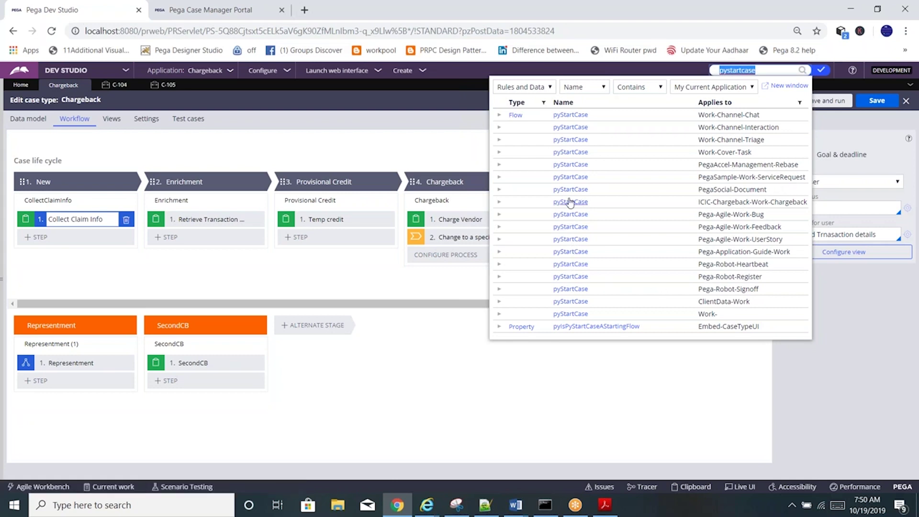
{"action": "left_click", "coordinate": [570, 202]}
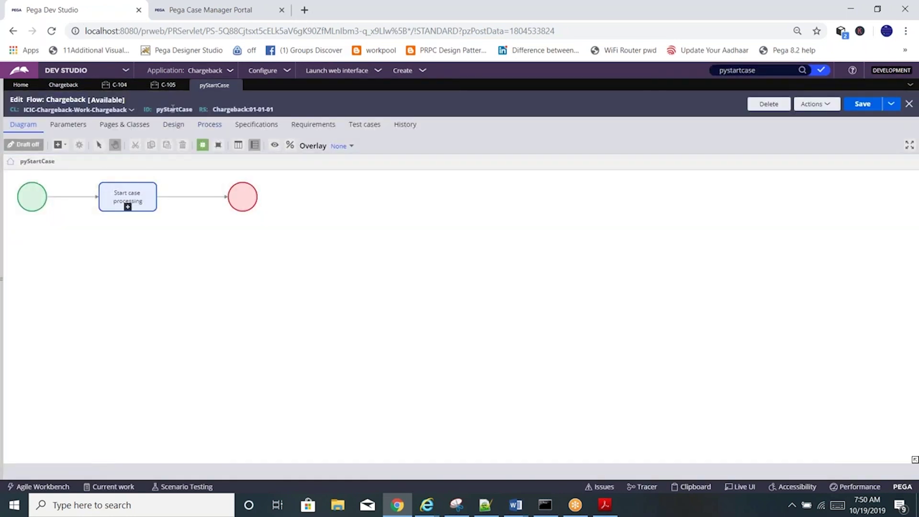
{"action": "left_click", "coordinate": [127, 199]}
Step: Compare the pyStartCase flow diagram with the stages of the Chargeback case life cycle
{"action": "left_click", "coordinate": [65, 85]}
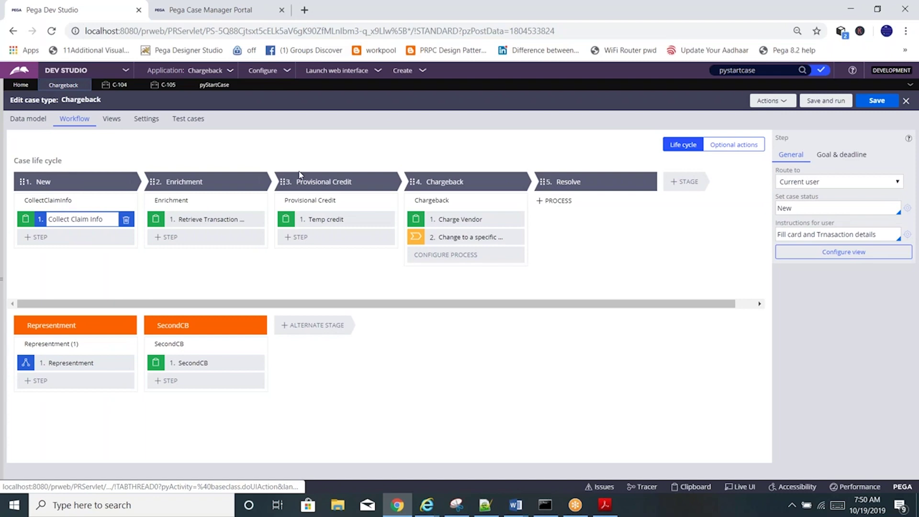
{"action": "left_click", "coordinate": [206, 85]}
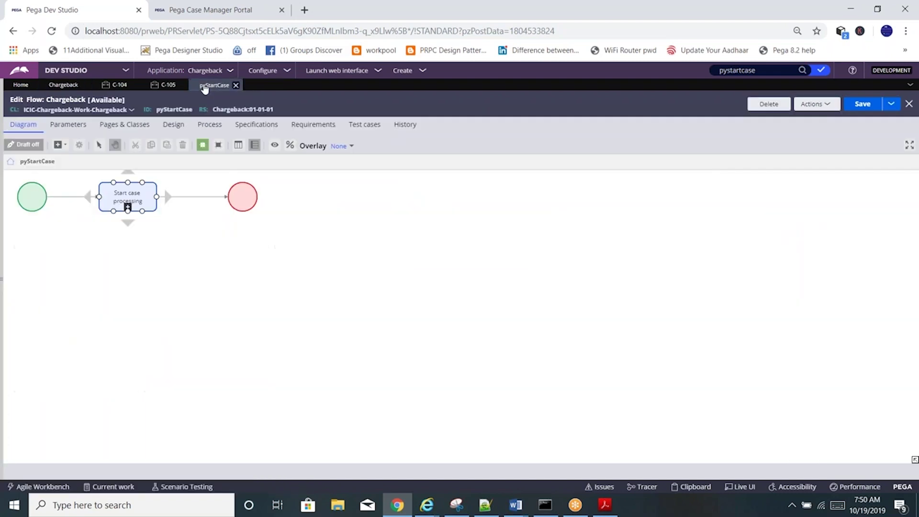
{"action": "left_click", "coordinate": [129, 253]}
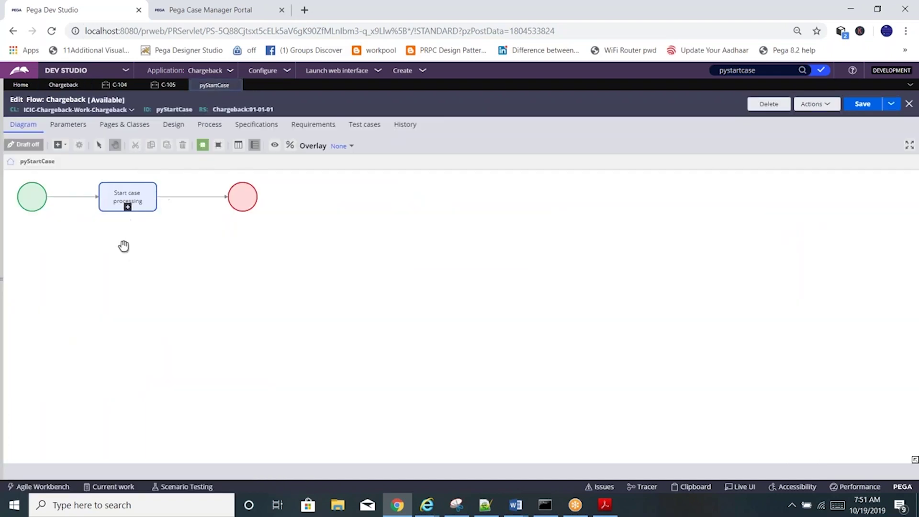
{"action": "left_click", "coordinate": [63, 86]}
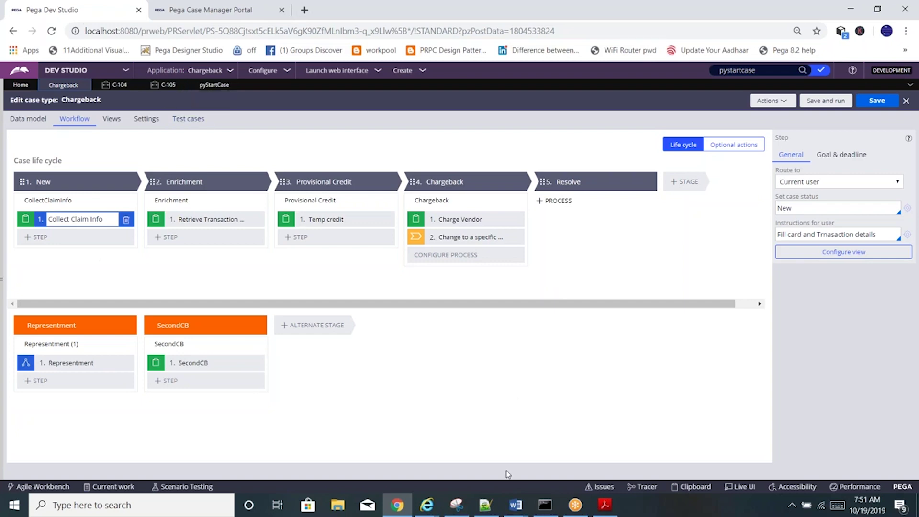
Step: In the Notepad++ notes, add the lines "Routing is not possible" and "Integrations not possible" at the end of the Screen flow section
{"action": "mouse_move", "coordinate": [489, 503]}
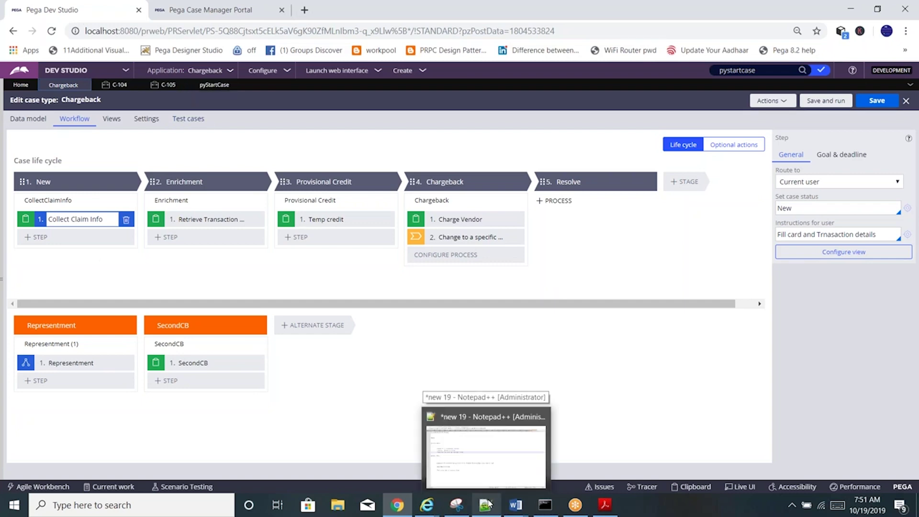
{"action": "left_click", "coordinate": [489, 503]}
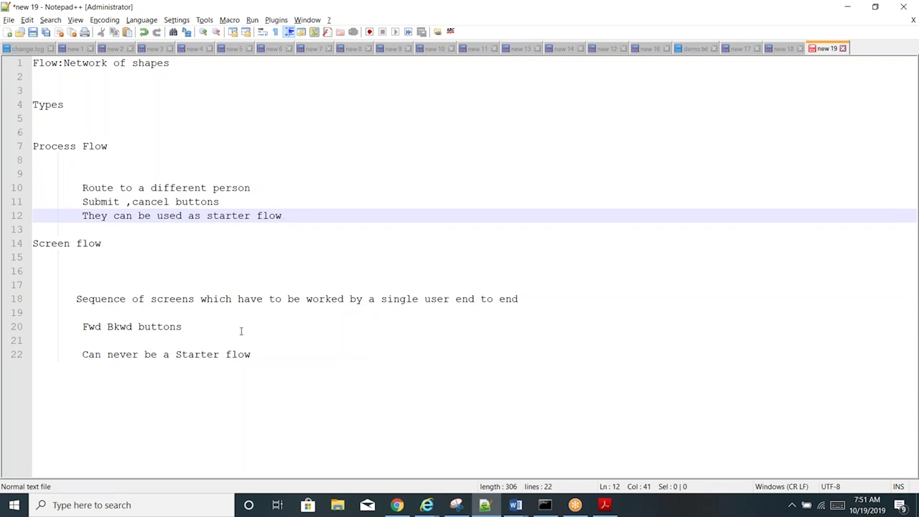
{"action": "left_click", "coordinate": [255, 357]}
{"action": "key", "text": "Return"}
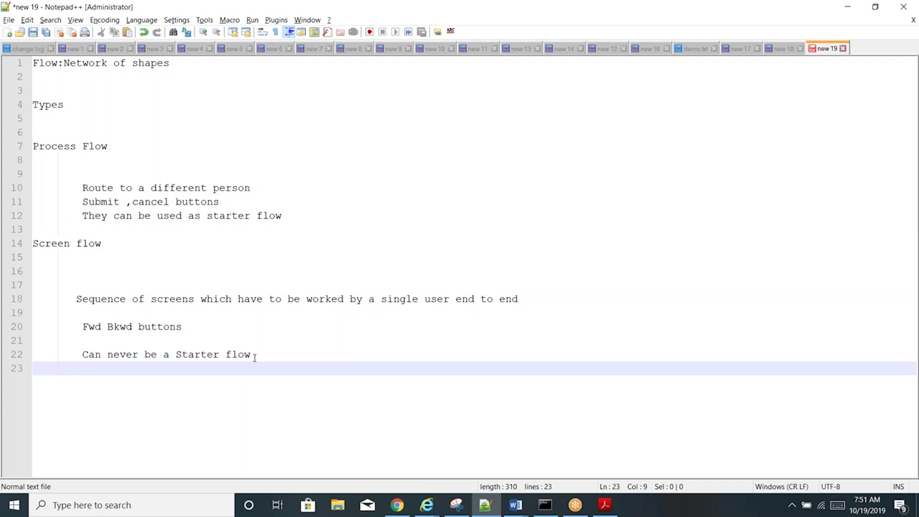
{"action": "type", "text": "Routing is no"}
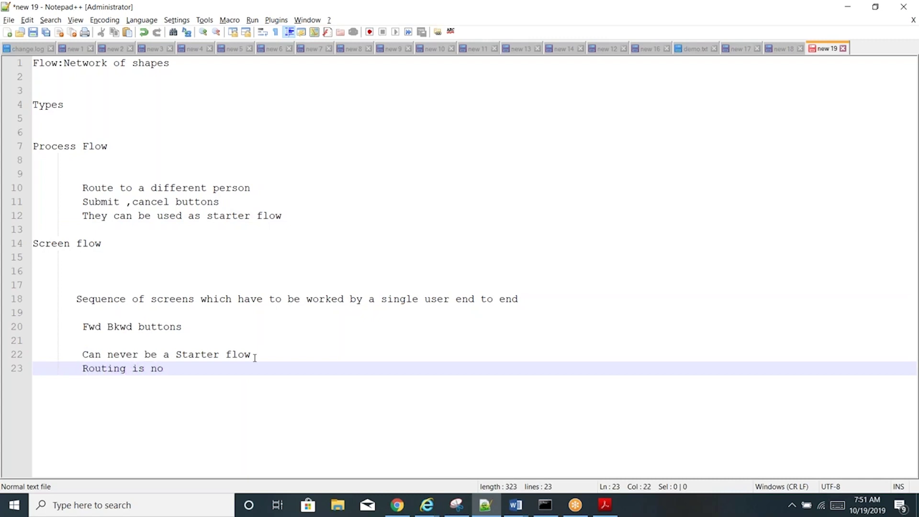
{"action": "type", "text": "t possible"}
{"action": "key", "text": "Return"}
{"action": "type", "text": "Integratio"}
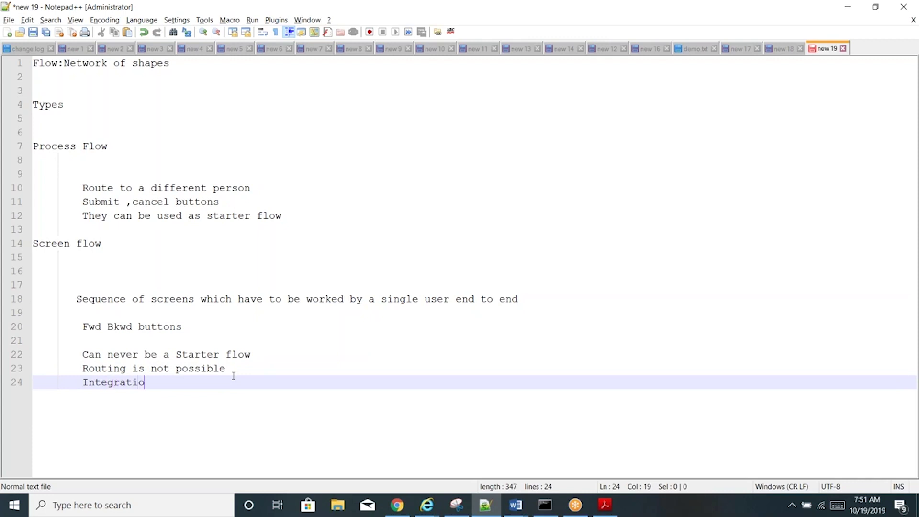
{"action": "type", "text": "ns not possible"}
Step: Add the line "split for each, split joins" below the integrations note under Screen flow
{"action": "key", "text": "Return"}
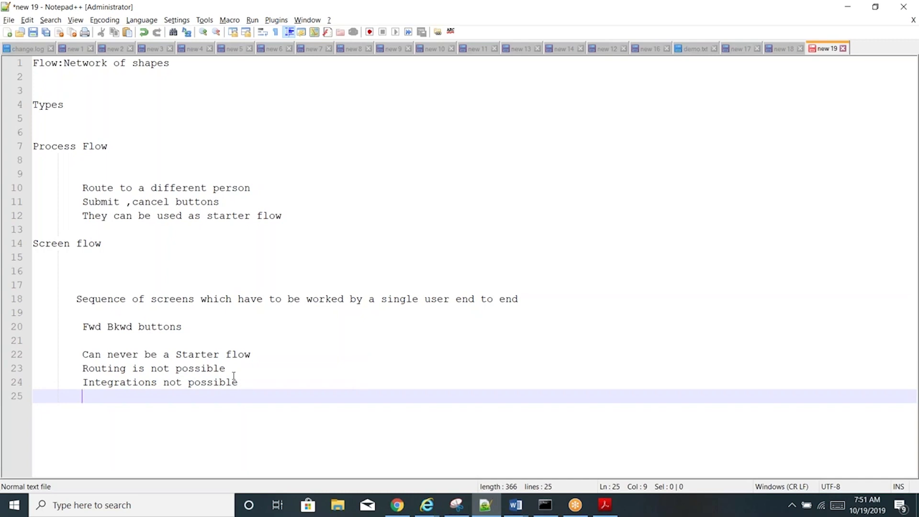
{"action": "type", "text": "split for "}
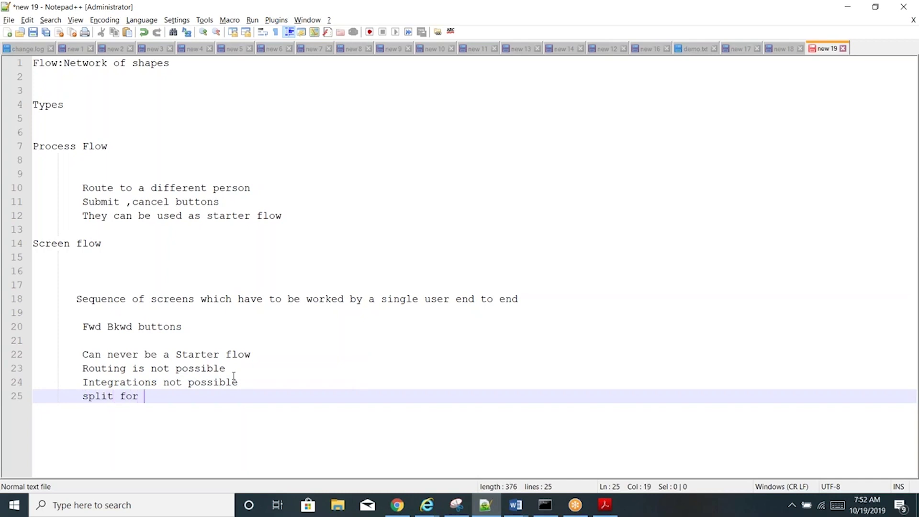
{"action": "type", "text": "each, split jins"}
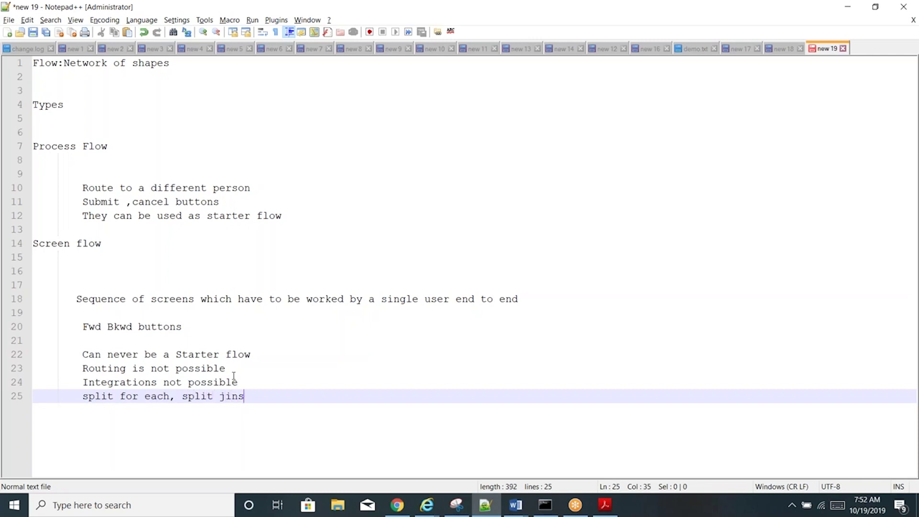
{"action": "key", "text": "BackSpace"}
{"action": "key", "text": "BackSpace"}
{"action": "key", "text": "BackSpace"}
{"action": "type", "text": "oins"}
{"action": "double_click", "coordinate": [105, 368]}
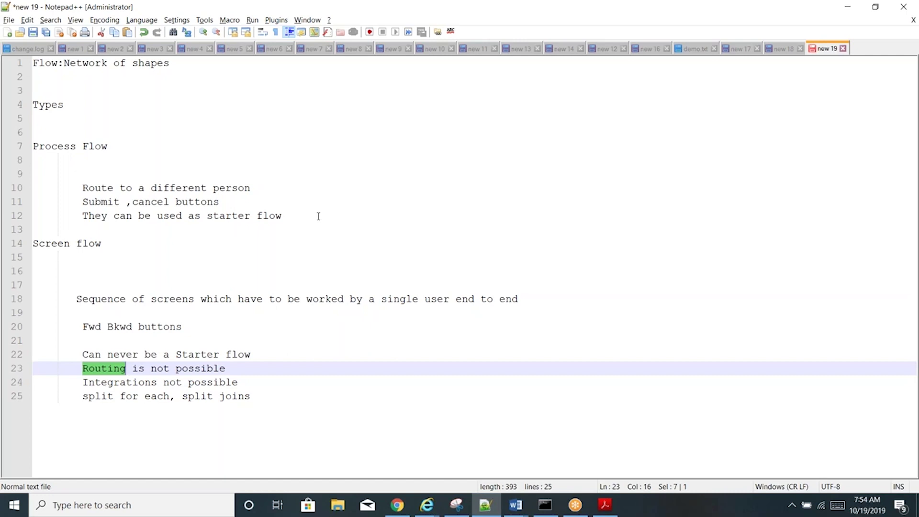
Step: Add four new empty lines below the "split for each, split joins" line
{"action": "left_click", "coordinate": [261, 398]}
{"action": "key", "text": "Return"}
{"action": "key", "text": "Return"}
{"action": "key", "text": "Return"}
{"action": "key", "text": "Return"}
{"action": "type", "text": "Sun"}
{"action": "key", "text": "BackSpace"}
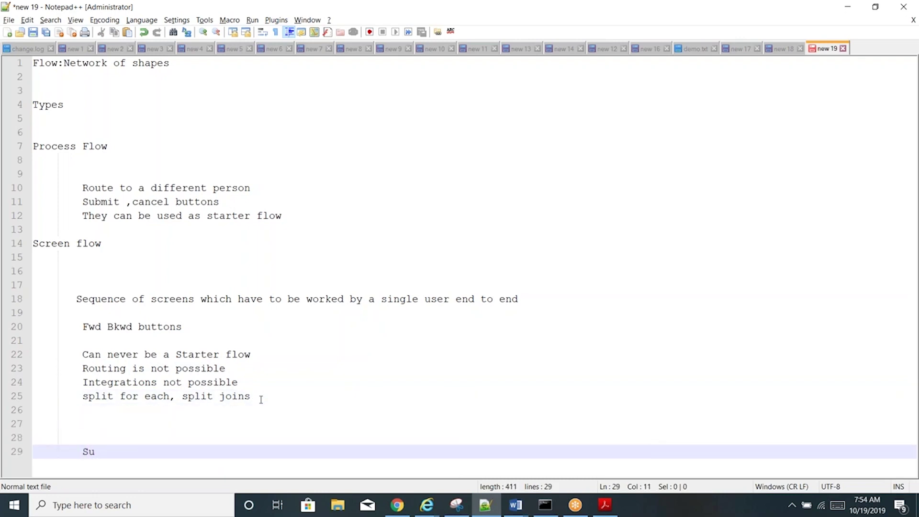
{"action": "key", "text": "BackSpace"}
{"action": "key", "text": "BackSpace"}
{"action": "key", "text": "BackSpace"}
{"action": "key", "text": "BackSpace"}
{"action": "type", "text": "Spl"}
{"action": "key", "text": "BackSpace"}
{"action": "key", "text": "BackSpace"}
{"action": "key", "text": "BackSpace"}
Step: In the PEGA-Course-Content Word document, remove the yellow highlight from the text "Understanding split for each, split join and spin off"
{"action": "left_click", "coordinate": [515, 505]}
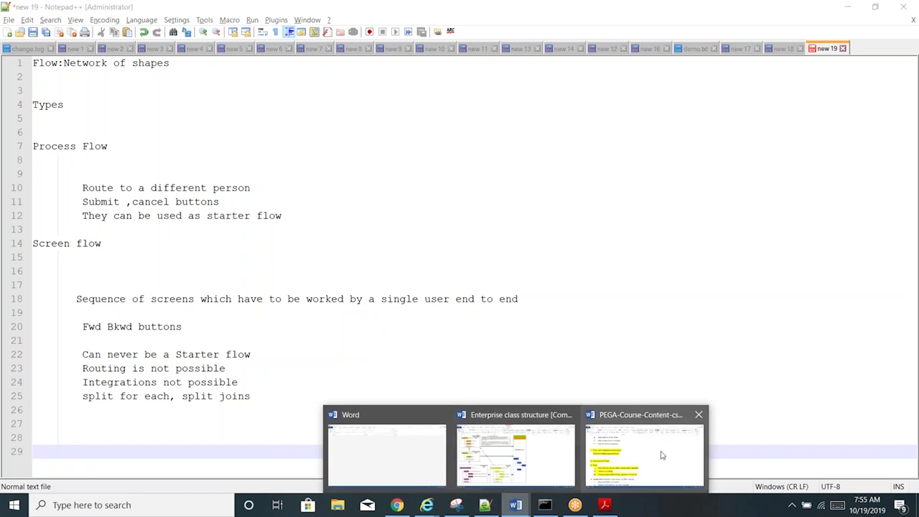
{"action": "left_click", "coordinate": [663, 455]}
{"action": "left_click", "coordinate": [400, 390]}
{"action": "left_click_drag", "start_coordinate": [400, 390], "coordinate": [99, 390]}
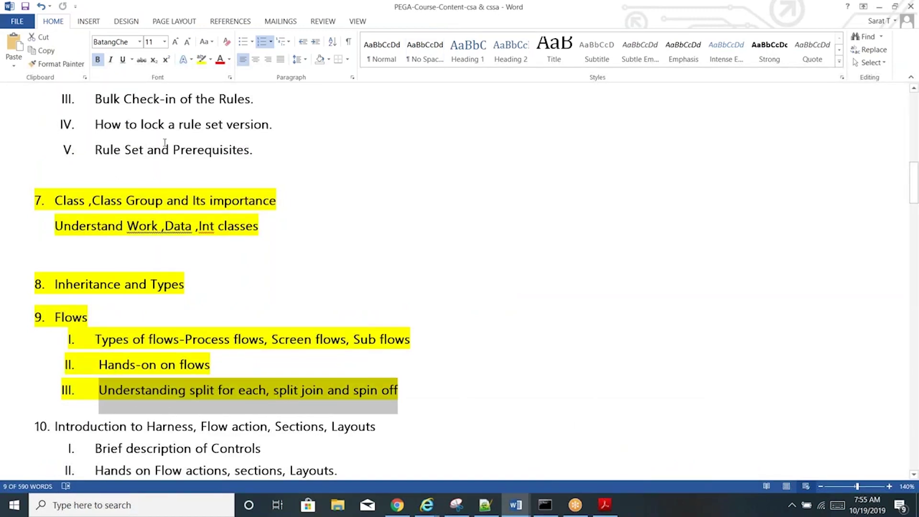
{"action": "left_click", "coordinate": [211, 62]}
{"action": "left_click", "coordinate": [268, 126]}
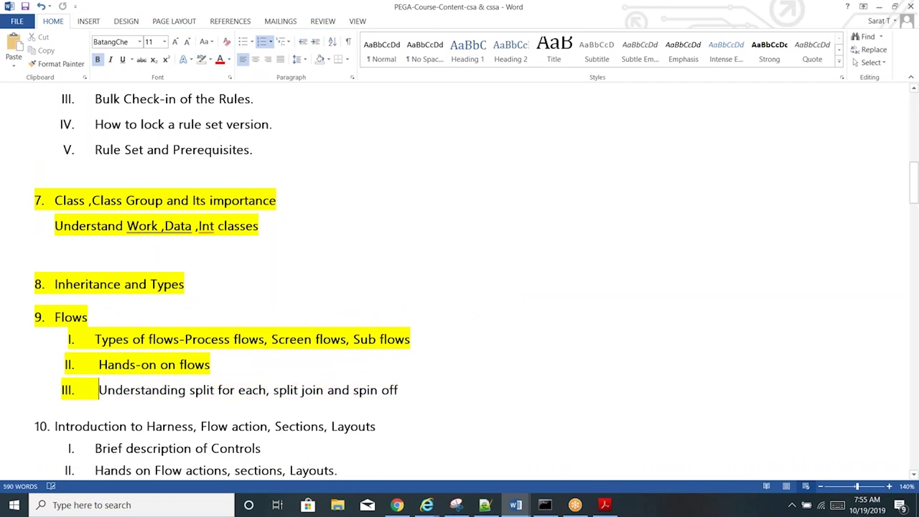
{"action": "left_click", "coordinate": [445, 262]}
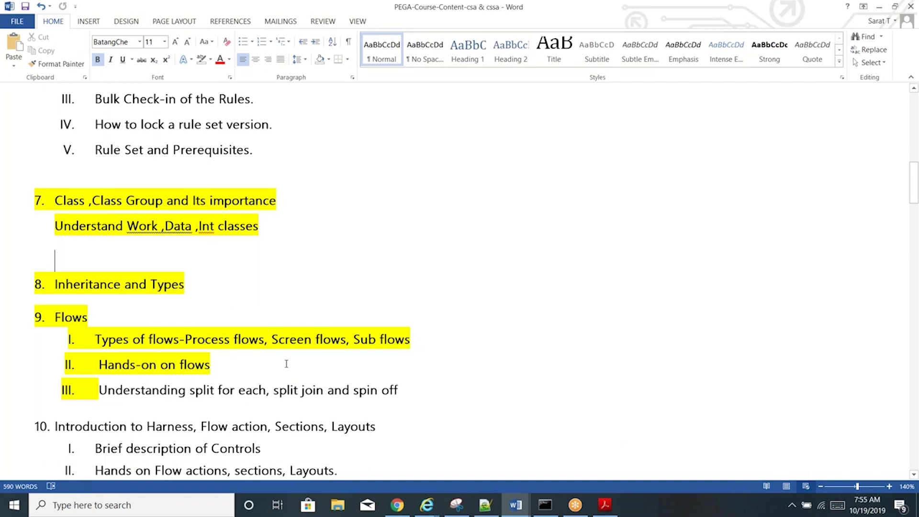
Step: In Pega Dev Studio in Chrome, start creating a new Flow rule from the Process category
{"action": "key", "text": "alt+Tab"}
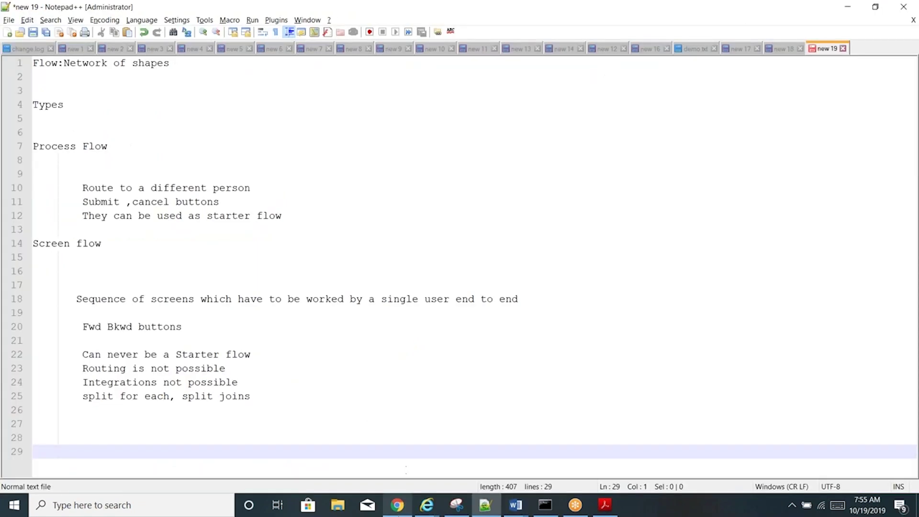
{"action": "left_click", "coordinate": [378, 433]}
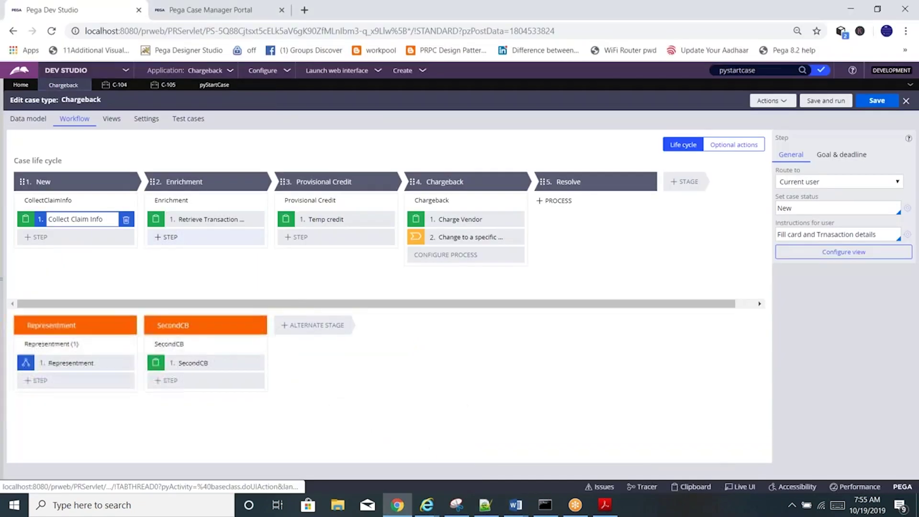
{"action": "left_click", "coordinate": [400, 72]}
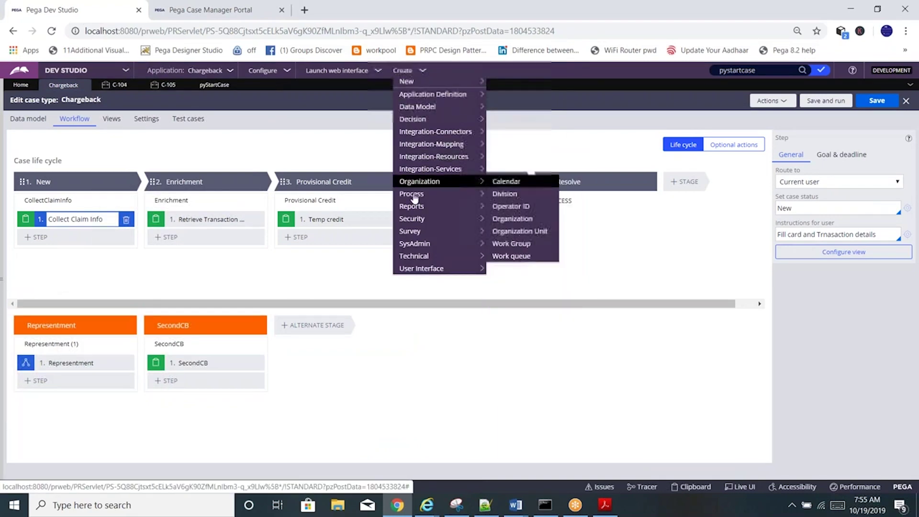
{"action": "mouse_move", "coordinate": [416, 194]}
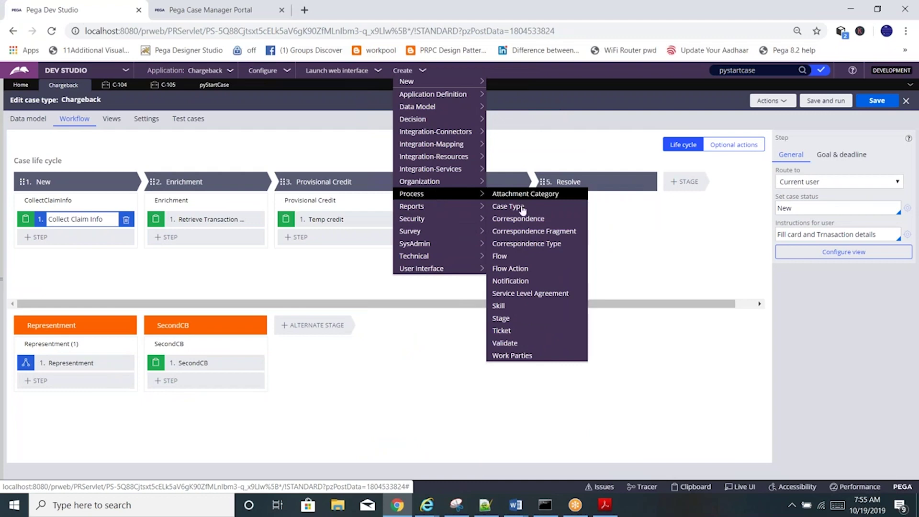
{"action": "left_click", "coordinate": [502, 256]}
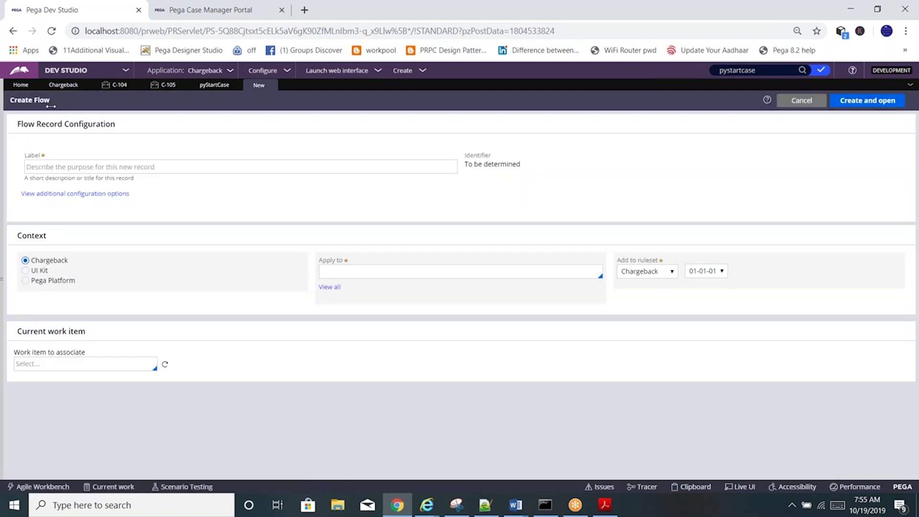
Step: Label the new flow record "Test" and apply it to the class ICIC-Chargeback-Work-Chargeback
{"action": "left_click", "coordinate": [52, 167]}
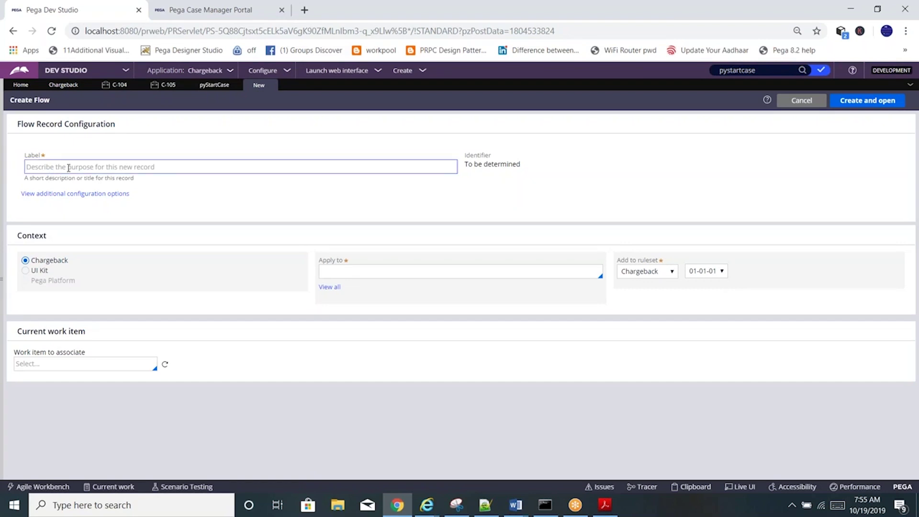
{"action": "type", "text": "Test"}
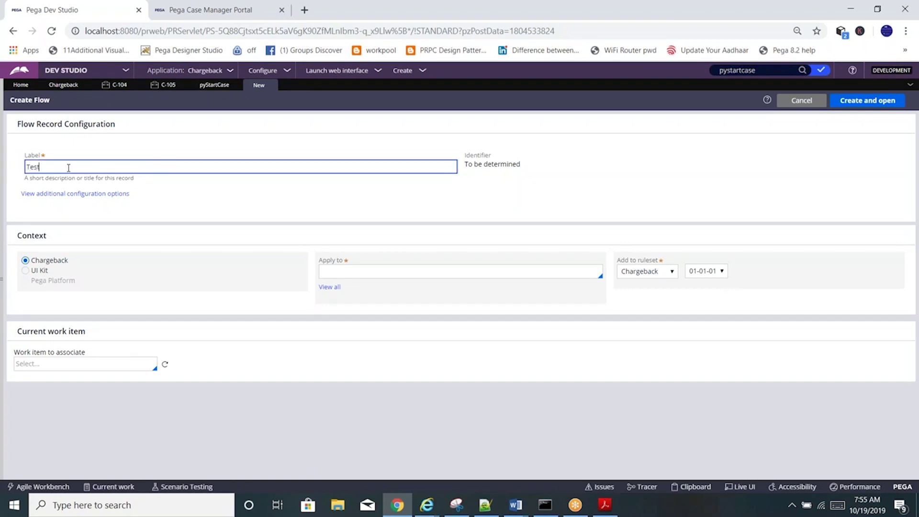
{"action": "left_click", "coordinate": [182, 221]}
{"action": "left_click", "coordinate": [358, 271]}
{"action": "type", "text": "icic"}
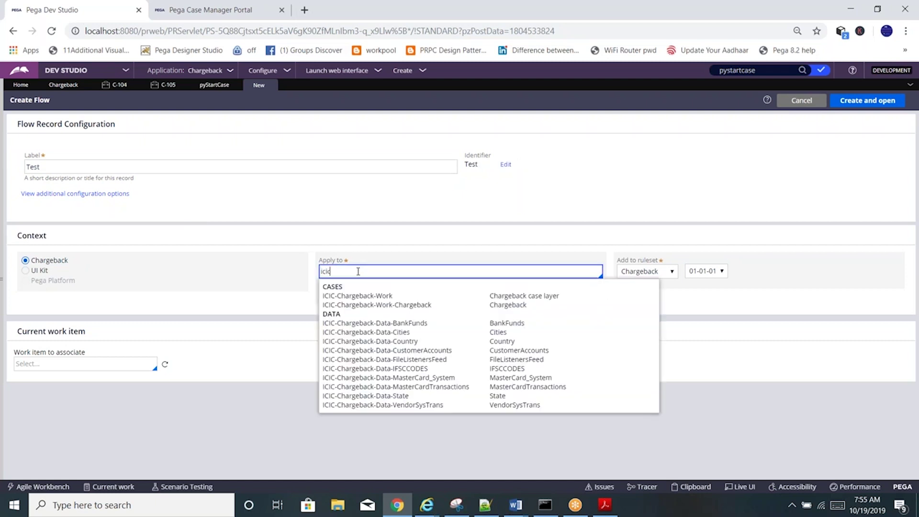
{"action": "left_click", "coordinate": [377, 305]}
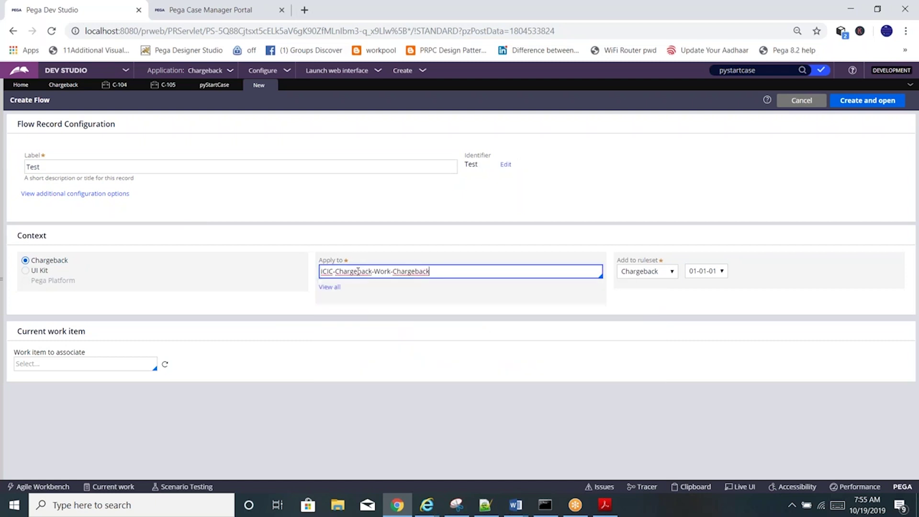
Step: Show the additional configuration options of the new flow record to bring up its template choices
{"action": "left_click", "coordinate": [56, 195]}
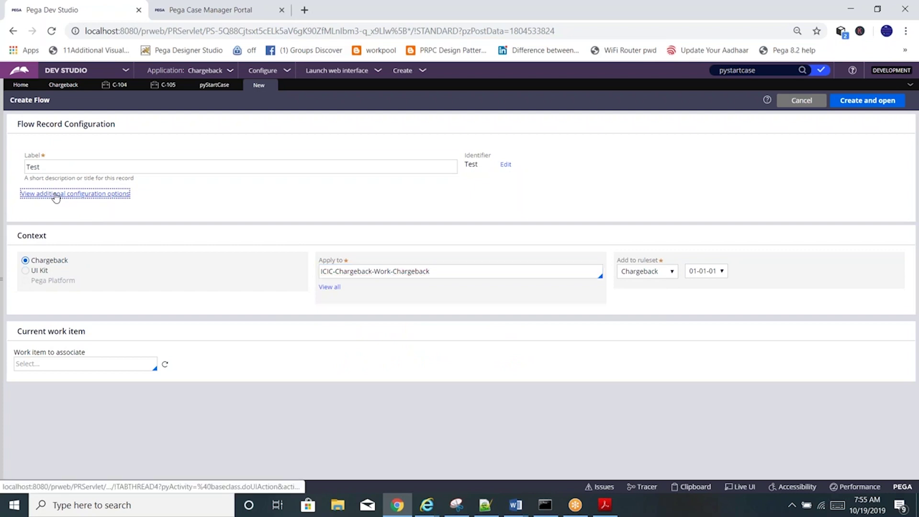
{"action": "left_click", "coordinate": [56, 196]}
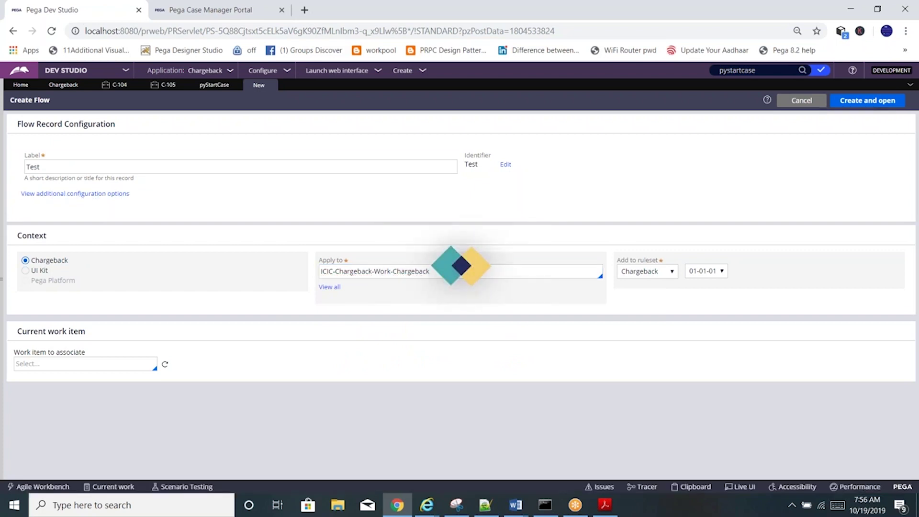
{"action": "left_click", "coordinate": [68, 195]}
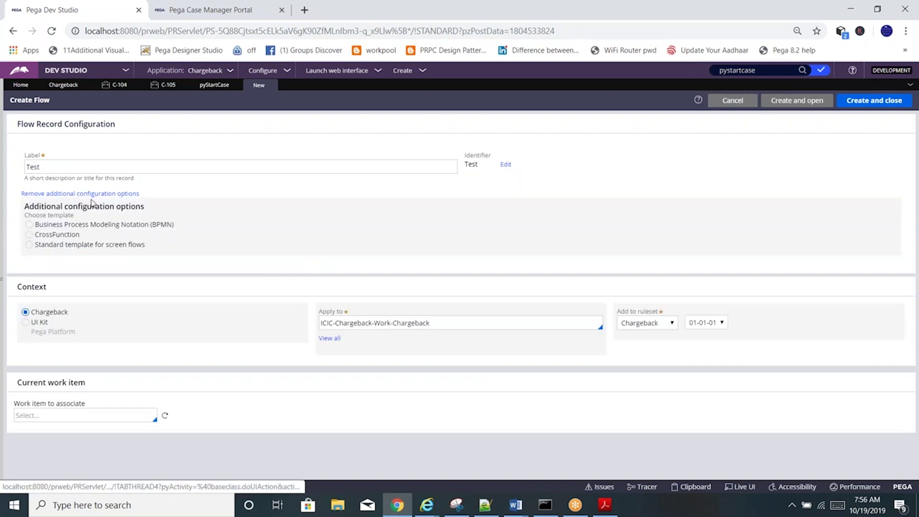
Step: Create and open the Test flow in ICIC-Chargeback-Work-Chargeback using the standard template for screen flows
{"action": "left_click", "coordinate": [30, 246]}
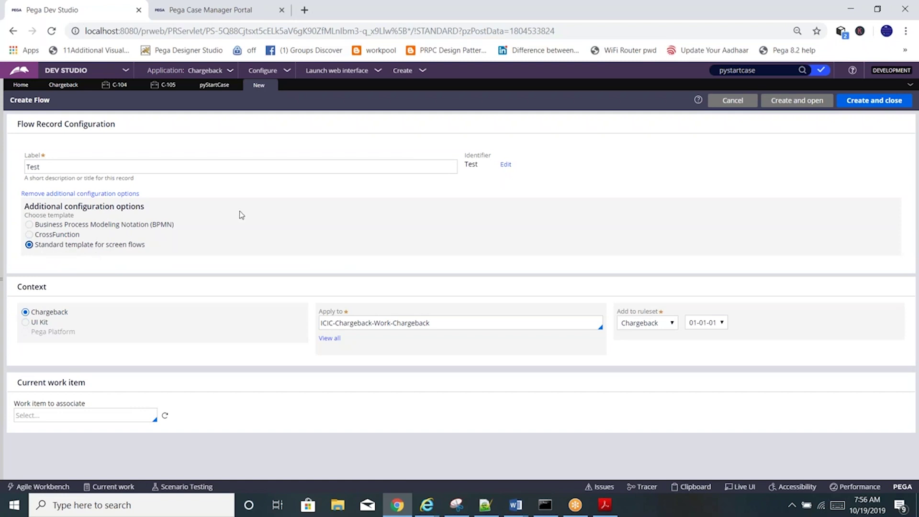
{"action": "left_click", "coordinate": [794, 103]}
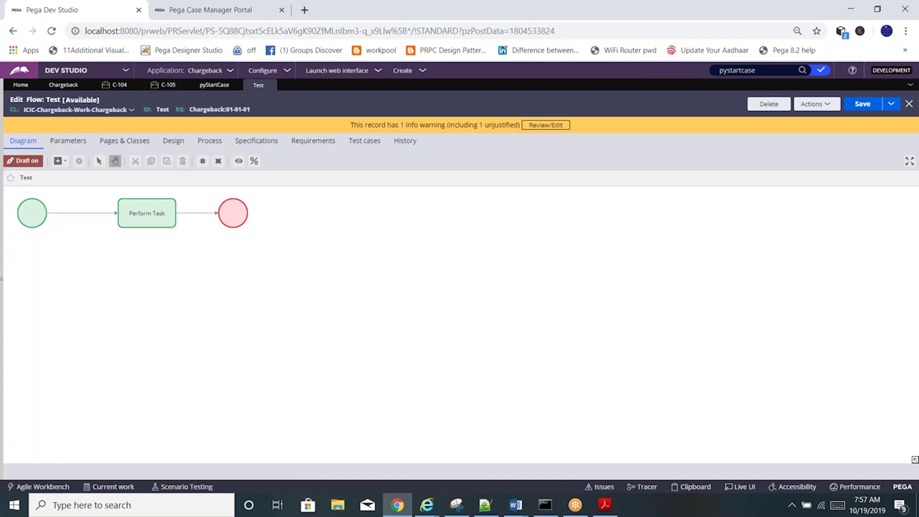
Step: Compare the diagram and design category of the Test flow with those of the pyStartCase flow
{"action": "left_click", "coordinate": [147, 213]}
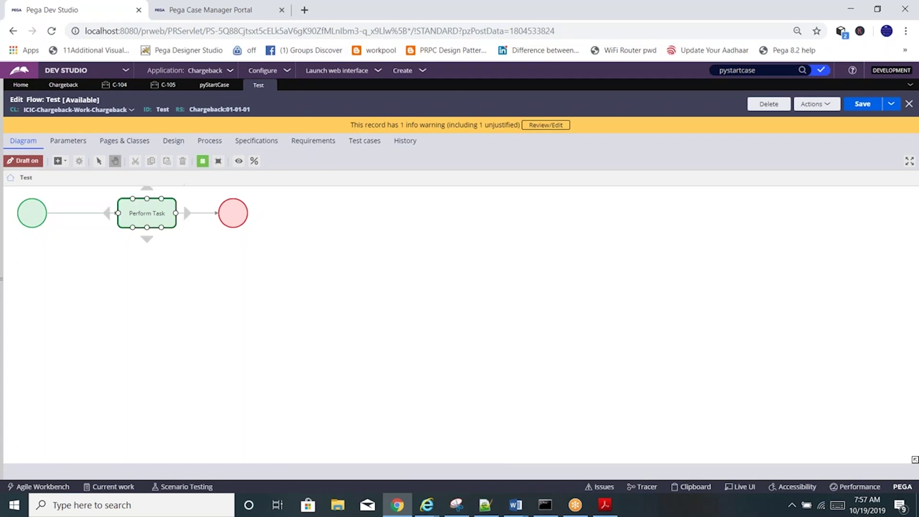
{"action": "left_click", "coordinate": [208, 86]}
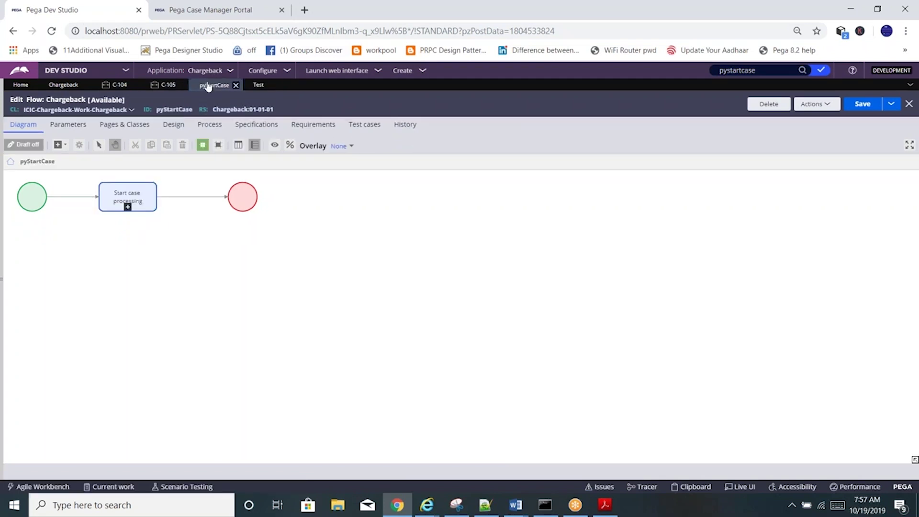
{"action": "left_click", "coordinate": [254, 86]}
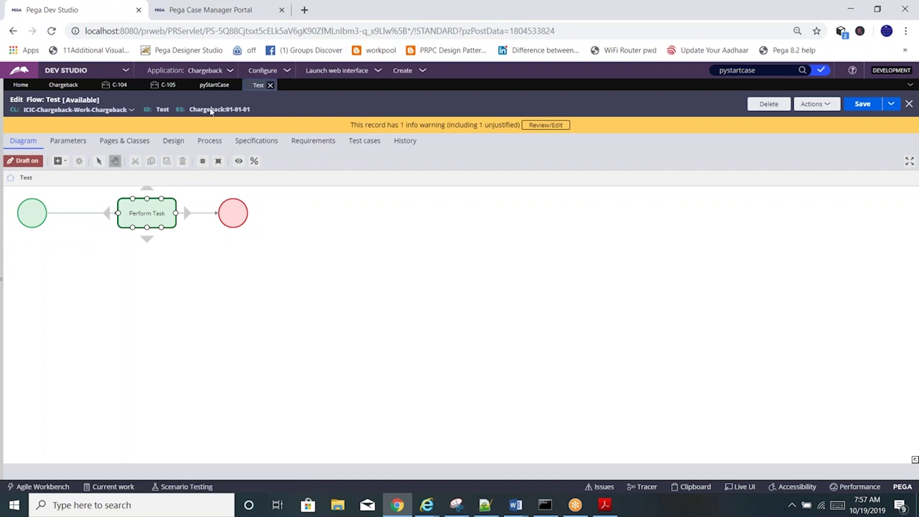
{"action": "left_click", "coordinate": [168, 145]}
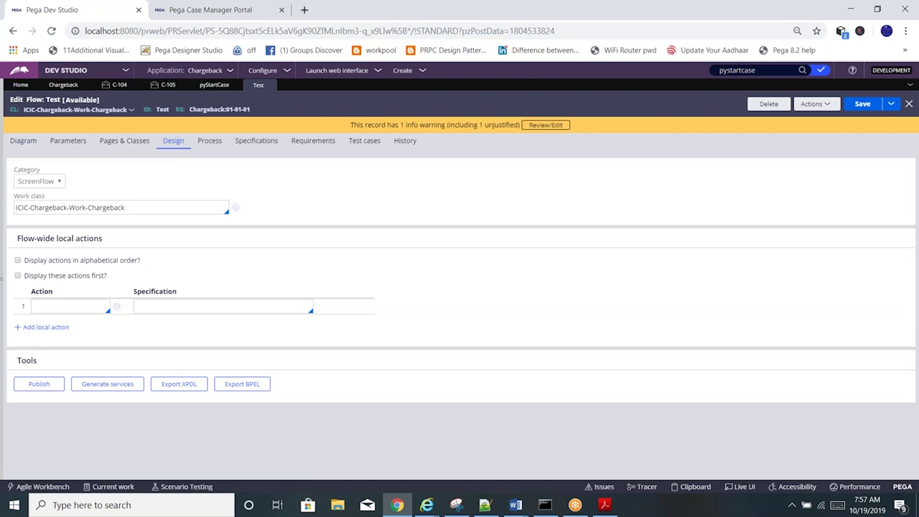
{"action": "left_click", "coordinate": [214, 85]}
{"action": "left_click", "coordinate": [171, 124]}
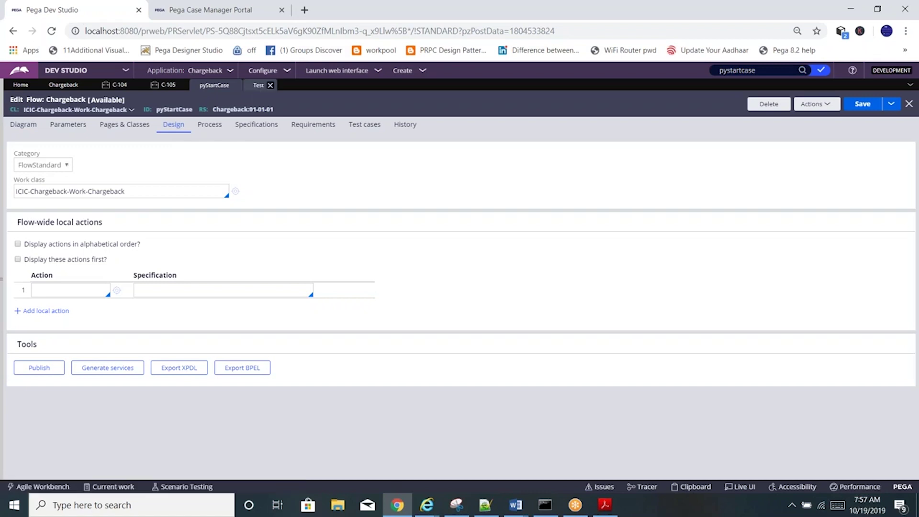
{"action": "left_click", "coordinate": [258, 84]}
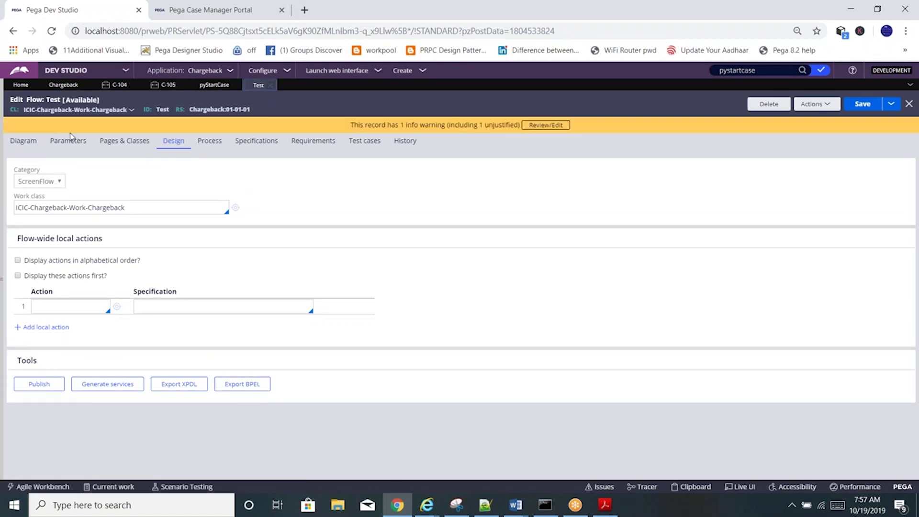
Step: Add an Assignment shape below Perform Task in the Test diagram and reroute Perform Task's outgoing connector from the End shape to it
{"action": "left_click", "coordinate": [23, 144]}
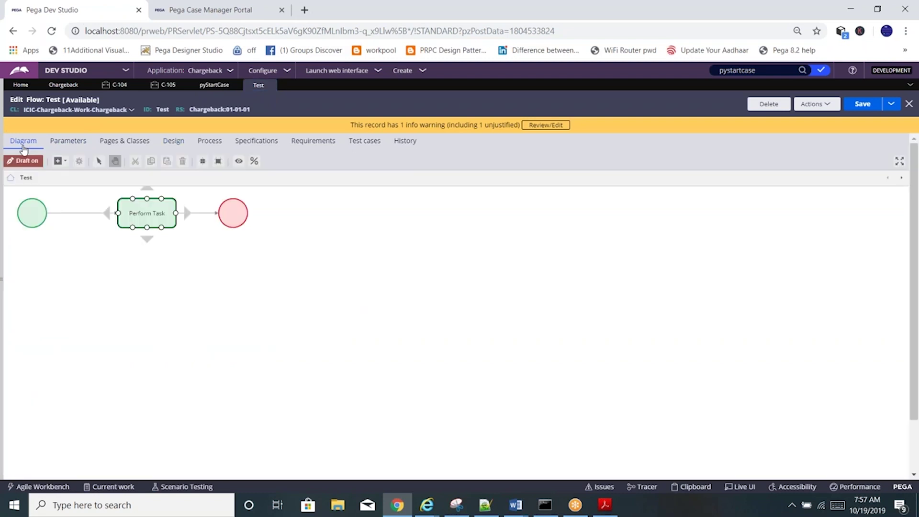
{"action": "left_click", "coordinate": [102, 284]}
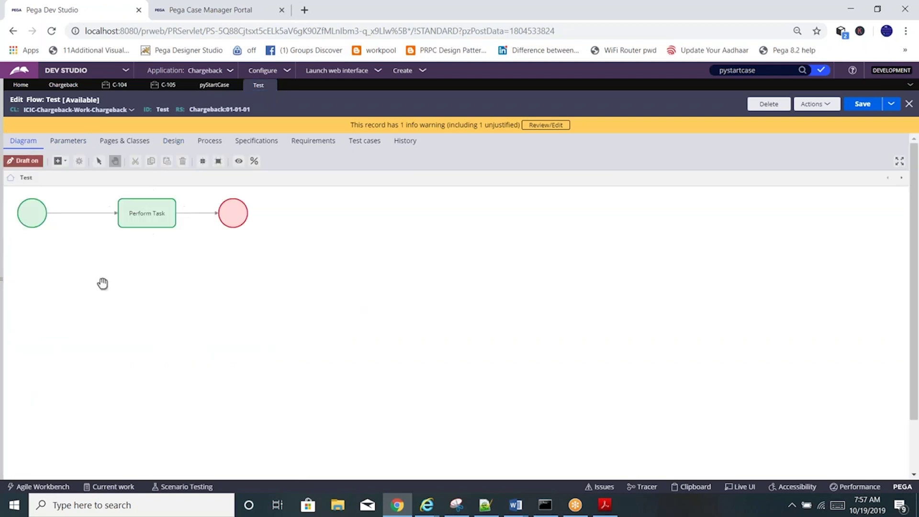
{"action": "right_click", "coordinate": [158, 289]}
{"action": "mouse_move", "coordinate": [209, 303]}
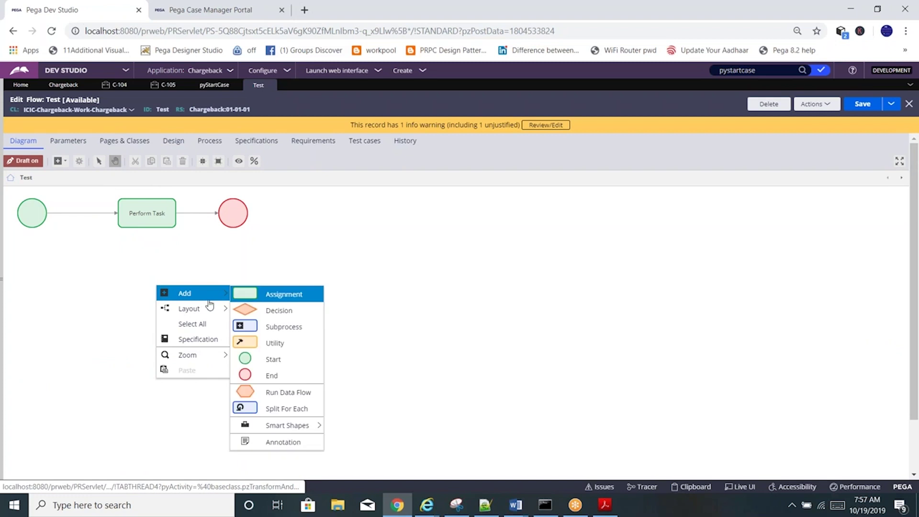
{"action": "left_click", "coordinate": [268, 293]}
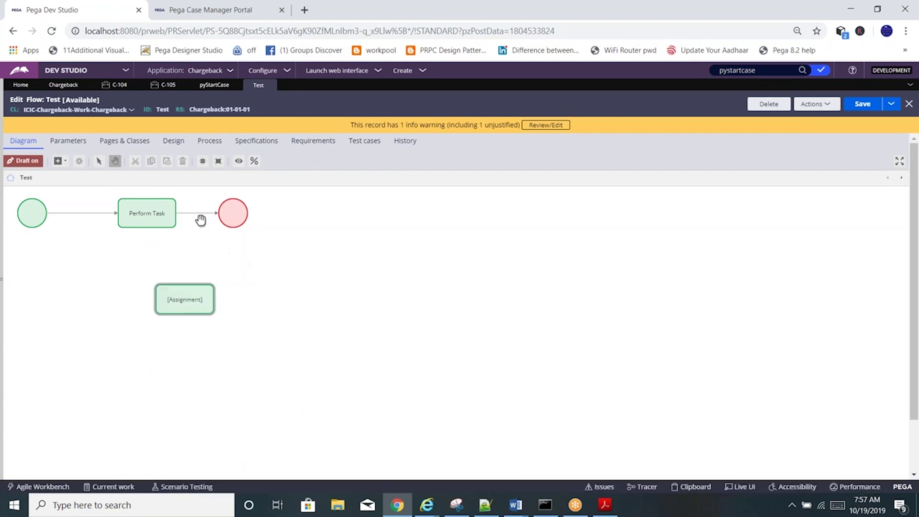
{"action": "left_click", "coordinate": [212, 214]}
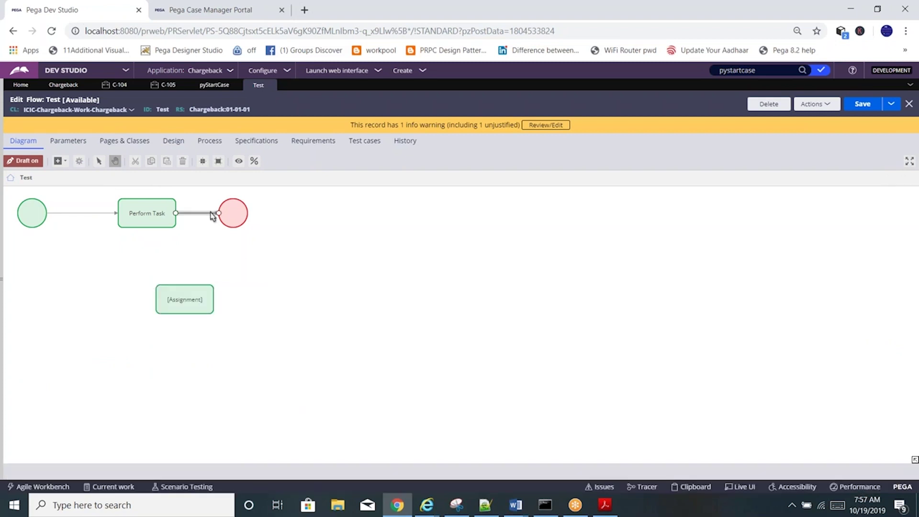
{"action": "left_click_drag", "start_coordinate": [220, 213], "coordinate": [188, 300]}
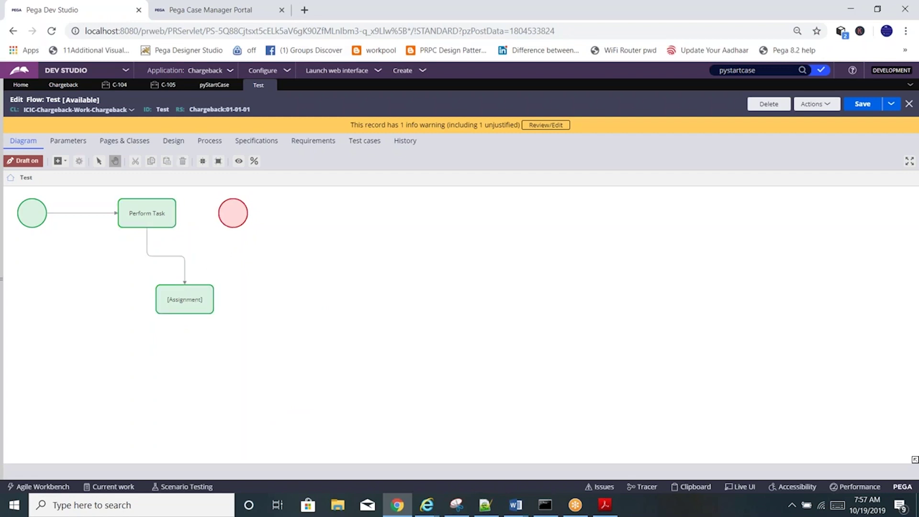
Step: Add a second Assignment shape beside the first and connect the first assignment to it
{"action": "right_click", "coordinate": [258, 299]}
{"action": "mouse_move", "coordinate": [307, 306]}
{"action": "left_click", "coordinate": [341, 307]}
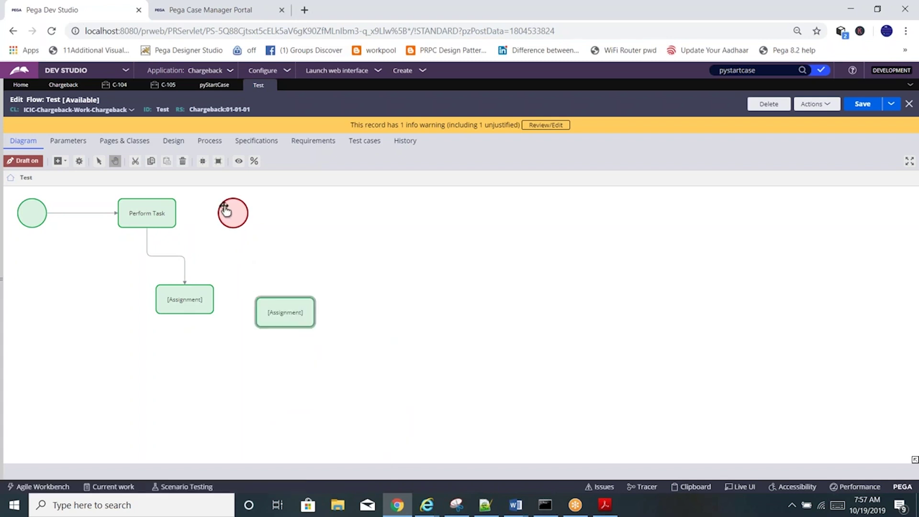
{"action": "left_click", "coordinate": [213, 305]}
{"action": "left_click_drag", "start_coordinate": [221, 297], "coordinate": [269, 314]}
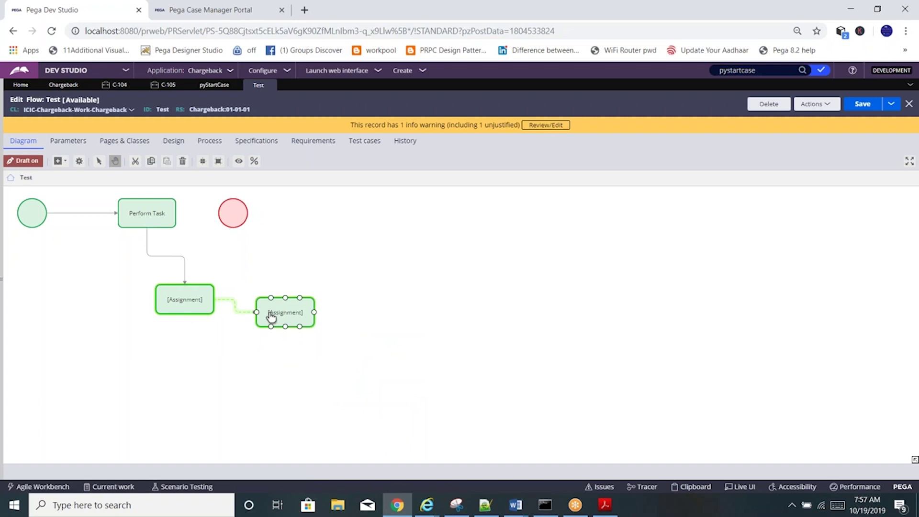
Step: Move the End shape up and to the right of the second assignment, and connect that assignment to it
{"action": "left_click_drag", "start_coordinate": [240, 211], "coordinate": [366, 237]}
{"action": "left_click", "coordinate": [287, 313]}
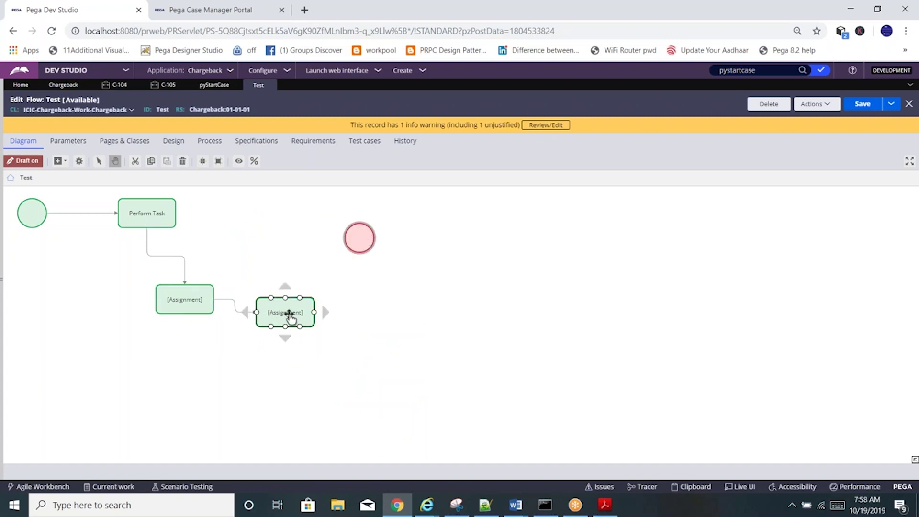
{"action": "left_click_drag", "start_coordinate": [320, 316], "coordinate": [360, 239]}
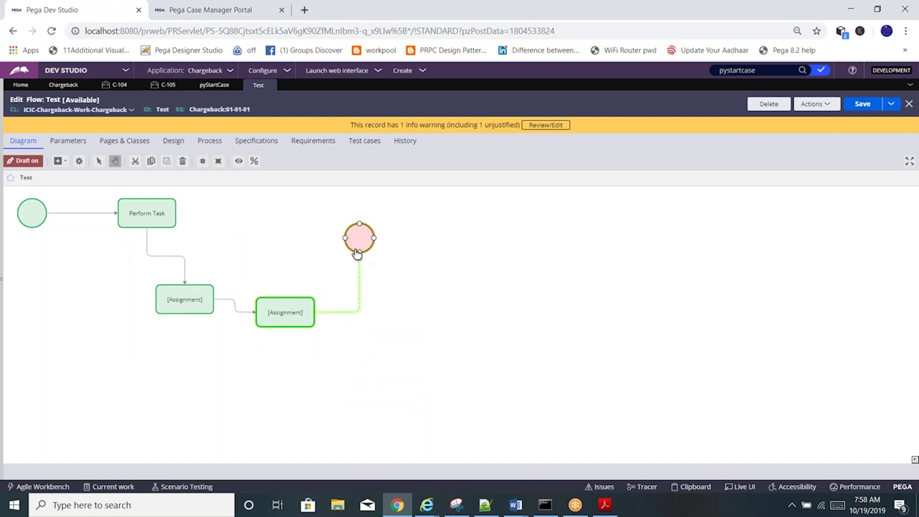
Step: Align the flow diagram vertically and save the Test flow
{"action": "right_click", "coordinate": [426, 261]}
{"action": "mouse_move", "coordinate": [441, 282]}
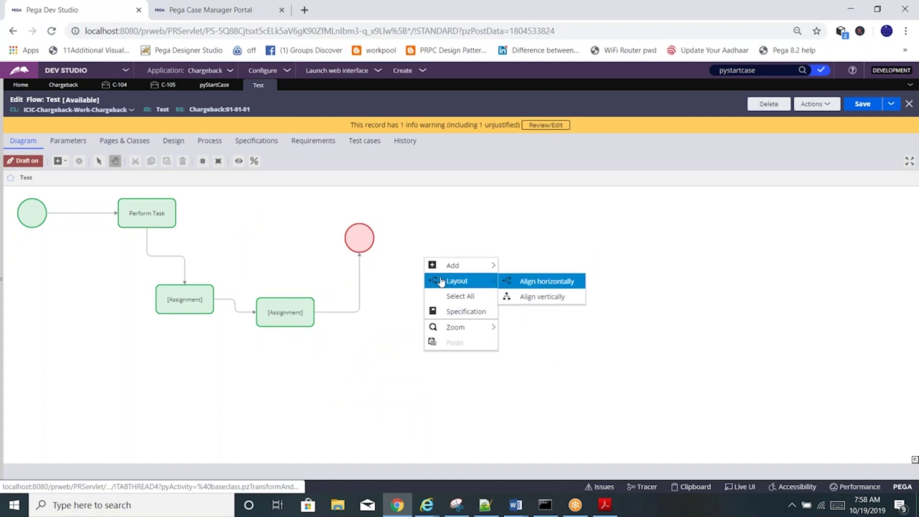
{"action": "left_click", "coordinate": [538, 296]}
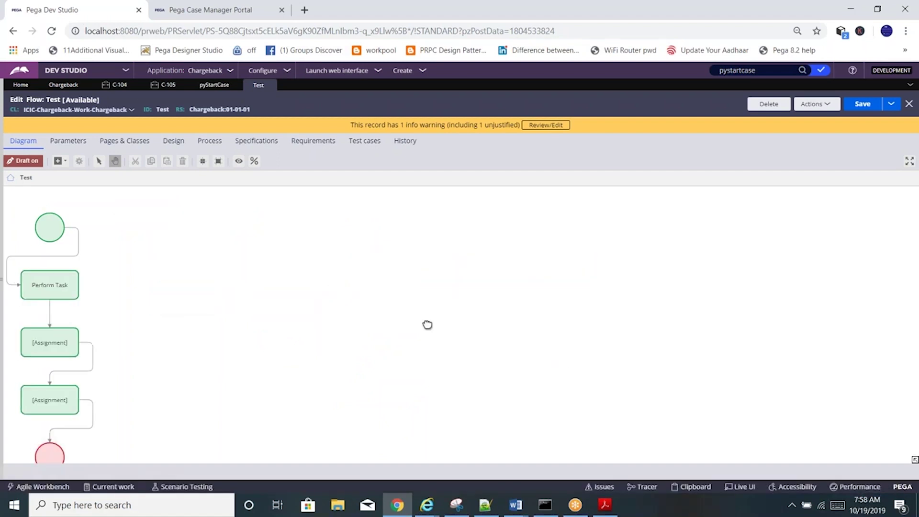
{"action": "left_click", "coordinate": [861, 110]}
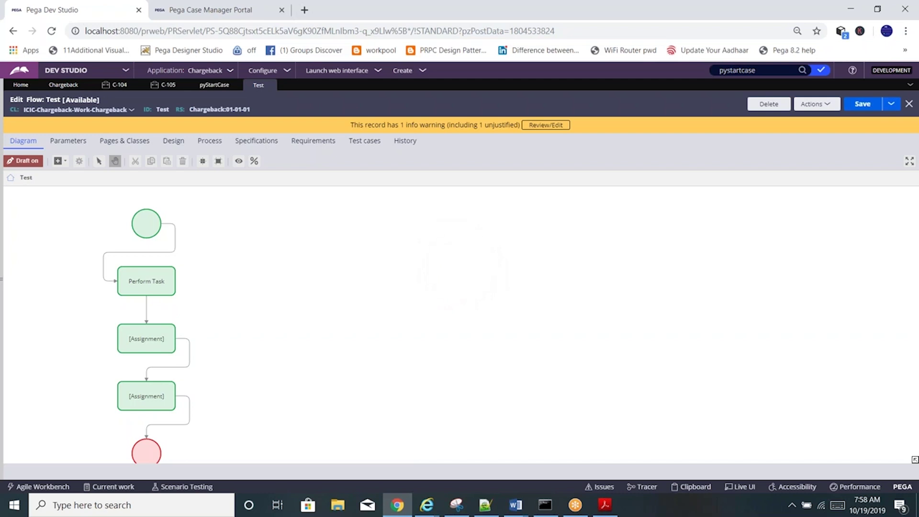
Step: Run the Test flow and create a new Chargeback case, leaving the form fields empty
{"action": "left_click", "coordinate": [816, 104]}
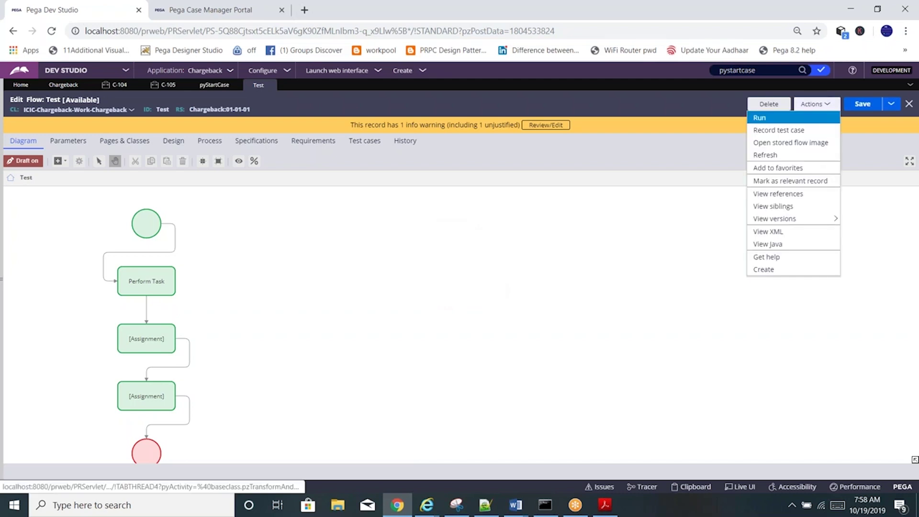
{"action": "left_click", "coordinate": [780, 121]}
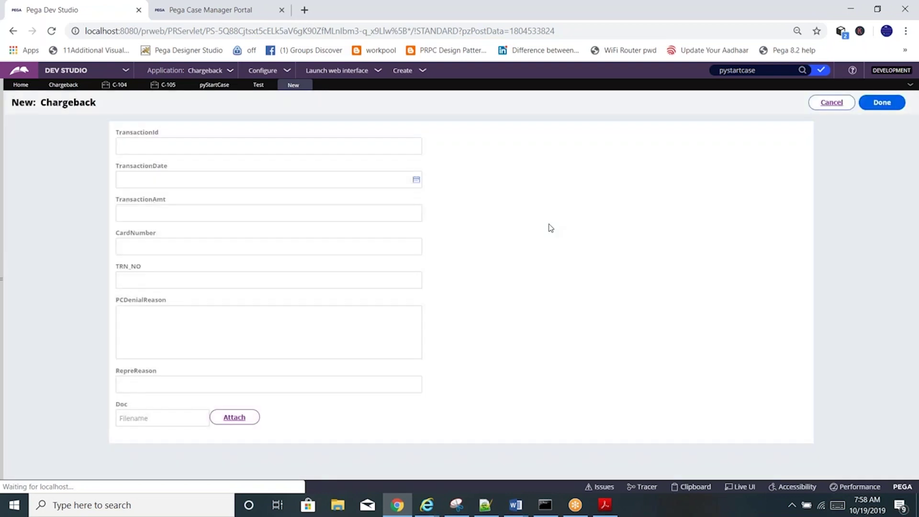
{"action": "left_click", "coordinate": [882, 102]}
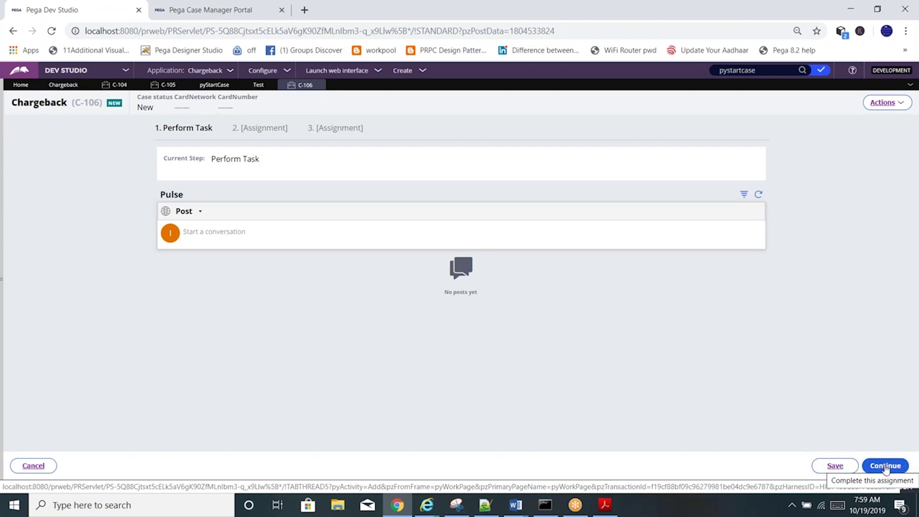
Step: Complete Perform Task, go back to it once, and continue through the screen flow to the third step
{"action": "left_click", "coordinate": [885, 467]}
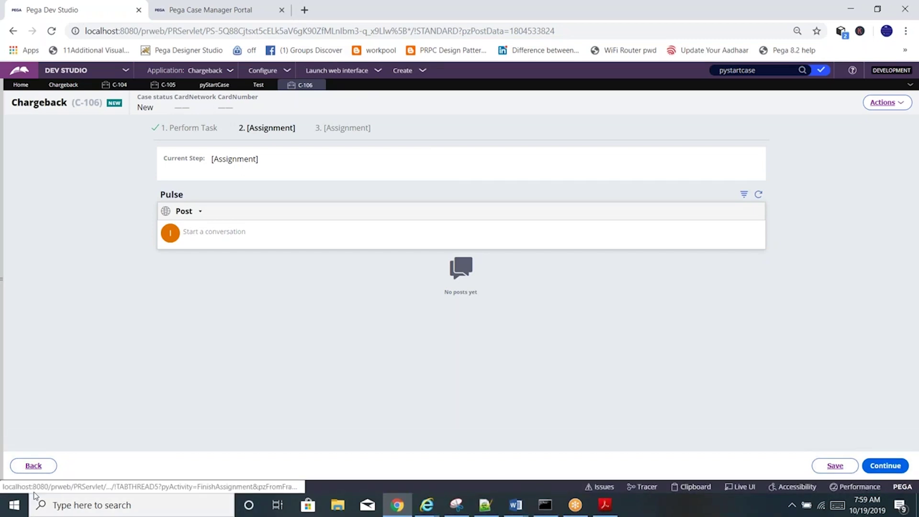
{"action": "left_click", "coordinate": [33, 467]}
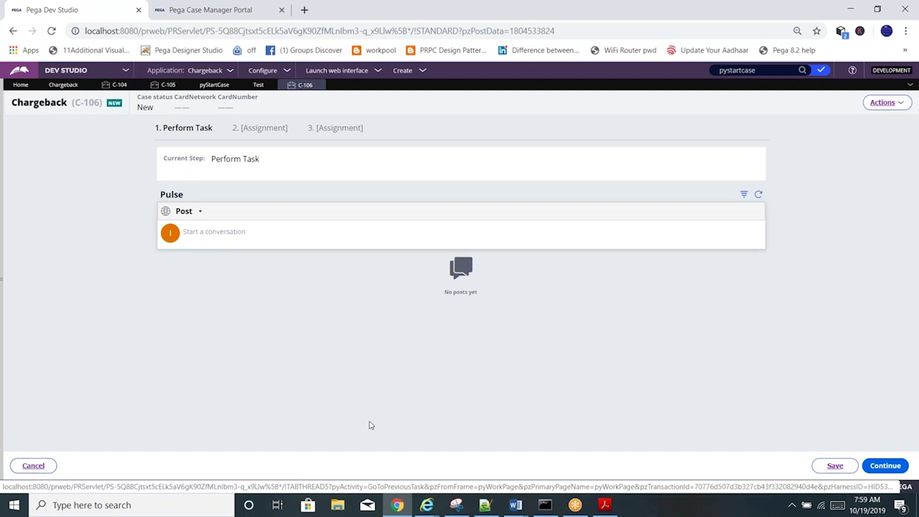
{"action": "left_click", "coordinate": [886, 466]}
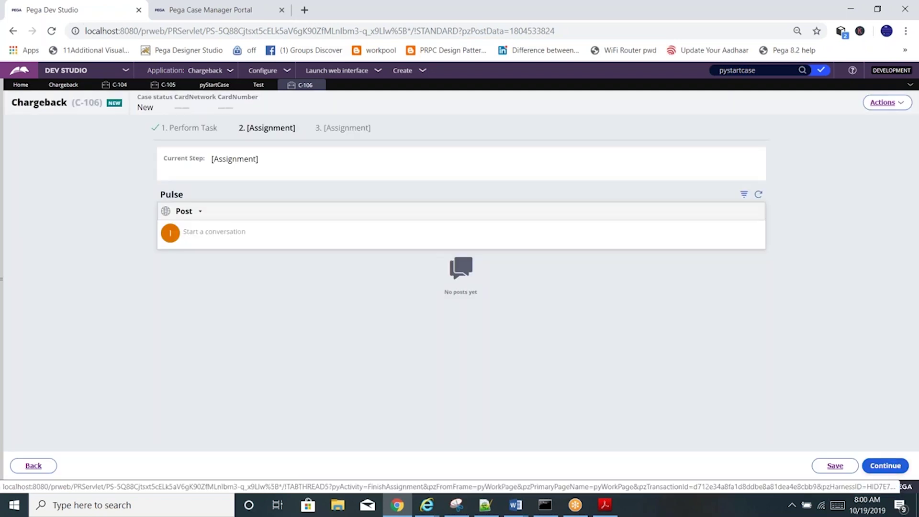
{"action": "left_click", "coordinate": [885, 466]}
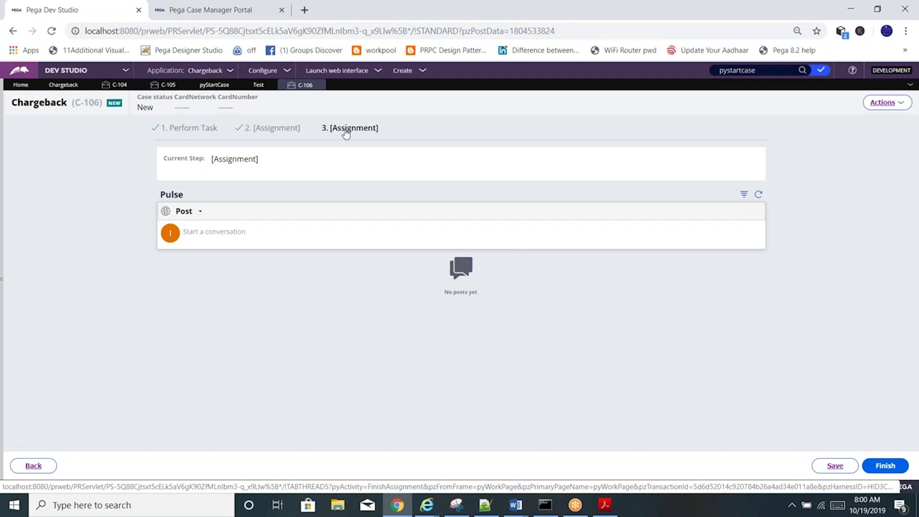
Step: Jump back to the Perform Task and second Assignment steps of the case, and return to the third step
{"action": "left_click", "coordinate": [190, 128]}
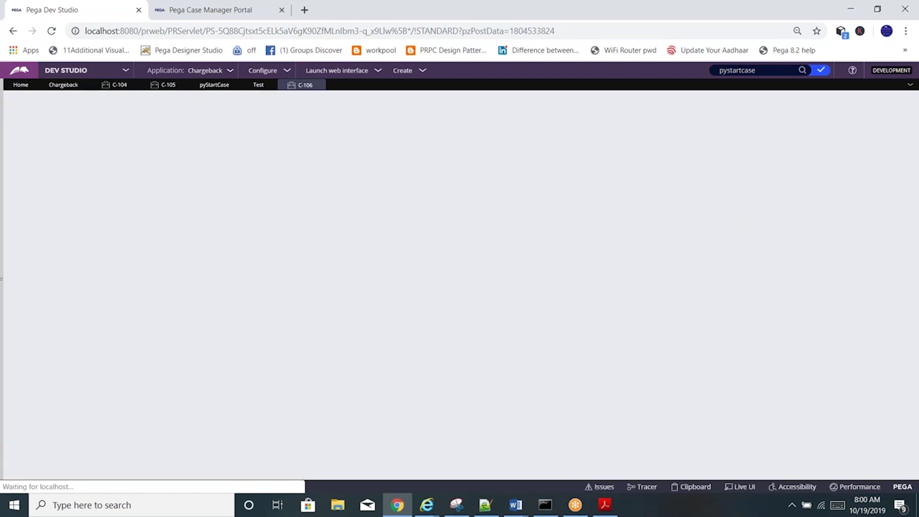
{"action": "left_click", "coordinate": [258, 129]}
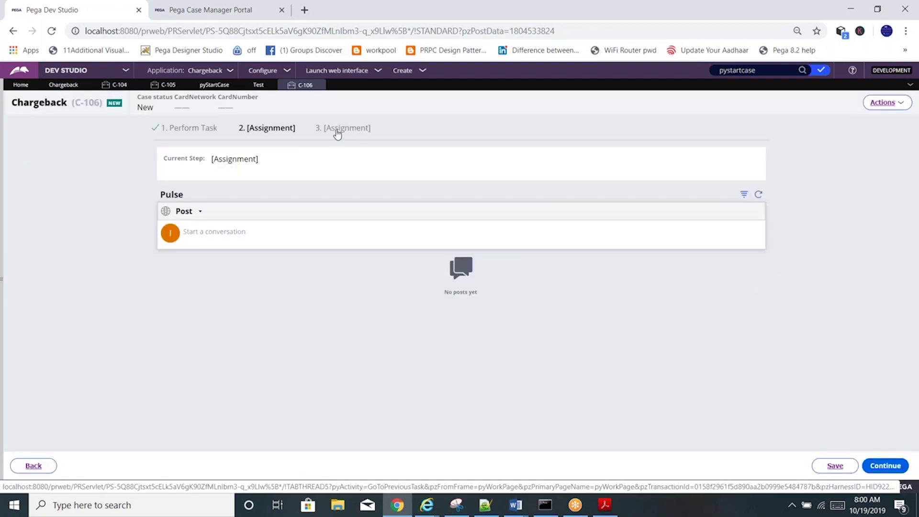
{"action": "left_click", "coordinate": [338, 134]}
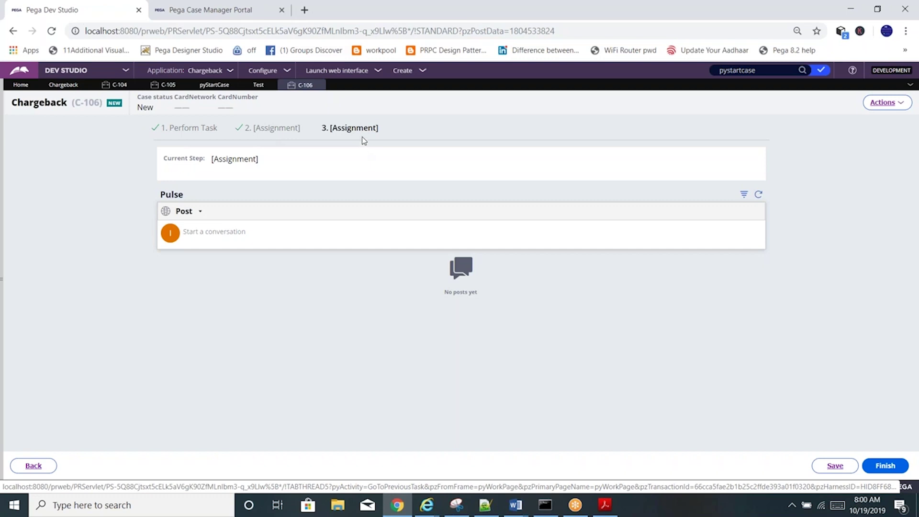
Step: Compare the earlier Chargeback case's Collect Claim Info form with the screen flow case, and reopen the Test flow diagram
{"action": "left_click", "coordinate": [168, 85]}
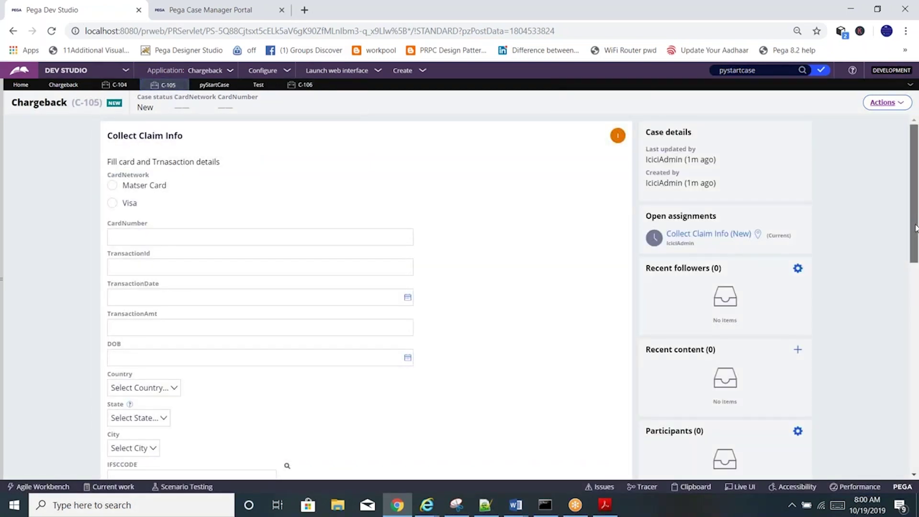
{"action": "left_click_drag", "start_coordinate": [918, 234], "coordinate": [918, 329]}
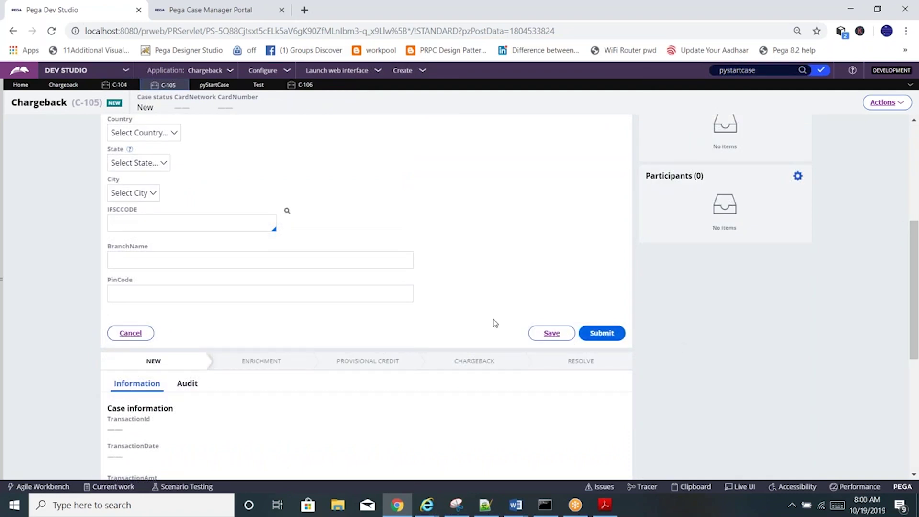
{"action": "left_click", "coordinate": [303, 84]}
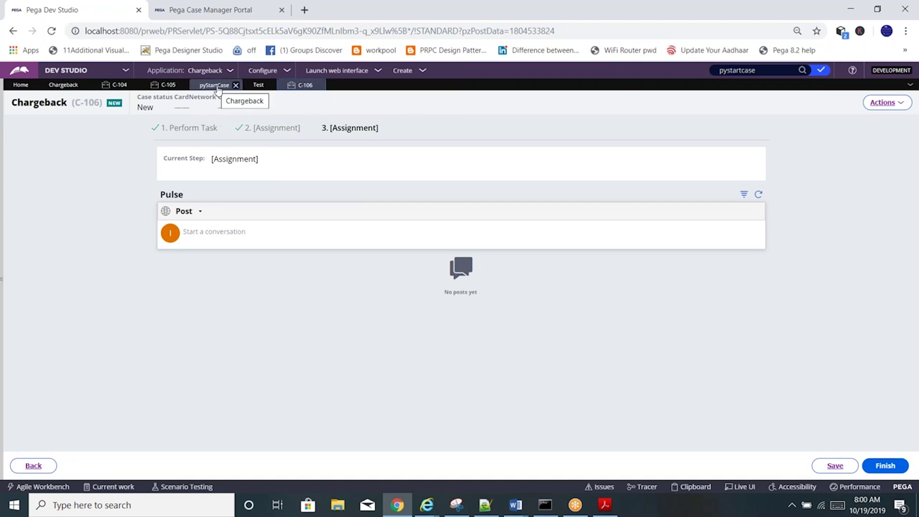
{"action": "left_click", "coordinate": [258, 86]}
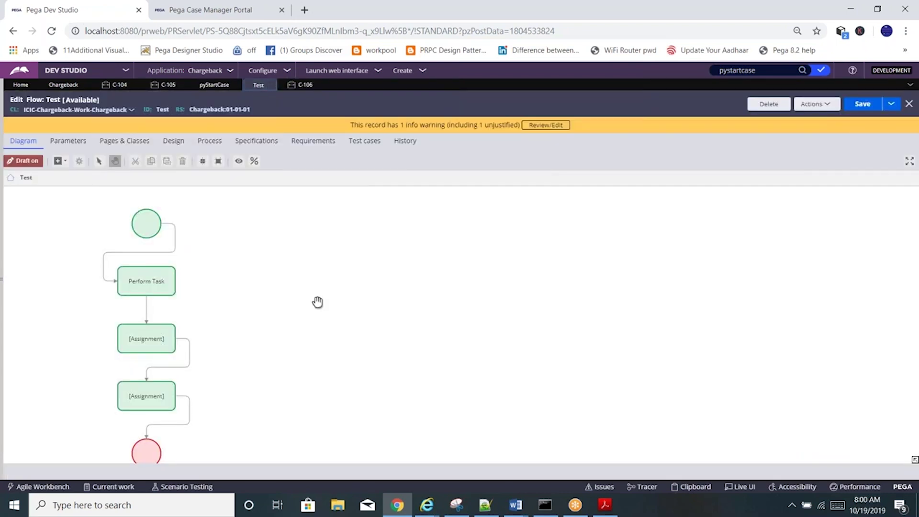
Step: Check the shapes offered in the Test flow, and replace "split for each" with "spin off" in the Notepad++ screen flow notes
{"action": "right_click", "coordinate": [318, 302]}
{"action": "mouse_move", "coordinate": [347, 309]}
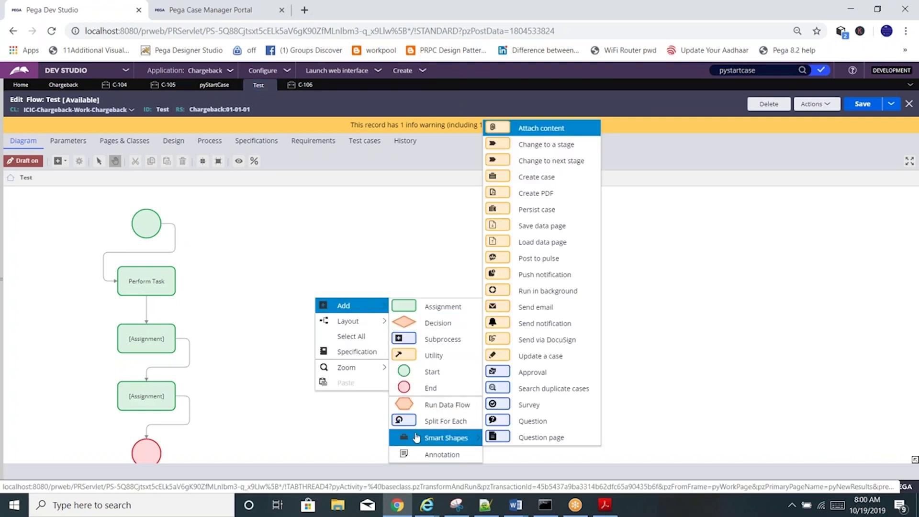
{"action": "left_click", "coordinate": [486, 505]}
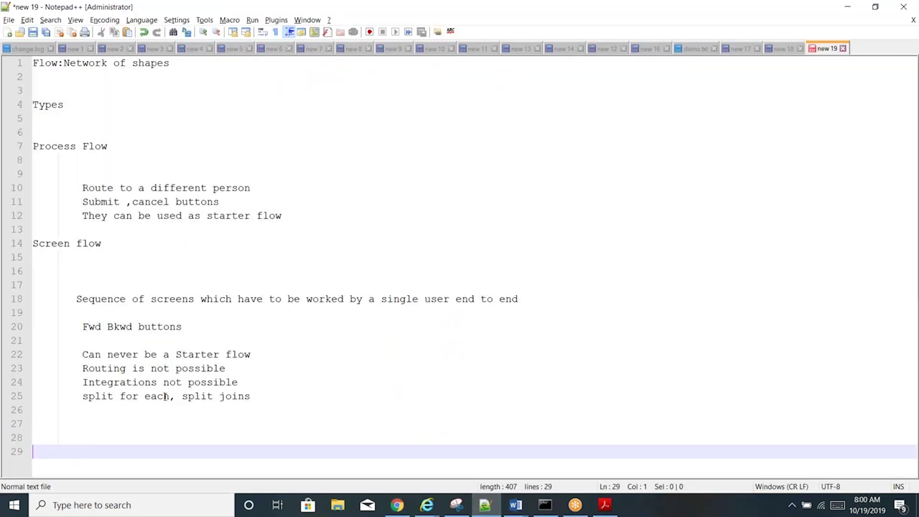
{"action": "left_click_drag", "start_coordinate": [172, 398], "coordinate": [81, 397]}
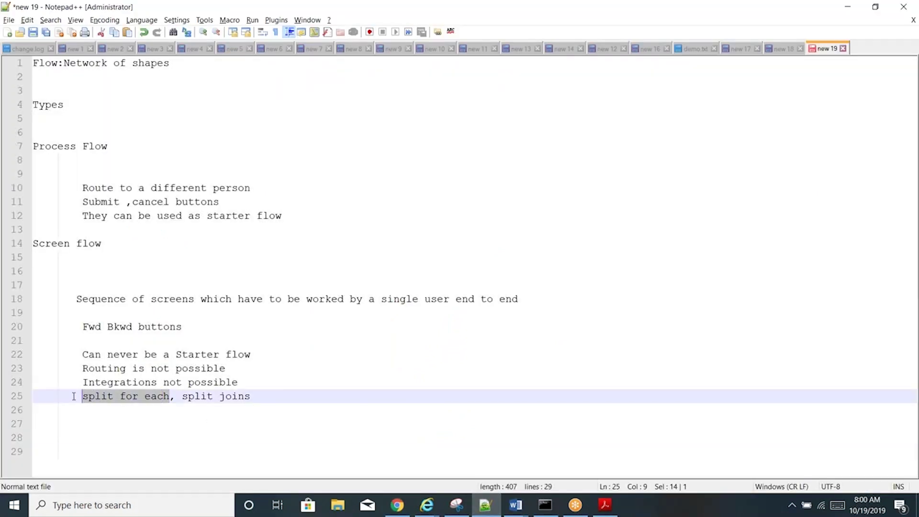
{"action": "key", "text": "BackSpace"}
{"action": "type", "text": "spin off"}
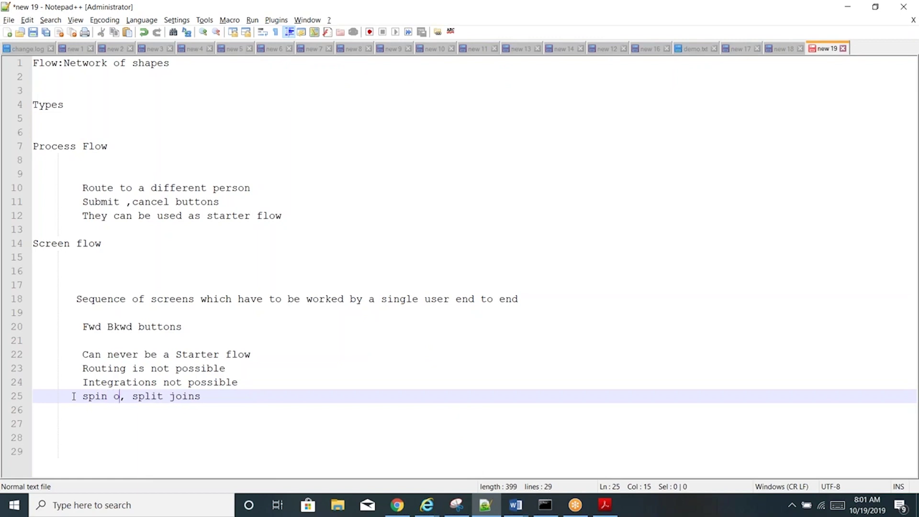
Step: Switch back to Pega in Chrome and examine which shapes can be added to the pyStartCase flow diagram
{"action": "key", "text": "alt+Tab"}
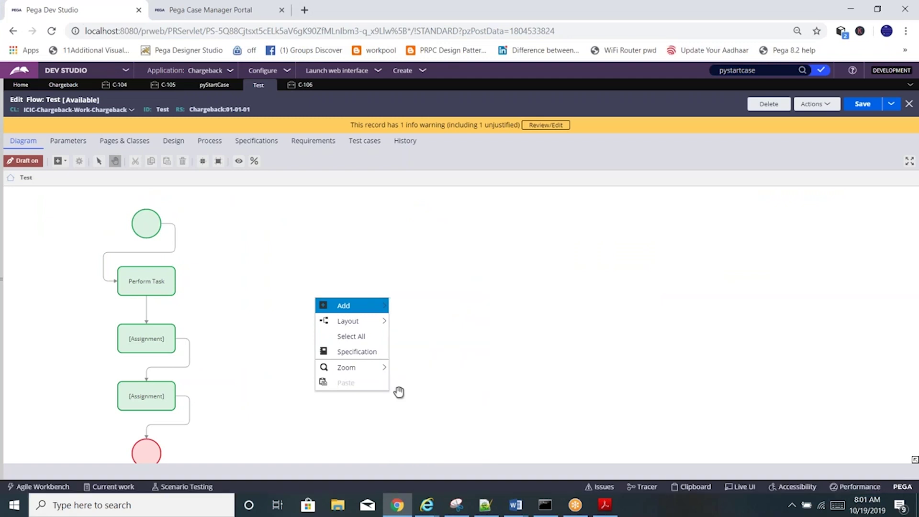
{"action": "mouse_move", "coordinate": [343, 305]}
{"action": "left_click", "coordinate": [205, 88]}
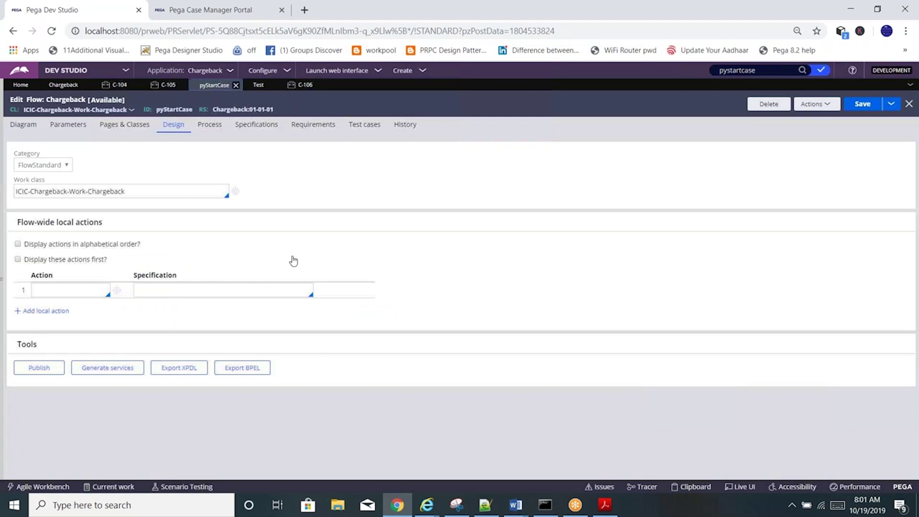
{"action": "left_click", "coordinate": [22, 129]}
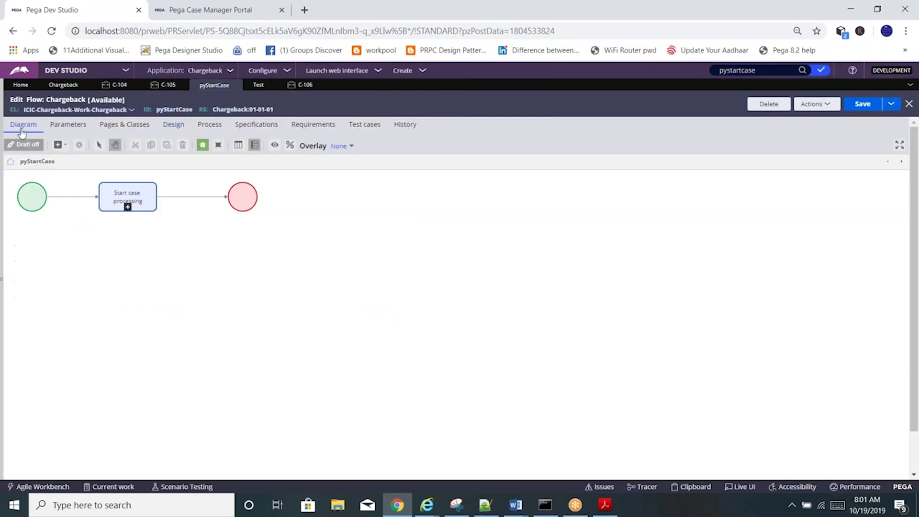
{"action": "right_click", "coordinate": [419, 315]}
{"action": "mouse_move", "coordinate": [472, 318]}
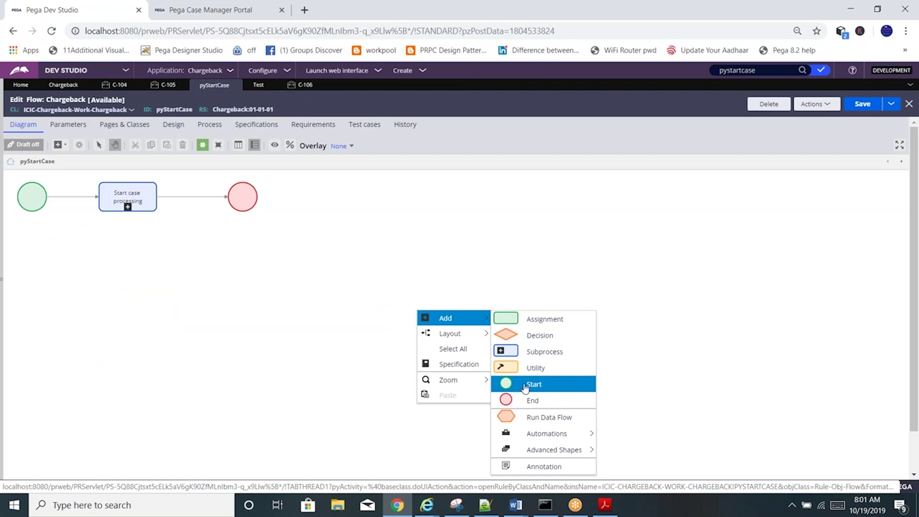
{"action": "mouse_move", "coordinate": [533, 456]}
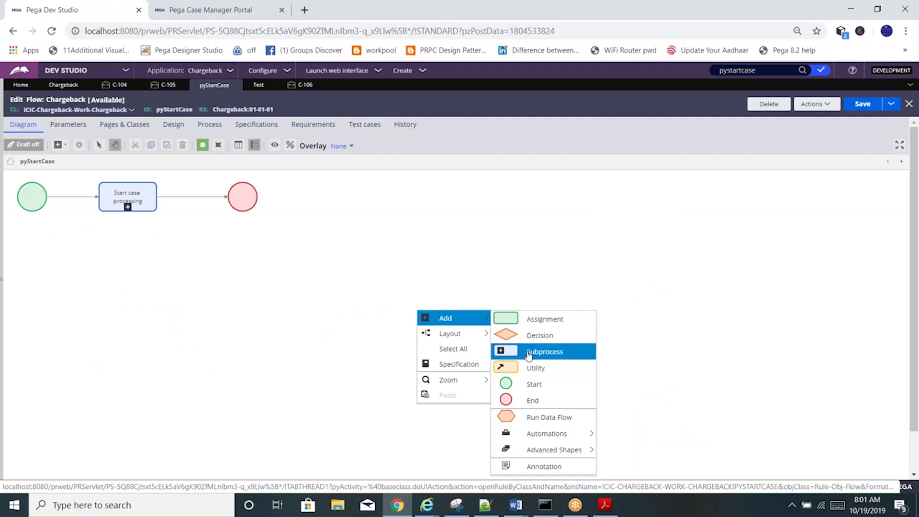
{"action": "left_click", "coordinate": [370, 256]}
Step: Examine which shapes can be added to the Test screen flow diagram for comparison
{"action": "left_click", "coordinate": [254, 89]}
{"action": "right_click", "coordinate": [295, 329]}
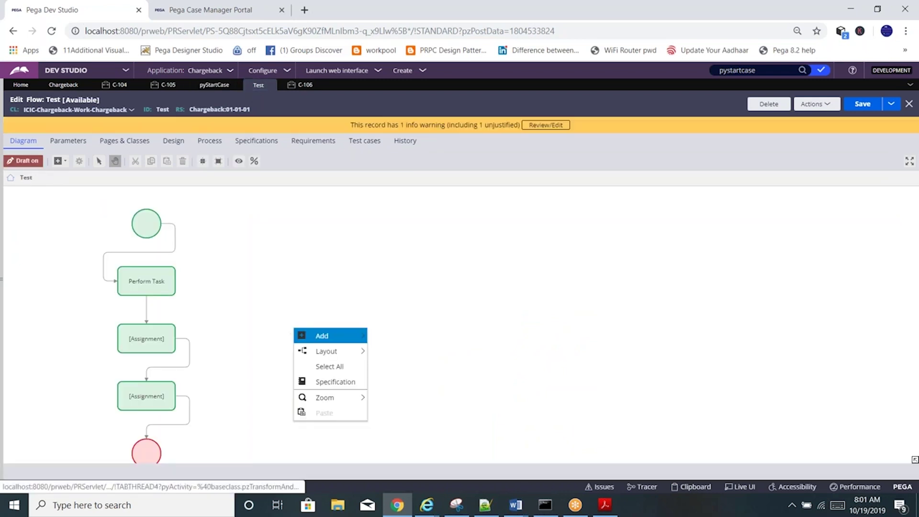
{"action": "mouse_move", "coordinate": [309, 335]}
{"action": "mouse_move", "coordinate": [397, 324]}
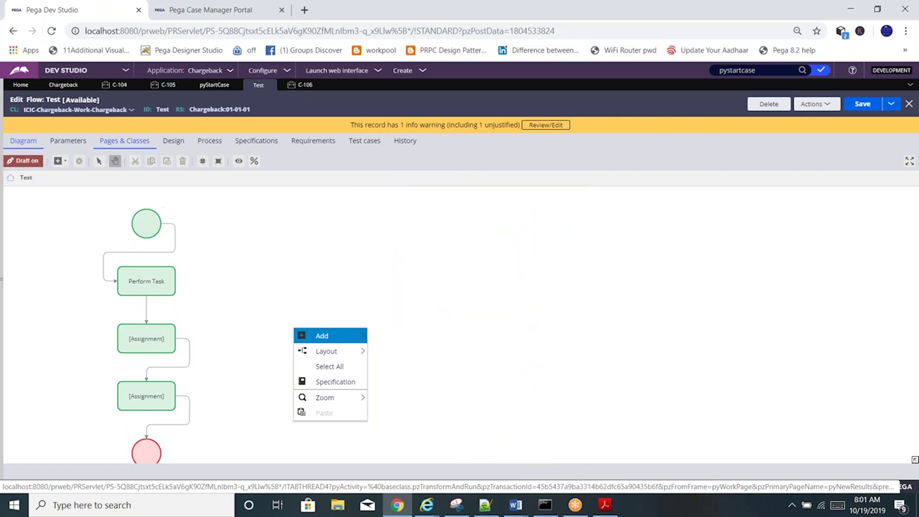
Step: Examine the advanced shapes available in the pyStartCase process flow, and compare its diagram with the Test flow
{"action": "left_click", "coordinate": [214, 86]}
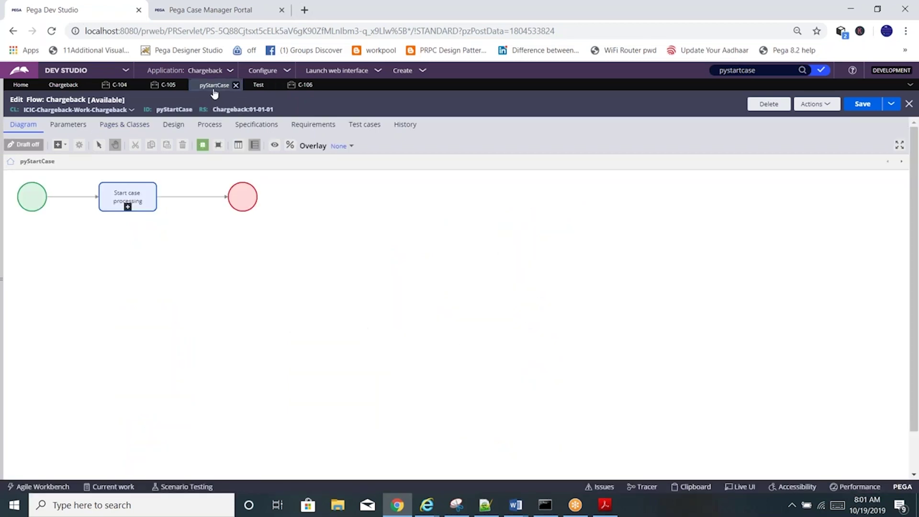
{"action": "right_click", "coordinate": [399, 296]}
{"action": "mouse_move", "coordinate": [421, 304]}
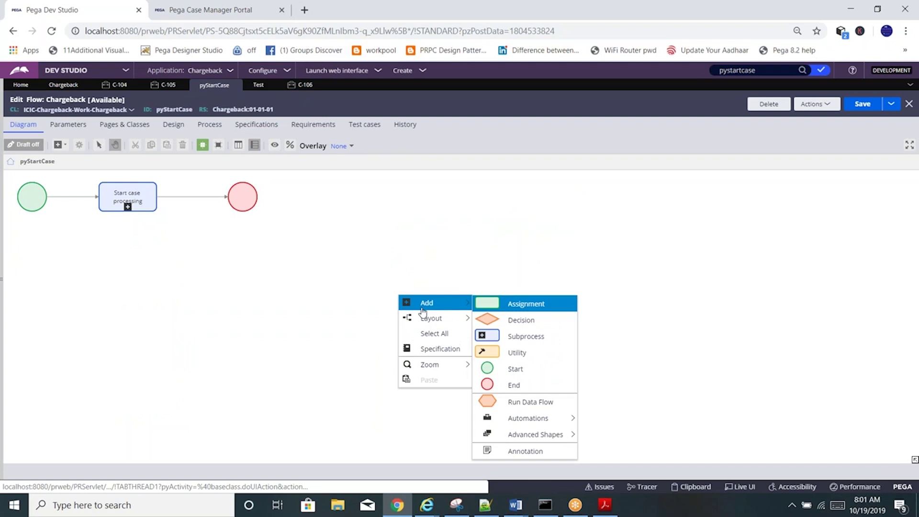
{"action": "mouse_move", "coordinate": [505, 436]}
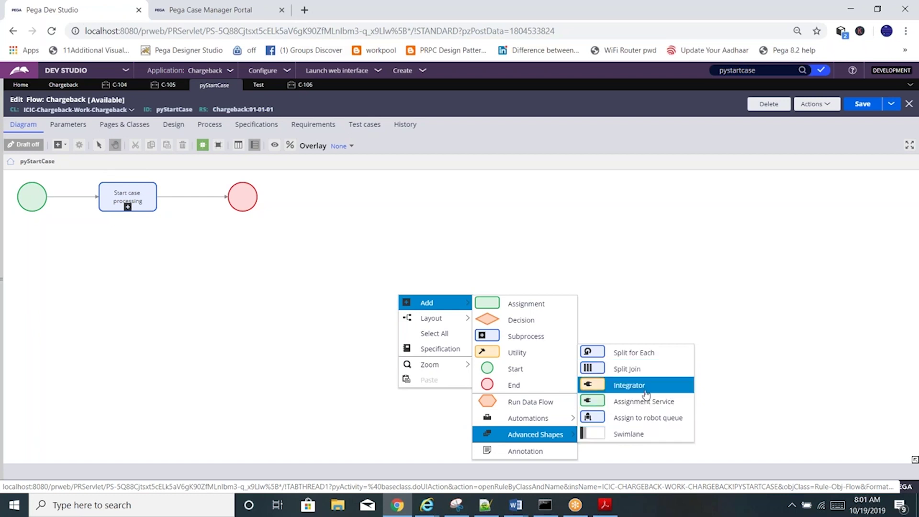
{"action": "left_click", "coordinate": [683, 301]}
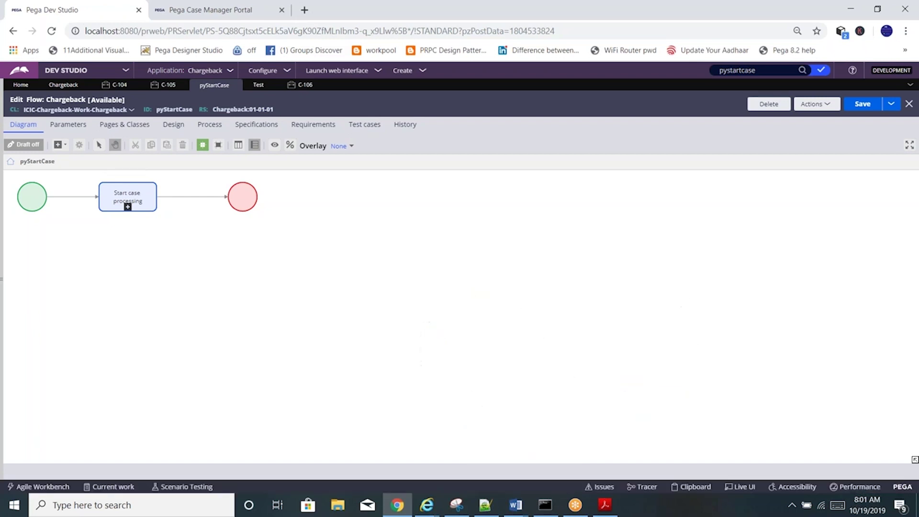
{"action": "left_click", "coordinate": [257, 86]}
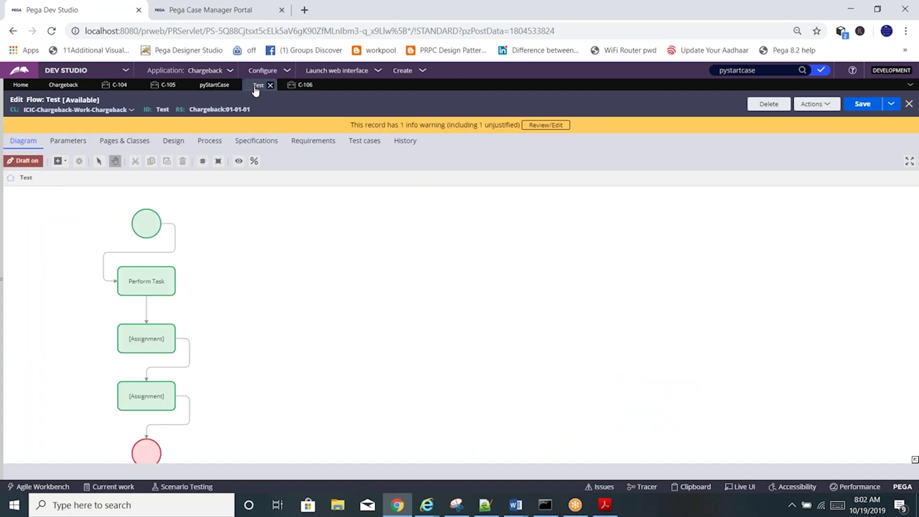
{"action": "left_click", "coordinate": [215, 86]}
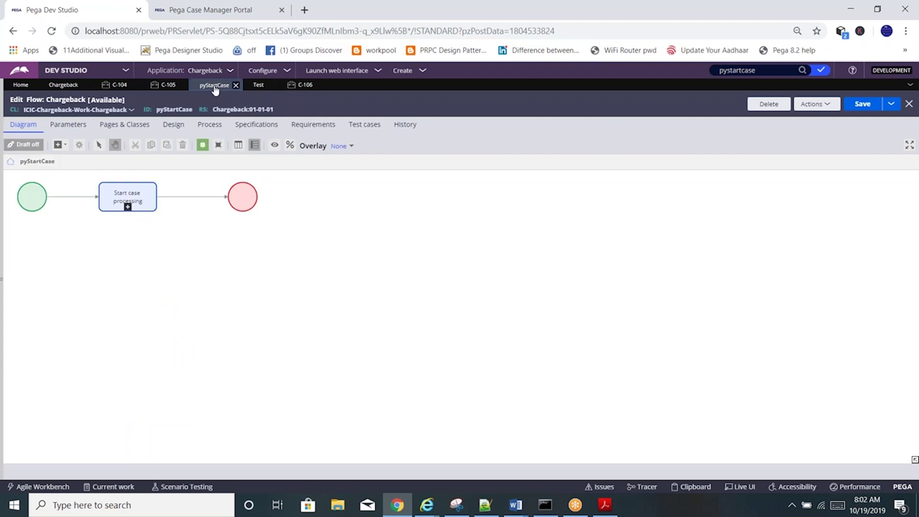
{"action": "left_click", "coordinate": [845, 13]}
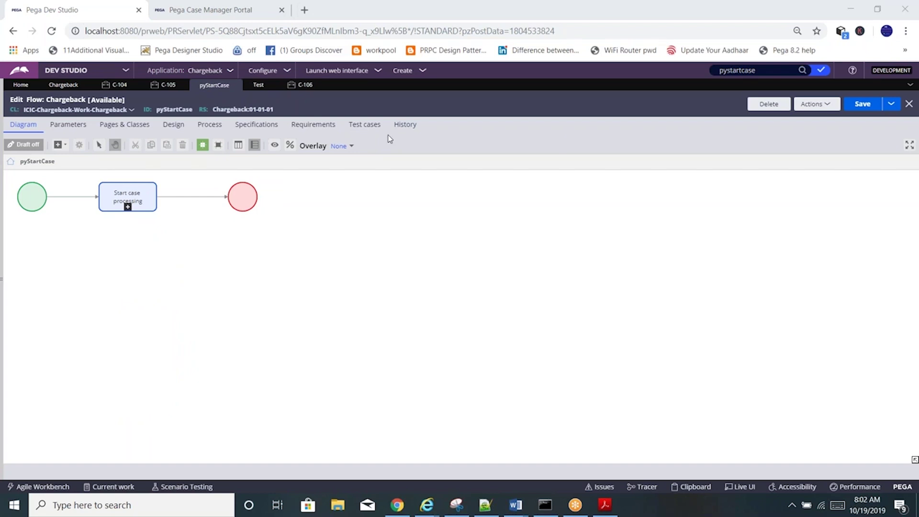
Step: Review the properties of the Perform Task assignment in the Test flow, and close them without changes
{"action": "left_click", "coordinate": [256, 85]}
{"action": "left_click", "coordinate": [156, 281]}
{"action": "left_click", "coordinate": [156, 281]}
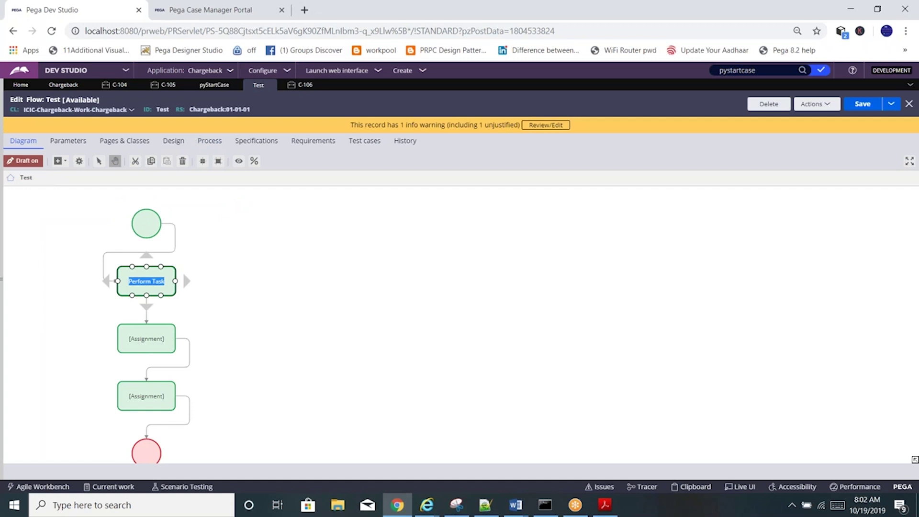
{"action": "left_click", "coordinate": [250, 281]}
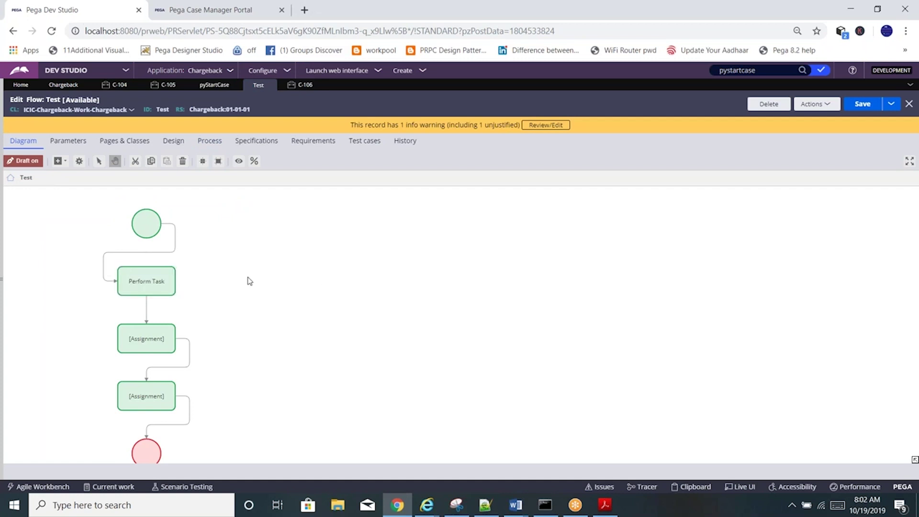
{"action": "left_click", "coordinate": [135, 284]}
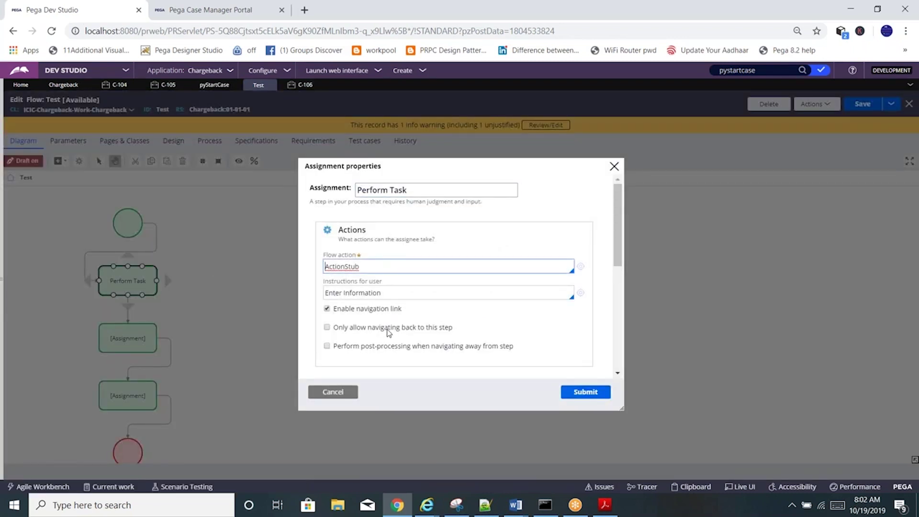
{"action": "left_click", "coordinate": [339, 396]}
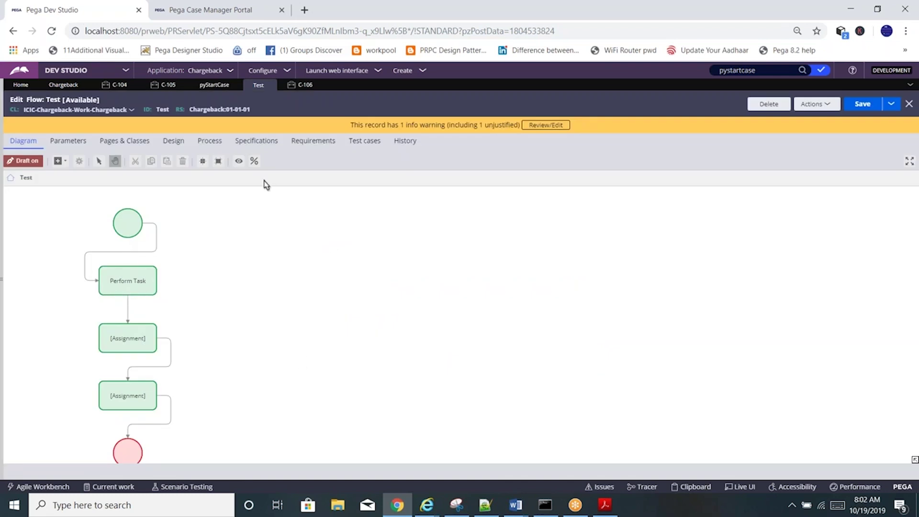
Step: Revisit the pyStartCase flow, then switch to the PEGA-Course-Content document in Word and go to its Managing Rules section
{"action": "left_click", "coordinate": [207, 87]}
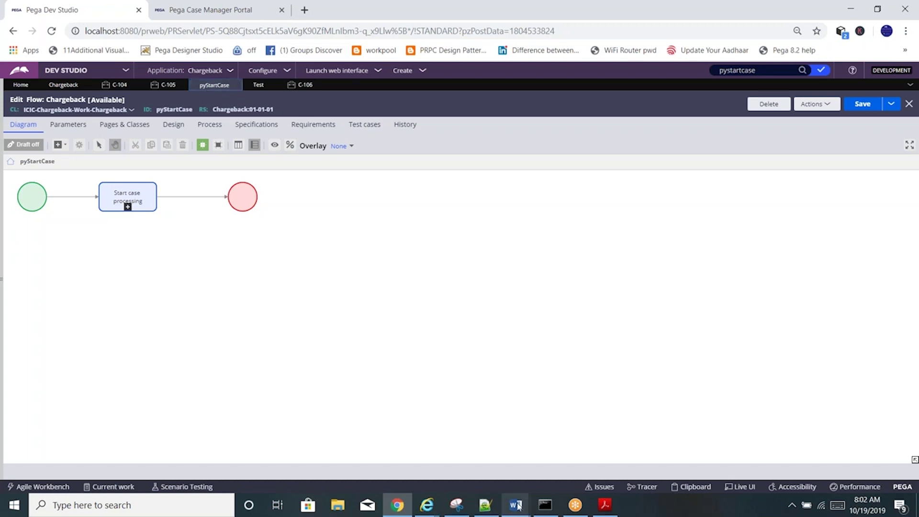
{"action": "mouse_move", "coordinate": [506, 509]}
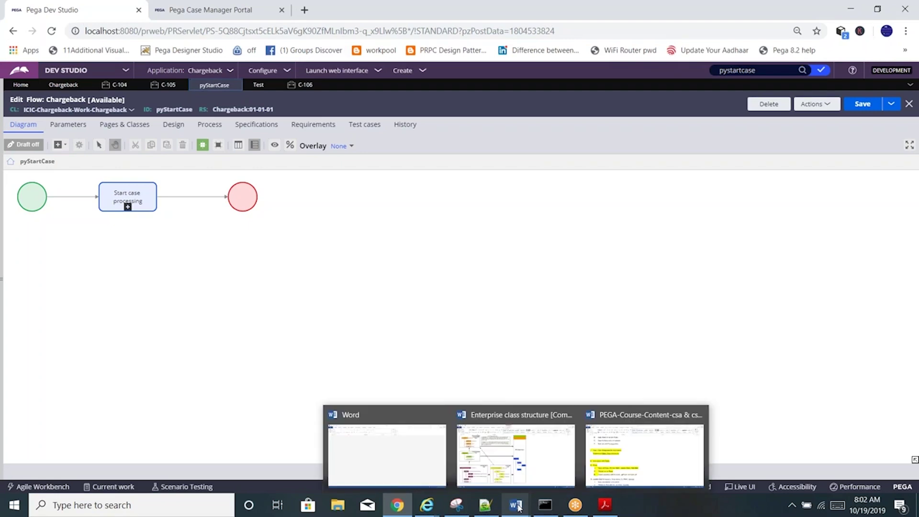
{"action": "left_click", "coordinate": [641, 472]}
{"action": "left_click", "coordinate": [313, 415]}
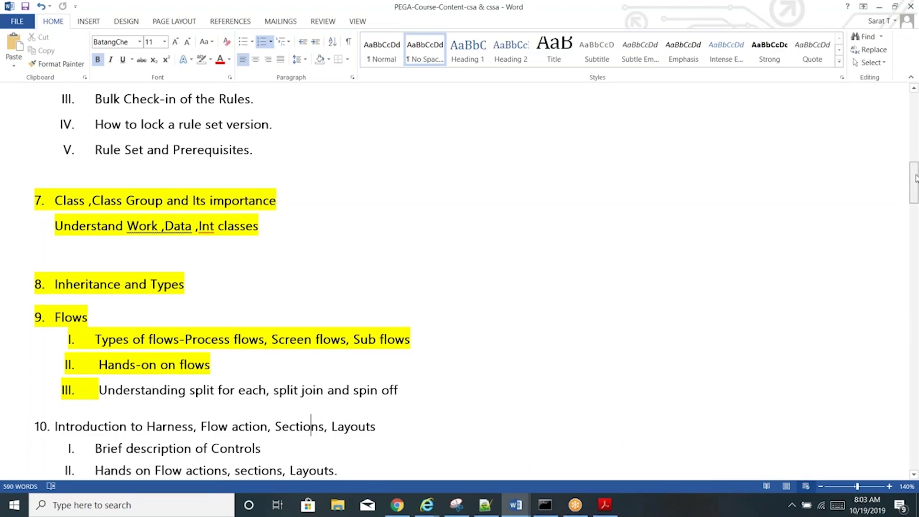
{"action": "scroll", "coordinate": [916, 182], "scroll_direction": "down", "scroll_amount": 1}
{"action": "left_click_drag", "start_coordinate": [916, 182], "coordinate": [904, 160]}
{"action": "left_click", "coordinate": [266, 272]}
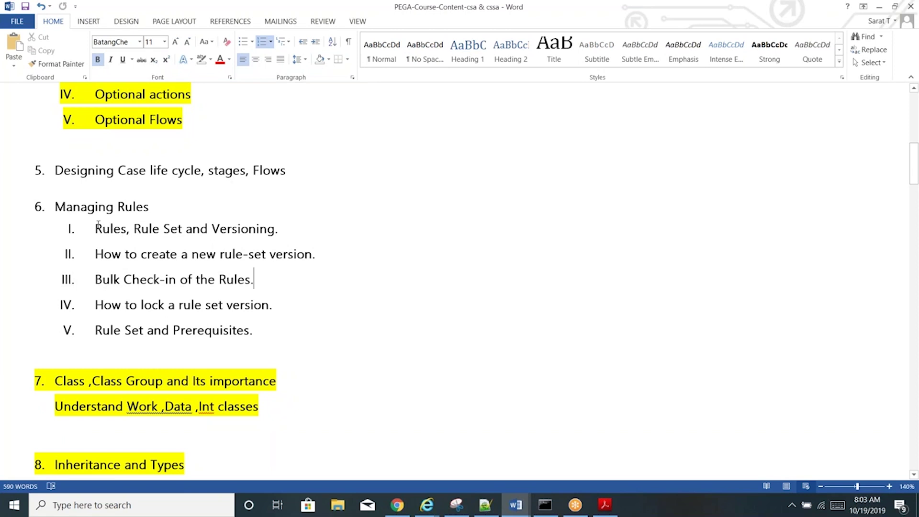
Step: Highlight the item "Rules, Rule Set and Versioning." under Managing Rules in yellow and save the document
{"action": "left_click_drag", "start_coordinate": [96, 228], "coordinate": [294, 222]}
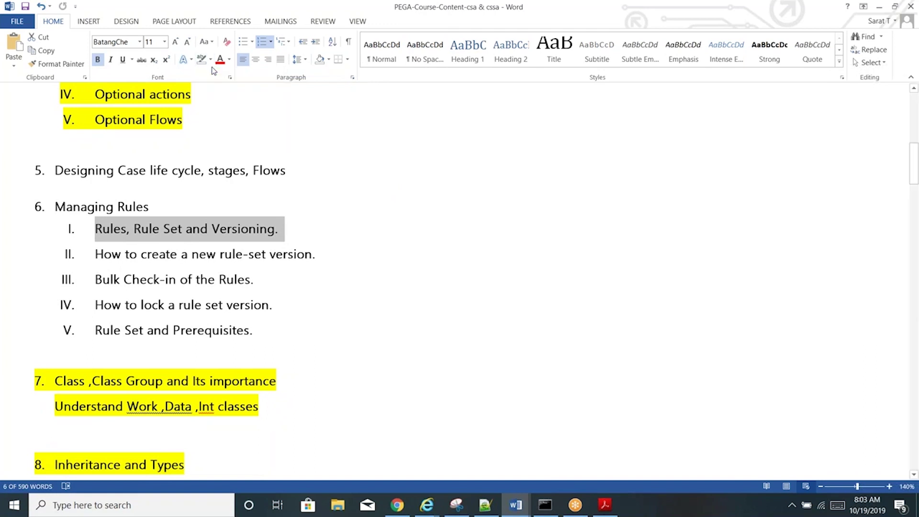
{"action": "left_click", "coordinate": [210, 59]}
{"action": "left_click", "coordinate": [209, 78]}
{"action": "key", "text": "Right"}
{"action": "left_click", "coordinate": [25, 7]}
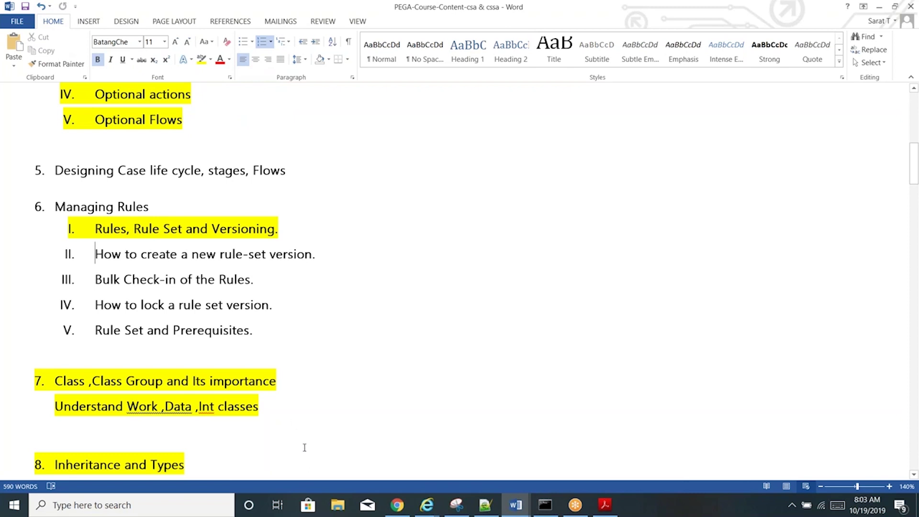
Step: Switch to Notepad++ and clear all of the flow notes from the new 19 file
{"action": "left_click", "coordinate": [485, 506]}
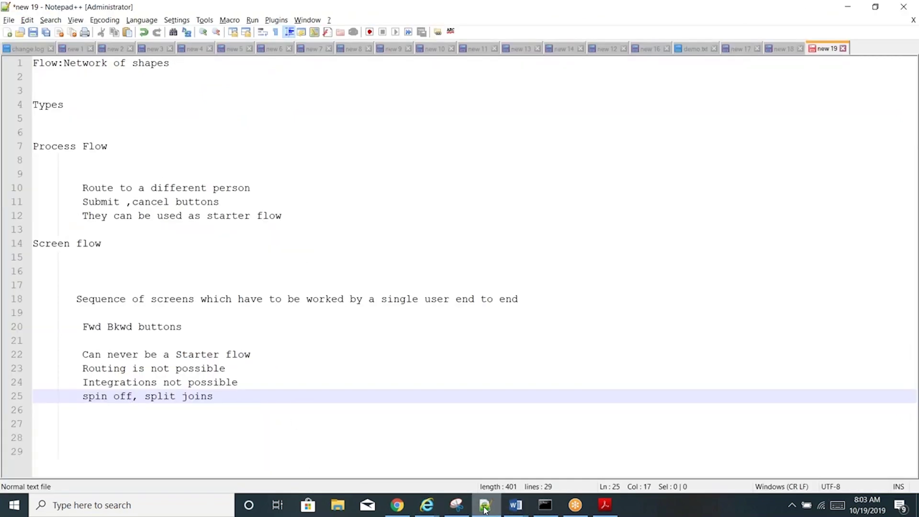
{"action": "left_click", "coordinate": [314, 413]}
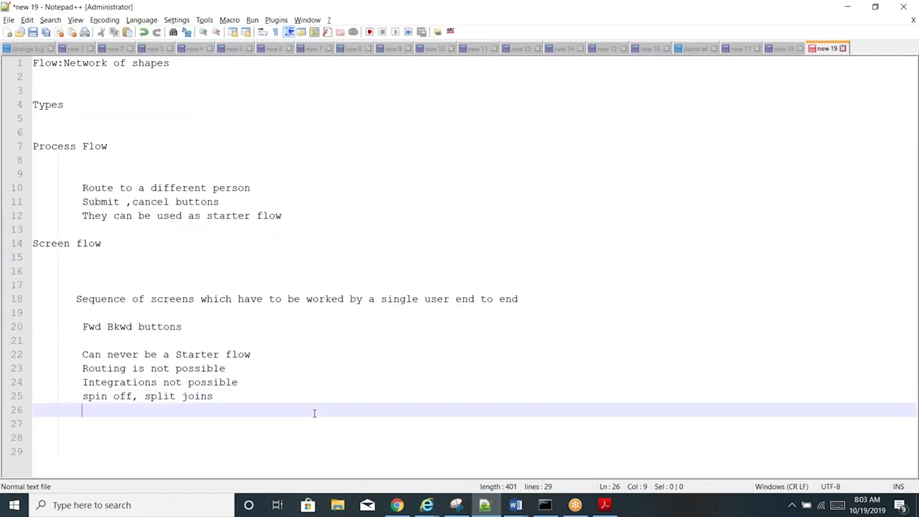
{"action": "key", "text": "ctrl+a"}
{"action": "key", "text": "Delete"}
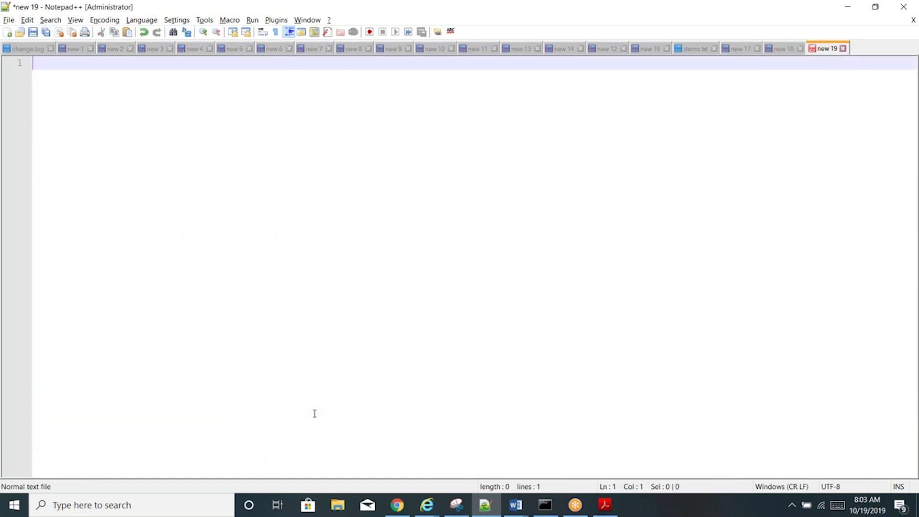
Step: Write the heading "Rule:" and, four lines below it, the definition "Any executeable piece of code"
{"action": "type", "text": "Rules"}
{"action": "key", "text": "BackSpace"}
{"action": "type", "text": ":"}
{"action": "key", "text": "Return"}
{"action": "key", "text": "Return"}
{"action": "key", "text": "Return"}
{"action": "key", "text": "Return"}
{"action": "type", "text": "An"}
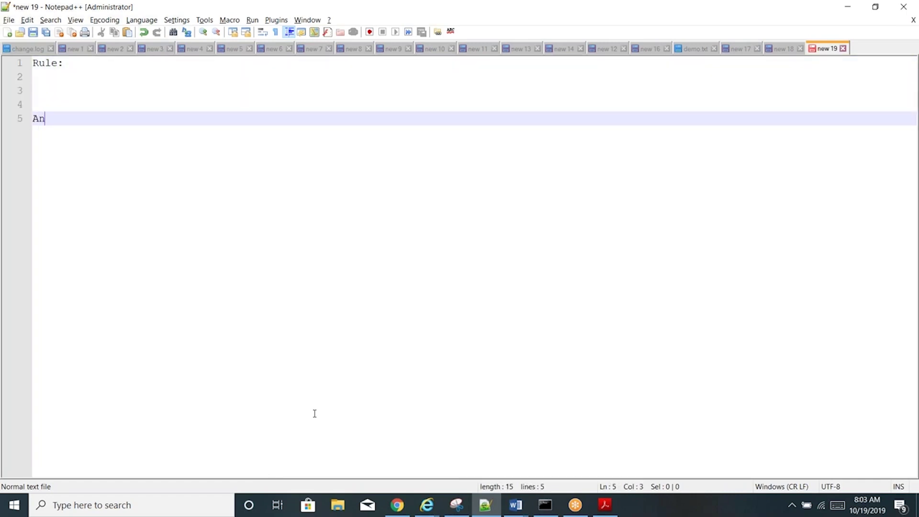
{"action": "type", "text": "y executec"}
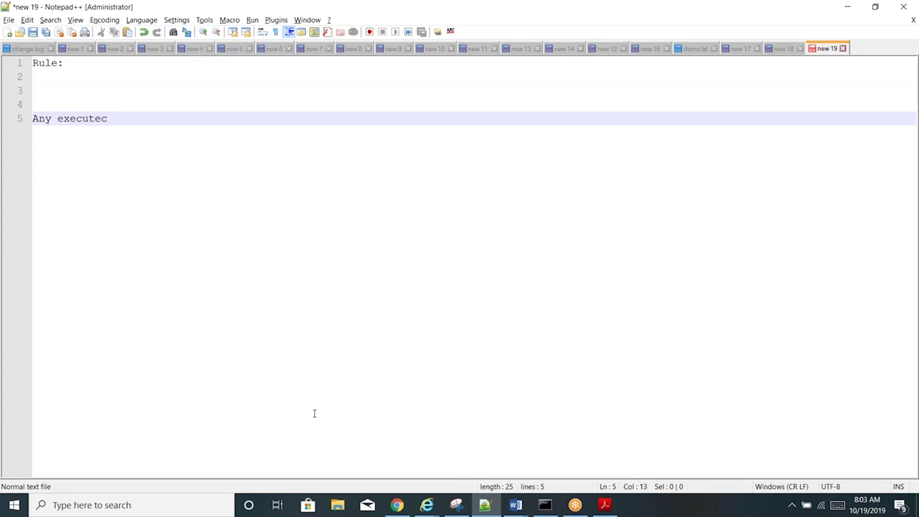
{"action": "key", "text": "BackSpace"}
{"action": "type", "text": "able piece of code"}
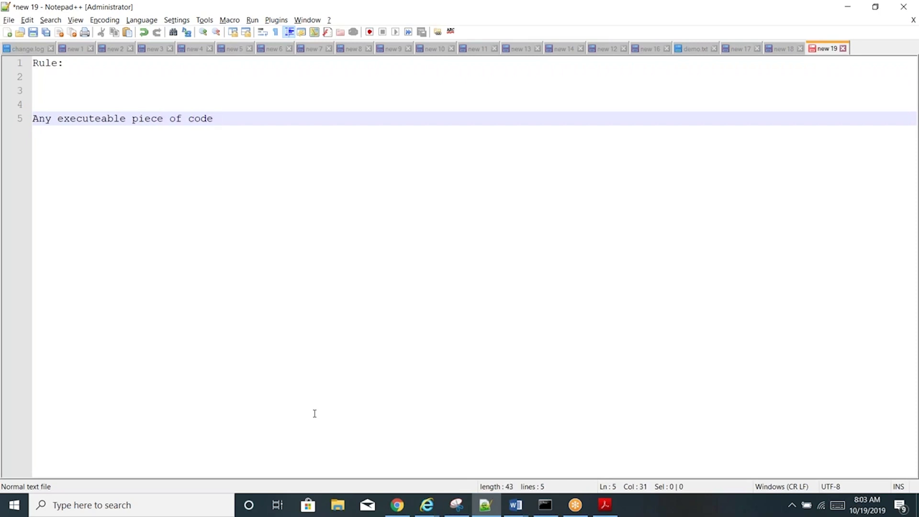
Step: Add the line "Inherit from Rule- class of pega" three lines below the rule definition
{"action": "key", "text": "Return"}
{"action": "key", "text": "Return"}
{"action": "key", "text": "Return"}
{"action": "type", "text": "Rule- "}
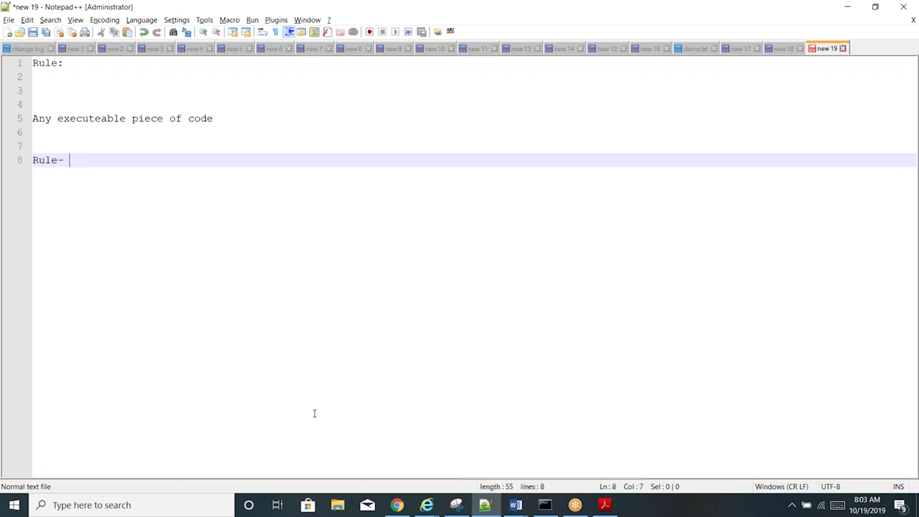
{"action": "type", "text": "class of pega"}
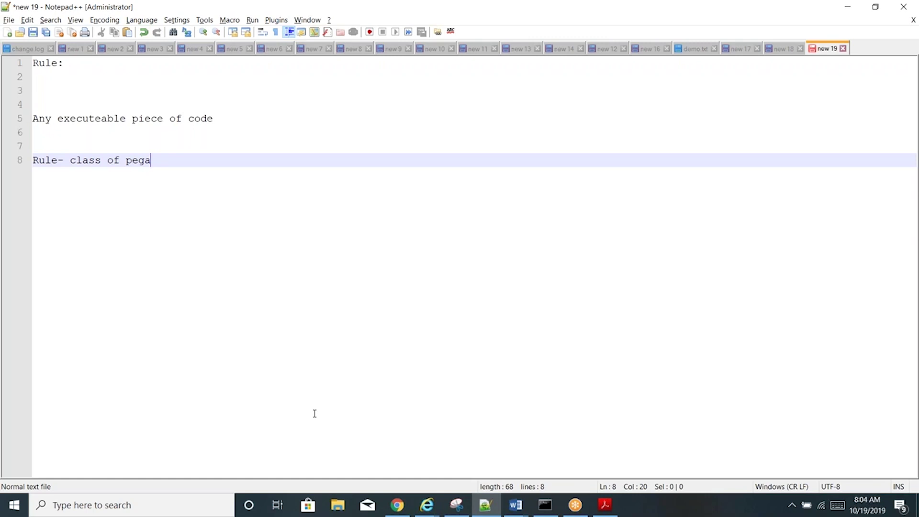
{"action": "key", "text": "Home"}
{"action": "type", "text": "In"}
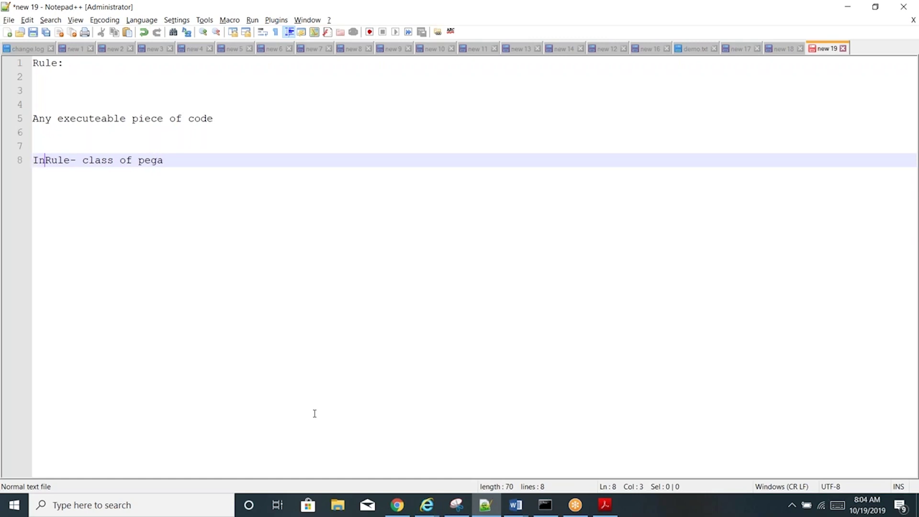
{"action": "type", "text": "herit fro"}
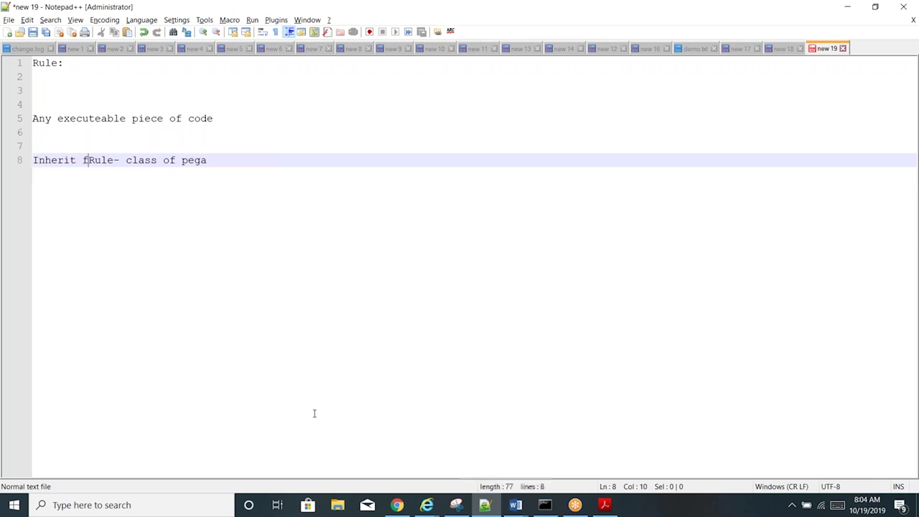
{"action": "type", "text": "m"}
Step: Write the heading "Types:" three lines below the inheritance note and list "Flow" two lines under it
{"action": "key", "text": "End"}
{"action": "key", "text": "Return"}
{"action": "key", "text": "Return"}
{"action": "key", "text": "Return"}
{"action": "type", "text": "Ty"}
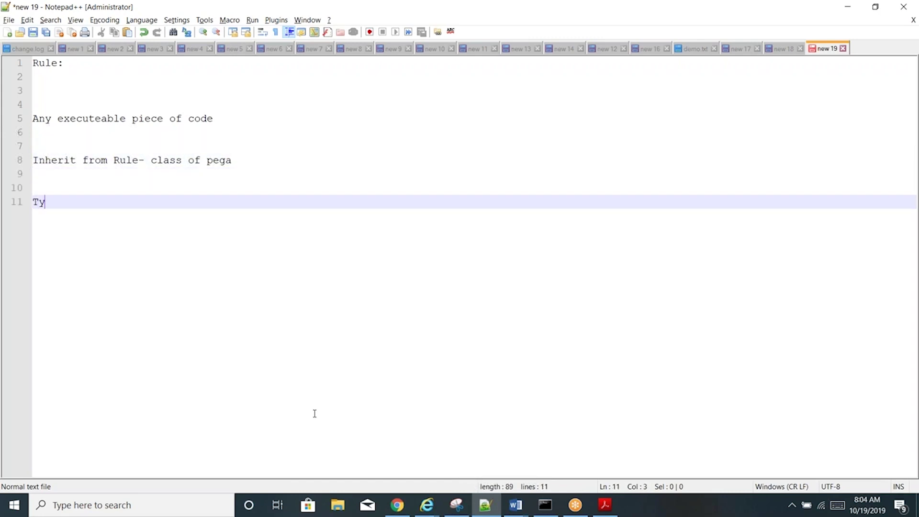
{"action": "type", "text": "pes:"}
{"action": "key", "text": "Return"}
{"action": "key", "text": "Return"}
{"action": "type", "text": "Flow"}
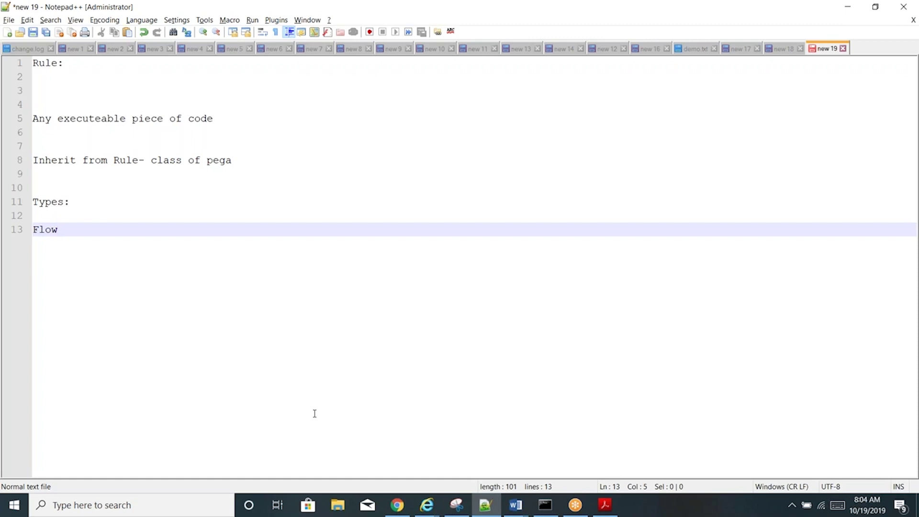
Step: Extend the types list below Flow with decision, Activity, Flowaction, section, validation and soap service, one per line
{"action": "key", "text": "Return"}
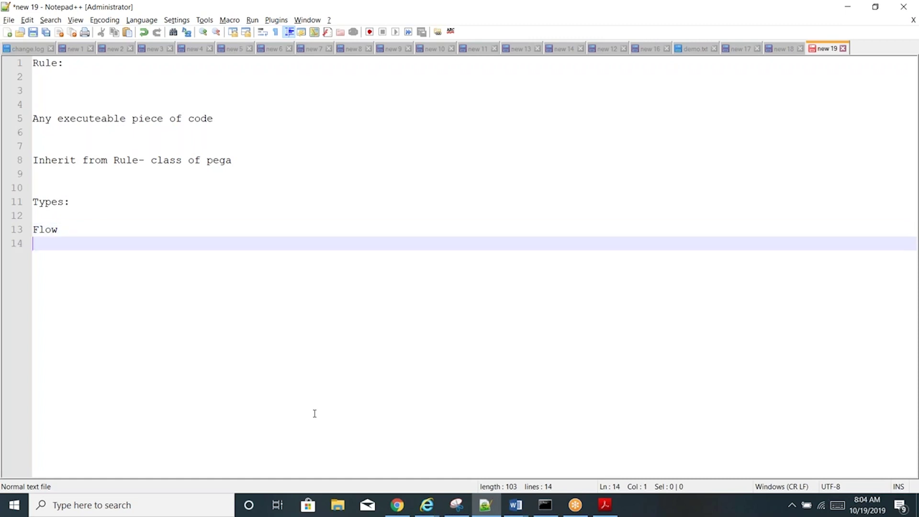
{"action": "type", "text": "decision"}
{"action": "key", "text": "Return"}
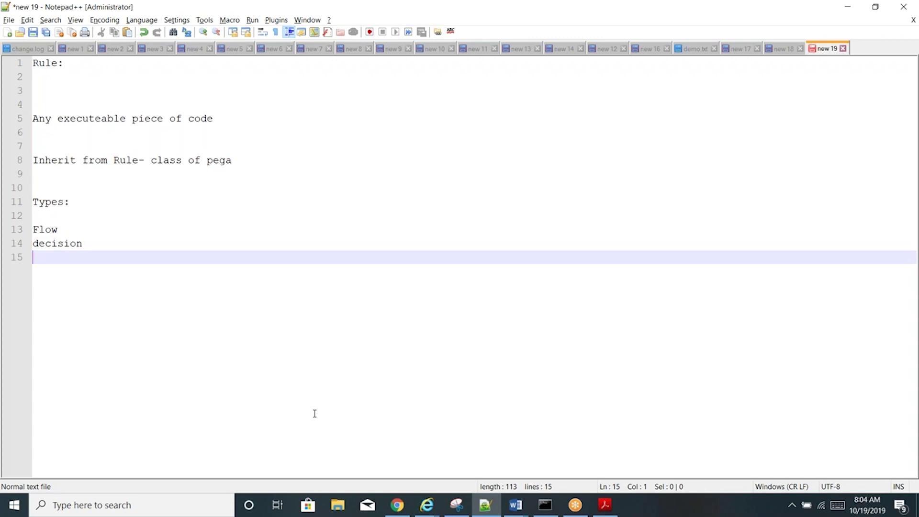
{"action": "type", "text": "Activity"}
{"action": "key", "text": "Return"}
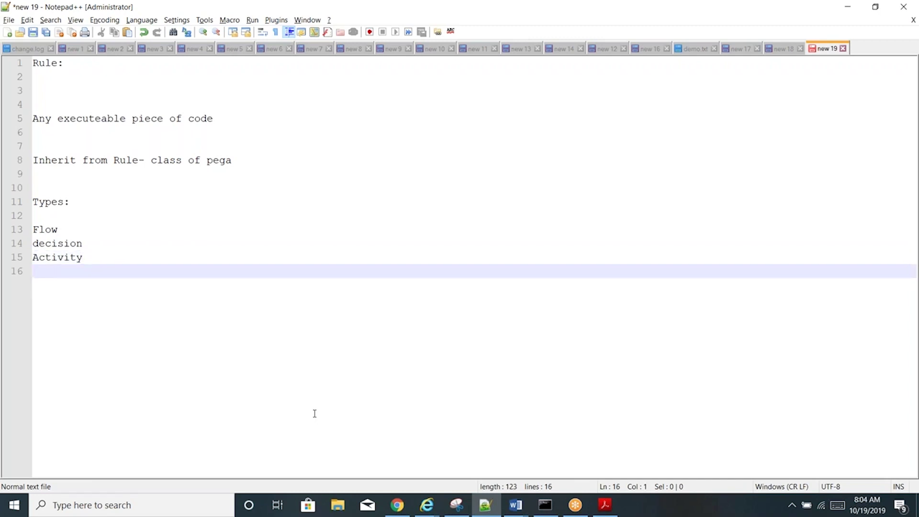
{"action": "type", "text": "Flowaction"}
{"action": "key", "text": "Return"}
{"action": "type", "text": "section"}
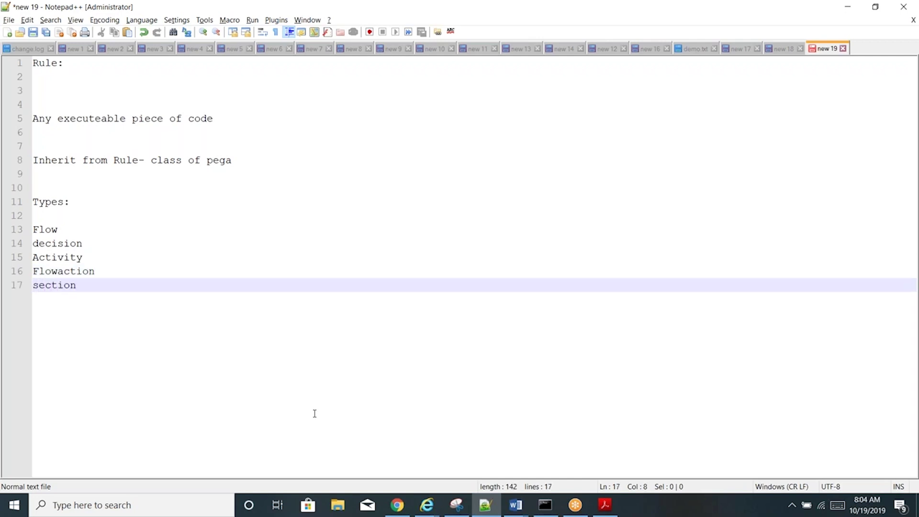
{"action": "key", "text": "Return"}
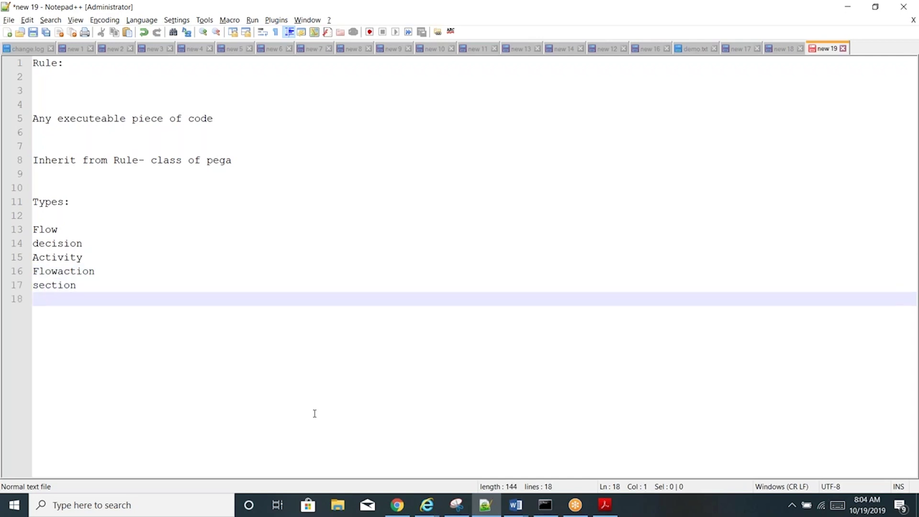
{"action": "type", "text": "validation"}
{"action": "key", "text": "Return"}
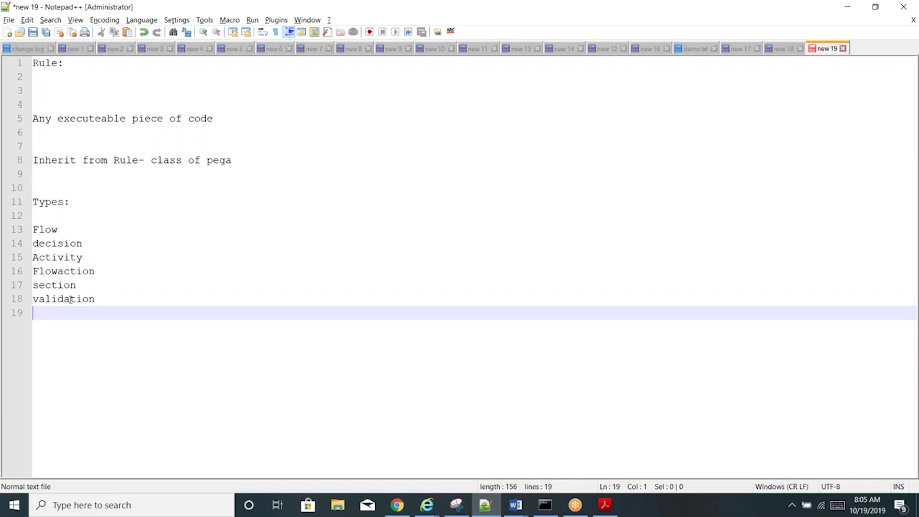
{"action": "type", "text": "ap service"}
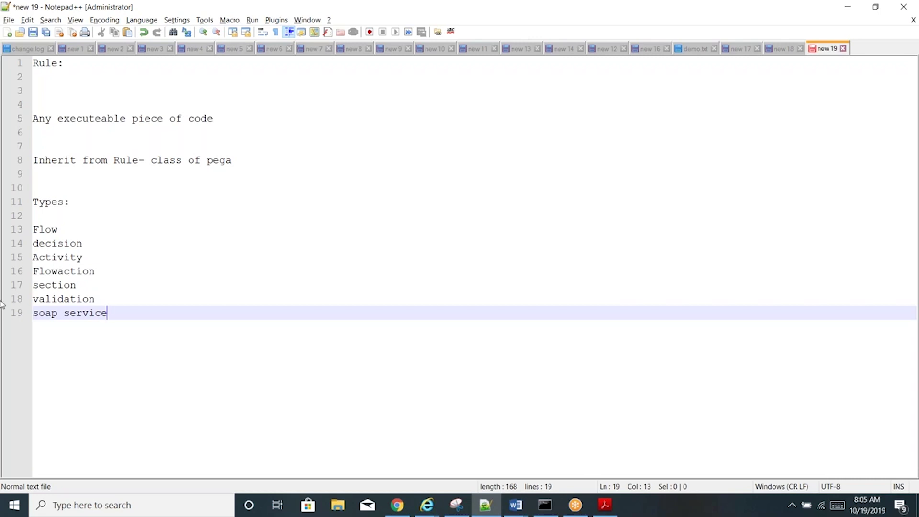
Step: Review the listed rule types from Flow to soap service, marking entries in the list one at a time
{"action": "double_click", "coordinate": [48, 299]}
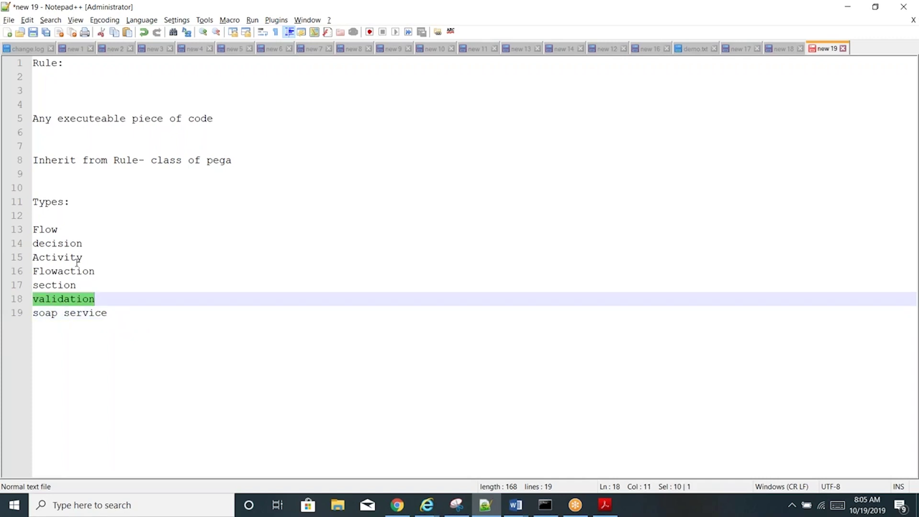
{"action": "double_click", "coordinate": [47, 244]}
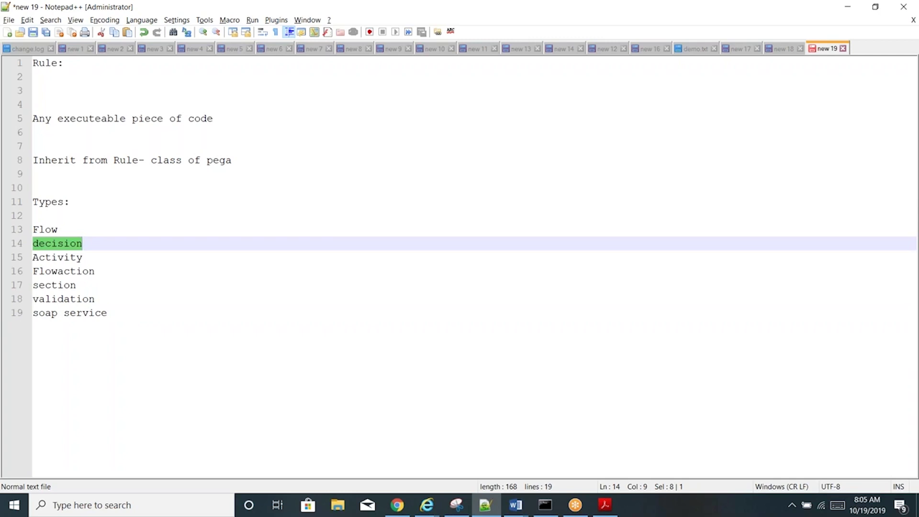
{"action": "left_click", "coordinate": [56, 227]}
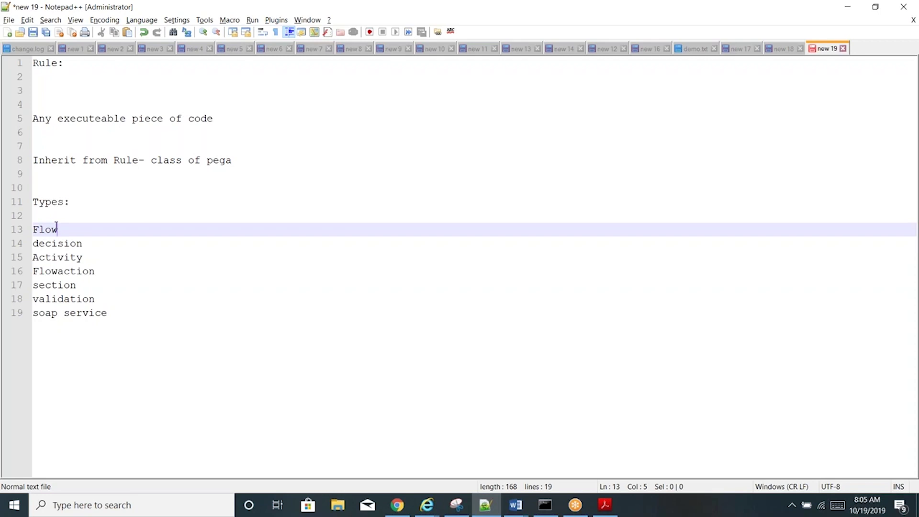
{"action": "left_click", "coordinate": [60, 253]}
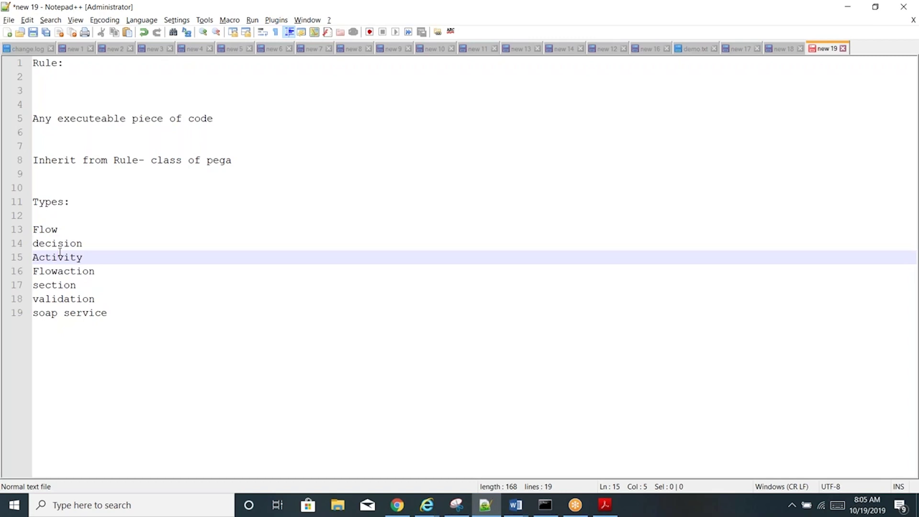
{"action": "double_click", "coordinate": [71, 245]}
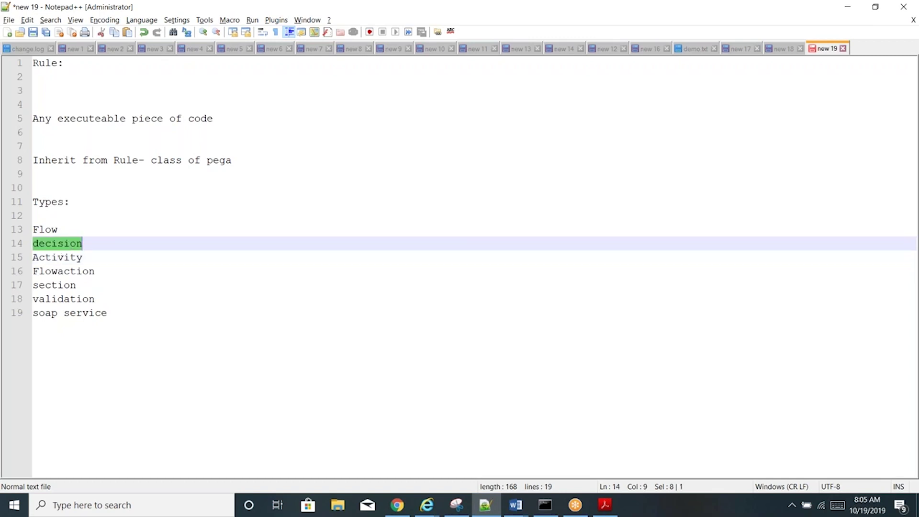
{"action": "double_click", "coordinate": [60, 257]}
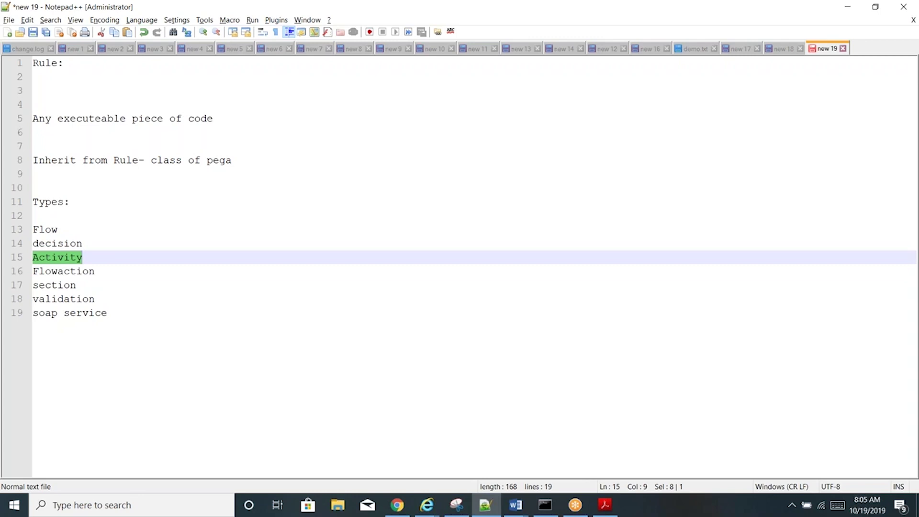
{"action": "double_click", "coordinate": [72, 271]}
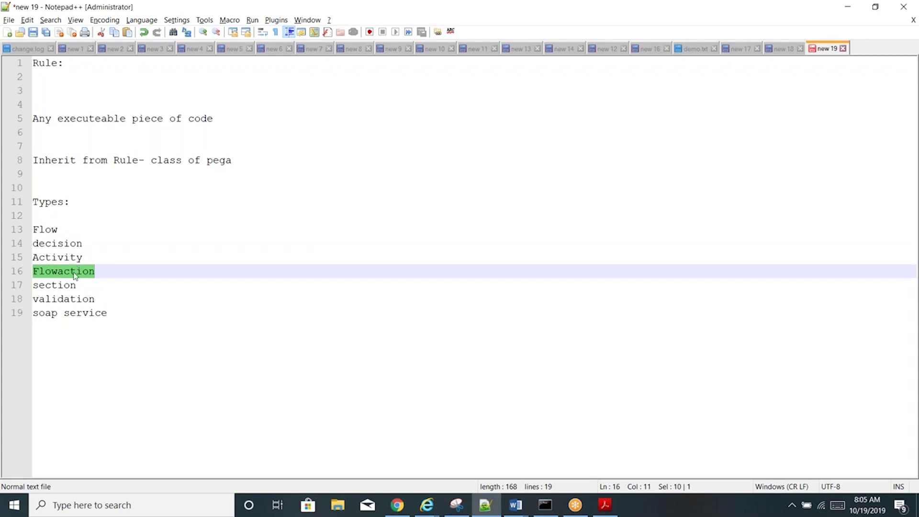
{"action": "double_click", "coordinate": [45, 286]}
{"action": "double_click", "coordinate": [68, 297]}
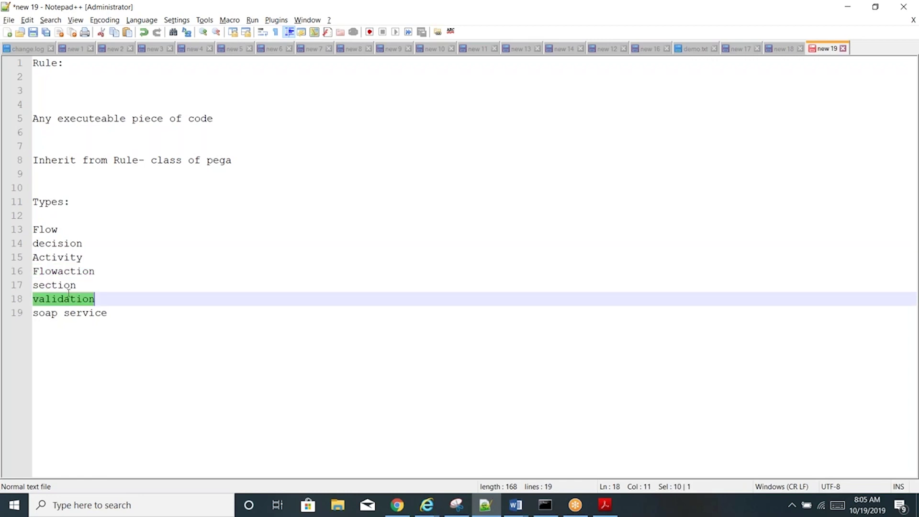
{"action": "double_click", "coordinate": [87, 312]}
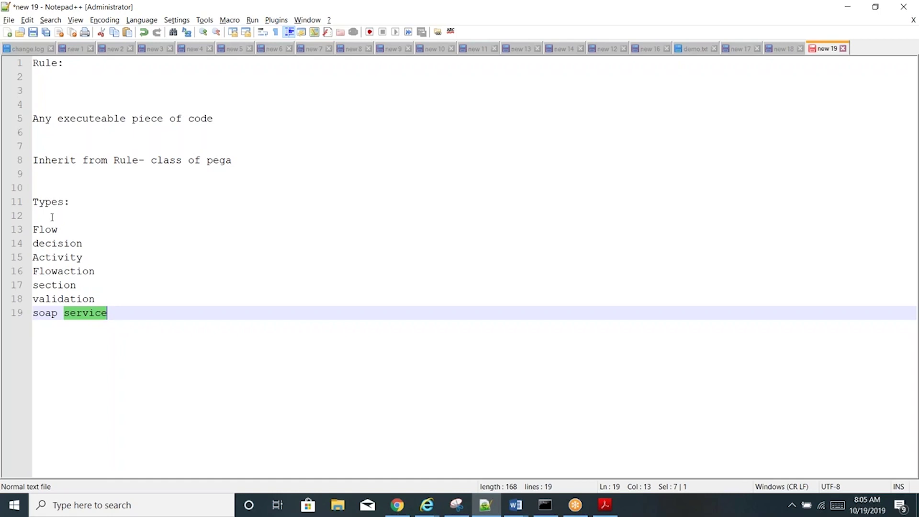
Step: Switch to Pega Dev Studio in Chrome and examine the rule types under Decision and Integration-Connectors in the Records explorer
{"action": "mouse_move", "coordinate": [397, 508]}
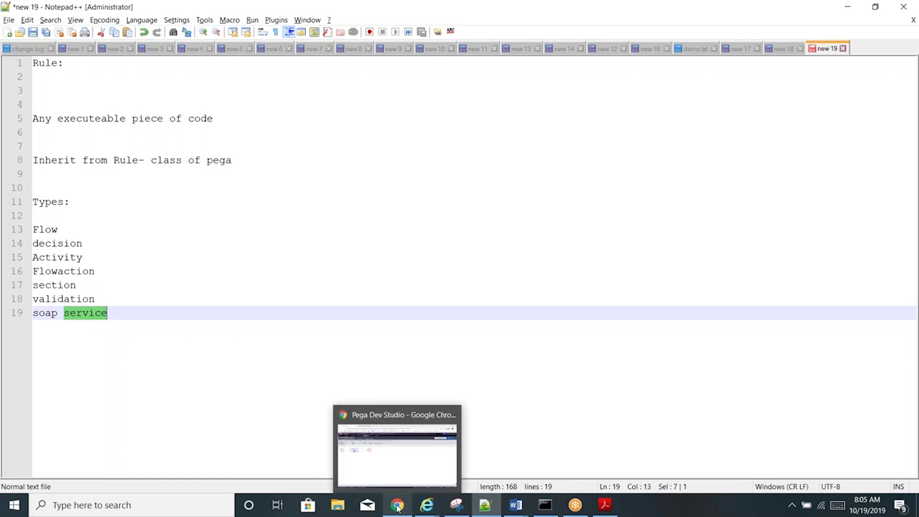
{"action": "left_click", "coordinate": [376, 471]}
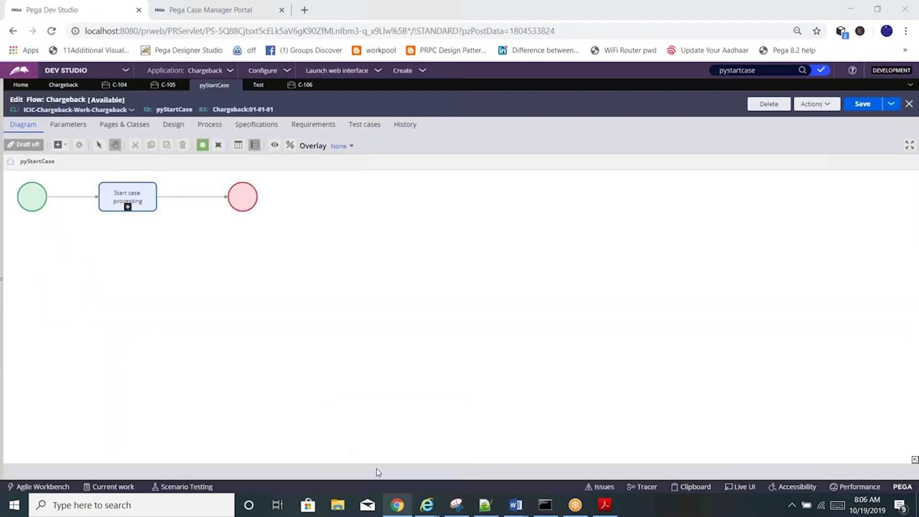
{"action": "left_click", "coordinate": [3, 290]}
{"action": "left_click", "coordinate": [19, 223]}
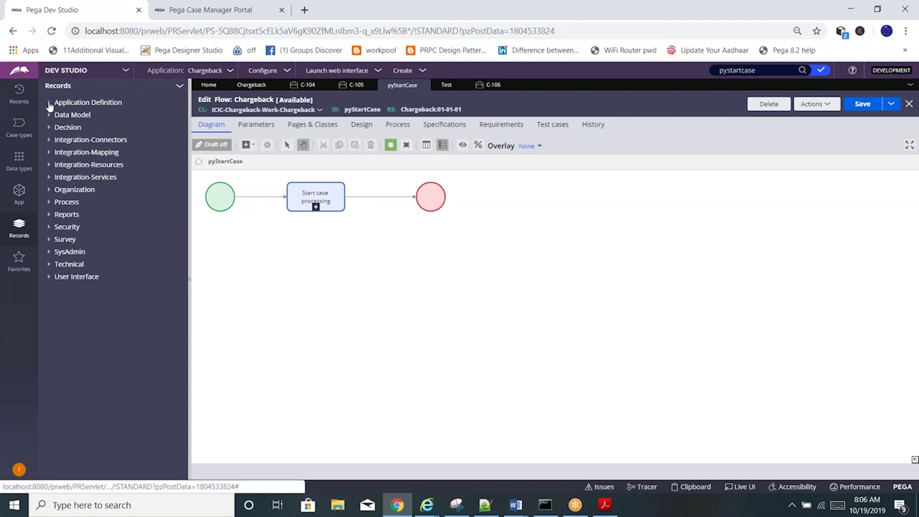
{"action": "left_click", "coordinate": [51, 130]}
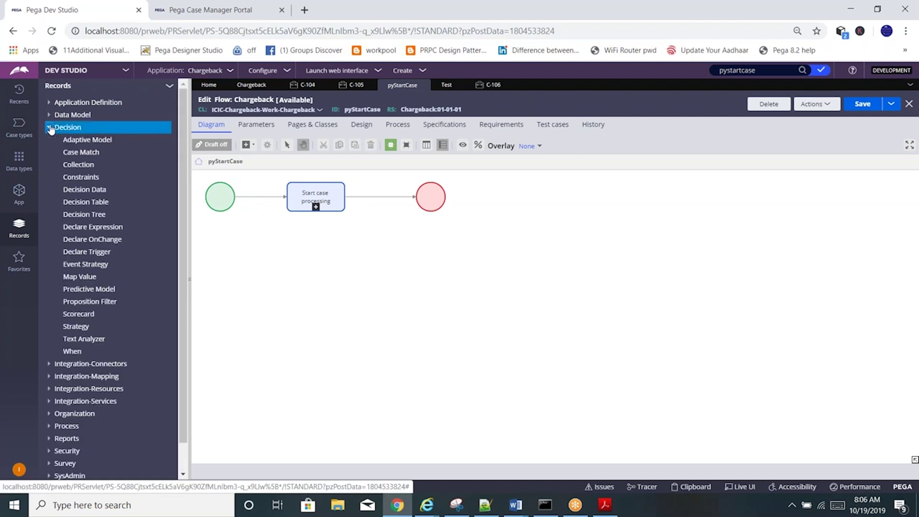
{"action": "left_click", "coordinate": [51, 128]}
{"action": "left_click", "coordinate": [49, 140]}
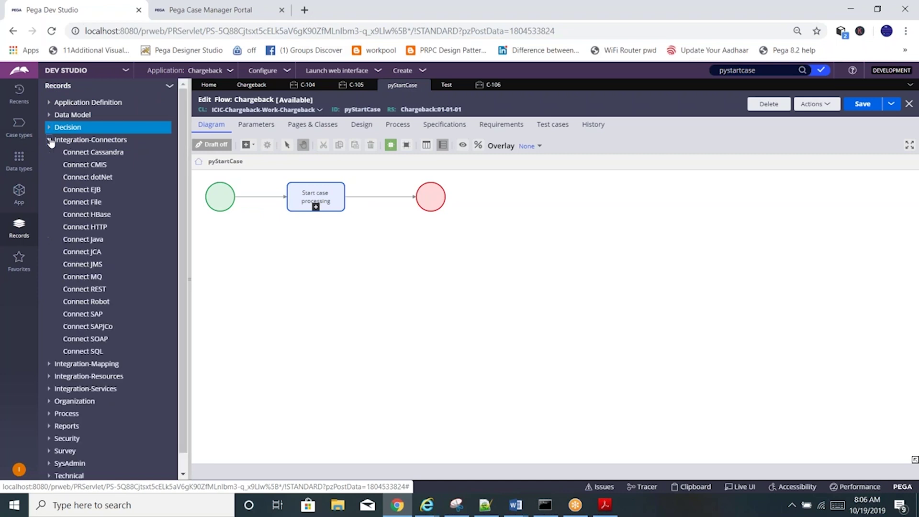
{"action": "left_click", "coordinate": [50, 141]}
Step: Examine the record categories Integration-Mapping, Integration-Resources and Process, collapsing each one after viewing
{"action": "left_click", "coordinate": [49, 152]}
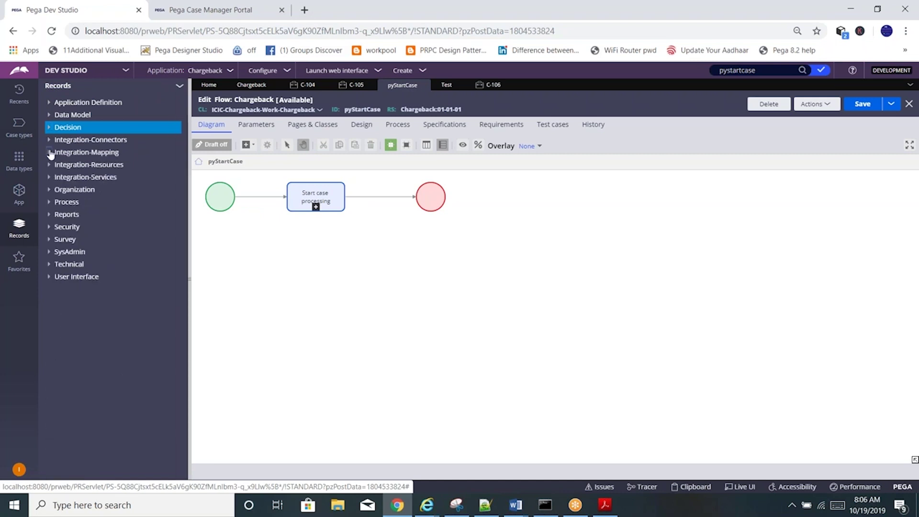
{"action": "left_click", "coordinate": [49, 152]}
{"action": "left_click", "coordinate": [49, 165]}
{"action": "left_click", "coordinate": [49, 165]}
{"action": "left_click", "coordinate": [50, 202]}
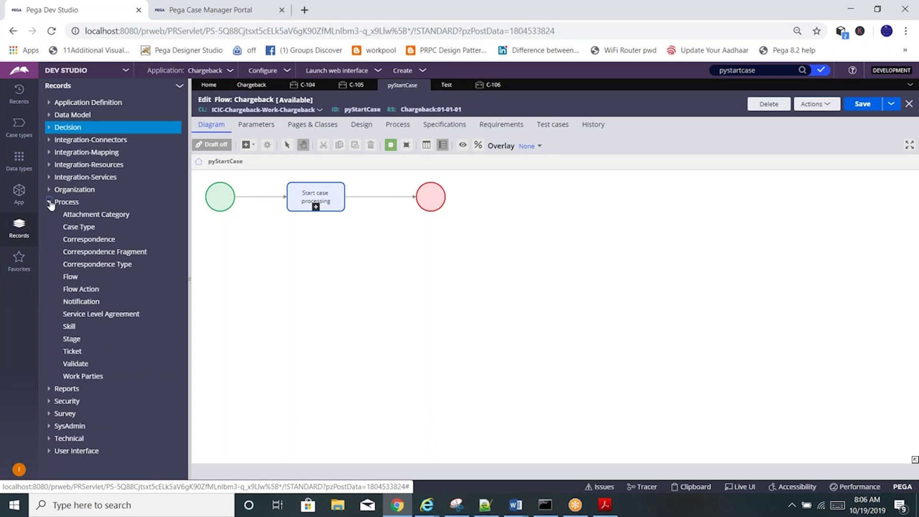
{"action": "left_click", "coordinate": [50, 203]}
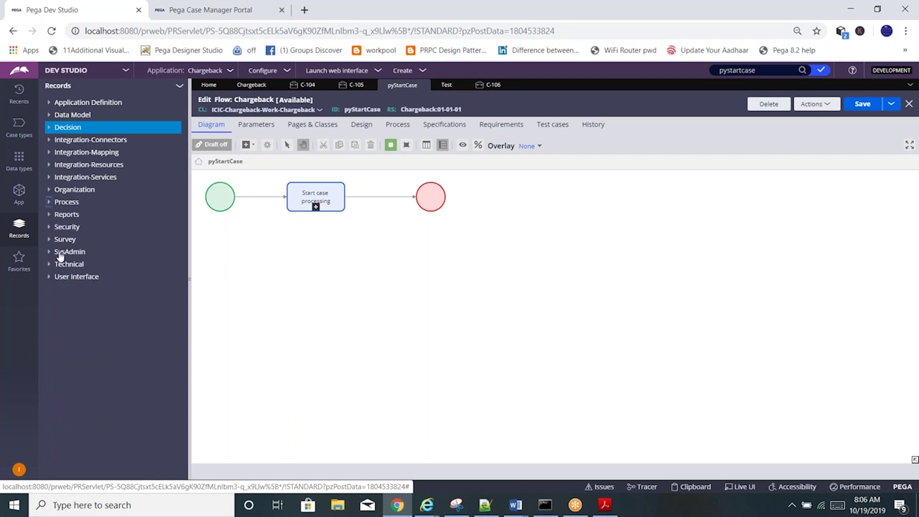
Step: Switch back to Notepad++ and write "Ruleset: Colletion of rules" three lines below the soap service entry
{"action": "key", "text": "alt+Tab"}
{"action": "left_click", "coordinate": [122, 319]}
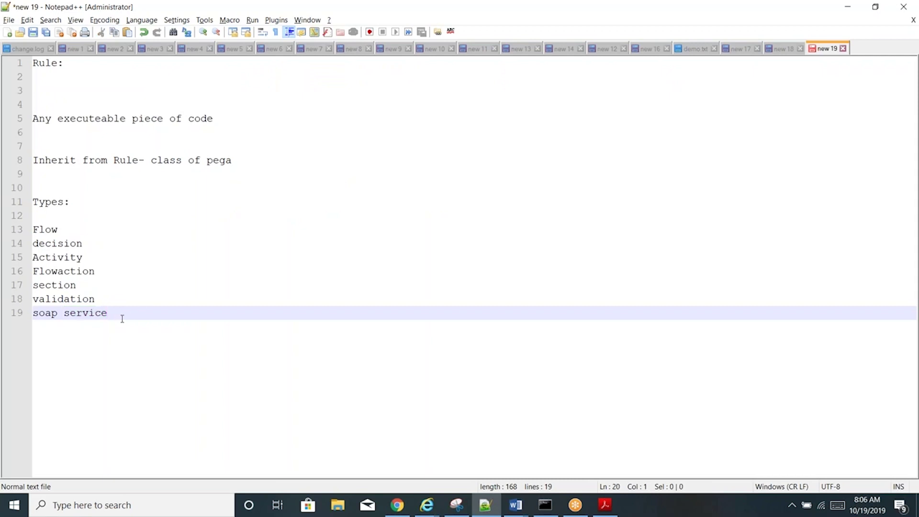
{"action": "key", "text": "Return"}
{"action": "key", "text": "Return"}
{"action": "key", "text": "Return"}
{"action": "type", "text": "Ruleset"}
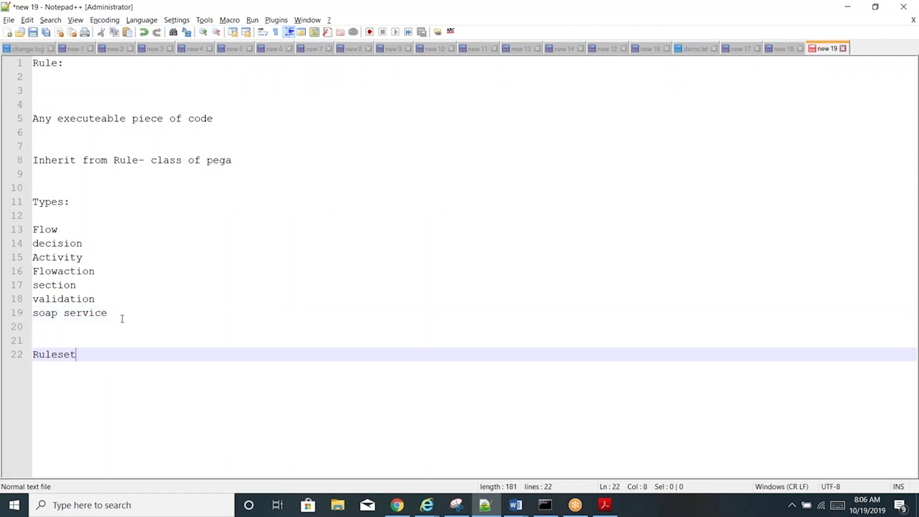
{"action": "type", "text": ": Colletion o"}
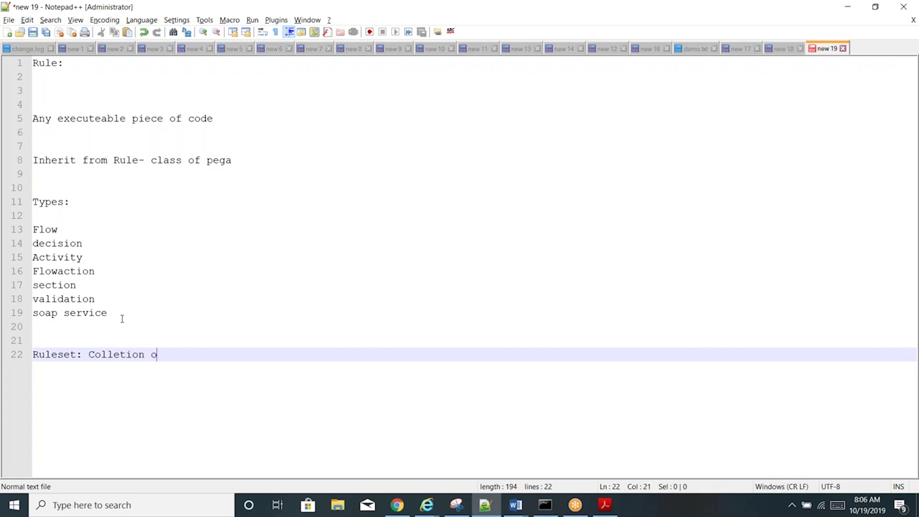
{"action": "type", "text": "f rules"}
Step: Insert blank lines below the Ruleset definition down to line 51 to make room for further notes
{"action": "key", "text": "Return"}
{"action": "key", "text": "Return"}
{"action": "key", "text": "Return"}
{"action": "key", "text": "Return"}
{"action": "key", "text": "Return"}
{"action": "key", "text": "Return"}
{"action": "key", "text": "Return"}
{"action": "key", "text": "Return"}
{"action": "key", "text": "Return"}
{"action": "key", "text": "Return"}
{"action": "key", "text": "Return"}
{"action": "key", "text": "Return"}
{"action": "key", "text": "Return"}
{"action": "key", "text": "Return"}
{"action": "key", "text": "Return"}
{"action": "key", "text": "Return"}
{"action": "key", "text": "Return"}
{"action": "key", "text": "Return"}
{"action": "key", "text": "Return"}
{"action": "key", "text": "Return"}
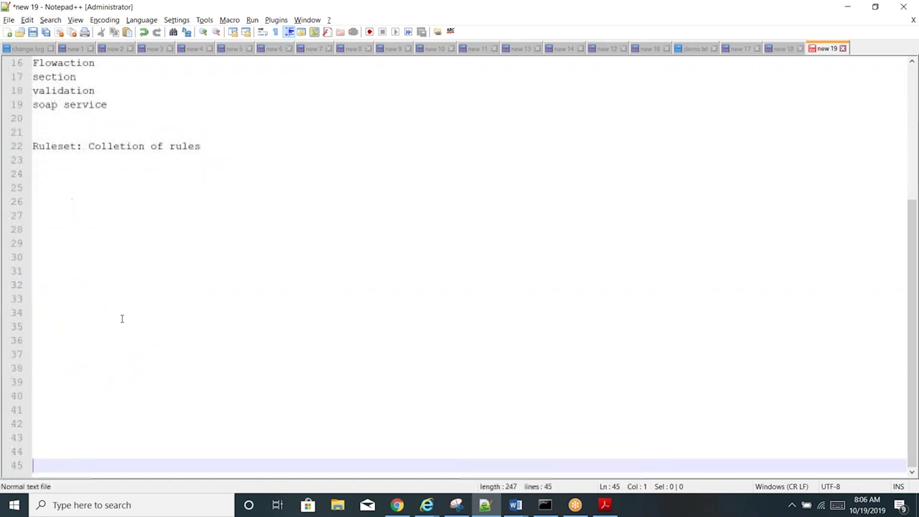
{"action": "key", "text": "Return"}
{"action": "key", "text": "Return"}
{"action": "key", "text": "Return"}
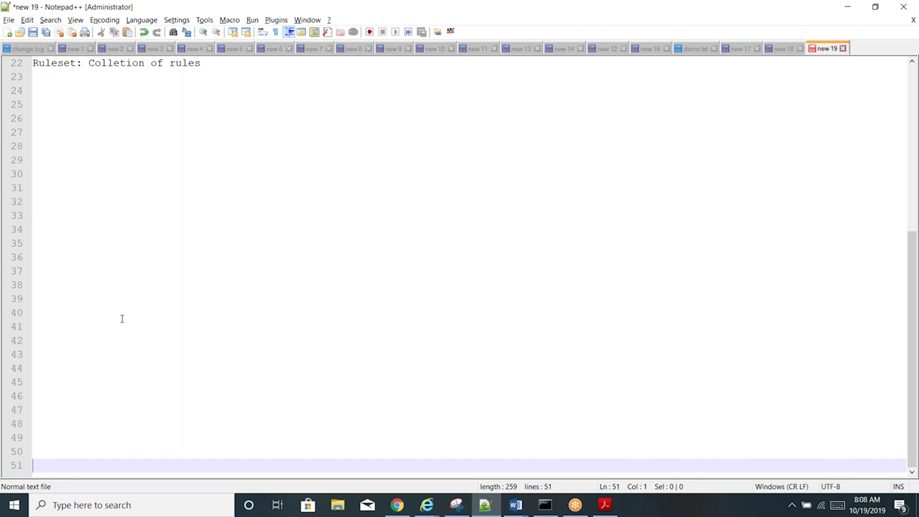
{"action": "key", "text": "BackSpace"}
{"action": "key", "text": "BackSpace"}
{"action": "key", "text": "BackSpace"}
{"action": "key", "text": "BackSpace"}
{"action": "key", "text": "BackSpace"}
{"action": "key", "text": "BackSpace"}
{"action": "key", "text": "BackSpace"}
{"action": "key", "text": "BackSpace"}
{"action": "key", "text": "BackSpace"}
{"action": "key", "text": "BackSpace"}
{"action": "key", "text": "BackSpace"}
{"action": "key", "text": "BackSpace"}
{"action": "key", "text": "BackSpace"}
{"action": "key", "text": "BackSpace"}
{"action": "key", "text": "BackSpace"}
{"action": "key", "text": "BackSpace"}
{"action": "key", "text": "BackSpace"}
{"action": "key", "text": "BackSpace"}
{"action": "key", "text": "BackSpace"}
{"action": "key", "text": "BackSpace"}
{"action": "key", "text": "ctrl+z"}
{"action": "key", "text": "ctrl+z"}
{"action": "key", "text": "ctrl+z"}
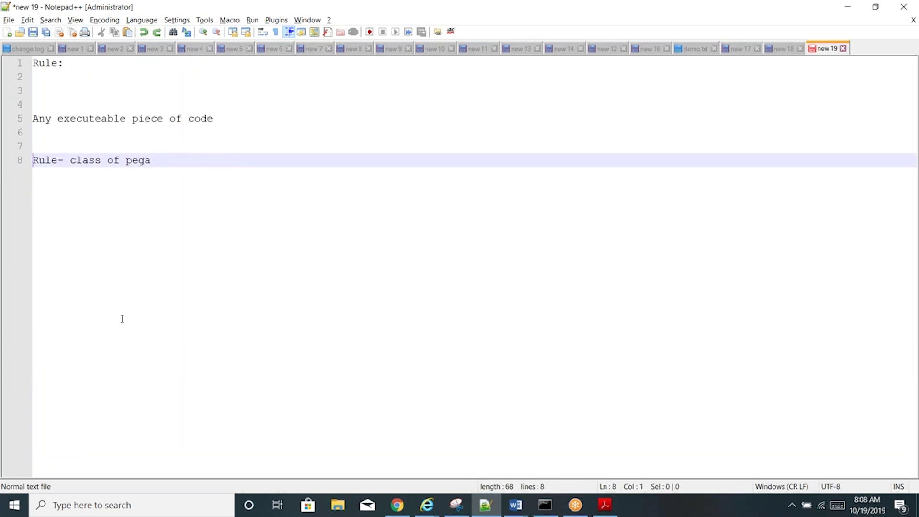
{"action": "key", "text": "ctrl+y"}
{"action": "key", "text": "ctrl+y"}
{"action": "key", "text": "ctrl+y"}
{"action": "key", "text": "ctrl+y"}
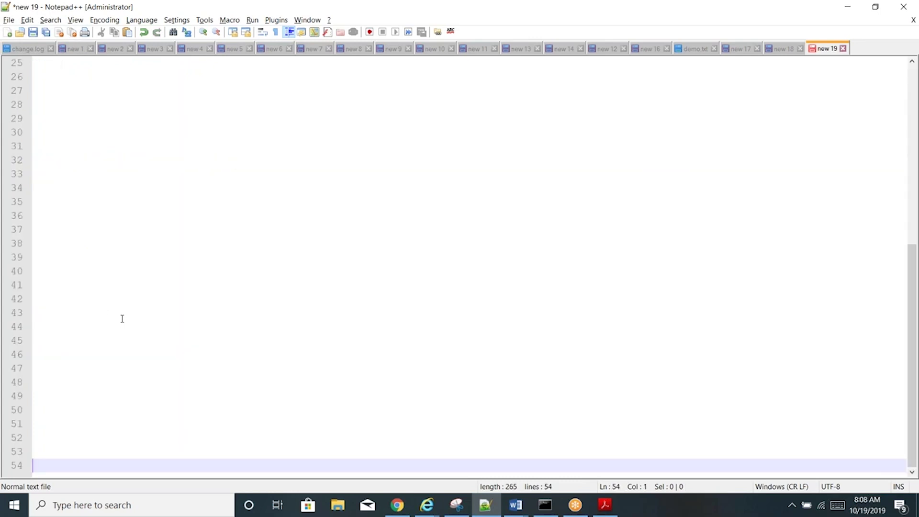
Step: Add further blank lines directly after the "Ruleset: Colletion of rules" line, down to line 50
{"action": "key", "text": "ctrl+Home"}
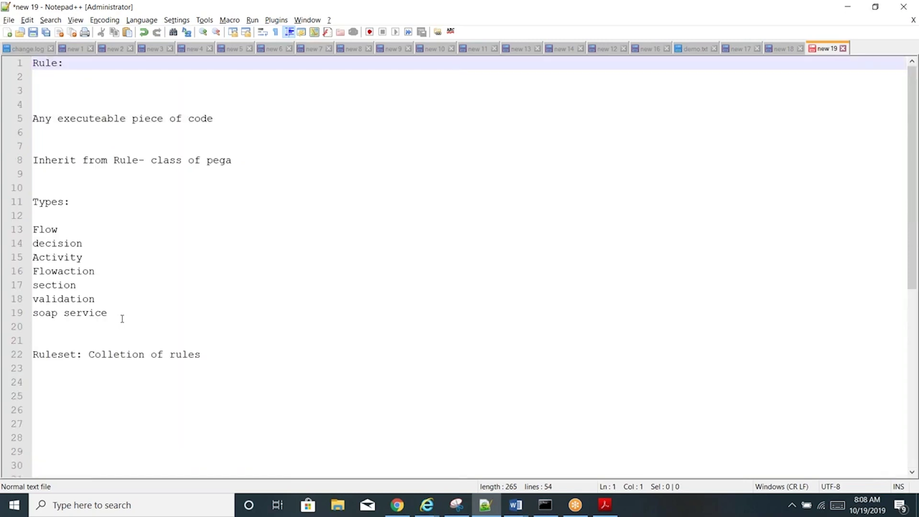
{"action": "left_click", "coordinate": [208, 355]}
{"action": "key", "text": "Return"}
{"action": "key", "text": "Return"}
{"action": "key", "text": "Return"}
{"action": "key", "text": "Return"}
{"action": "key", "text": "Return"}
{"action": "key", "text": "Return"}
{"action": "key", "text": "Return"}
{"action": "key", "text": "Return"}
{"action": "key", "text": "Return"}
{"action": "key", "text": "Return"}
{"action": "key", "text": "Return"}
{"action": "key", "text": "Return"}
{"action": "key", "text": "Return"}
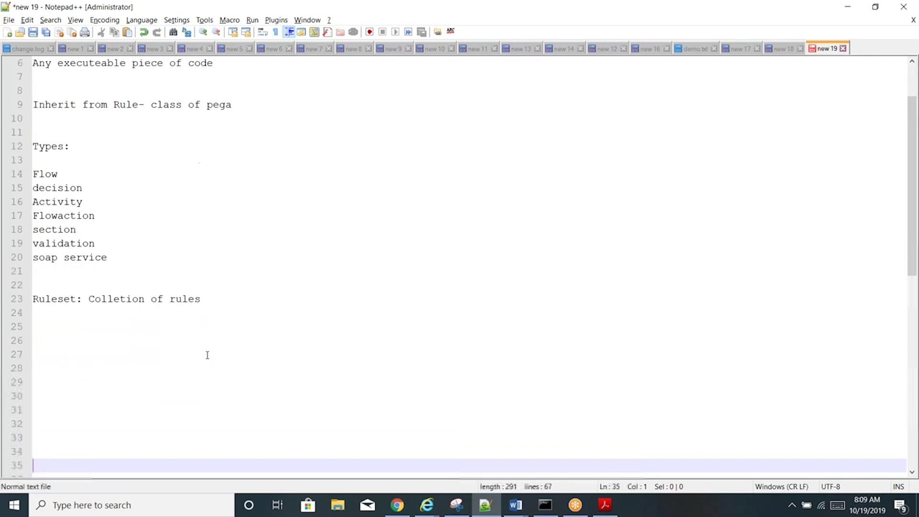
{"action": "key", "text": "Return"}
{"action": "key", "text": "Return"}
{"action": "key", "text": "Return"}
{"action": "key", "text": "Return"}
{"action": "key", "text": "Return"}
{"action": "key", "text": "Return"}
{"action": "key", "text": "Return"}
{"action": "key", "text": "Return"}
{"action": "key", "text": "Return"}
{"action": "key", "text": "Return"}
{"action": "key", "text": "Return"}
{"action": "key", "text": "Return"}
{"action": "key", "text": "Return"}
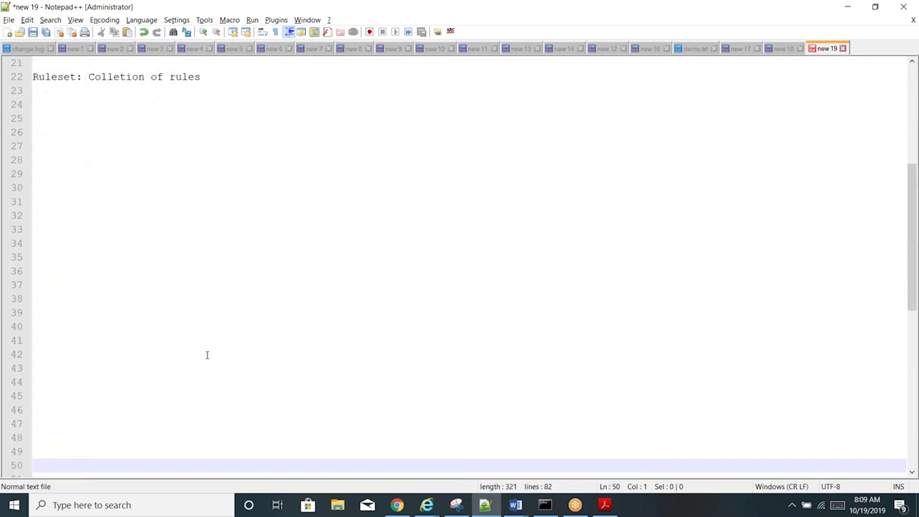
Step: Write "Version:Back up copy of rules" two lines below the Ruleset definition and add five line breaks after it
{"action": "left_click", "coordinate": [214, 74]}
{"action": "key", "text": "Return"}
{"action": "key", "text": "Return"}
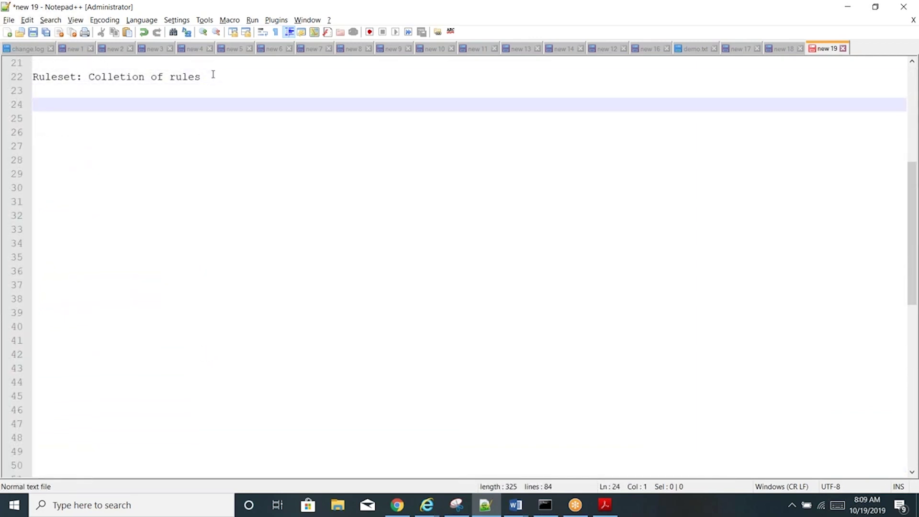
{"action": "type", "text": "Versiob"}
{"action": "key", "text": "BackSpace"}
{"action": "type", "text": "n:Back"}
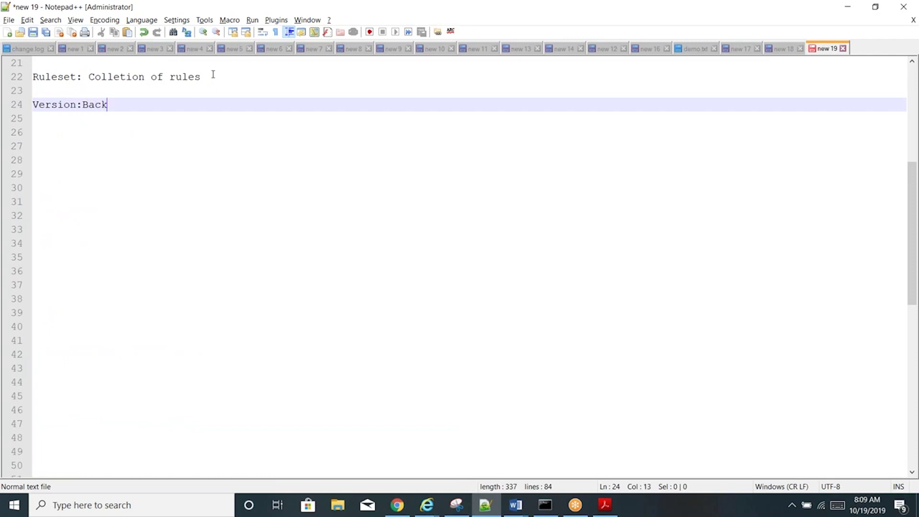
{"action": "type", "text": " up copy of rules"}
{"action": "key", "text": "Return"}
{"action": "key", "text": "Return"}
{"action": "key", "text": "Return"}
{"action": "key", "text": "Return"}
{"action": "key", "text": "Return"}
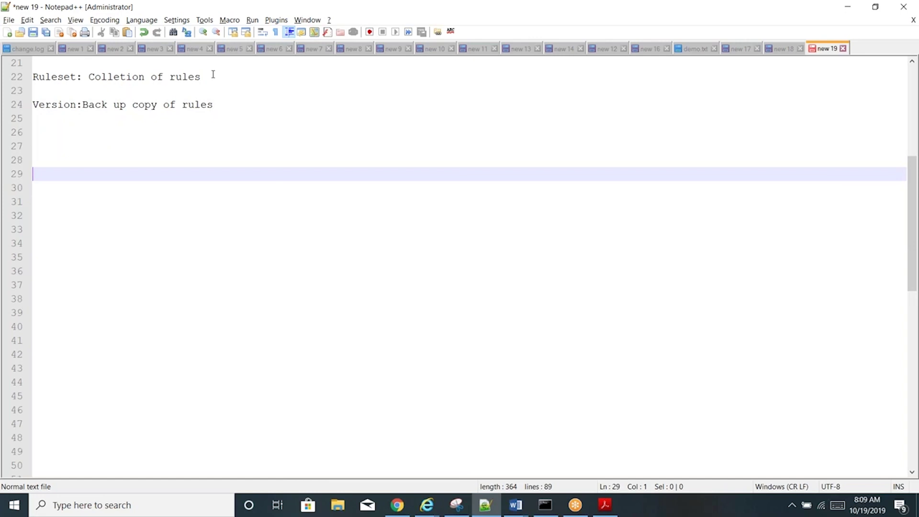
Step: Write the example entries "01 version", "02 version" and "03 version" below the Version definition, spaced three lines apart
{"action": "type", "text": "01 version"}
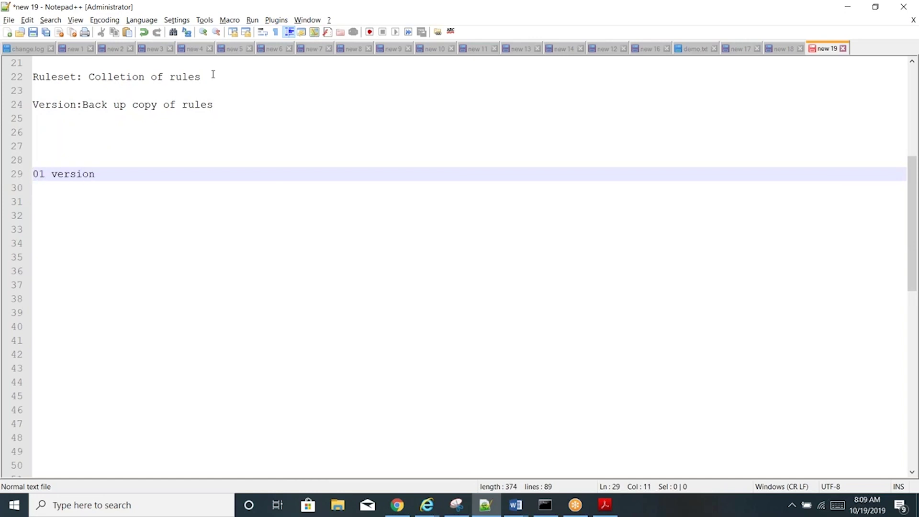
{"action": "key", "text": "Return"}
{"action": "key", "text": "Return"}
{"action": "key", "text": "Return"}
{"action": "type", "text": "02"}
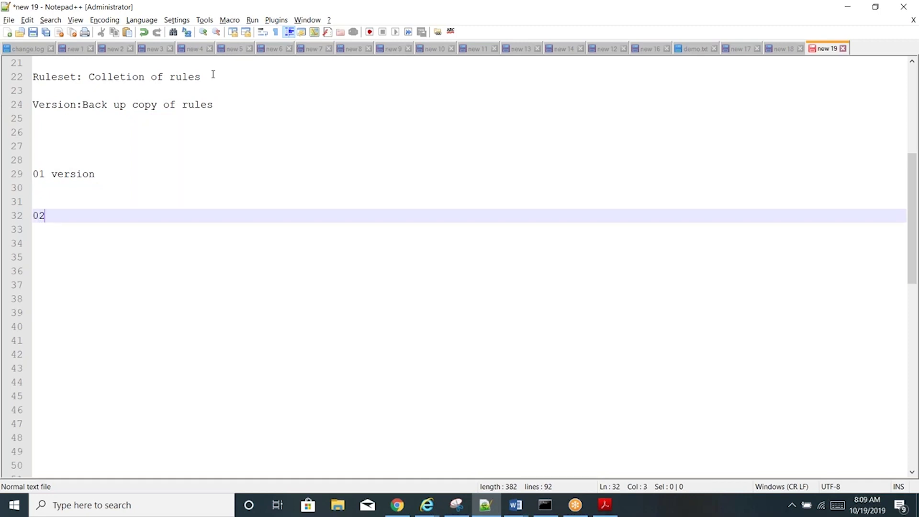
{"action": "type", "text": " version"}
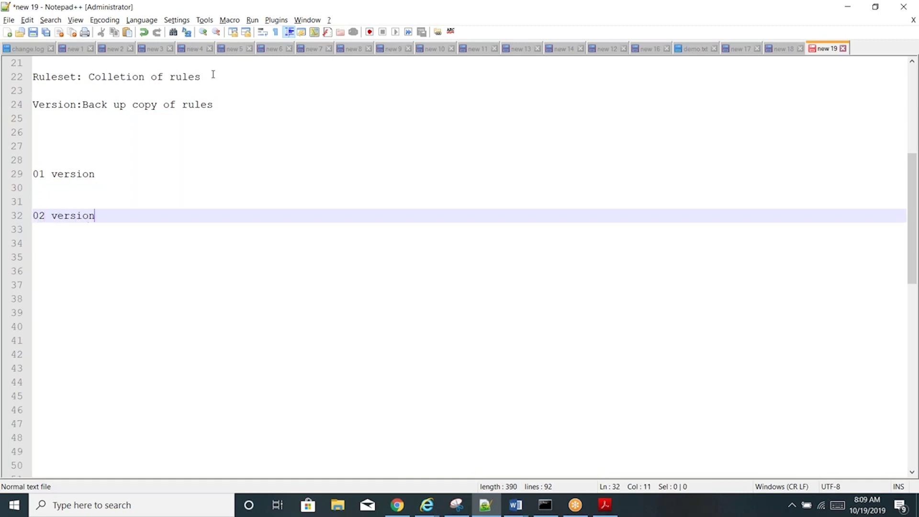
{"action": "key", "text": "Return"}
{"action": "key", "text": "Return"}
{"action": "key", "text": "Return"}
{"action": "type", "text": "02 version"}
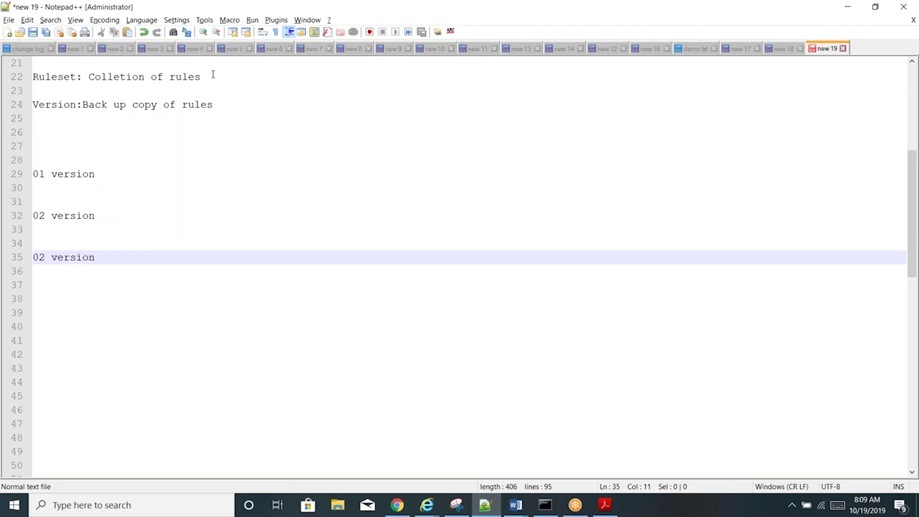
{"action": "key", "text": "Home"}
{"action": "key", "text": "Right"}
{"action": "key", "text": "Delete"}
{"action": "type", "text": "3"}
Step: Delete the three example version entries below the Version definition
{"action": "left_click_drag", "start_coordinate": [100, 260], "coordinate": [14, 257]}
{"action": "key", "text": "Delete"}
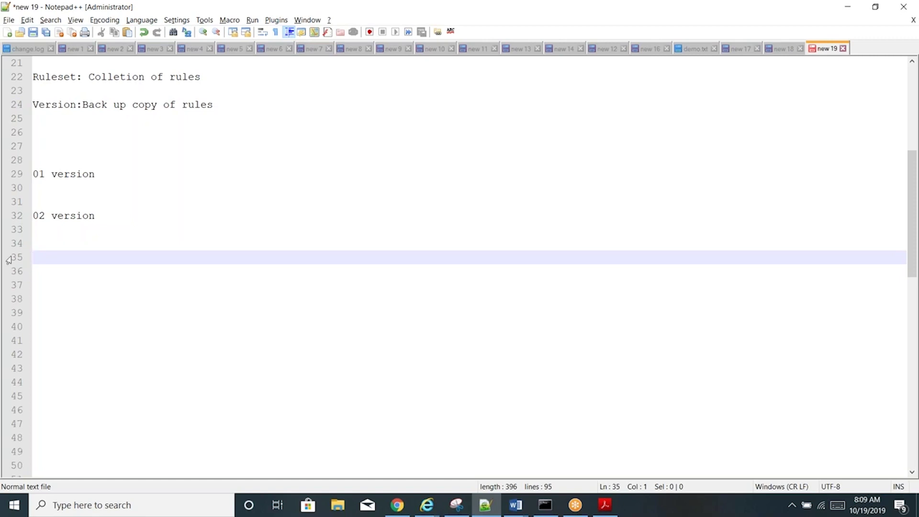
{"action": "left_click_drag", "start_coordinate": [119, 215], "coordinate": [33, 174]}
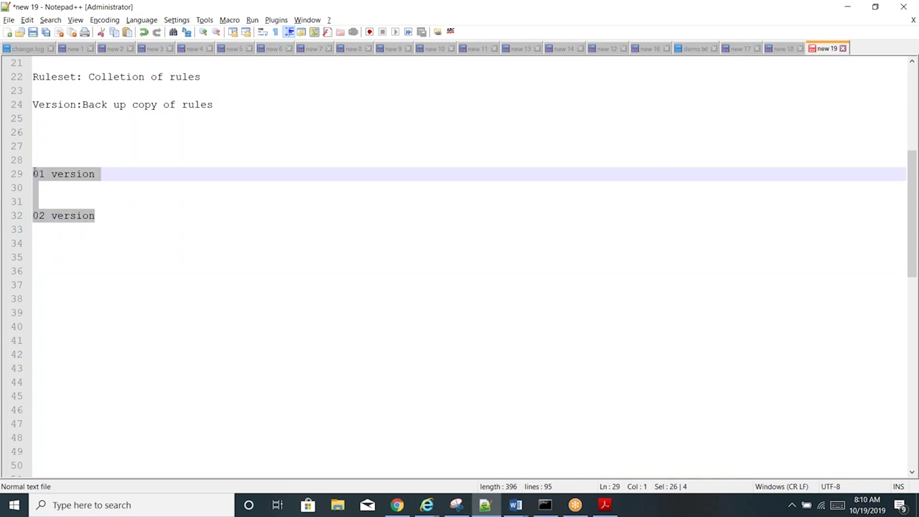
{"action": "key", "text": "BackSpace"}
{"action": "key", "text": "BackSpace"}
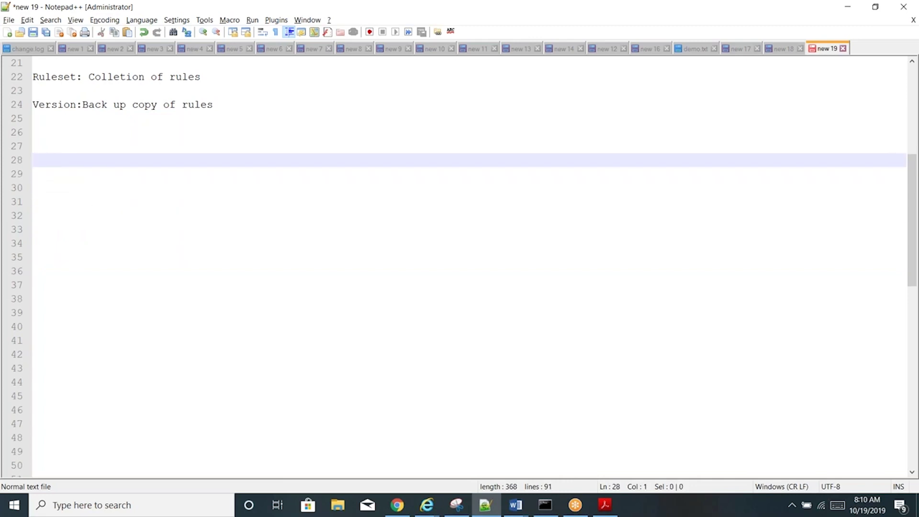
Step: Write the version format "nn-nn-nn" below the Version definition and the example "01-01-01" three lines below it
{"action": "type", "text": "nn-nn-nn"}
{"action": "key", "text": "Return"}
{"action": "key", "text": "Return"}
{"action": "key", "text": "Return"}
{"action": "type", "text": "01-01-01"}
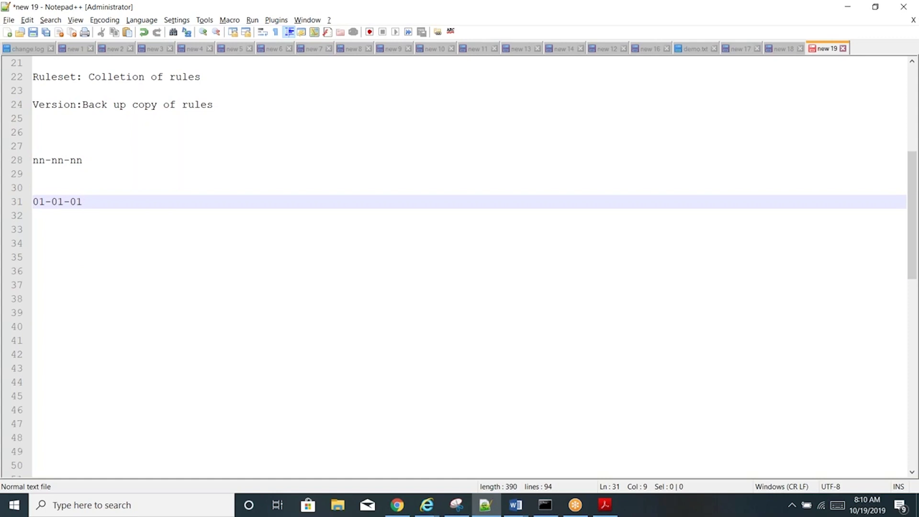
Step: Label the three number parts of the 01-01-01 example as Major, Minor and Patch, in that order
{"action": "left_click", "coordinate": [45, 201]}
{"action": "type", "text": "Major"}
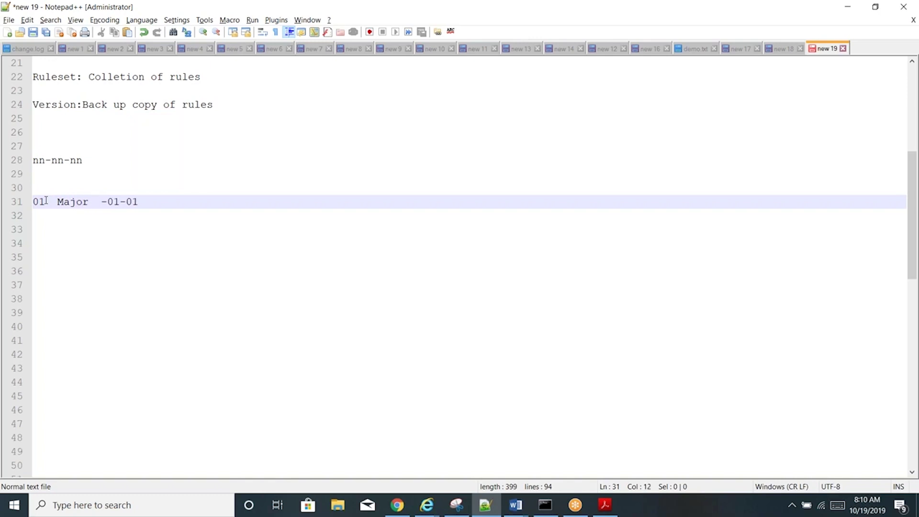
{"action": "key", "text": "Right"}
{"action": "key", "text": "Right"}
{"action": "key", "text": "Right"}
{"action": "type", "text": "Minor  "}
{"action": "type", "text": "  -01"}
{"action": "type", "text": "   ["}
{"action": "key", "text": "BackSpace"}
{"action": "type", "text": "Patch"}
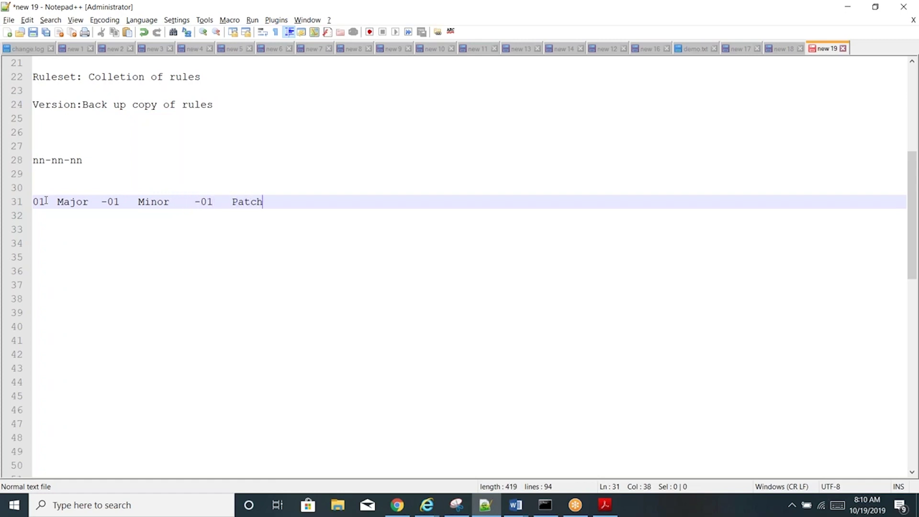
Step: List the patch versions 01-01-02, 01-01-03 and 01-01-99 on alternate lines, starting four lines below the labelled example
{"action": "key", "text": "Return"}
{"action": "key", "text": "Return"}
{"action": "key", "text": "Return"}
{"action": "key", "text": "Return"}
{"action": "type", "text": "01-"}
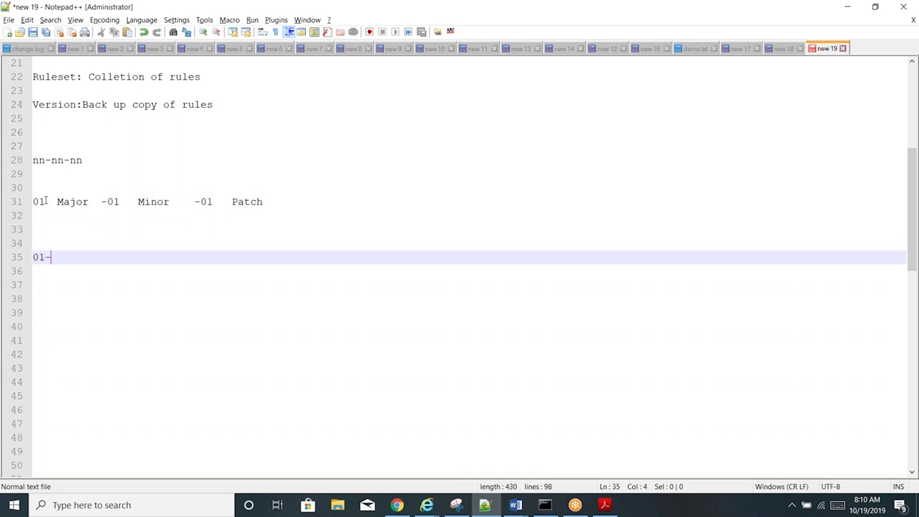
{"action": "type", "text": "01-02"}
{"action": "key", "text": "Return"}
{"action": "key", "text": "Return"}
{"action": "type", "text": "01-01"}
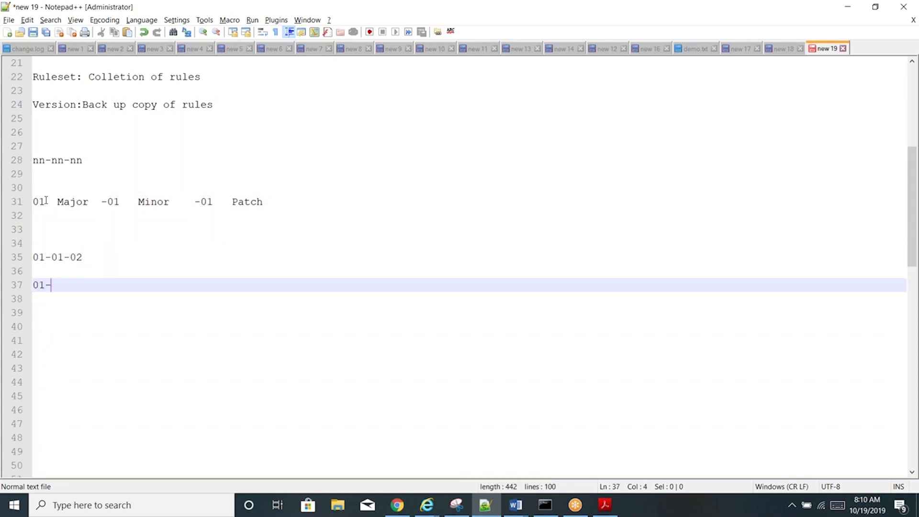
{"action": "type", "text": "-03"}
{"action": "key", "text": "Return"}
{"action": "key", "text": "Return"}
{"action": "type", "text": "01-01-"}
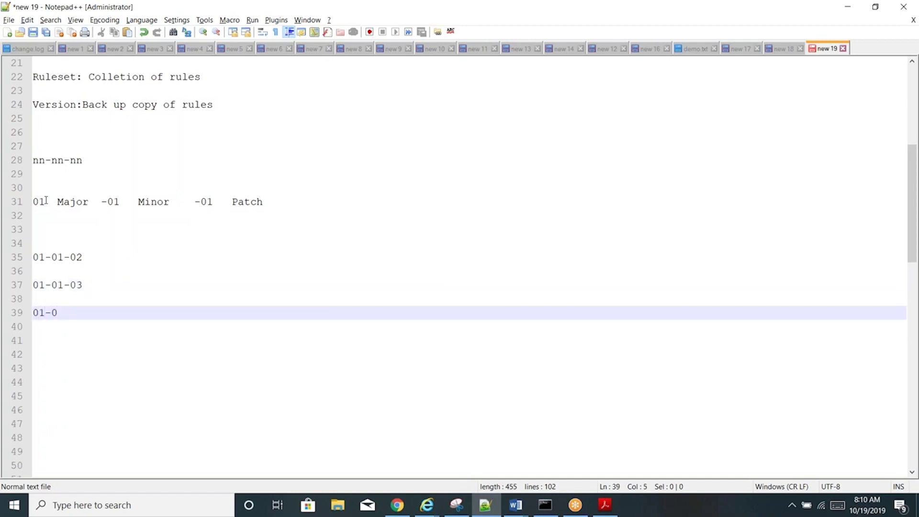
{"action": "type", "text": "99"}
Step: Add the versions 01-02-01 and 01-02-02 on consecutive lines, starting three lines below 01-01-99
{"action": "key", "text": "Return"}
{"action": "key", "text": "Return"}
{"action": "key", "text": "Return"}
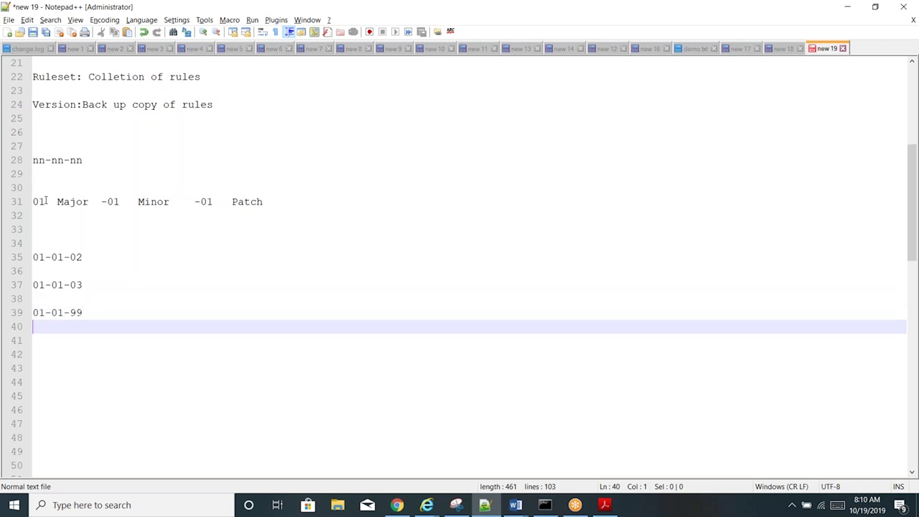
{"action": "type", "text": "01-02"}
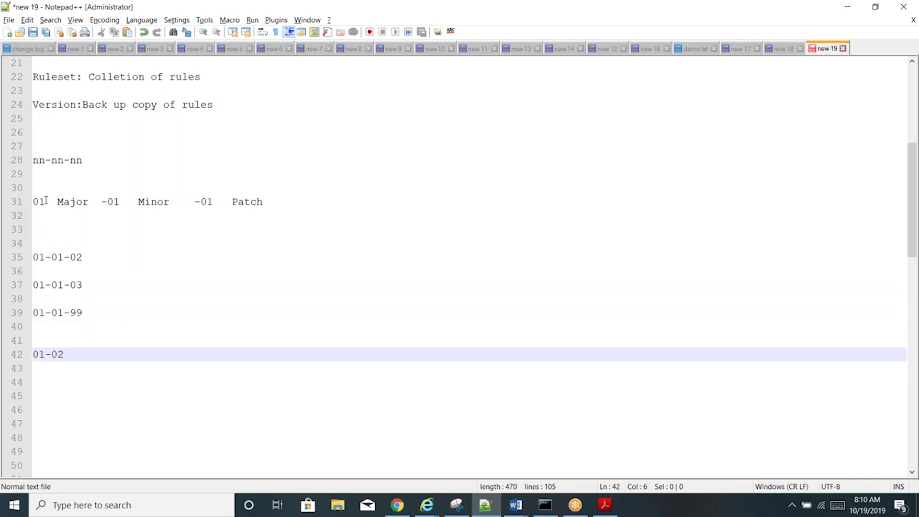
{"action": "type", "text": "0"}
{"action": "type", "text": "0"}
{"action": "key", "text": "BackSpace"}
{"action": "key", "text": "BackSpace"}
{"action": "type", "text": "-01"}
{"action": "key", "text": "Return"}
{"action": "type", "text": "01-02-0"}
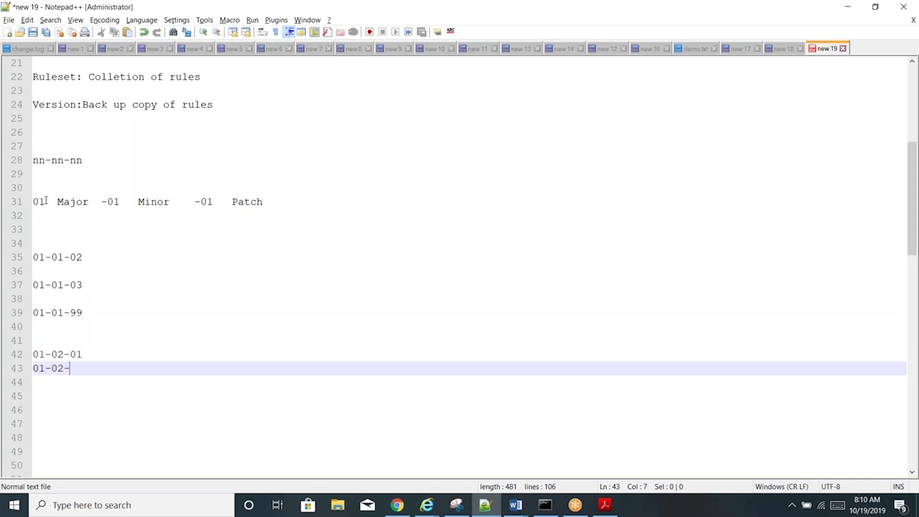
{"action": "type", "text": "2"}
Step: Add version 01-99-99 two lines below 01-02-02, and 02-01-01 three lines further down
{"action": "key", "text": "Return"}
{"action": "key", "text": "Return"}
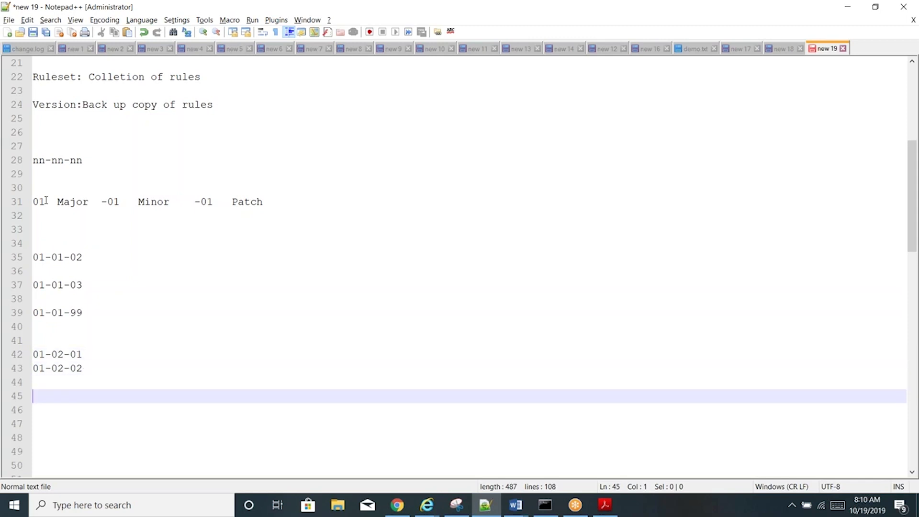
{"action": "type", "text": "01-99"}
{"action": "type", "text": "0"}
{"action": "key", "text": "BackSpace"}
{"action": "type", "text": "-99"}
{"action": "key", "text": "Return"}
{"action": "key", "text": "Return"}
{"action": "key", "text": "Return"}
{"action": "type", "text": "02-01-01"}
{"action": "key", "text": "Left"}
{"action": "key", "text": "Left"}
{"action": "key", "text": "Left"}
{"action": "key", "text": "BackSpace"}
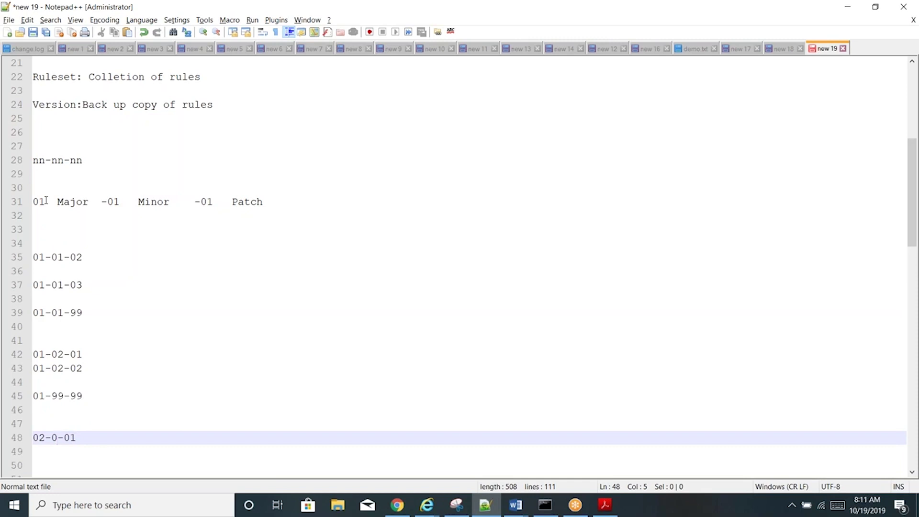
{"action": "type", "text": "1"}
Step: Highlight the Patch, Minor and Major labels in the version example one after another to review the version parts
{"action": "double_click", "coordinate": [253, 204]}
{"action": "double_click", "coordinate": [154, 202]}
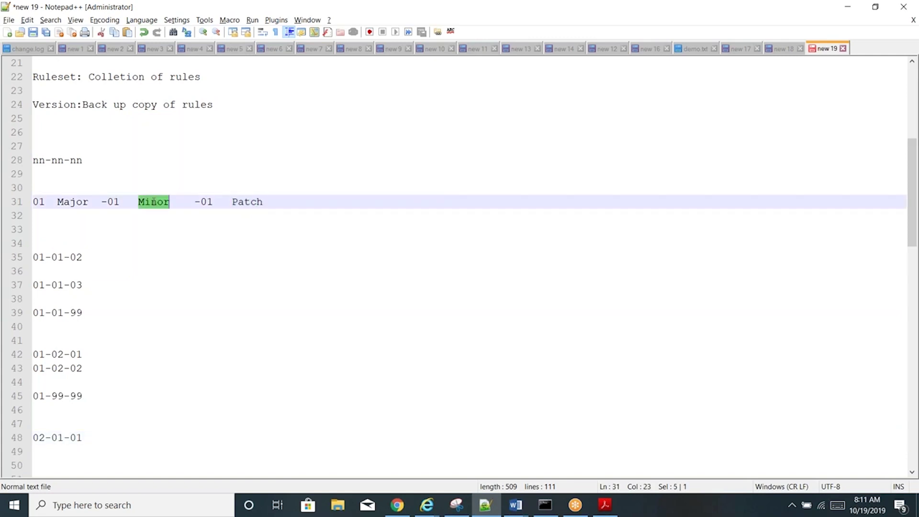
{"action": "double_click", "coordinate": [65, 203]}
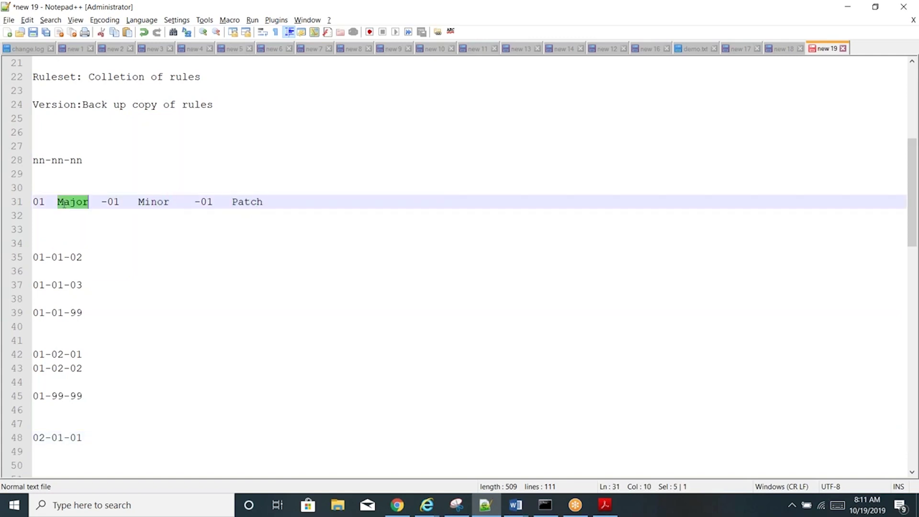
{"action": "double_click", "coordinate": [244, 203]}
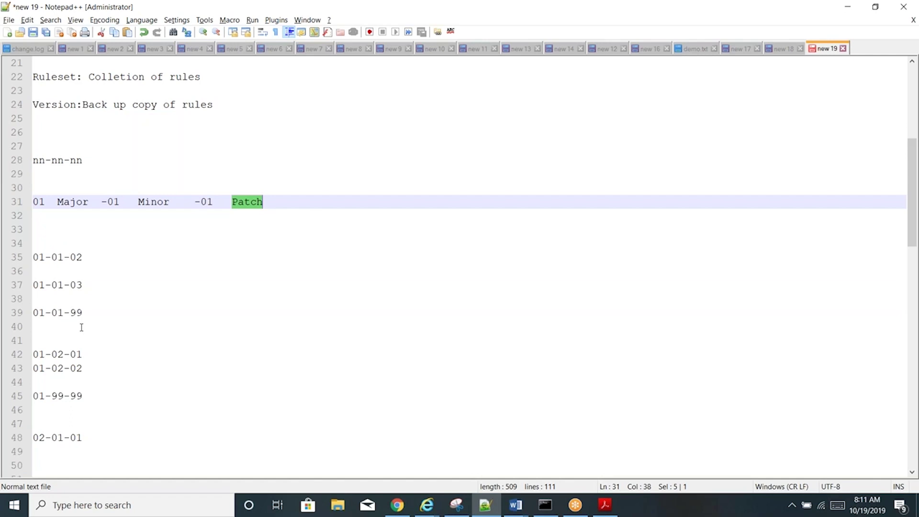
{"action": "double_click", "coordinate": [153, 203]}
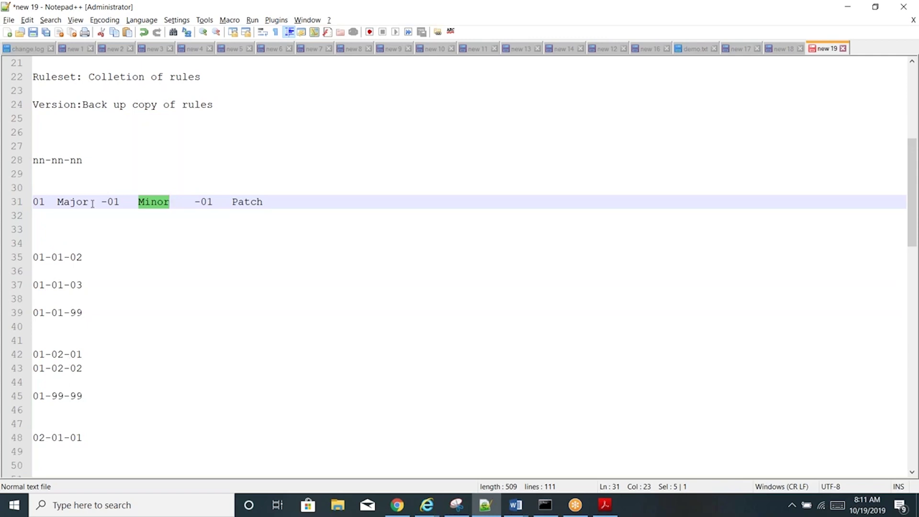
{"action": "left_click_drag", "start_coordinate": [89, 202], "coordinate": [32, 188]}
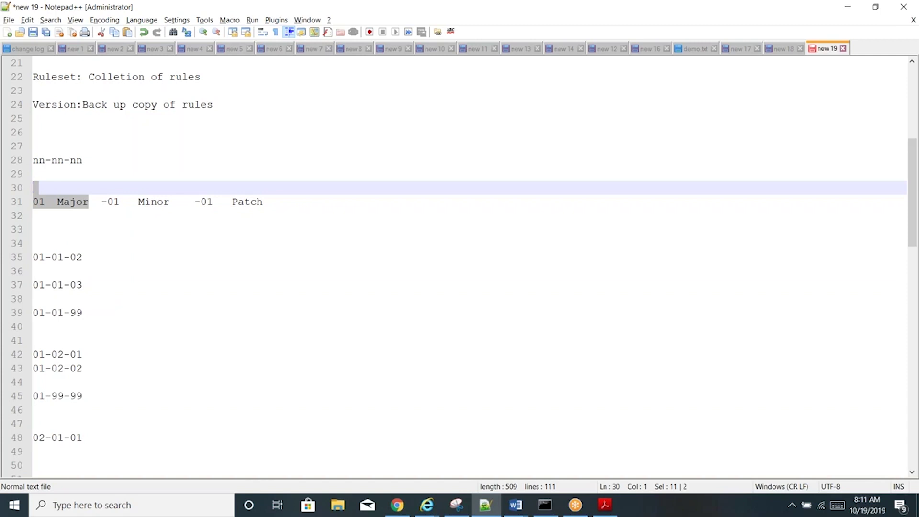
{"action": "double_click", "coordinate": [233, 202]}
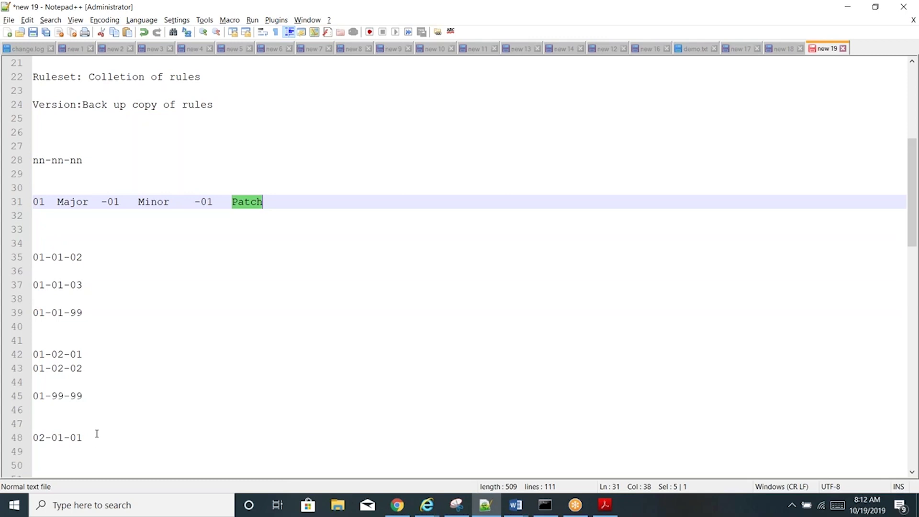
Step: Switch to Pega Dev Studio in Chrome, open the Chargeback ruleset from the pyStartCase flow and collapse its 01-01-01 version details
{"action": "left_click", "coordinate": [398, 505]}
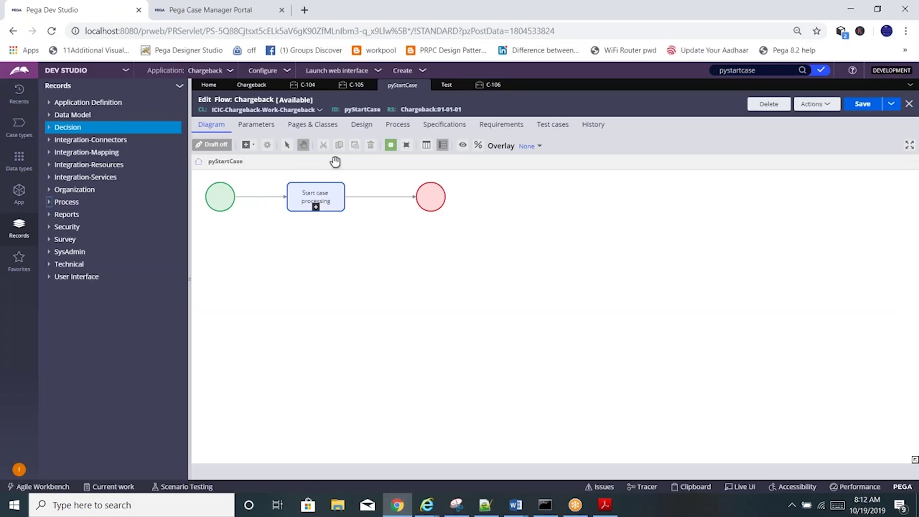
{"action": "left_click", "coordinate": [430, 109]}
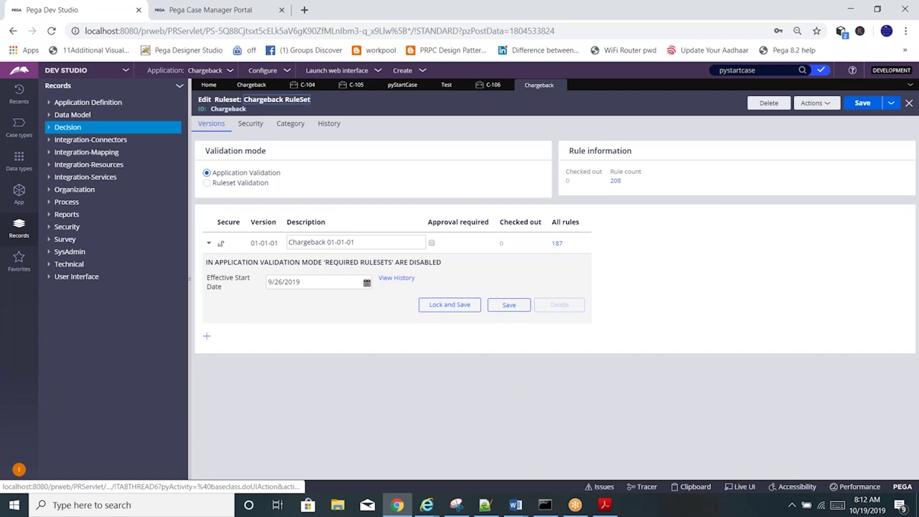
{"action": "left_click", "coordinate": [209, 243]}
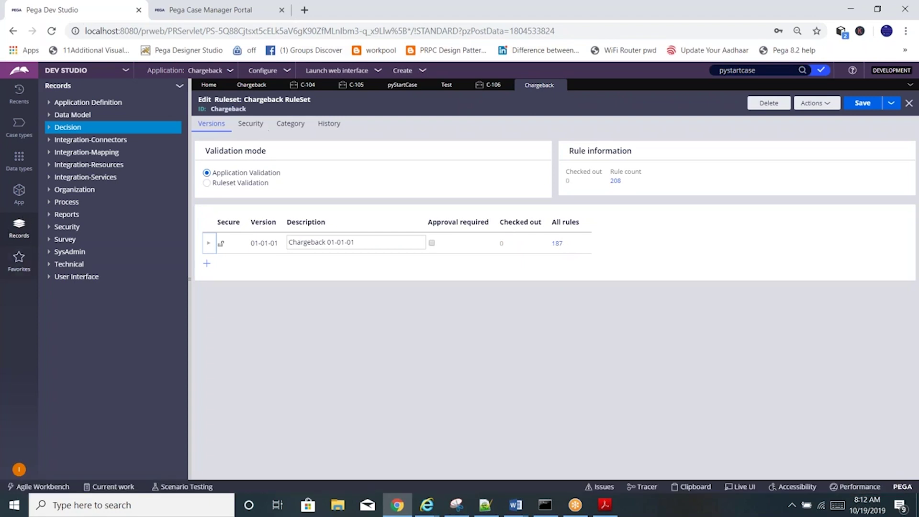
Step: Search for pystartcase, open the pyStartCase flow that applies to Work-Channel-Chat, and open its Pega-ProcessEngine ruleset
{"action": "left_click", "coordinate": [402, 85]}
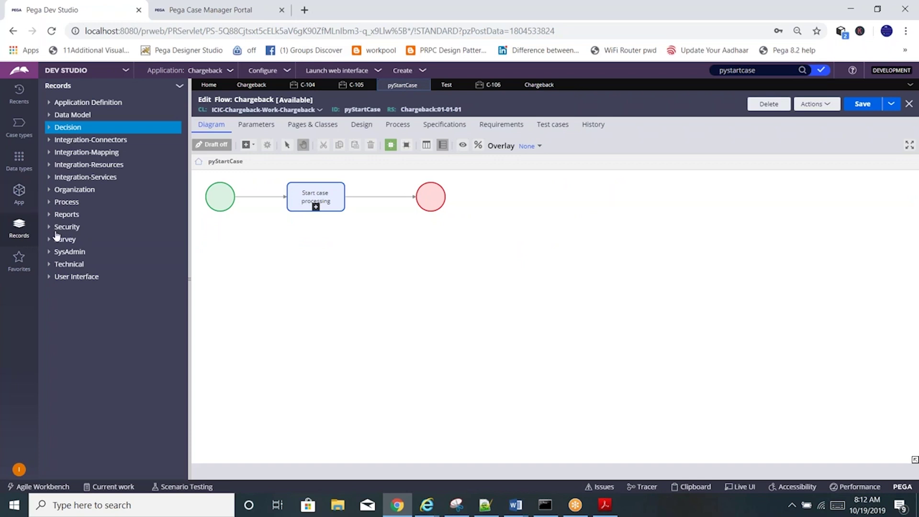
{"action": "left_click", "coordinate": [49, 265]}
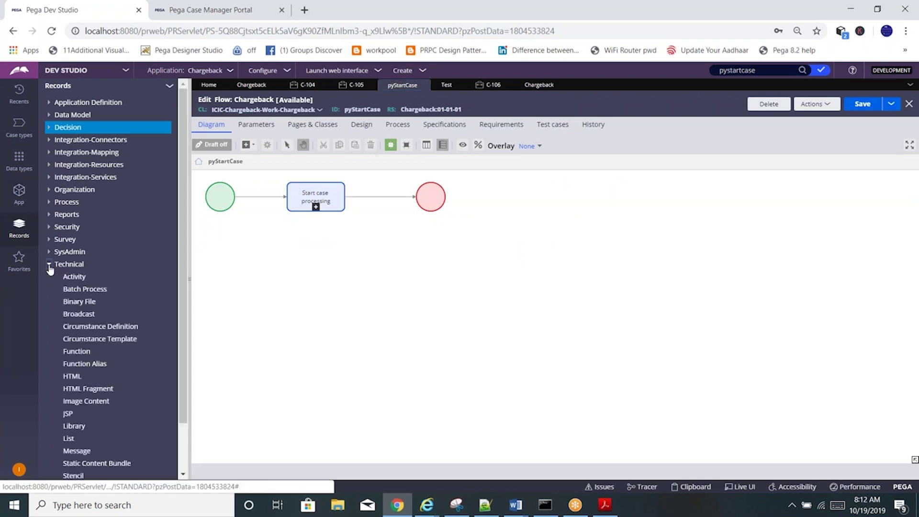
{"action": "left_click", "coordinate": [761, 71]}
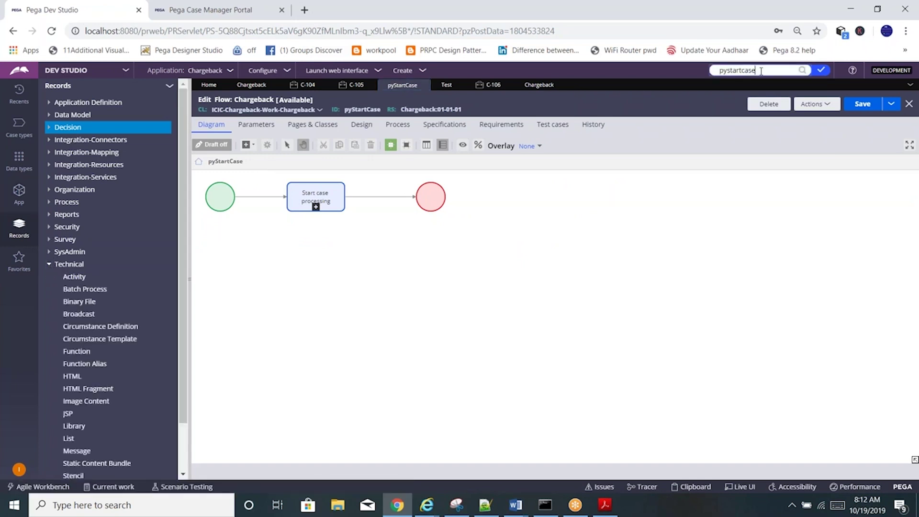
{"action": "key", "text": "Return"}
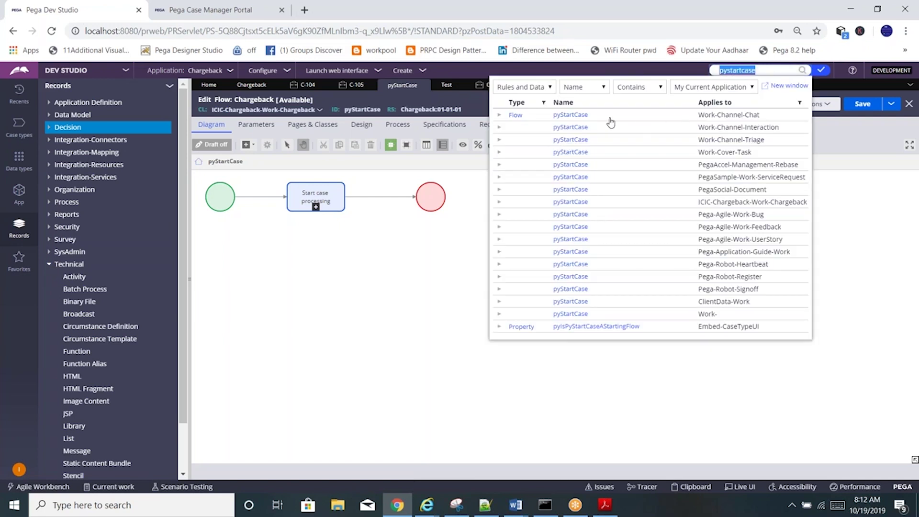
{"action": "left_click", "coordinate": [570, 116]}
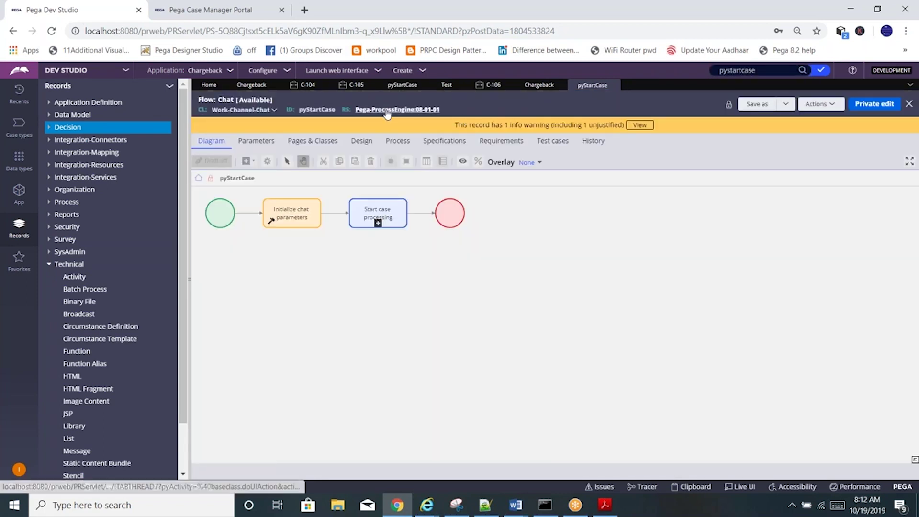
{"action": "left_click", "coordinate": [386, 110]}
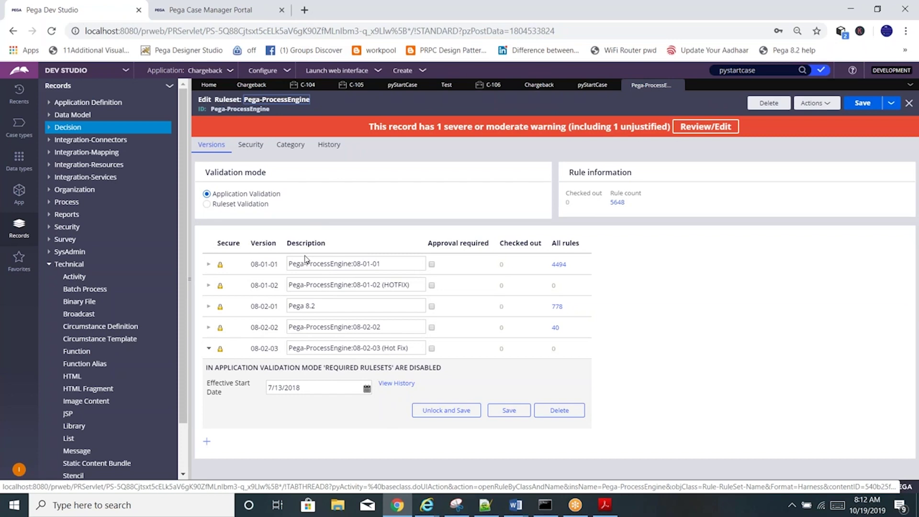
Step: Highlight the major part of version 08-01-01 and the minor part of 08-02-01, then collapse the 08-02-03 version details
{"action": "double_click", "coordinate": [256, 265]}
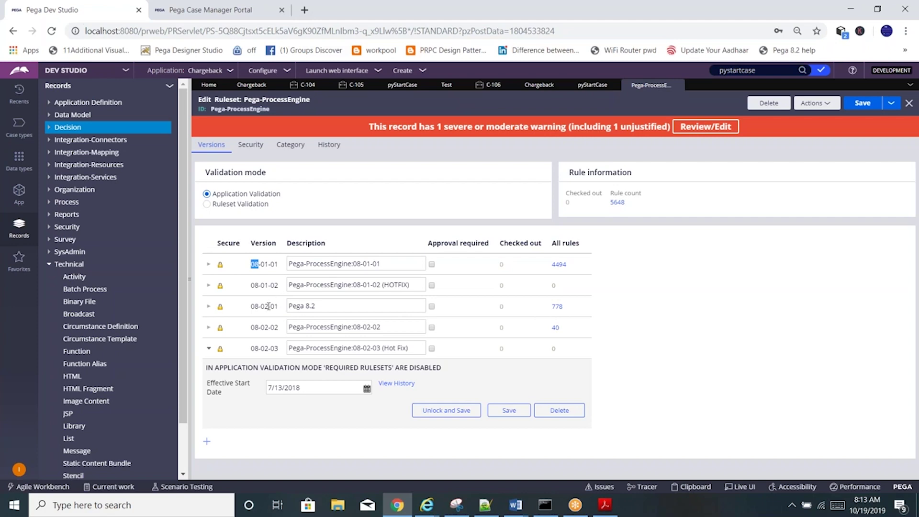
{"action": "left_click", "coordinate": [269, 307]}
{"action": "left_click", "coordinate": [266, 308]}
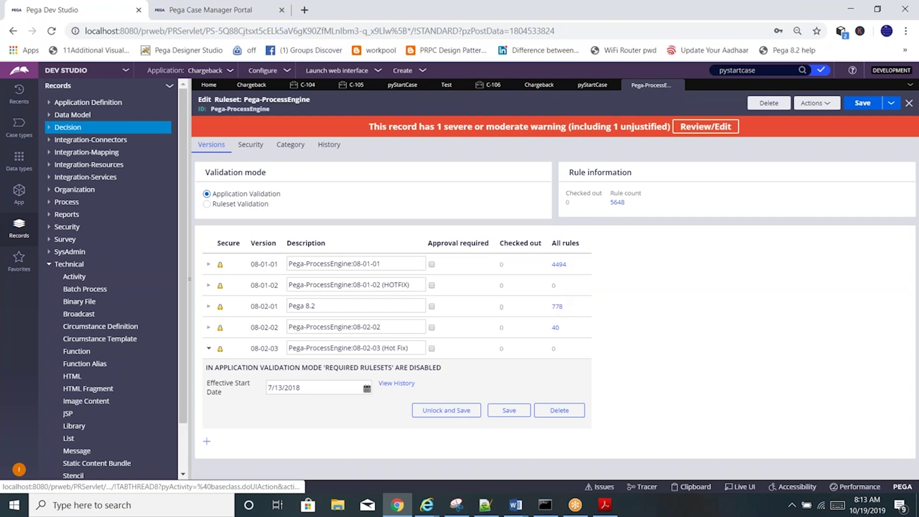
{"action": "left_click_drag", "start_coordinate": [261, 309], "coordinate": [267, 310]}
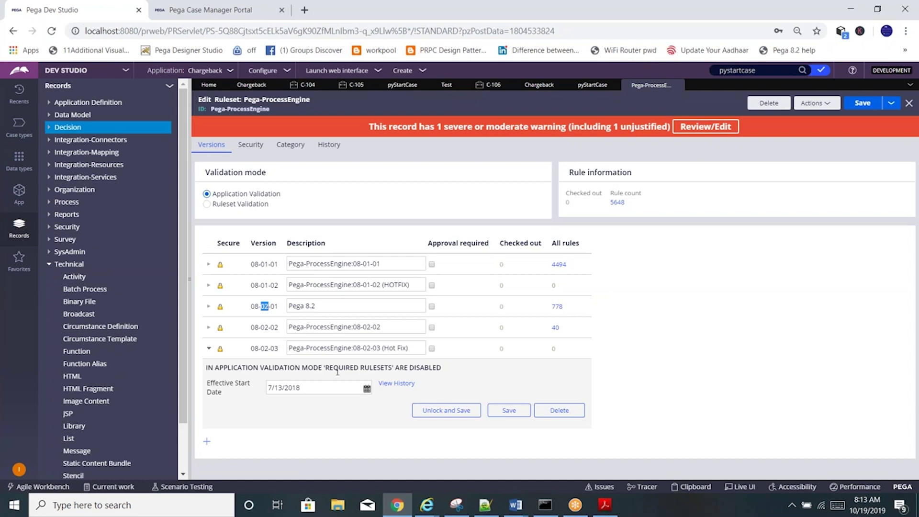
{"action": "left_click", "coordinate": [209, 348]}
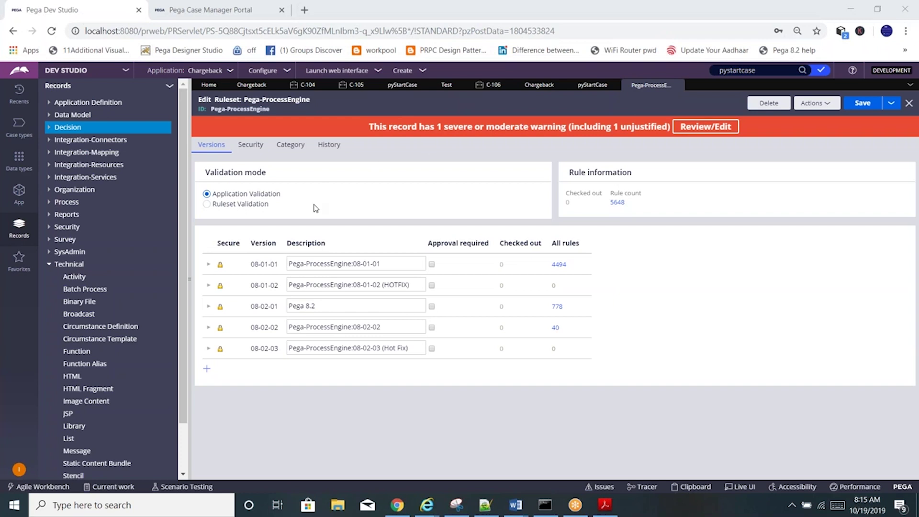
Step: Switch to Notepad++ and clear all the existing notes from the new 19 file
{"action": "left_click", "coordinate": [490, 507]}
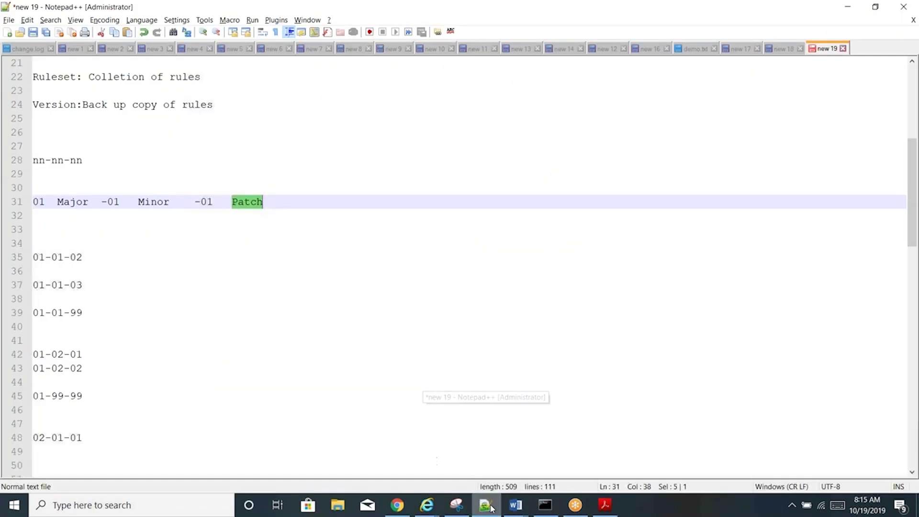
{"action": "key", "text": "ctrl+a"}
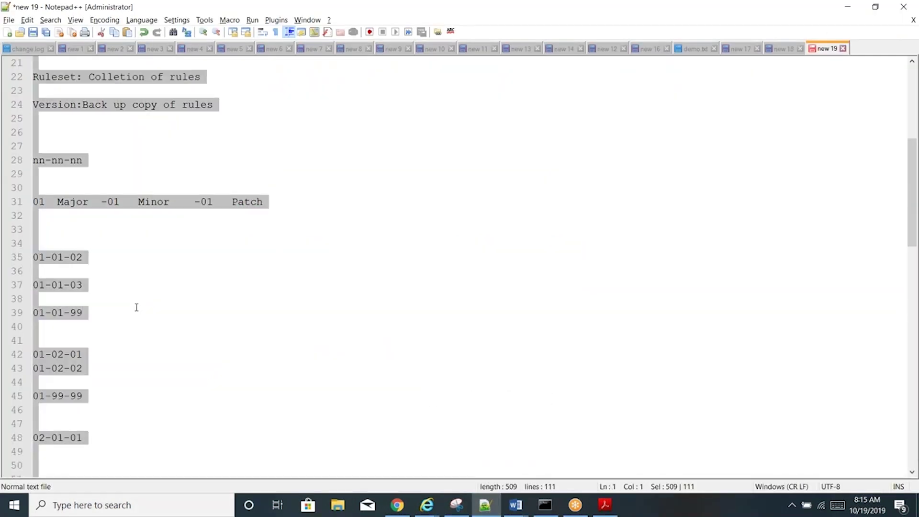
{"action": "key", "text": "Delete"}
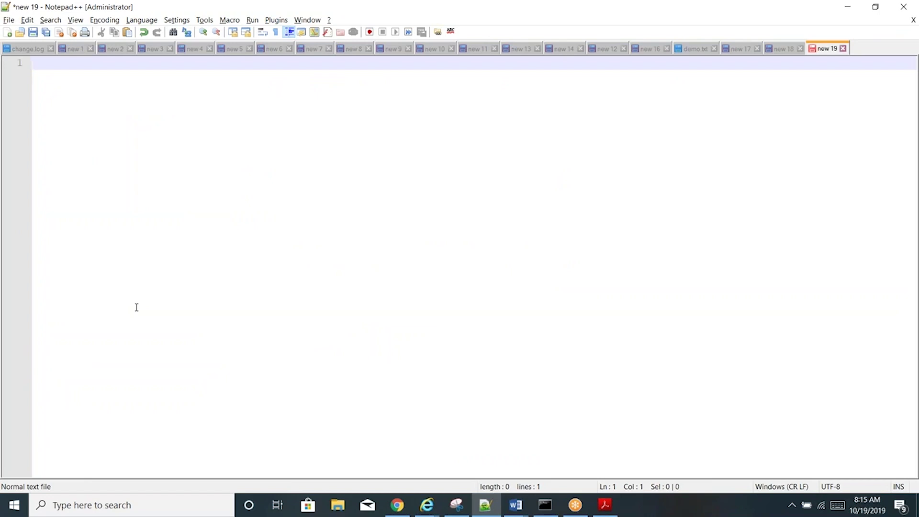
Step: List the ruleset names CBBiz, CBFW, CB and CBInt in the empty note, with a blank line between them
{"action": "type", "text": "CBBiz"}
{"action": "key", "text": "Return"}
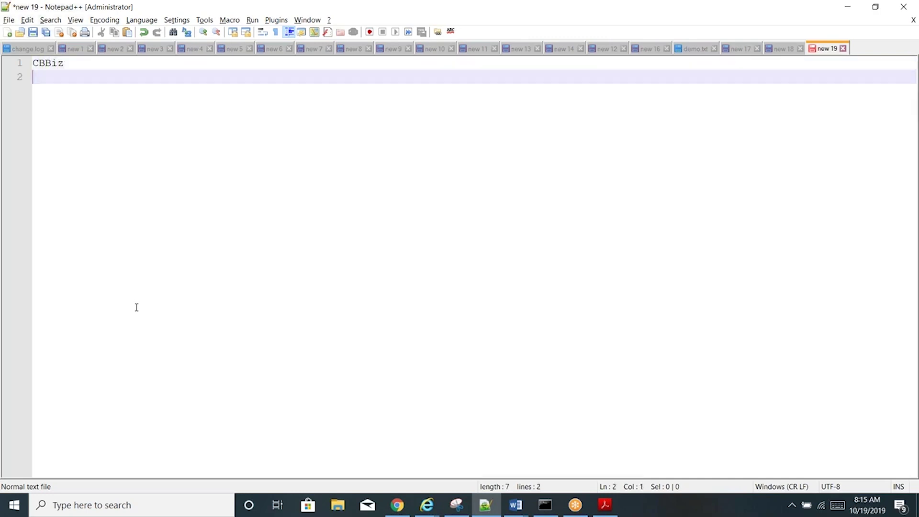
{"action": "key", "text": "Return"}
{"action": "type", "text": "CB"}
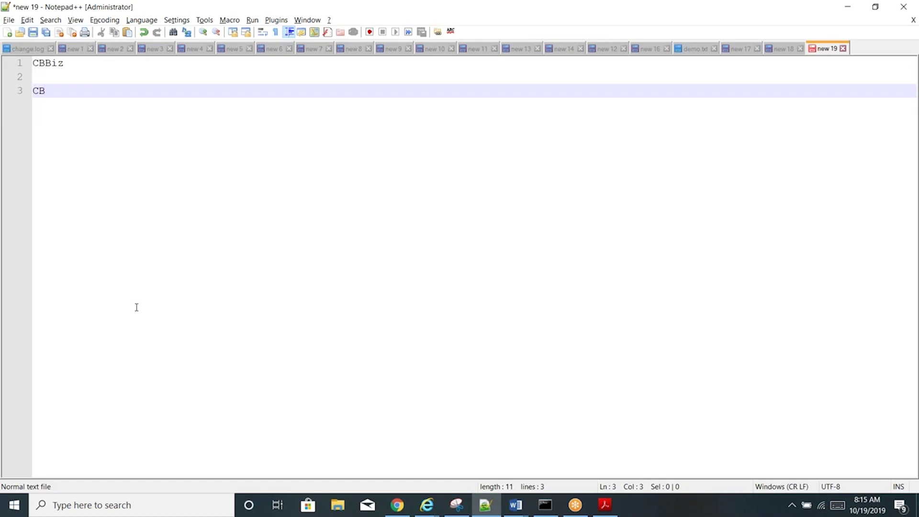
{"action": "type", "text": "FW"}
{"action": "key", "text": "Return"}
{"action": "key", "text": "Return"}
{"action": "type", "text": "CB"}
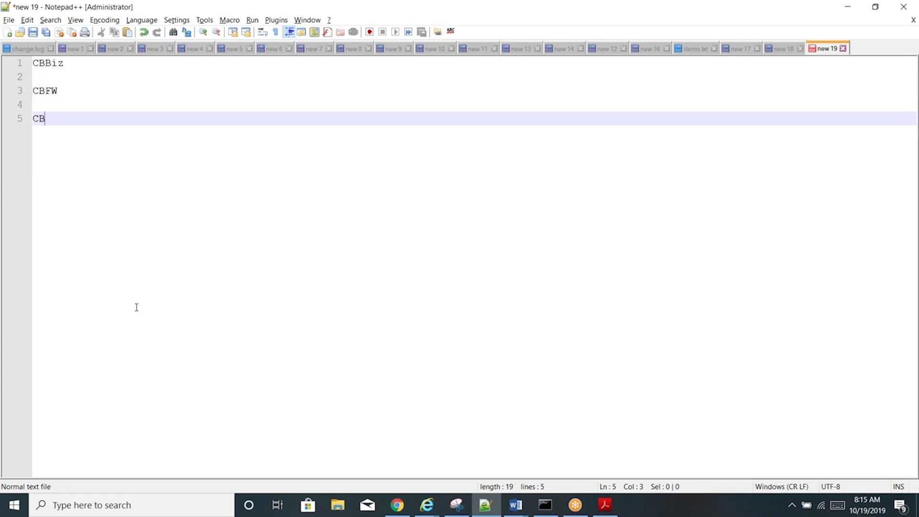
{"action": "key", "text": "Return"}
{"action": "key", "text": "Return"}
{"action": "type", "text": "CBINT"}
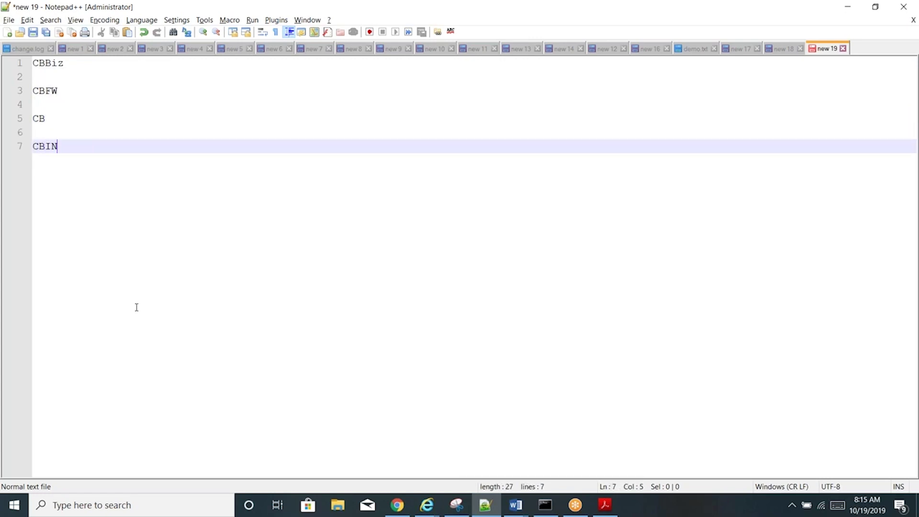
{"action": "key", "text": "BackSpace"}
{"action": "key", "text": "BackSpace"}
{"action": "type", "text": "nt"}
Step: Append ---Getempdetails to the CBBiz line and --Getempdetails to the CB line
{"action": "left_click", "coordinate": [81, 62]}
{"action": "type", "text": "---G"}
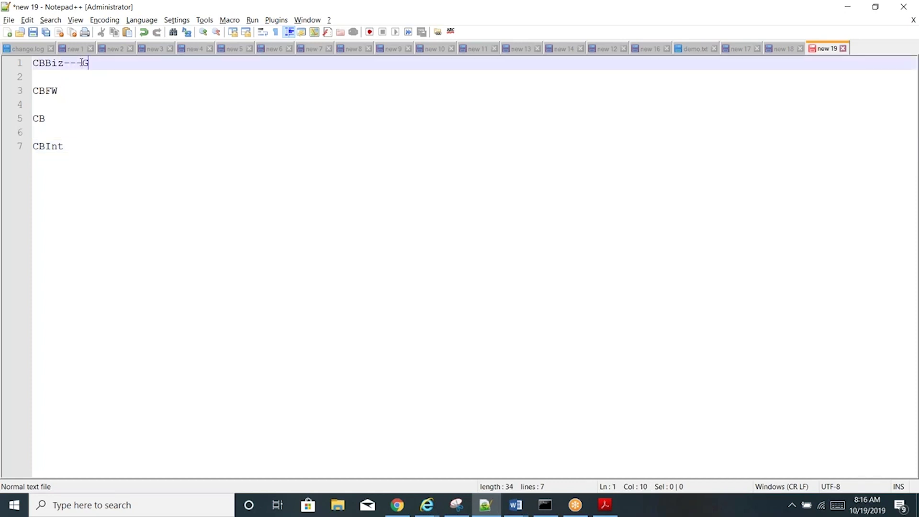
{"action": "type", "text": "etempdetails"}
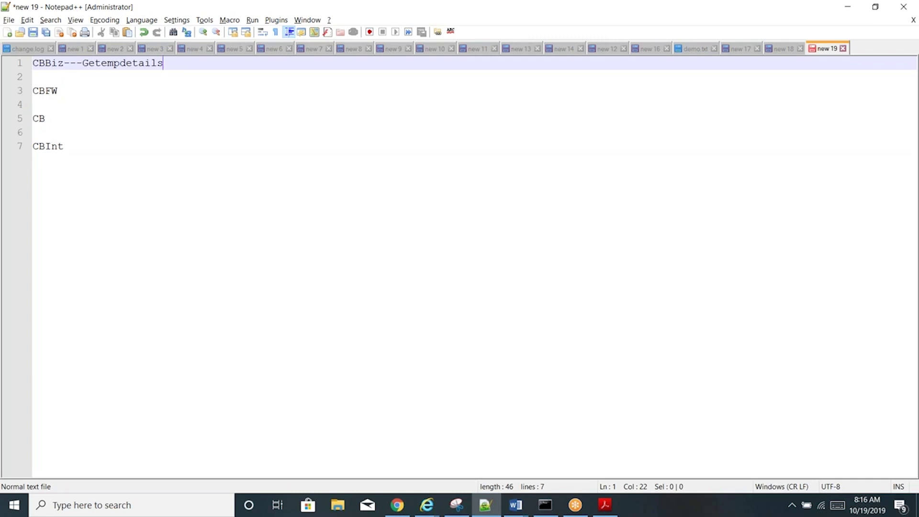
{"action": "double_click", "coordinate": [113, 63]}
{"action": "key", "text": "ctrl+c"}
{"action": "left_click", "coordinate": [69, 118]}
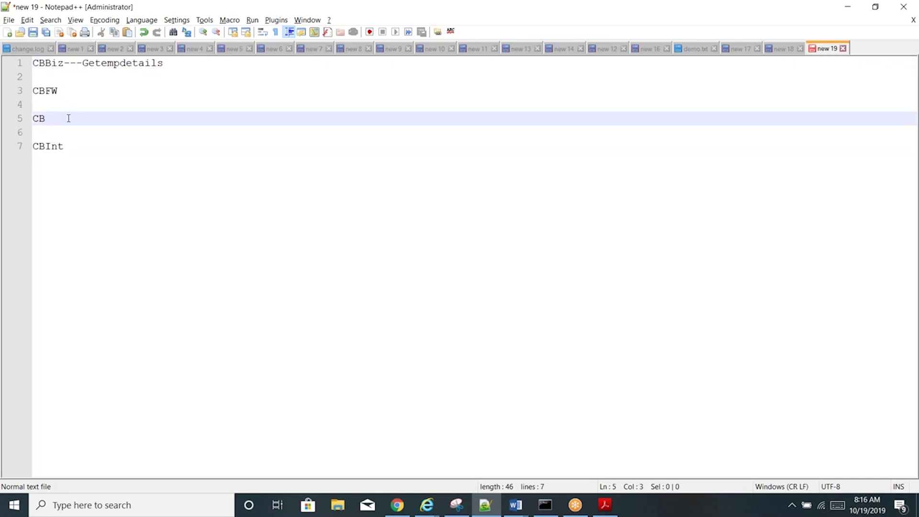
{"action": "type", "text": "--"}
{"action": "key", "text": "ctrl+v"}
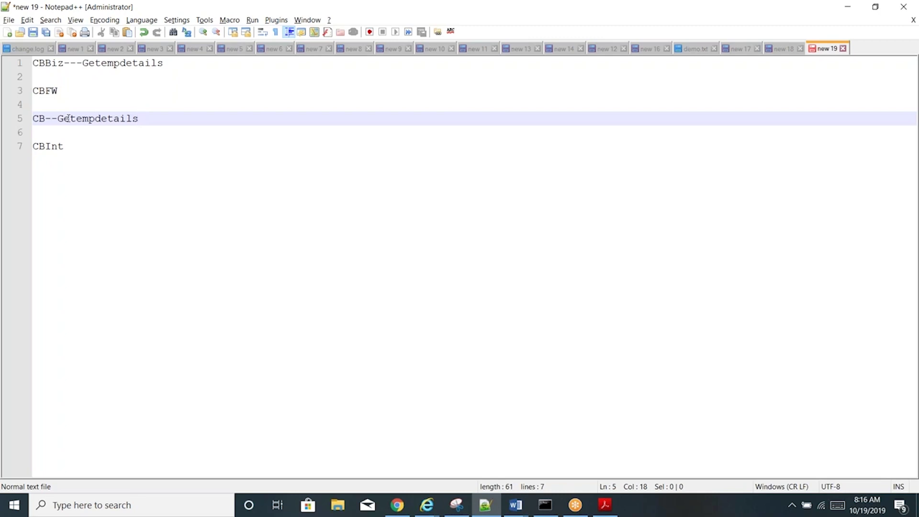
Step: Switch back to Pega Dev Studio in Chrome and open the definition of the Chargeback application
{"action": "key", "text": "alt+Tab"}
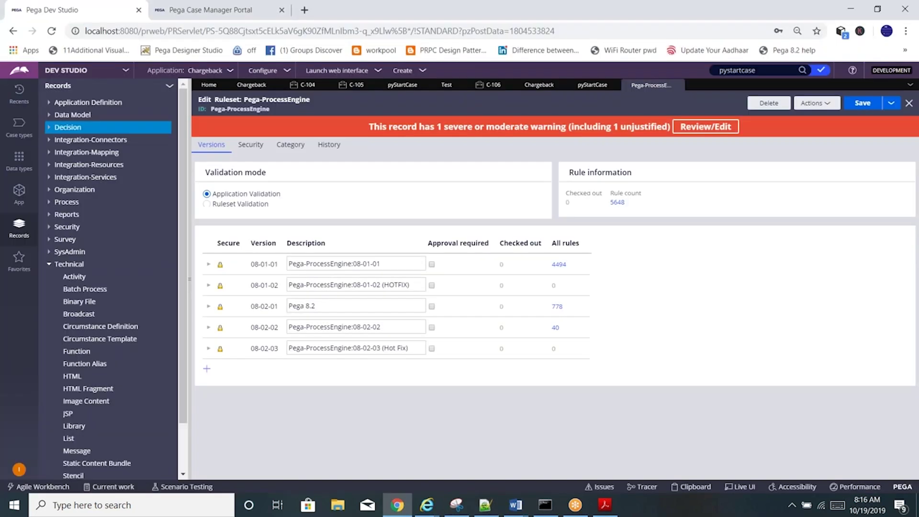
{"action": "left_click", "coordinate": [195, 74]}
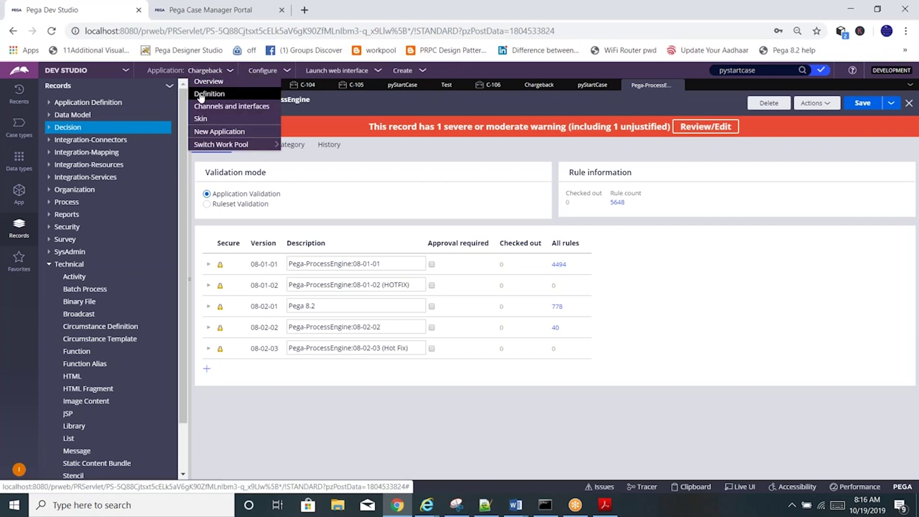
{"action": "left_click", "coordinate": [200, 93]}
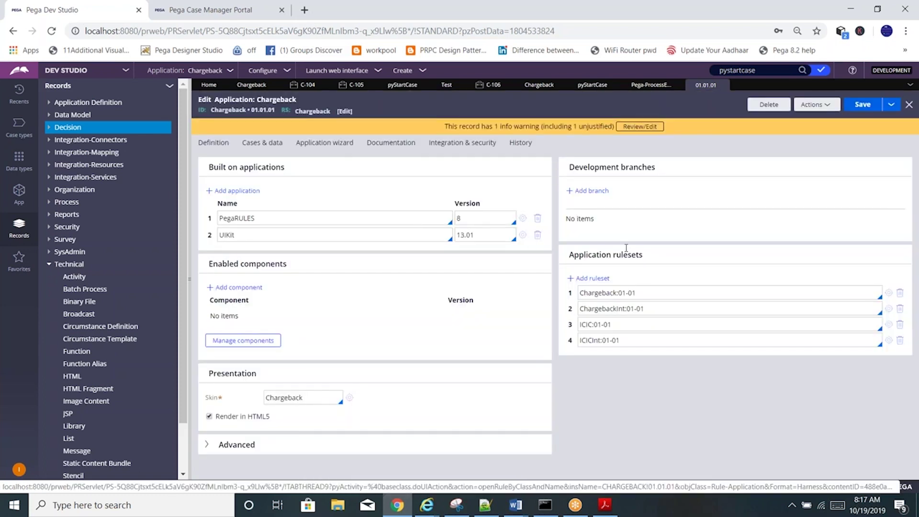
Step: Examine the Application rulesets list, highlighting the Chargeback, ChargebackInt, ICIC and ICICInt entries to compare their order
{"action": "left_click_drag", "start_coordinate": [574, 254], "coordinate": [675, 253]}
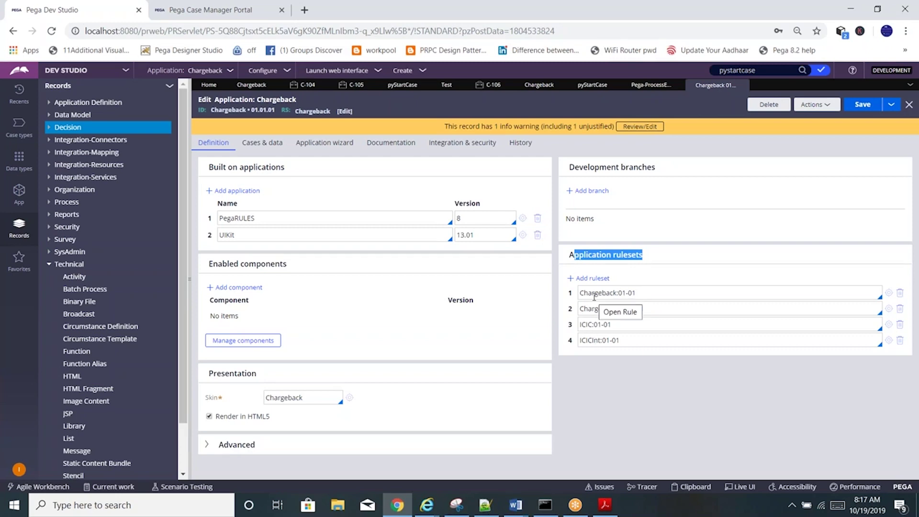
{"action": "left_click", "coordinate": [667, 289]}
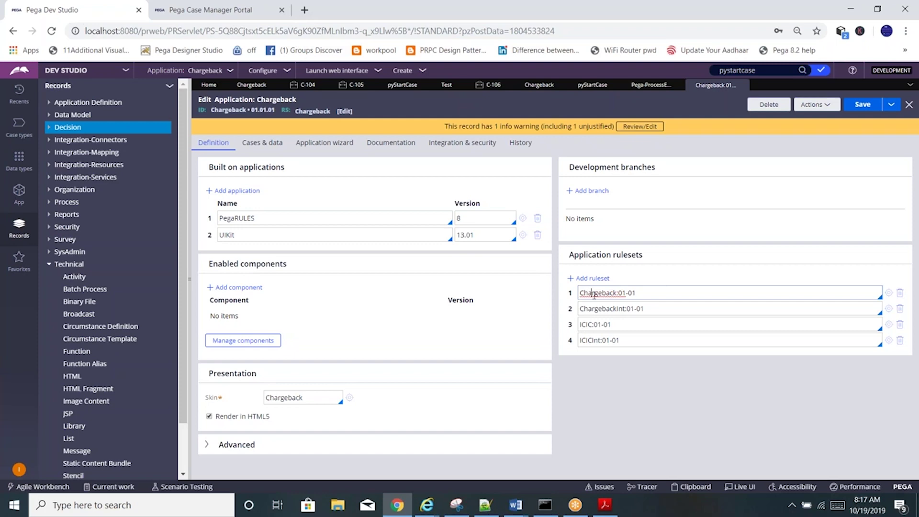
{"action": "left_click_drag", "start_coordinate": [630, 340], "coordinate": [579, 340]}
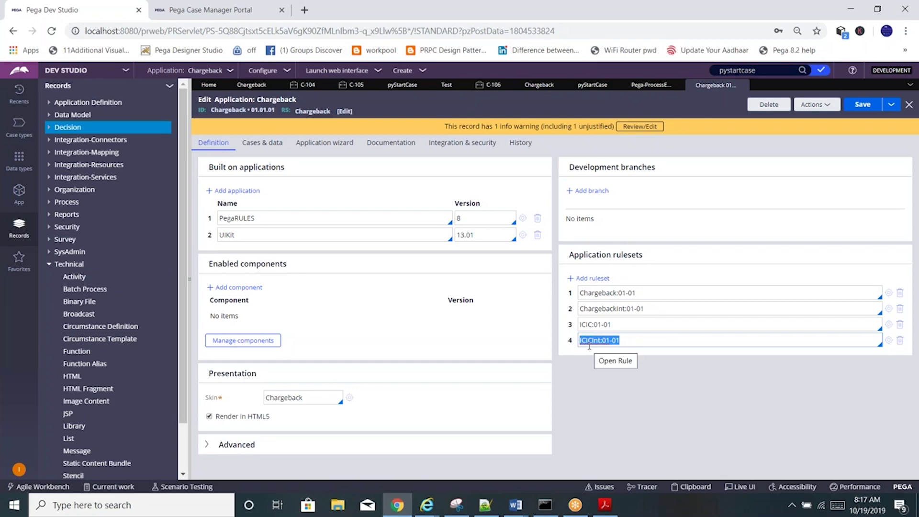
{"action": "left_click", "coordinate": [639, 338]}
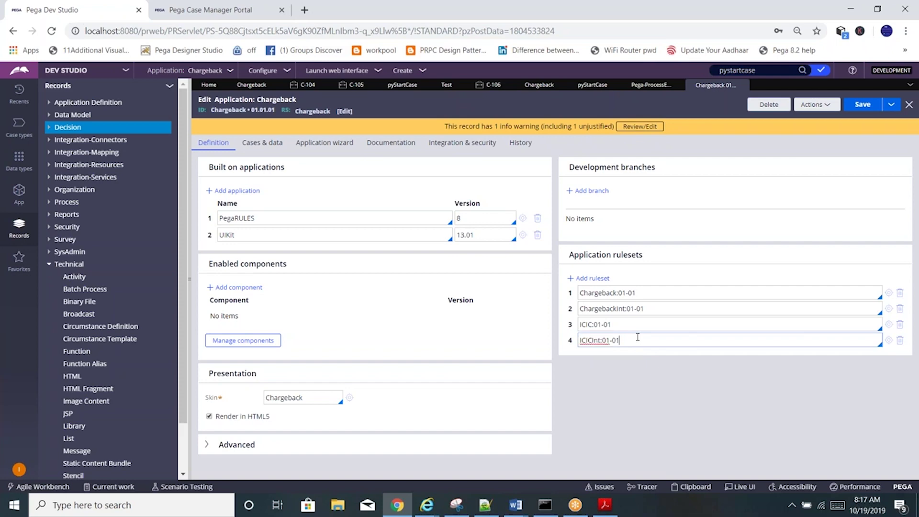
{"action": "double_click", "coordinate": [582, 341]}
{"action": "double_click", "coordinate": [593, 293]}
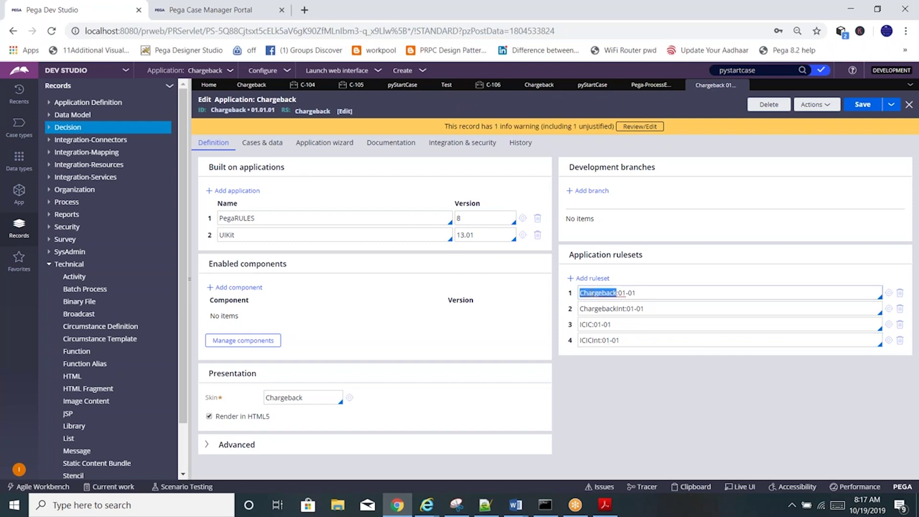
{"action": "left_click", "coordinate": [594, 297]}
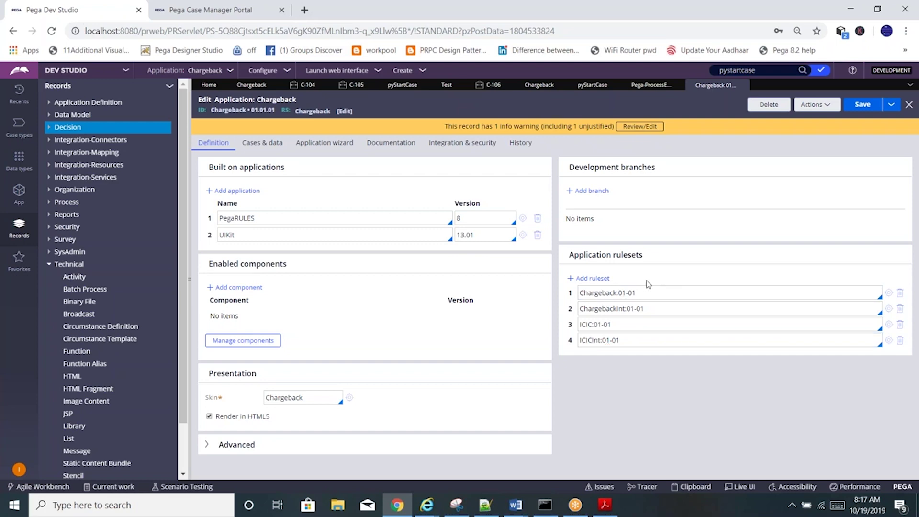
{"action": "left_click", "coordinate": [598, 309]}
{"action": "left_click", "coordinate": [590, 325]}
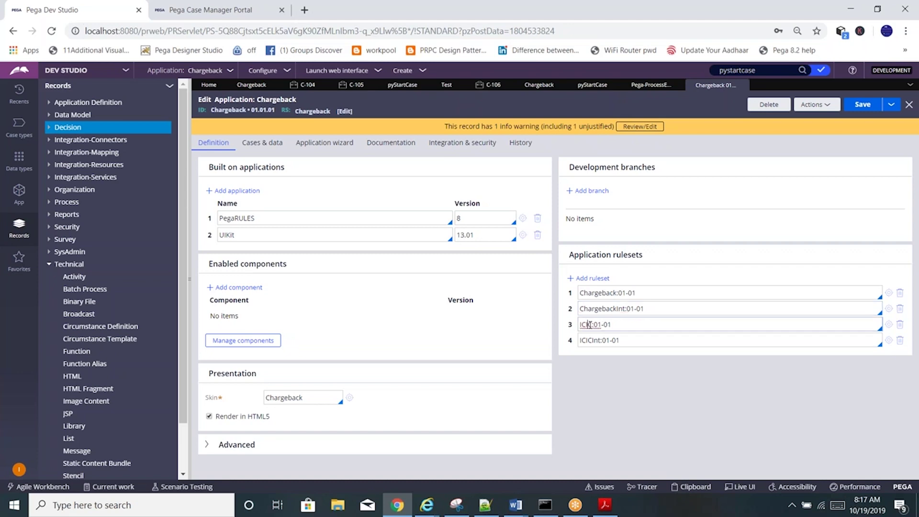
{"action": "left_click", "coordinate": [603, 340]}
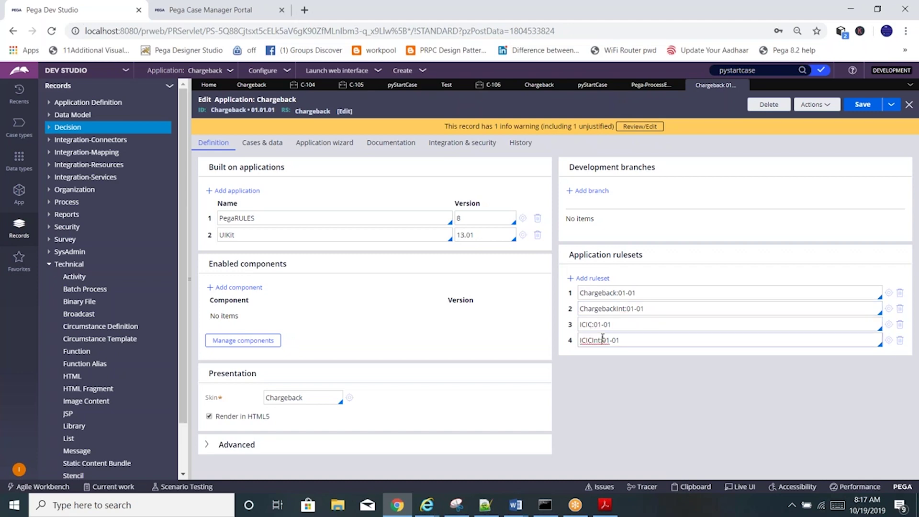
{"action": "double_click", "coordinate": [606, 298]}
{"action": "double_click", "coordinate": [591, 324]}
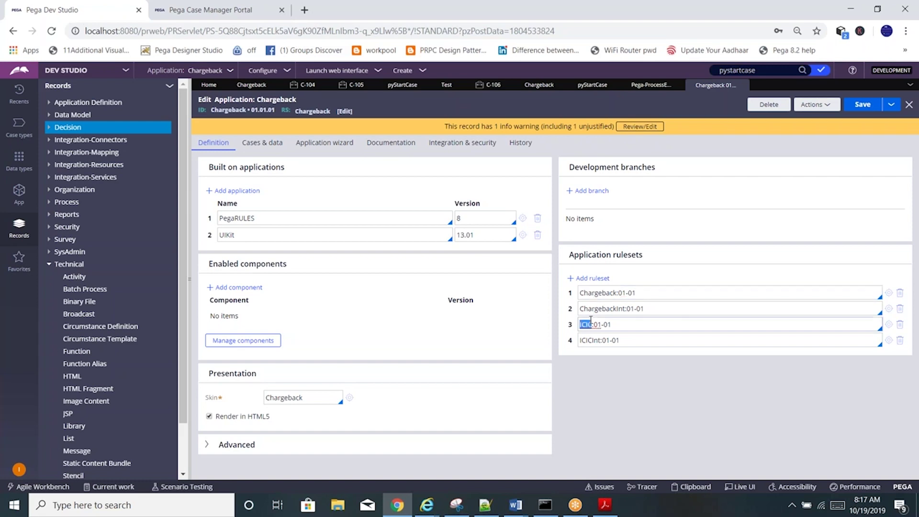
{"action": "left_click", "coordinate": [595, 341]}
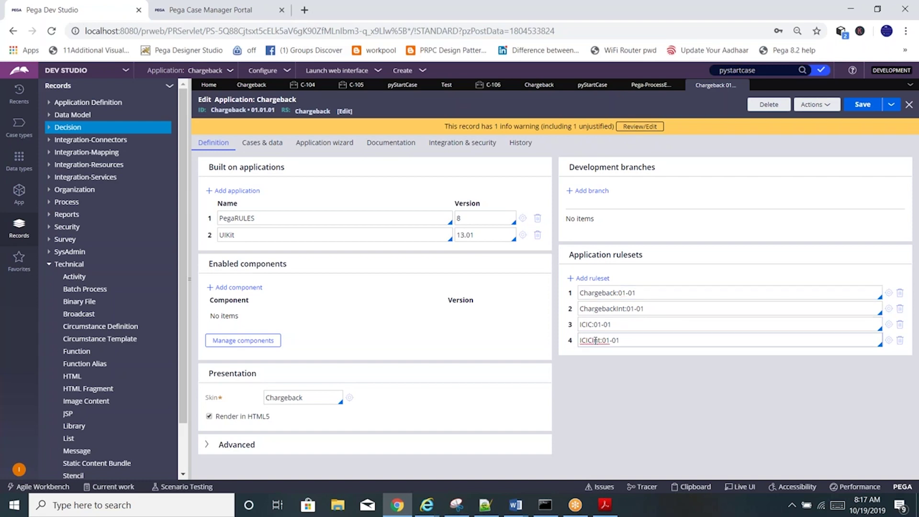
{"action": "double_click", "coordinate": [598, 296]}
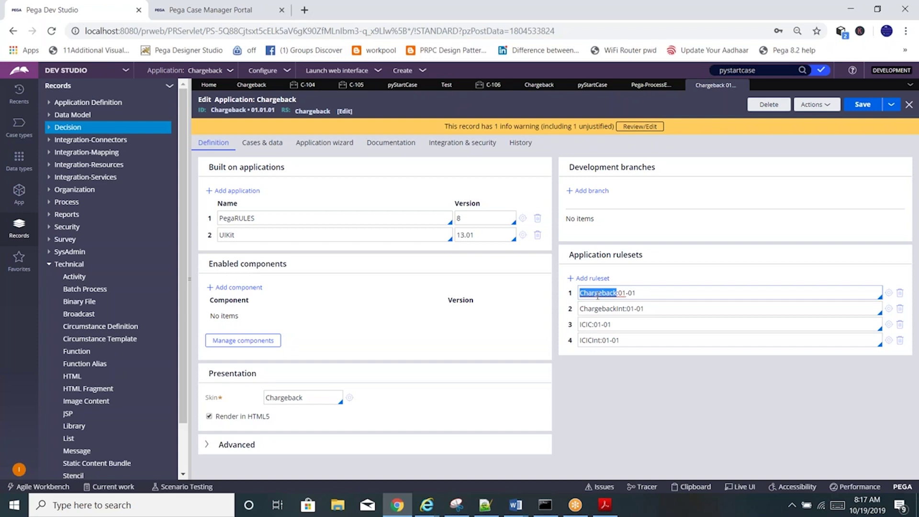
Step: Compare the ruleset order in the Chargeback application definition with the validation mode options of the Pega-ProcessEngine ruleset
{"action": "left_click", "coordinate": [598, 309]}
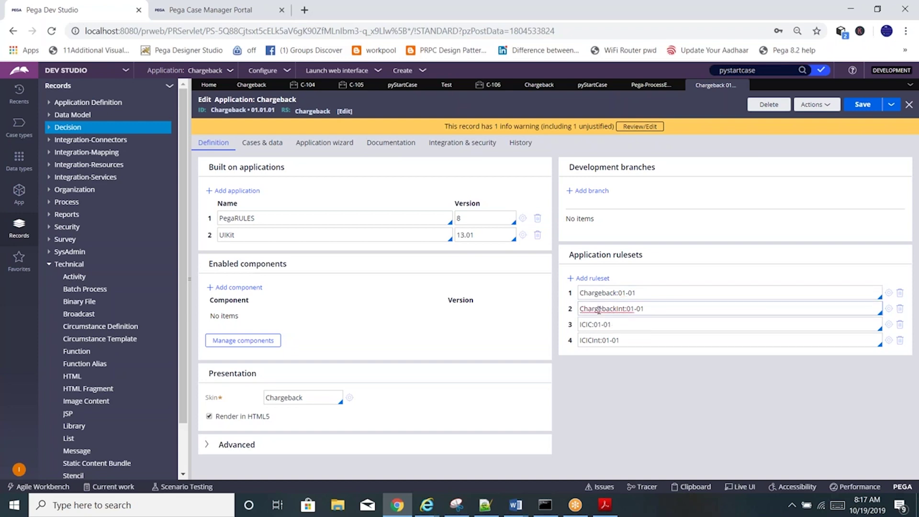
{"action": "left_click", "coordinate": [582, 324]}
{"action": "left_click", "coordinate": [595, 340]}
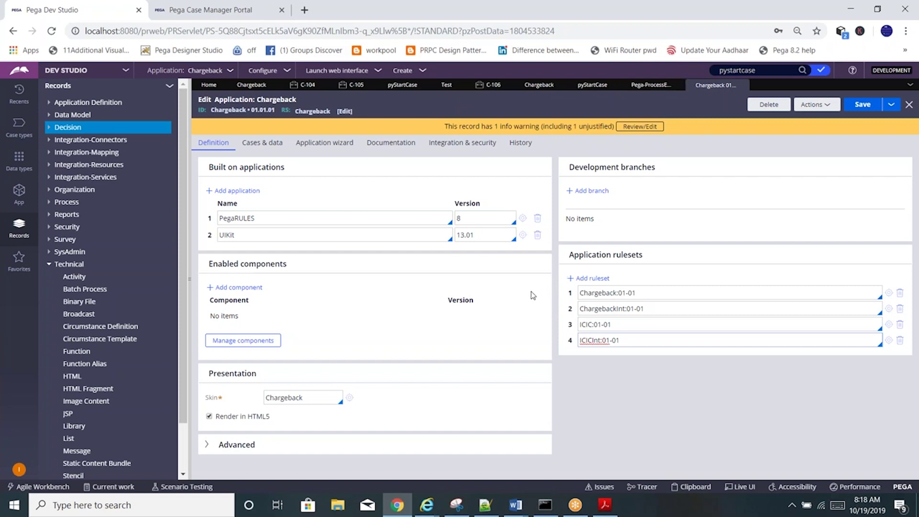
{"action": "left_click", "coordinate": [651, 85]}
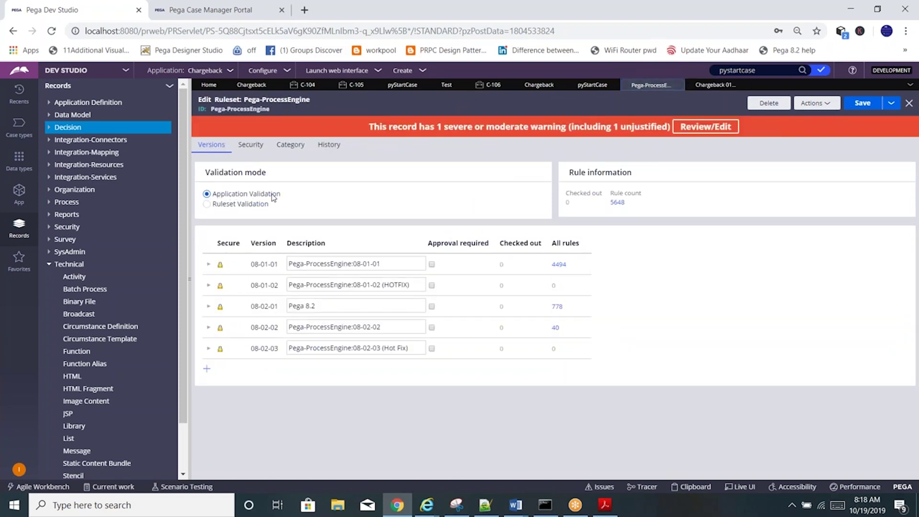
{"action": "left_click", "coordinate": [715, 84]}
{"action": "double_click", "coordinate": [224, 100]}
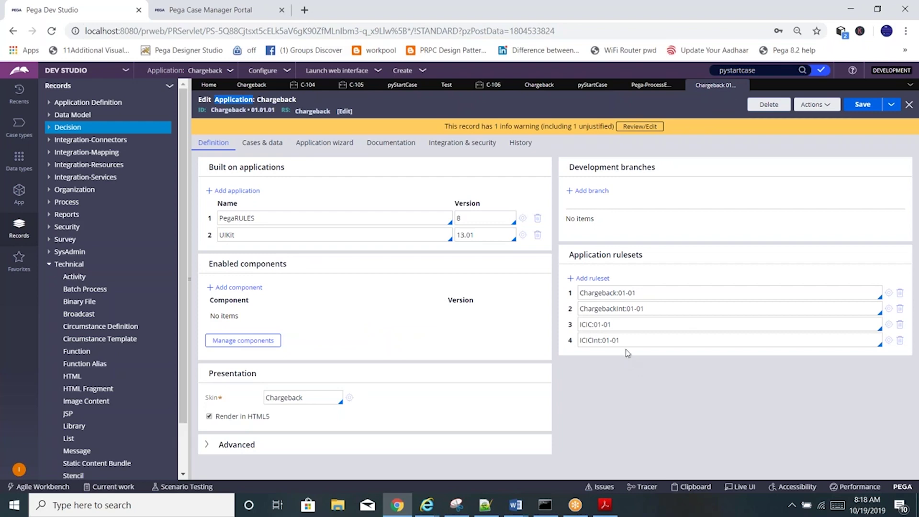
Step: Set the Pega-ProcessEngine ruleset to Ruleset Validation and try to expand its version 08-01-01
{"action": "left_click", "coordinate": [642, 86]}
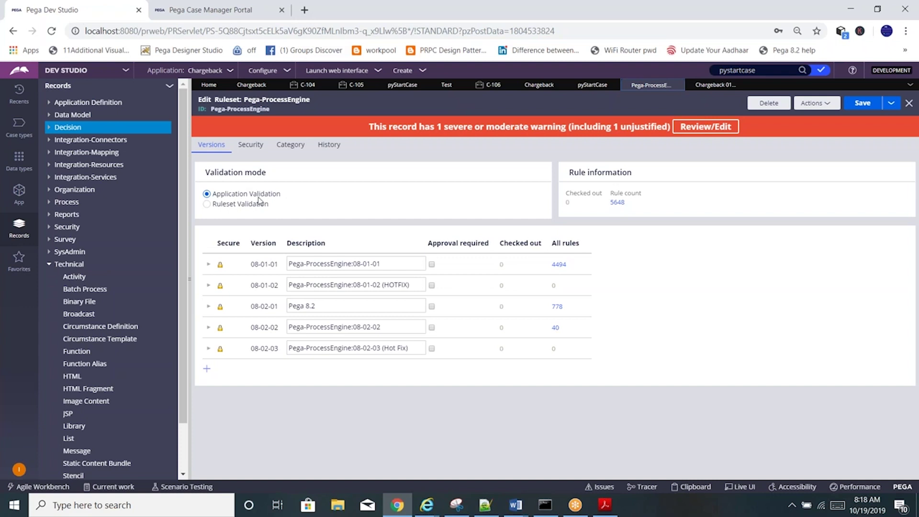
{"action": "left_click", "coordinate": [208, 205]}
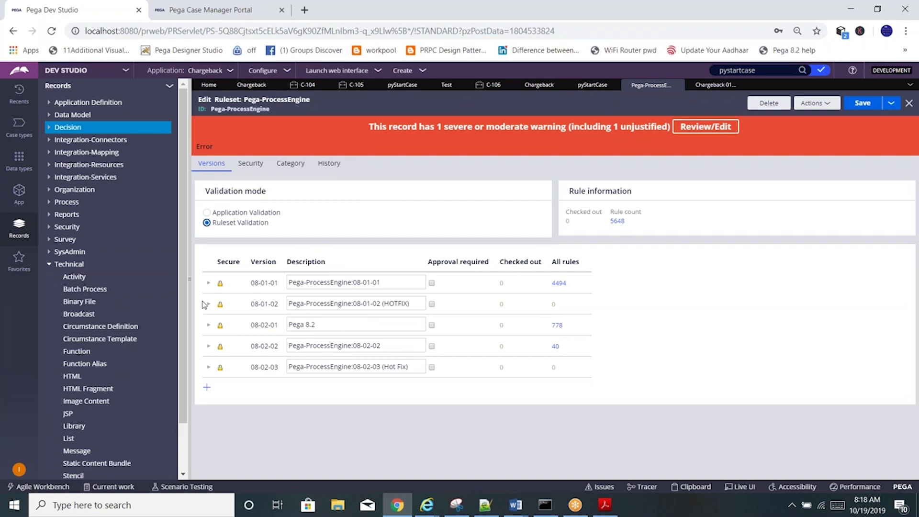
{"action": "left_click", "coordinate": [209, 282]}
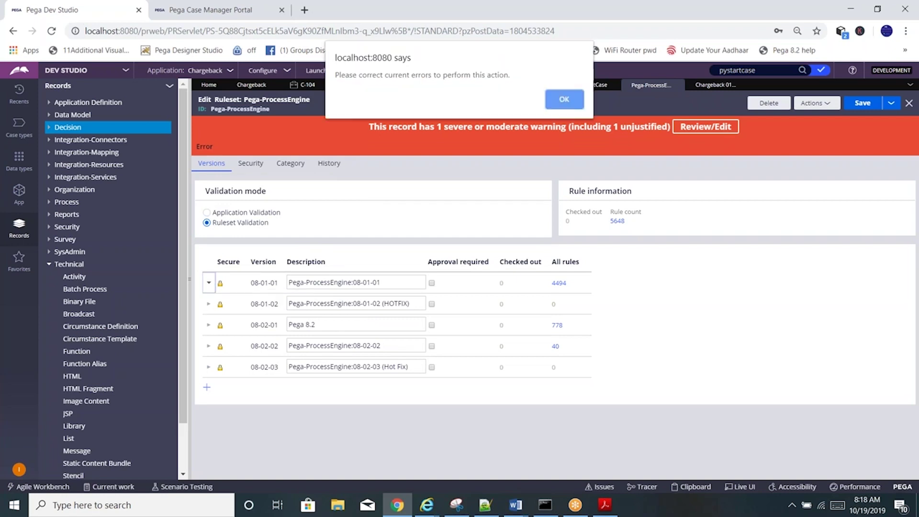
{"action": "left_click", "coordinate": [564, 100]}
Step: On the Chargeback ruleset, select Ruleset Validation and expand version 01-01-01 to show its required rulesets and versions
{"action": "left_click", "coordinate": [533, 89]}
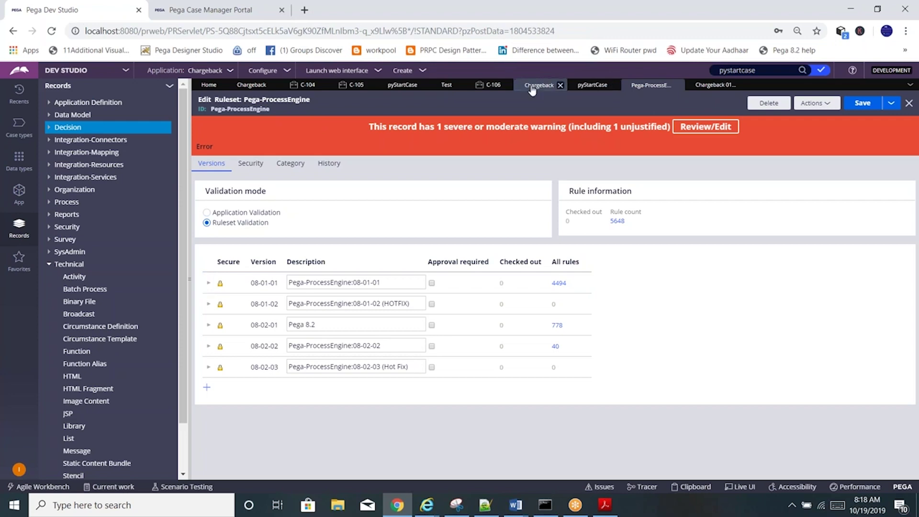
{"action": "left_click", "coordinate": [207, 183]}
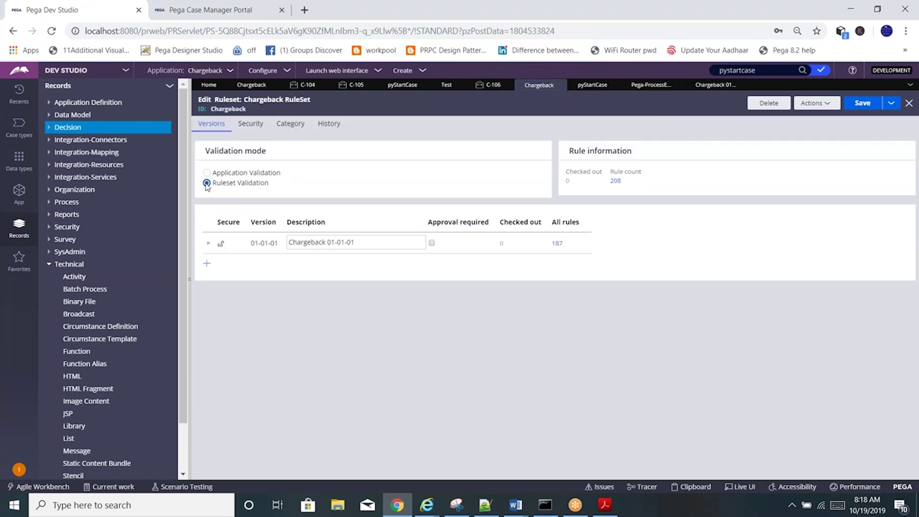
{"action": "left_click", "coordinate": [208, 243]}
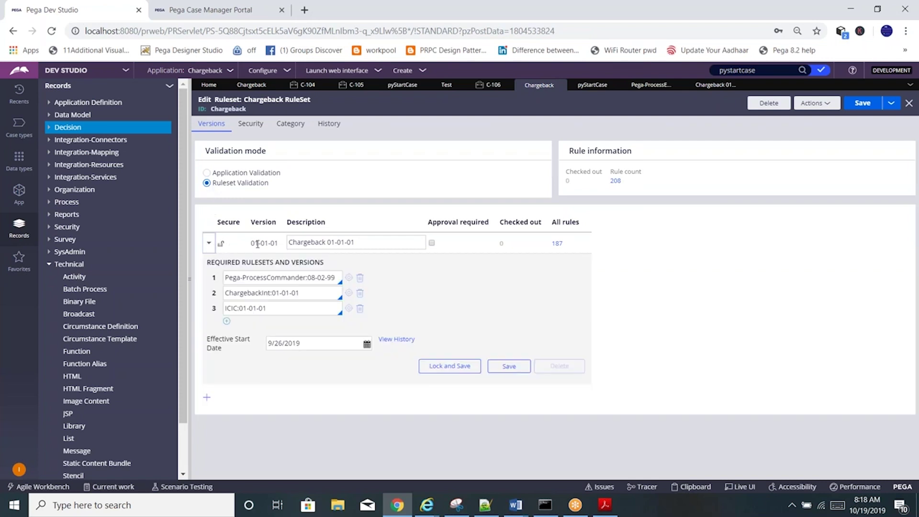
{"action": "left_click_drag", "start_coordinate": [206, 263], "coordinate": [334, 266]}
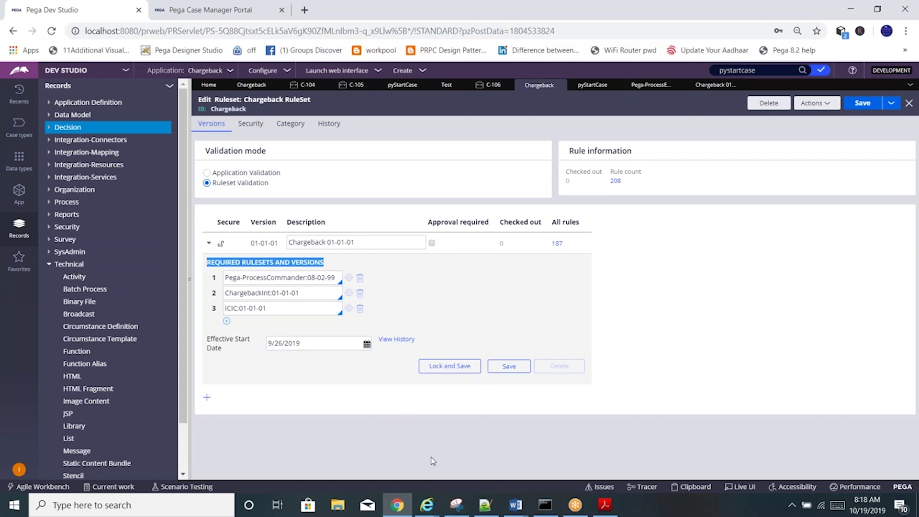
Step: Switch to Notepad++ and highlight the Getempdetails and CB entries in the ruleset note to compare them
{"action": "left_click", "coordinate": [485, 505]}
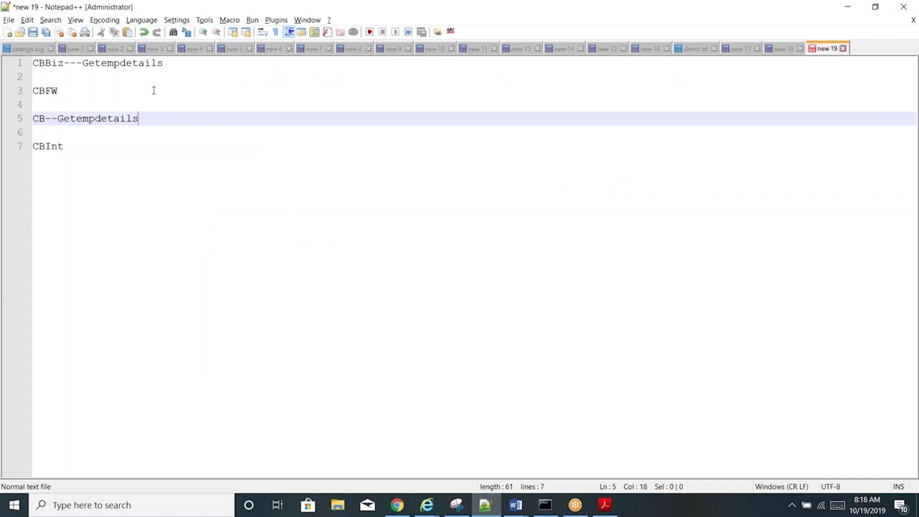
{"action": "double_click", "coordinate": [107, 62]}
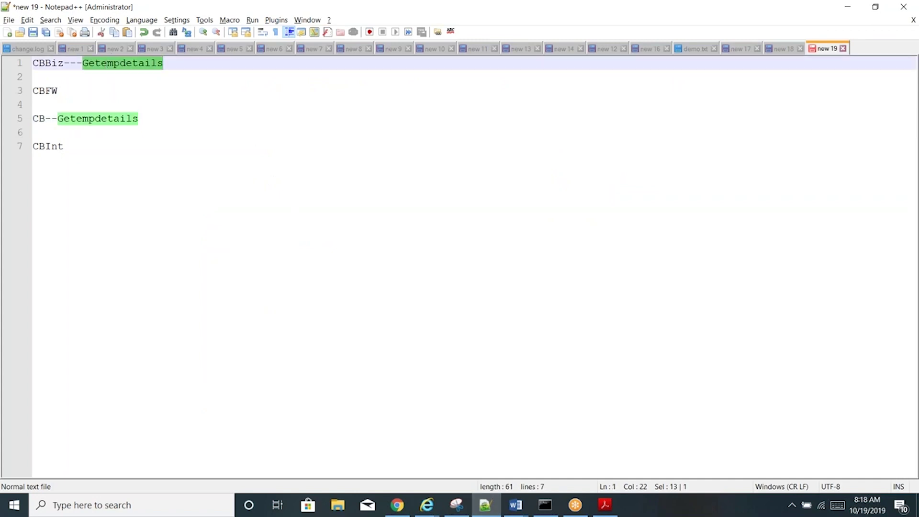
{"action": "double_click", "coordinate": [57, 91]}
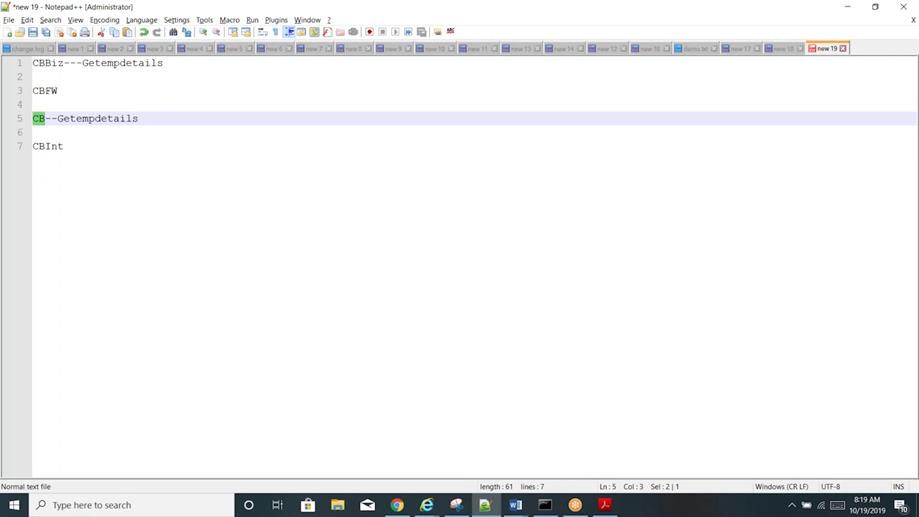
Step: Return to Pega Dev Studio in Chrome, collapse version 01-01-01 of the Chargeback ruleset and select Application Validation
{"action": "key", "text": "alt+Tab"}
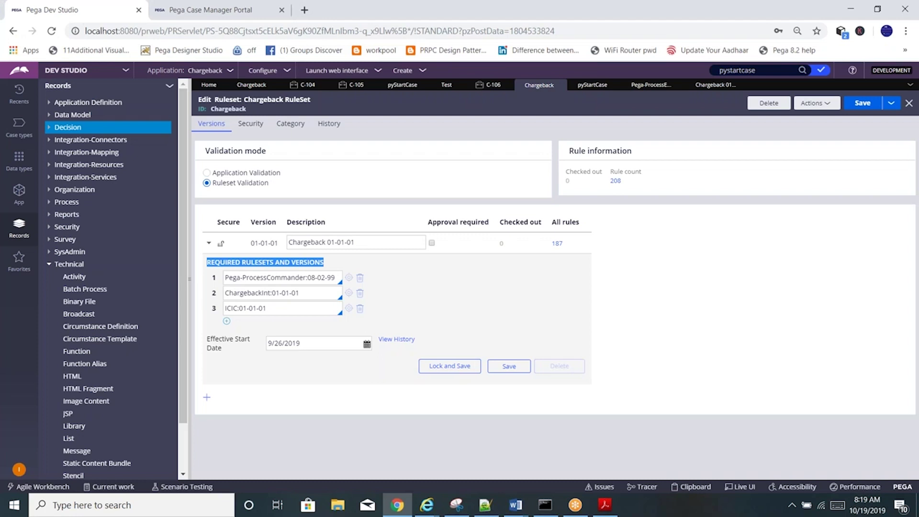
{"action": "left_click", "coordinate": [380, 243]}
{"action": "triple_click", "coordinate": [371, 242]}
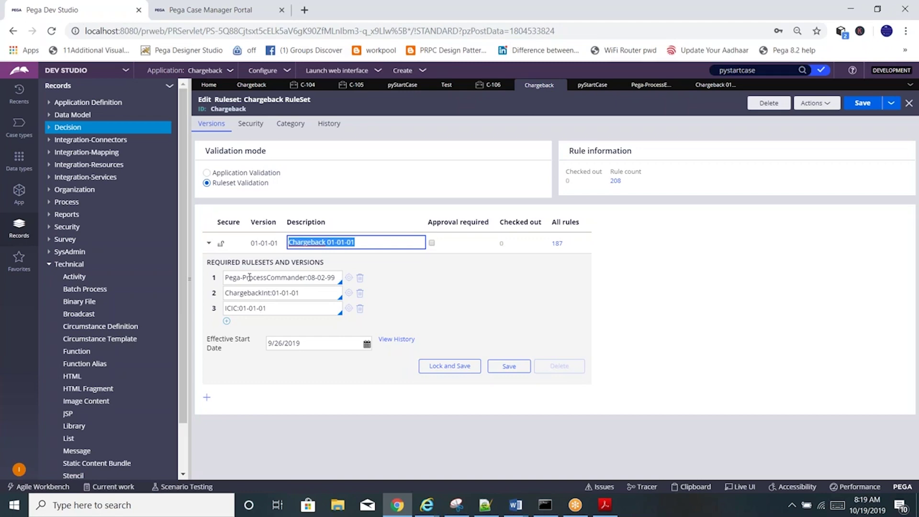
{"action": "left_click", "coordinate": [208, 245]}
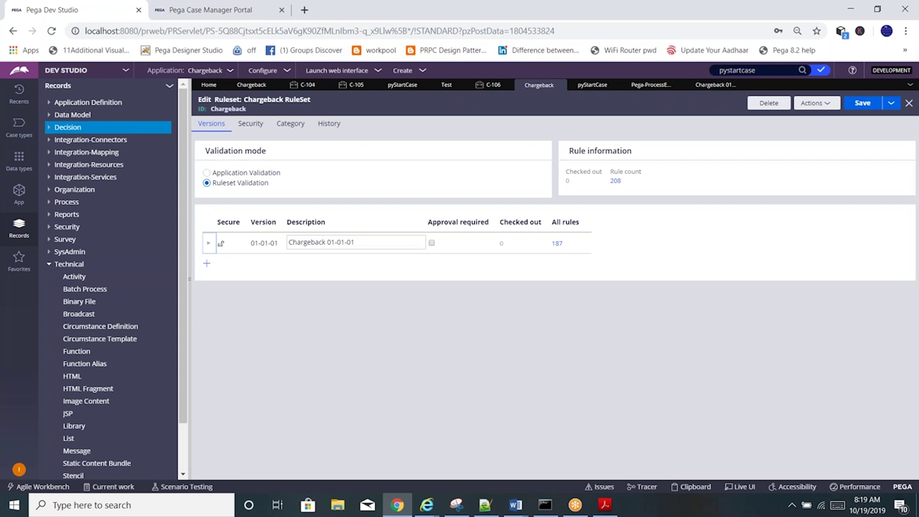
{"action": "left_click", "coordinate": [243, 173]}
{"action": "left_click", "coordinate": [207, 184]}
{"action": "left_click", "coordinate": [206, 174]}
Step: Switch to the PEGA-Course-Content document in Word, highlight "Rule Set and Prerequisites." in yellow and save the document
{"action": "left_click", "coordinate": [516, 505]}
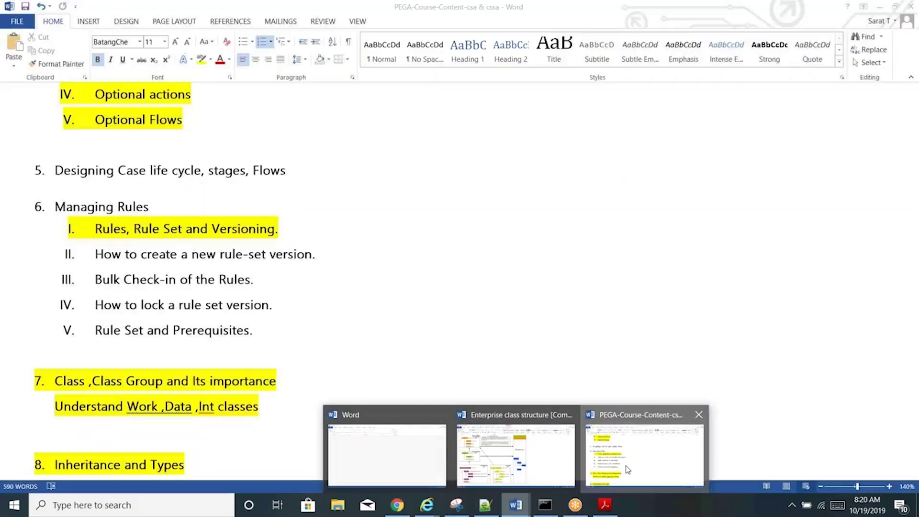
{"action": "left_click", "coordinate": [629, 467]}
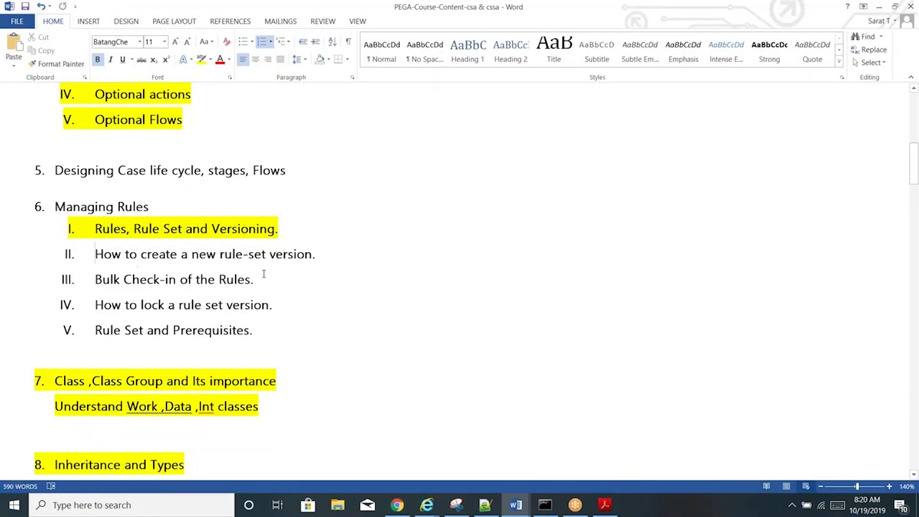
{"action": "left_click_drag", "start_coordinate": [263, 330], "coordinate": [99, 330]}
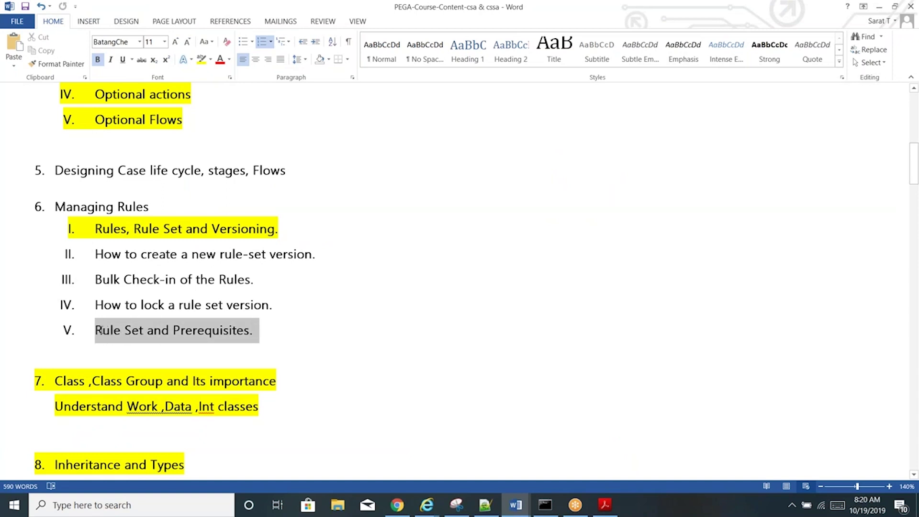
{"action": "left_click", "coordinate": [202, 60]}
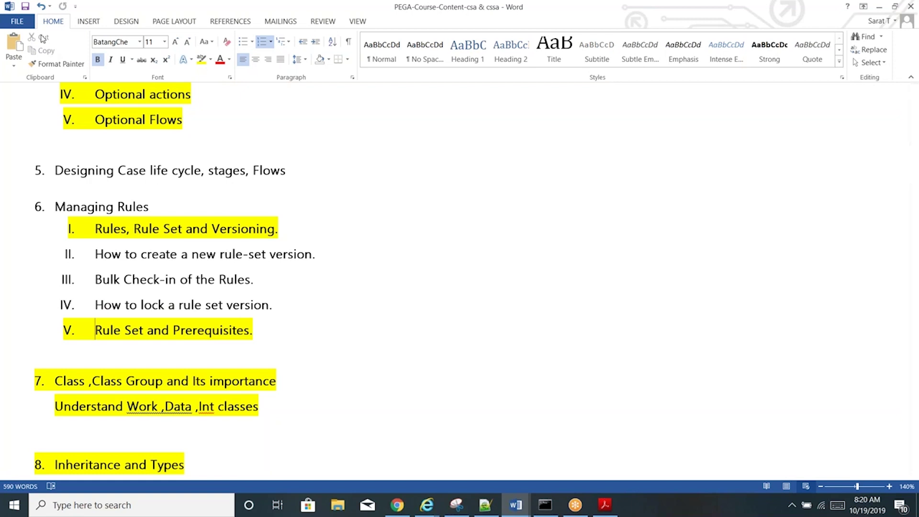
{"action": "left_click", "coordinate": [26, 6]}
Step: Open File Explorer, maximize it, browse to Local Disk (C:) and select the PRPCPersonalEdition folder
{"action": "key", "text": "alt+Tab"}
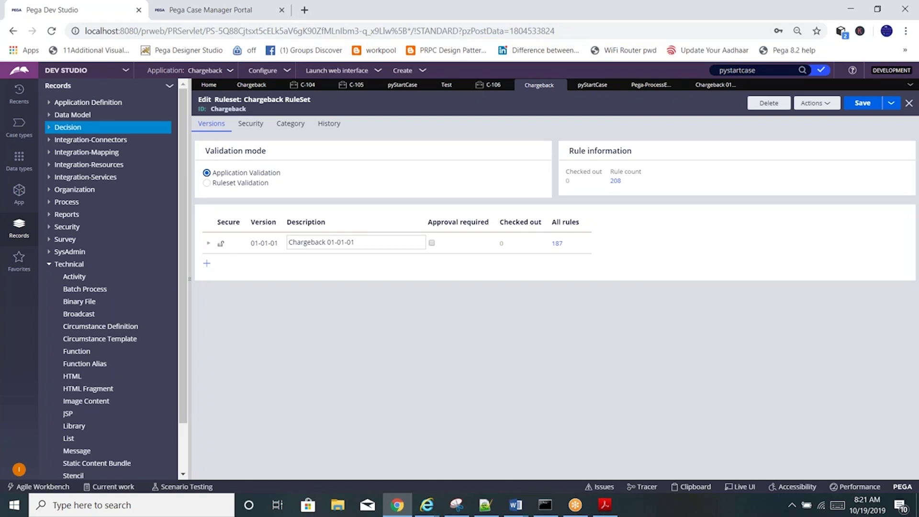
{"action": "left_click", "coordinate": [332, 506]}
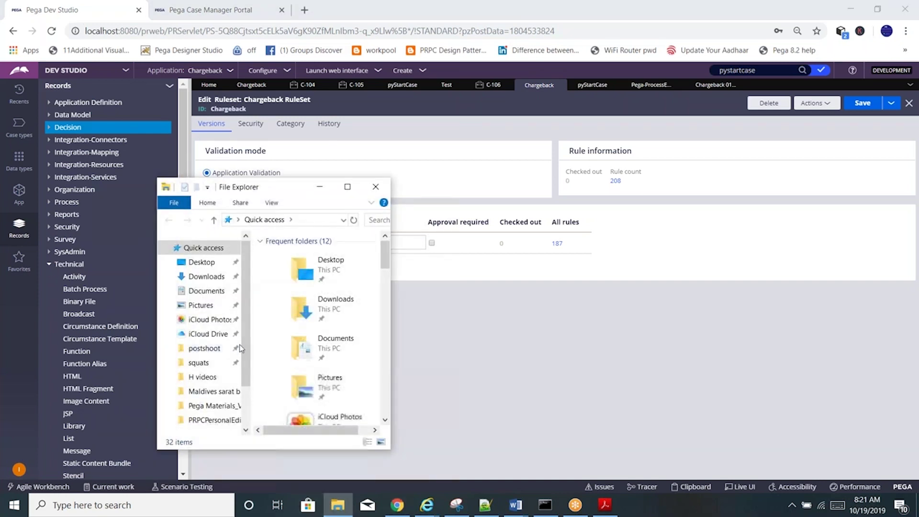
{"action": "scroll", "coordinate": [243, 331], "scroll_direction": "down", "scroll_amount": 2}
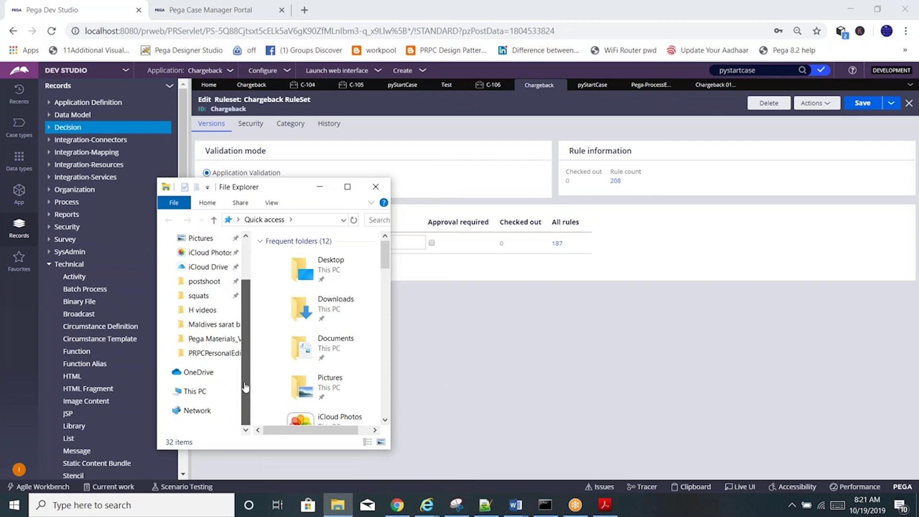
{"action": "left_click", "coordinate": [210, 395]}
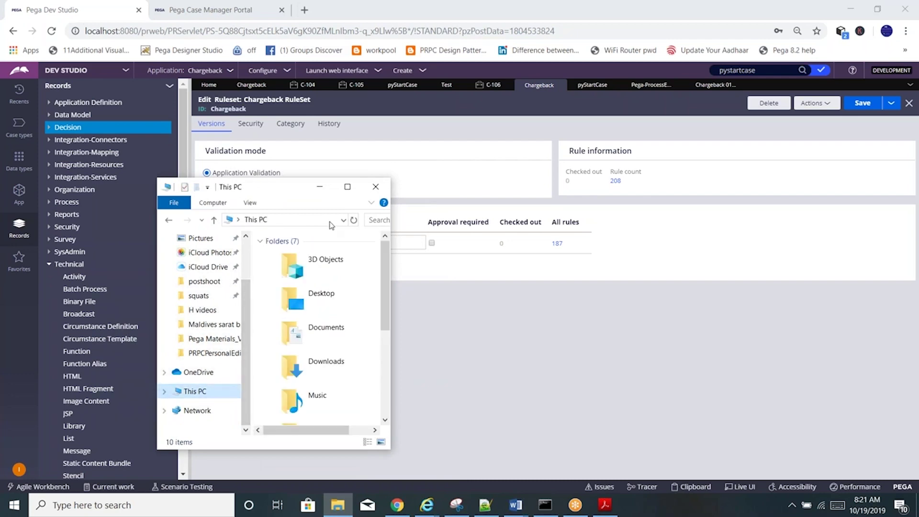
{"action": "left_click", "coordinate": [348, 187]}
{"action": "left_click", "coordinate": [330, 165]}
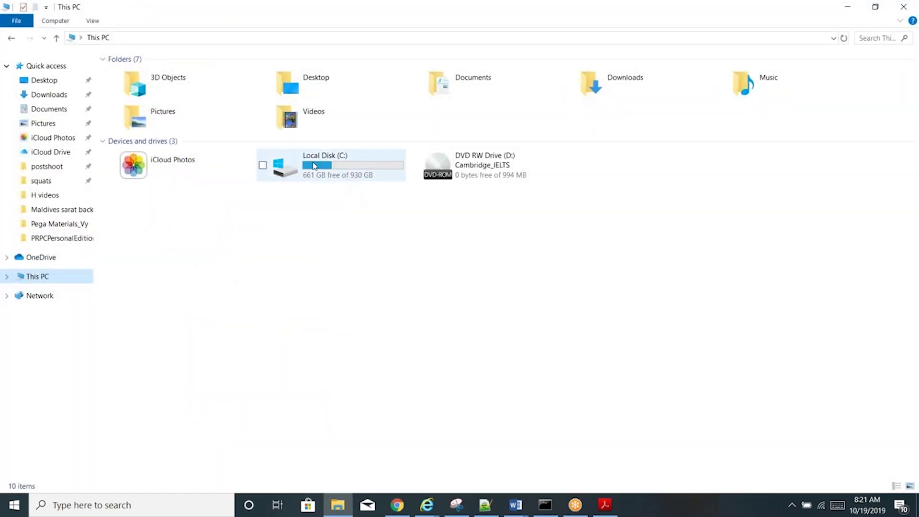
{"action": "double_click", "coordinate": [331, 165]}
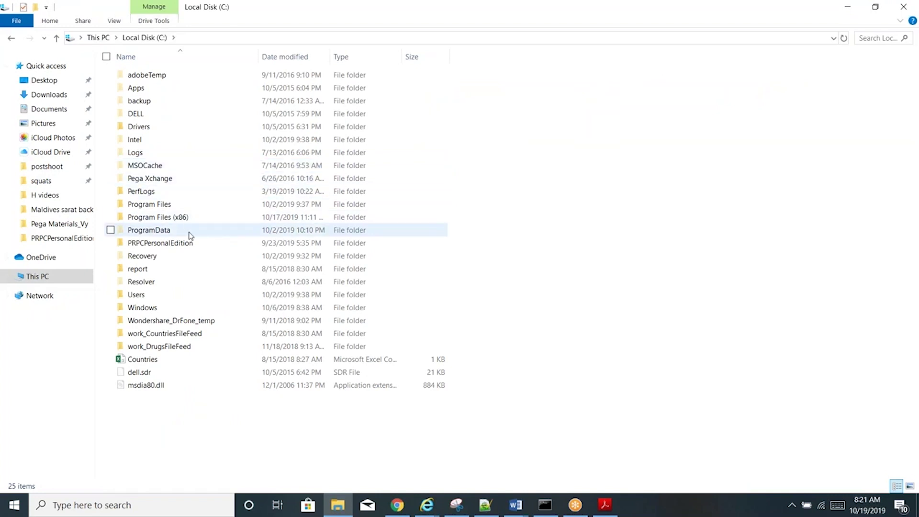
{"action": "left_click", "coordinate": [180, 244]}
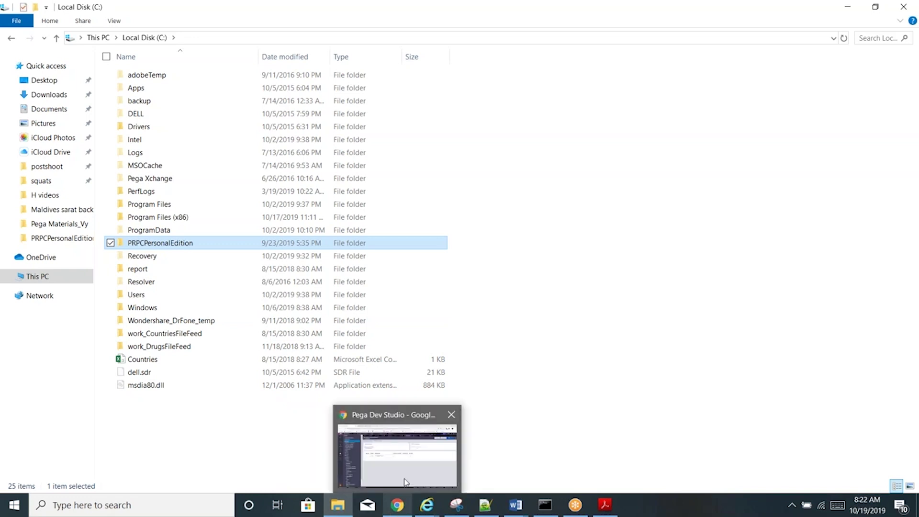
Step: Switch to the PEGA-Course-Content document in Word and review the topics that follow Managing Rules
{"action": "left_click", "coordinate": [405, 482]}
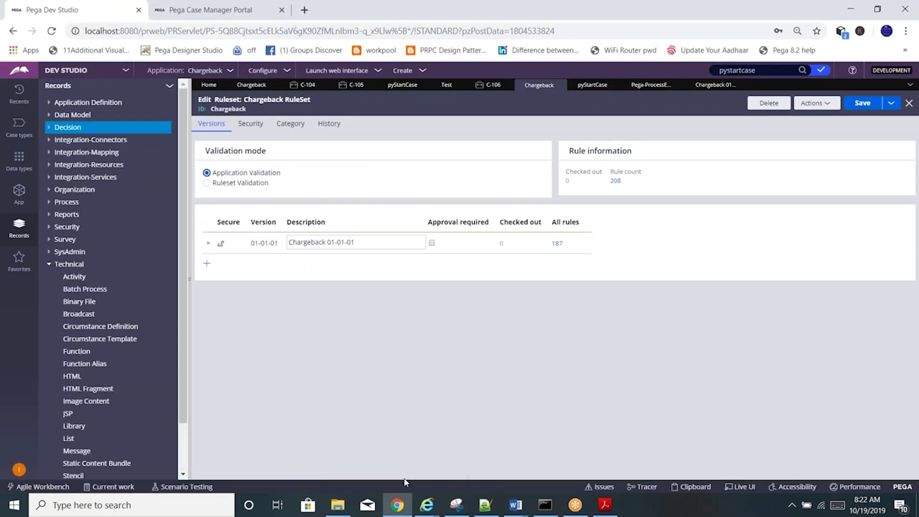
{"action": "mouse_move", "coordinate": [516, 505]}
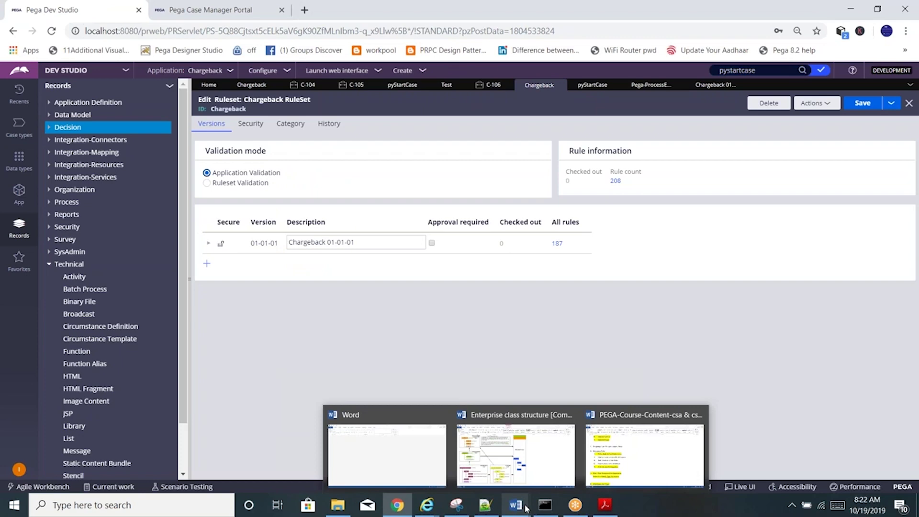
{"action": "left_click", "coordinate": [616, 464]}
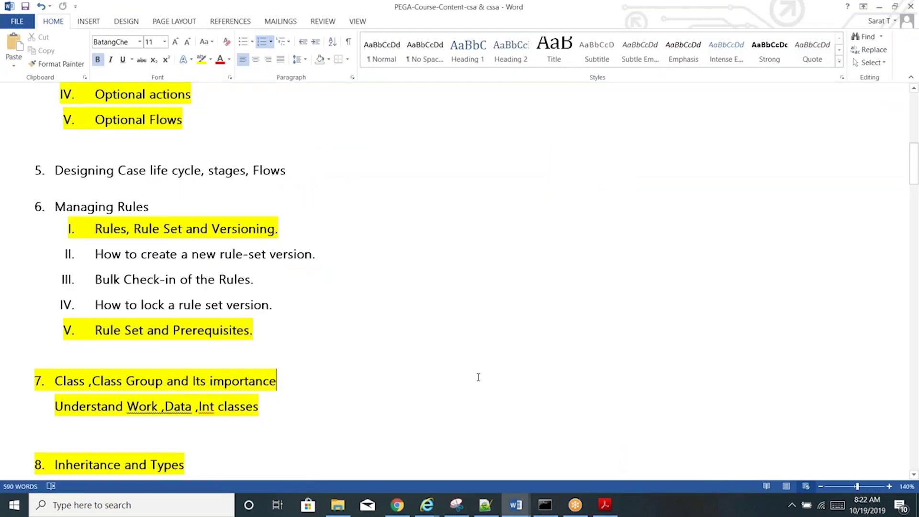
{"action": "scroll", "coordinate": [479, 378], "scroll_direction": "down", "scroll_amount": 5}
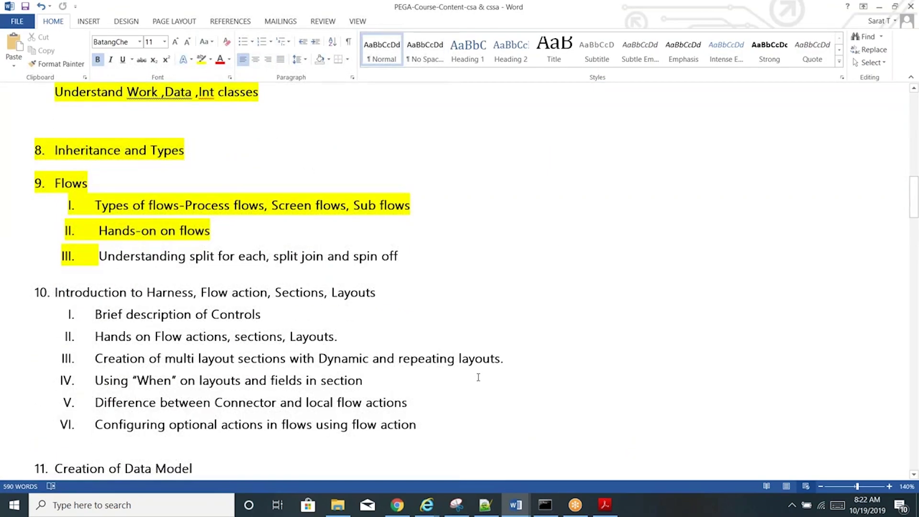
{"action": "scroll", "coordinate": [479, 377], "scroll_direction": "down", "scroll_amount": 4}
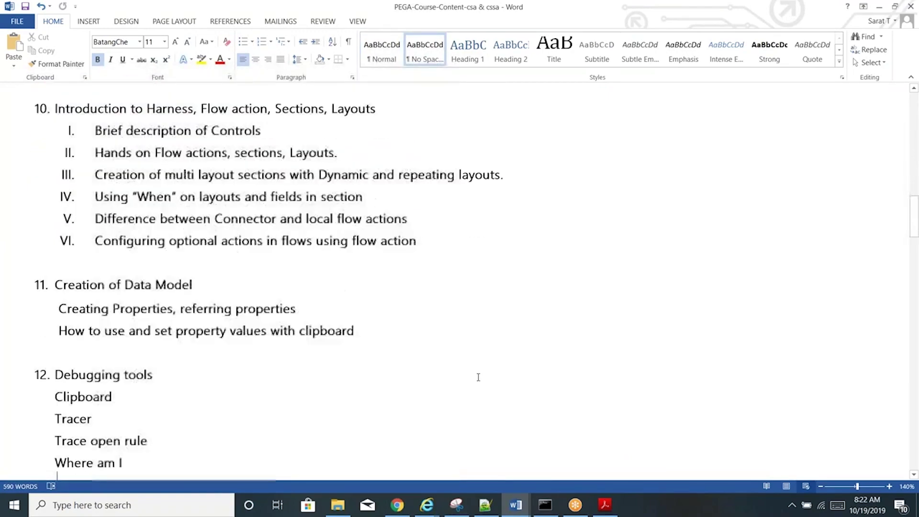
{"action": "scroll", "coordinate": [478, 377], "scroll_direction": "down", "scroll_amount": 3}
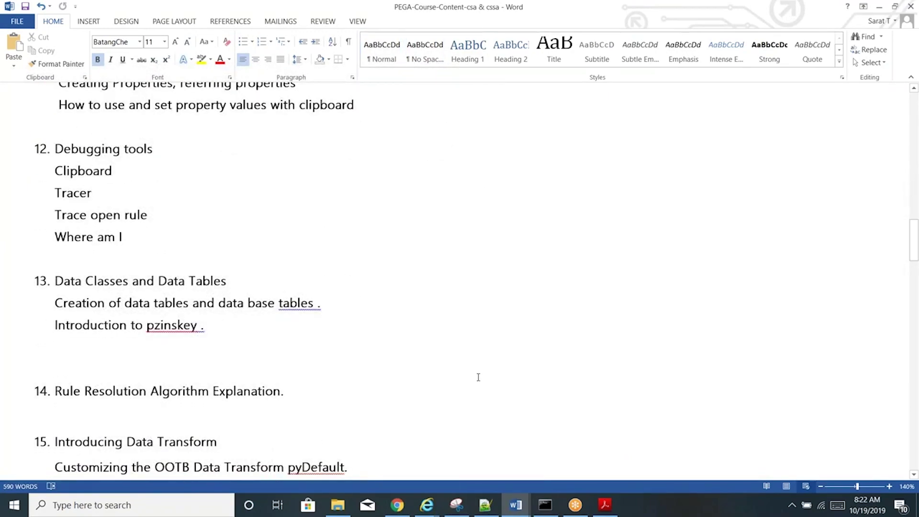
{"action": "scroll", "coordinate": [478, 377], "scroll_direction": "up", "scroll_amount": 15}
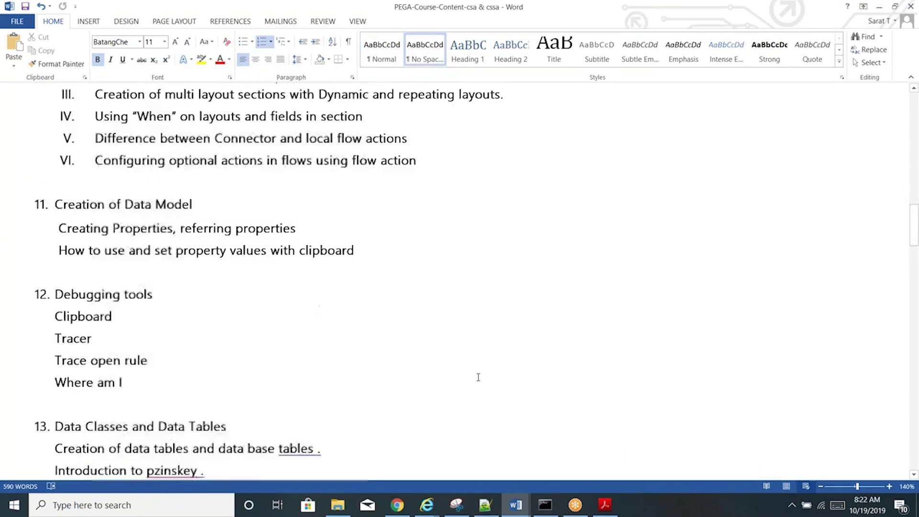
Step: Review the course outline from Introduction to BPM and PRPC through Flows, checking which topics are highlighted as covered
{"action": "key", "text": "Up"}
{"action": "key", "text": "Up"}
{"action": "key", "text": "Up"}
{"action": "key", "text": "Up"}
{"action": "key", "text": "Up"}
{"action": "key", "text": "Up"}
{"action": "key", "text": "Up"}
{"action": "key", "text": "Up"}
{"action": "key", "text": "Up"}
{"action": "key", "text": "Up"}
{"action": "key", "text": "Up"}
{"action": "key", "text": "Up"}
{"action": "key", "text": "Up"}
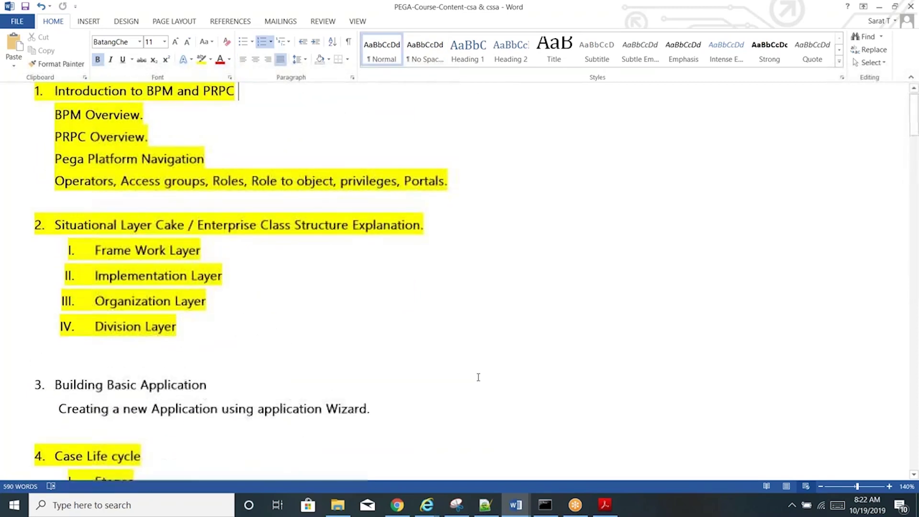
{"action": "key", "text": "Down"}
{"action": "key", "text": "Down"}
{"action": "key", "text": "Down"}
{"action": "key", "text": "Down"}
{"action": "key", "text": "Down"}
{"action": "key", "text": "Down"}
{"action": "key", "text": "Down"}
{"action": "key", "text": "Down"}
{"action": "key", "text": "Down"}
{"action": "key", "text": "Down"}
{"action": "key", "text": "Down"}
{"action": "key", "text": "Down"}
{"action": "key", "text": "Down"}
{"action": "key", "text": "Down"}
{"action": "key", "text": "Down"}
{"action": "key", "text": "Down"}
{"action": "key", "text": "Down"}
{"action": "key", "text": "Down"}
{"action": "key", "text": "Down"}
{"action": "key", "text": "Down"}
{"action": "key", "text": "Down"}
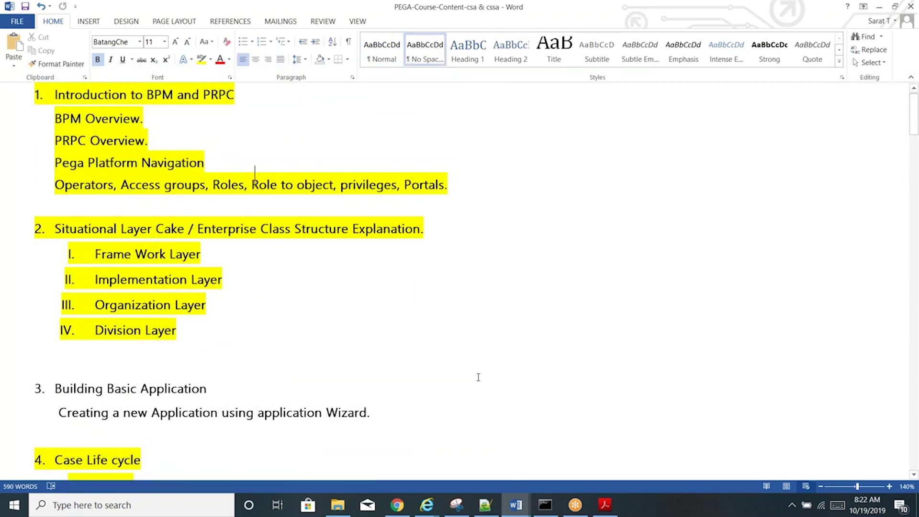
{"action": "key", "text": "Down"}
{"action": "key", "text": "Down"}
{"action": "key", "text": "Down"}
{"action": "key", "text": "Down"}
{"action": "key", "text": "Down"}
{"action": "key", "text": "Down"}
{"action": "key", "text": "Down"}
{"action": "key", "text": "Down"}
{"action": "key", "text": "Down"}
{"action": "key", "text": "Down"}
{"action": "key", "text": "Down"}
{"action": "key", "text": "Down"}
{"action": "key", "text": "Down"}
{"action": "key", "text": "Down"}
{"action": "key", "text": "Down"}
{"action": "key", "text": "Down"}
{"action": "key", "text": "Down"}
{"action": "key", "text": "Down"}
{"action": "key", "text": "Down"}
{"action": "key", "text": "Down"}
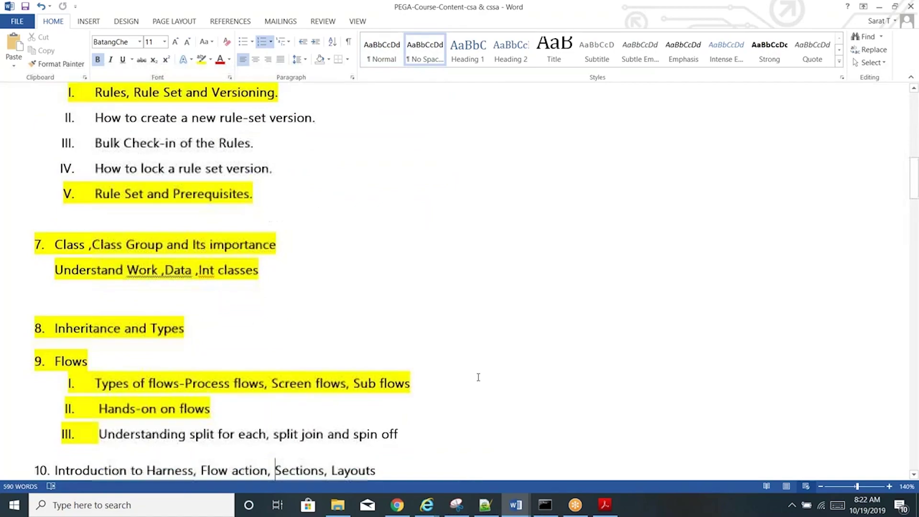
Step: Examine the upcoming outline topics from Introduction to Harness, Flow action, Sections, Layouts through Activities and its methods
{"action": "key", "text": "Down"}
{"action": "key", "text": "Down"}
{"action": "key", "text": "Down"}
{"action": "key", "text": "Down"}
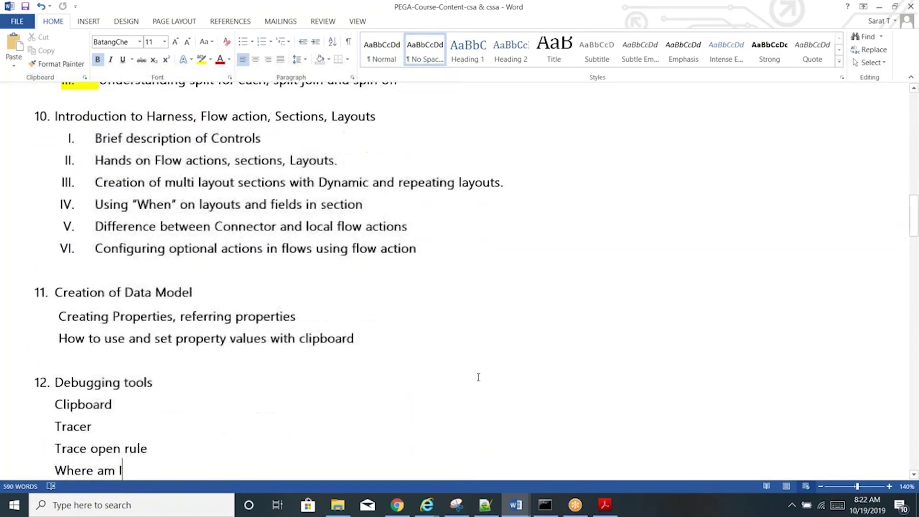
{"action": "key", "text": "Down"}
{"action": "key", "text": "Down"}
{"action": "key", "text": "Down"}
{"action": "key", "text": "Down"}
{"action": "key", "text": "Down"}
{"action": "key", "text": "Down"}
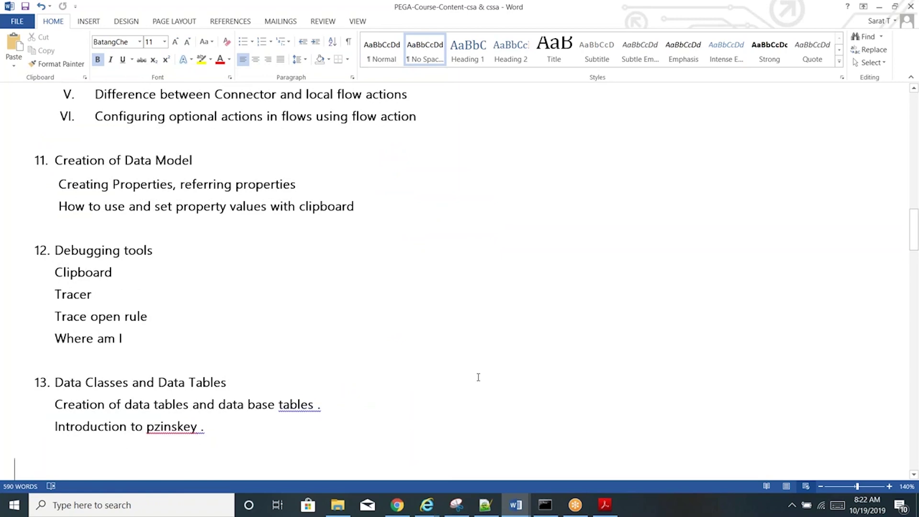
{"action": "key", "text": "Down"}
{"action": "key", "text": "Down"}
{"action": "key", "text": "Down"}
{"action": "key", "text": "Down"}
{"action": "key", "text": "Down"}
{"action": "key", "text": "Down"}
{"action": "key", "text": "Down"}
{"action": "key", "text": "Down"}
{"action": "key", "text": "Down"}
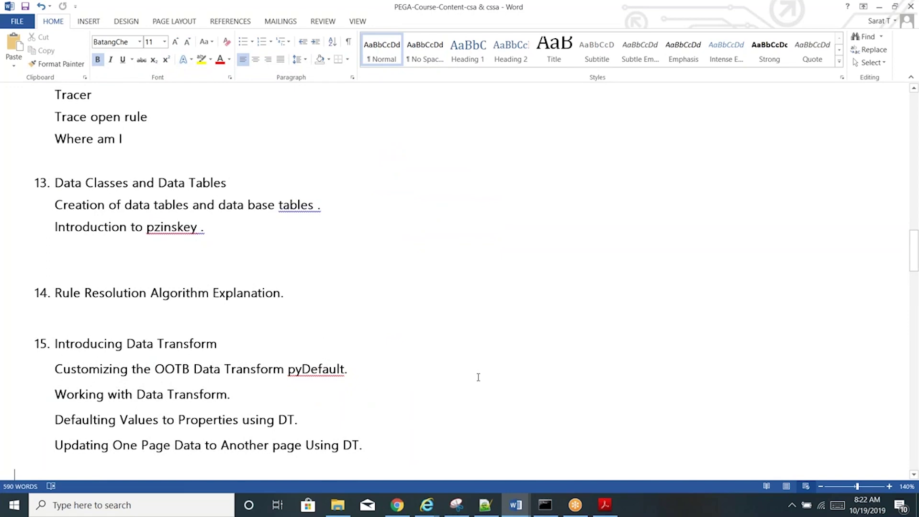
{"action": "scroll", "coordinate": [478, 378], "scroll_direction": "down", "scroll_amount": 4}
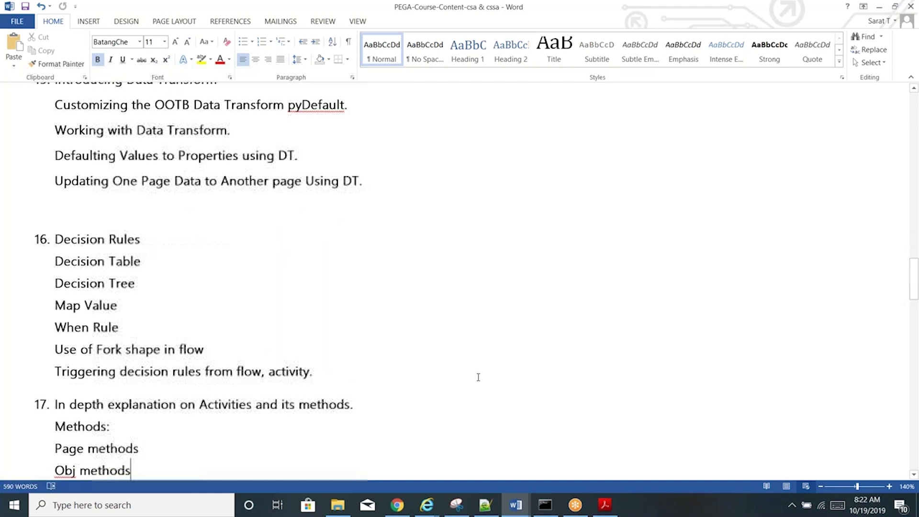
Step: Go back through the outline to its first topic, Introduction to BPM and PRPC
{"action": "key", "text": "Up"}
{"action": "key", "text": "Up"}
{"action": "key", "text": "Up"}
{"action": "key", "text": "Up"}
{"action": "key", "text": "Up"}
{"action": "key", "text": "Up"}
{"action": "key", "text": "Up"}
{"action": "key", "text": "Up"}
{"action": "key", "text": "Up"}
{"action": "key", "text": "Up"}
{"action": "key", "text": "Up"}
{"action": "key", "text": "Up"}
{"action": "key", "text": "Up"}
{"action": "key", "text": "Up"}
{"action": "key", "text": "Up"}
{"action": "key", "text": "Up"}
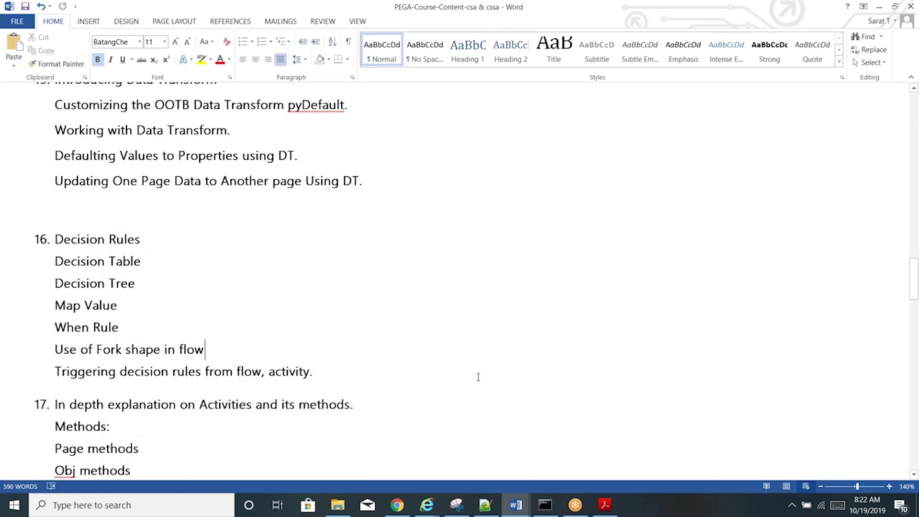
{"action": "key", "text": "Up"}
{"action": "key", "text": "Up"}
{"action": "key", "text": "Up"}
{"action": "key", "text": "Up"}
{"action": "key", "text": "Up"}
{"action": "key", "text": "Up"}
{"action": "key", "text": "Up"}
{"action": "key", "text": "Up"}
{"action": "key", "text": "Up"}
{"action": "key", "text": "Up"}
{"action": "key", "text": "Up"}
{"action": "key", "text": "Up"}
{"action": "key", "text": "Up"}
{"action": "key", "text": "Up"}
{"action": "key", "text": "Up"}
{"action": "key", "text": "Up"}
{"action": "key", "text": "Up"}
{"action": "key", "text": "Up"}
{"action": "key", "text": "Up"}
{"action": "key", "text": "Up"}
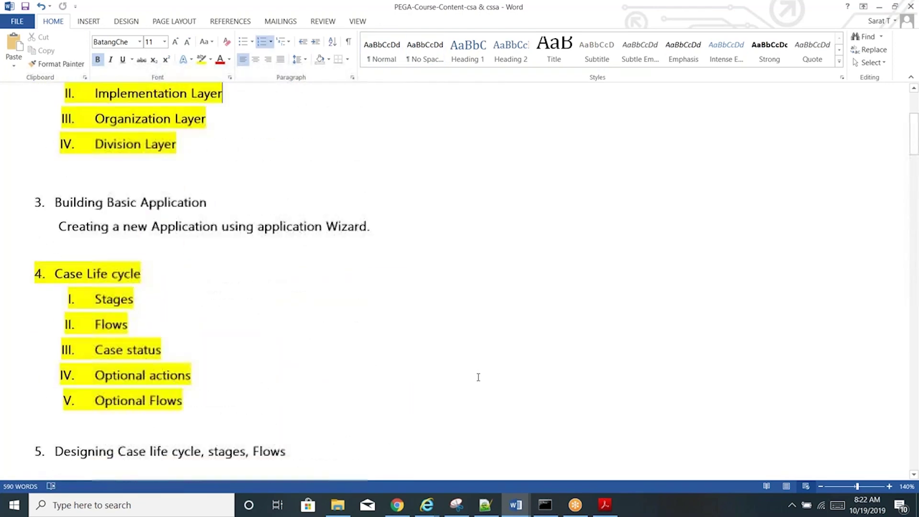
{"action": "key", "text": "Up"}
{"action": "key", "text": "Up"}
{"action": "key", "text": "Up"}
{"action": "key", "text": "Up"}
{"action": "key", "text": "Up"}
{"action": "key", "text": "Up"}
{"action": "key", "text": "Up"}
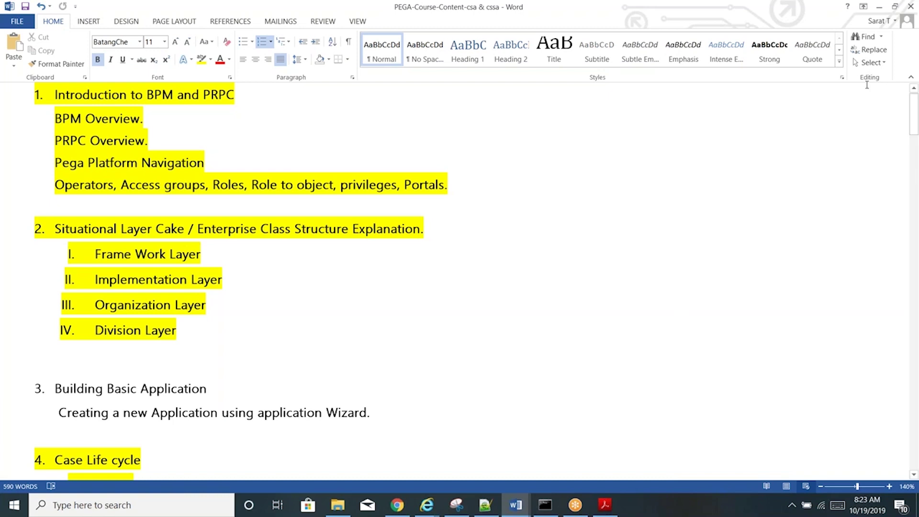
{"action": "left_click", "coordinate": [773, 39]}
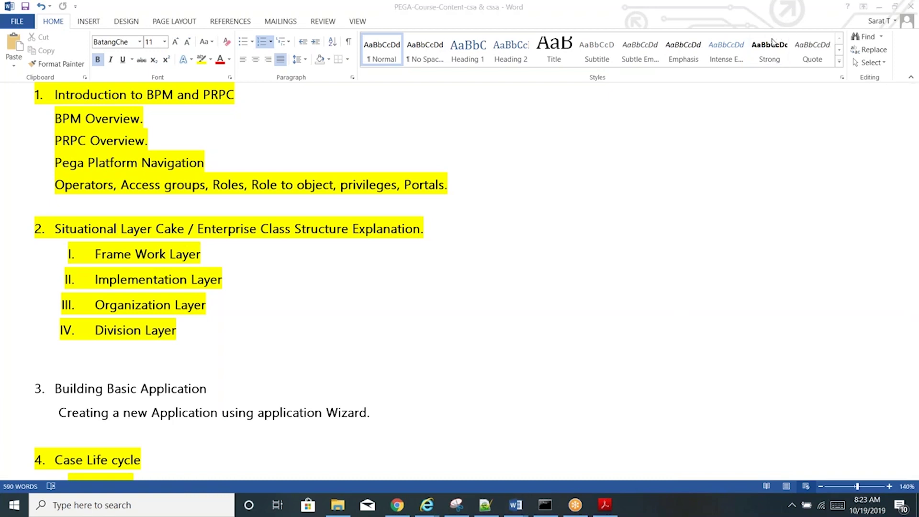